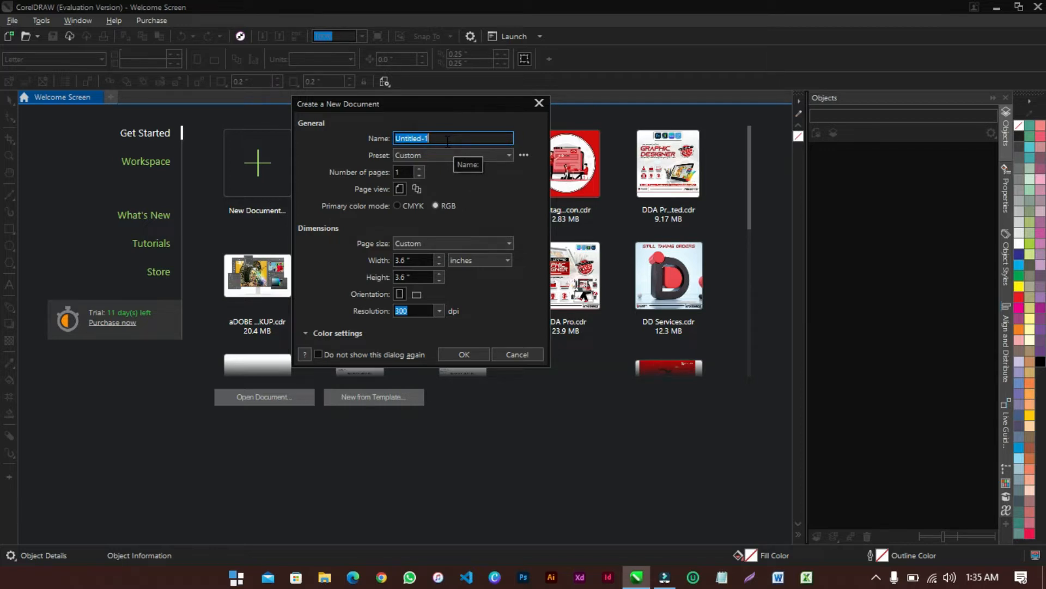
# Create a one-page RGB document 'CorelDRAW Flyer', 3.6 × 3.6 inches at 300 dpi
pyautogui.write('CorelDRAW Flyer')
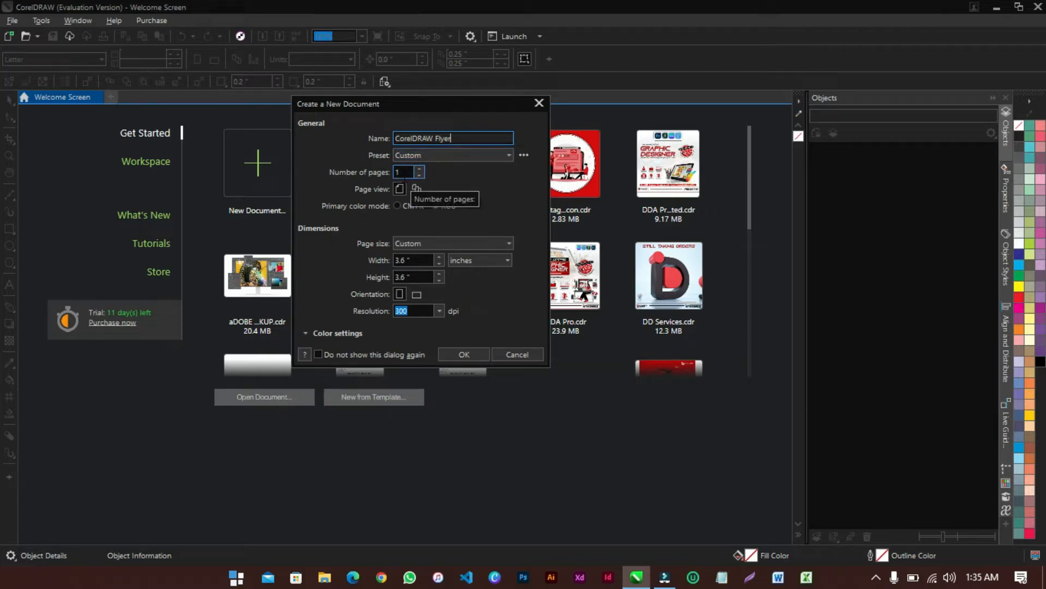
pyautogui.click(404, 172)
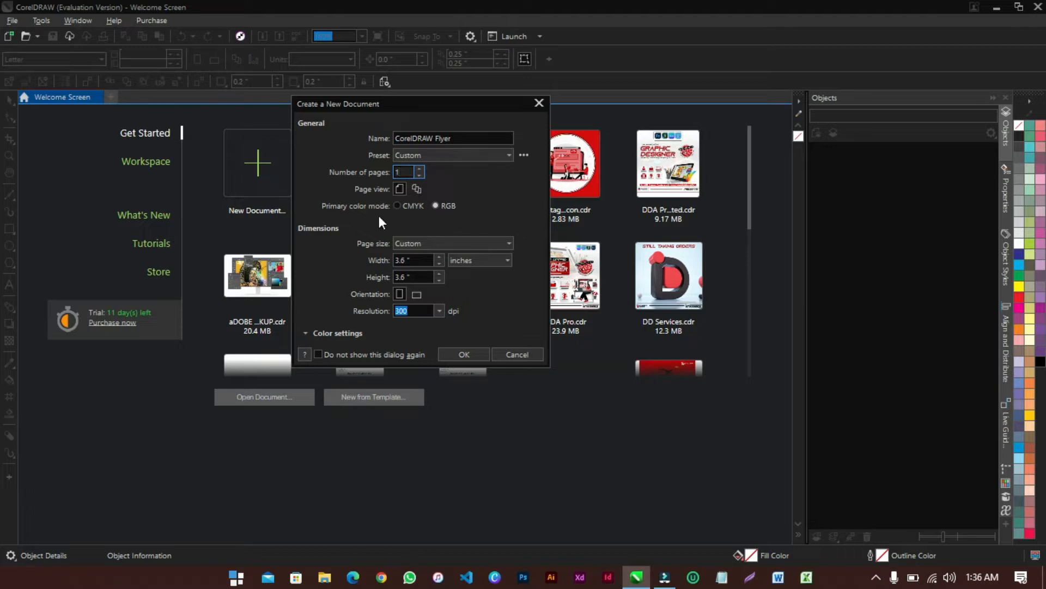
pyautogui.click(436, 205)
pyautogui.click(421, 261)
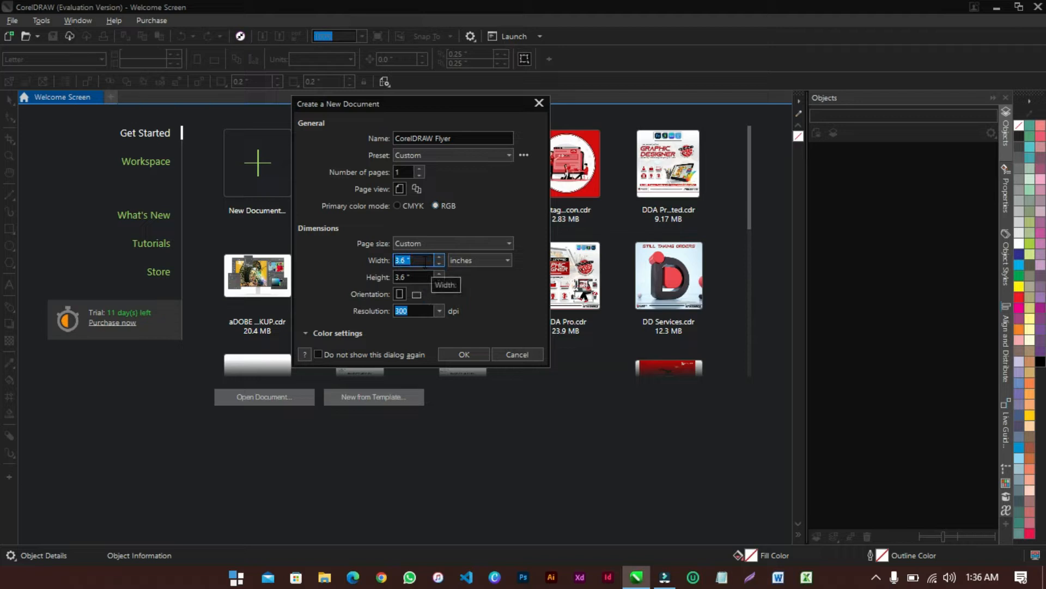
pyautogui.write('3.6')
pyautogui.press('Tab')
pyautogui.write('3.6')
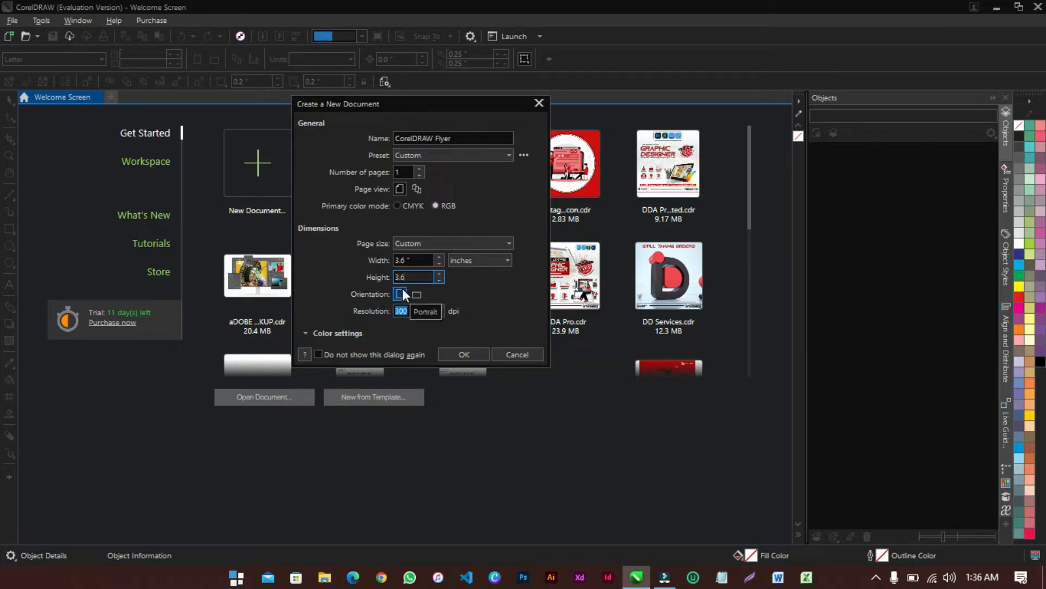
pyautogui.click(415, 312)
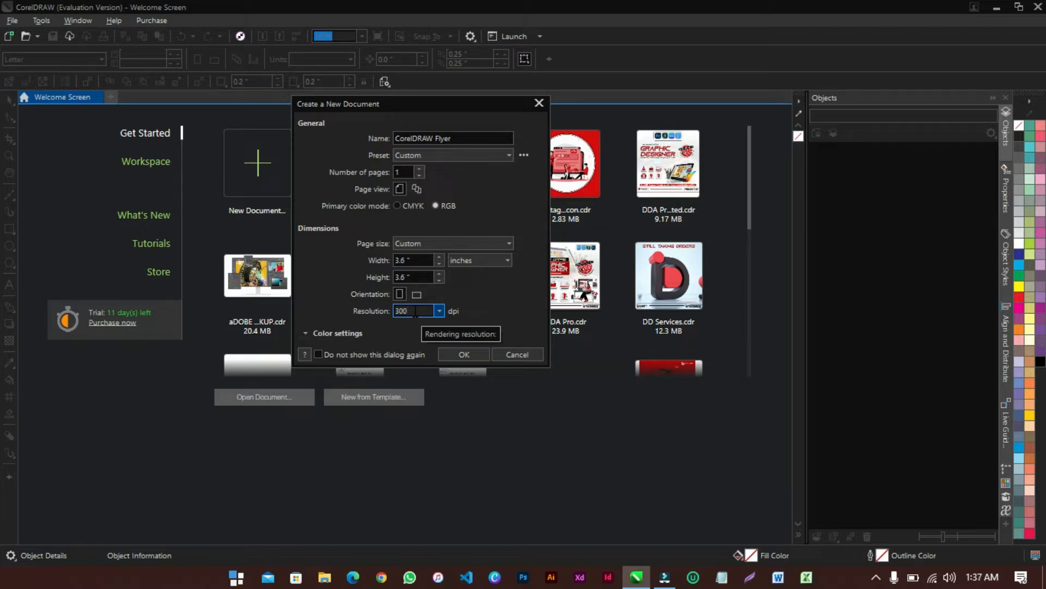
pyautogui.click(468, 357)
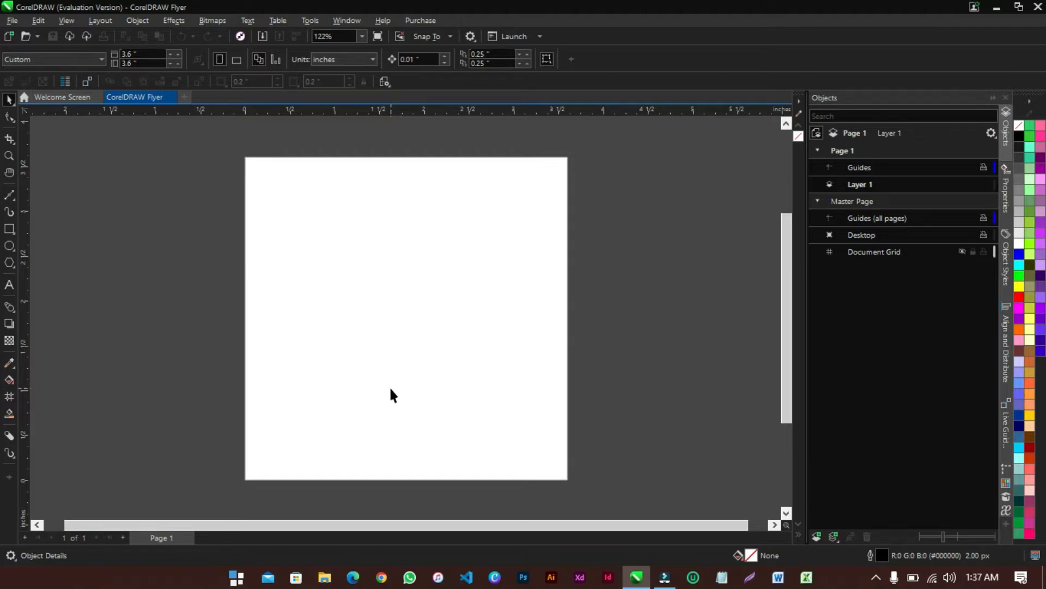
# Draw a rectangle on the page
pyautogui.rightClick(400, 333)
pyautogui.click(306, 329)
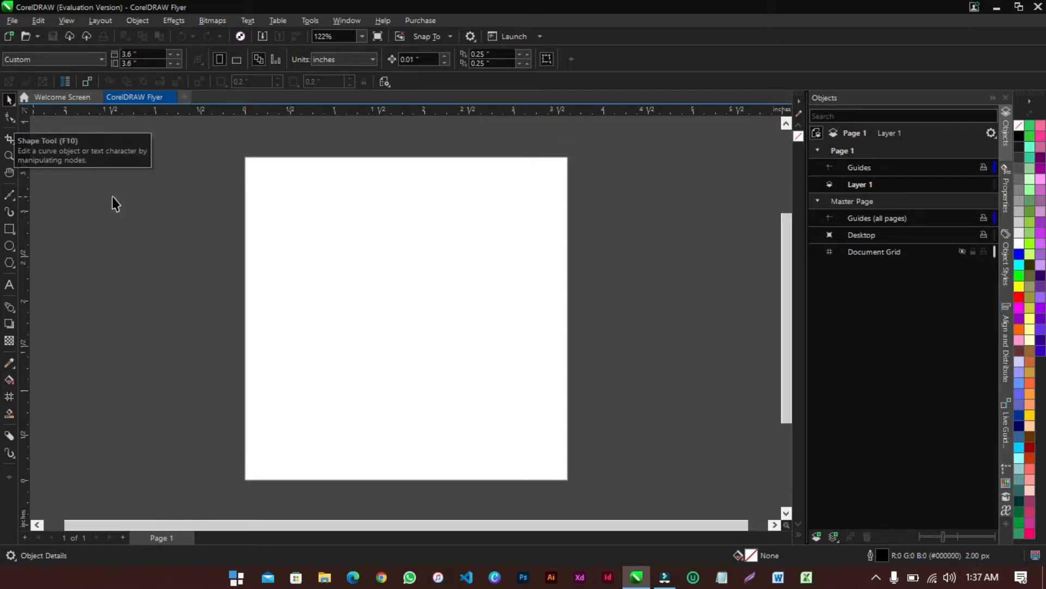
pyautogui.click(6, 232)
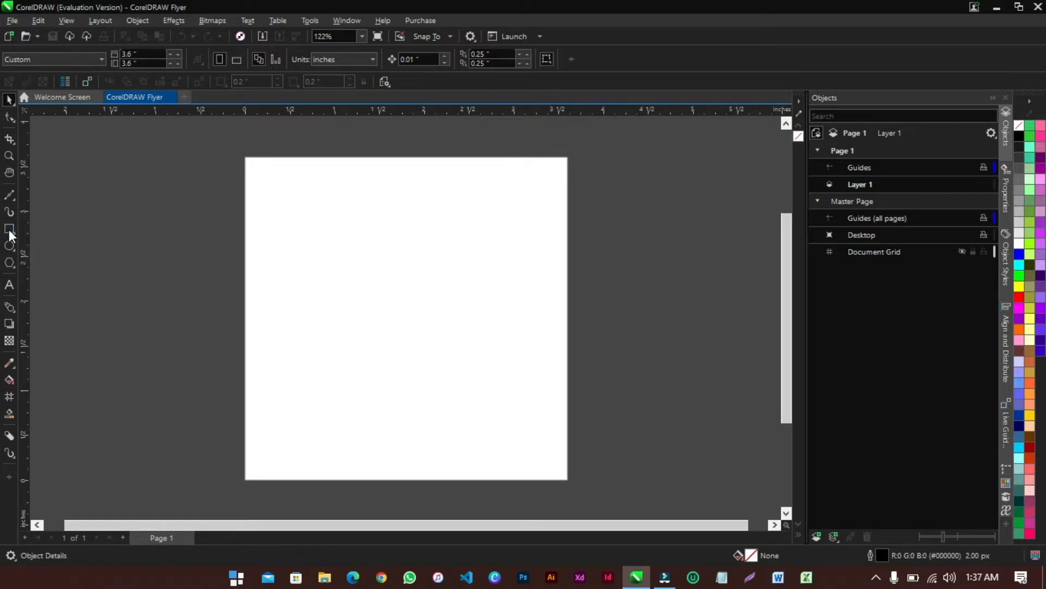
pyautogui.moveTo(286, 188); pyautogui.dragTo(485, 401)
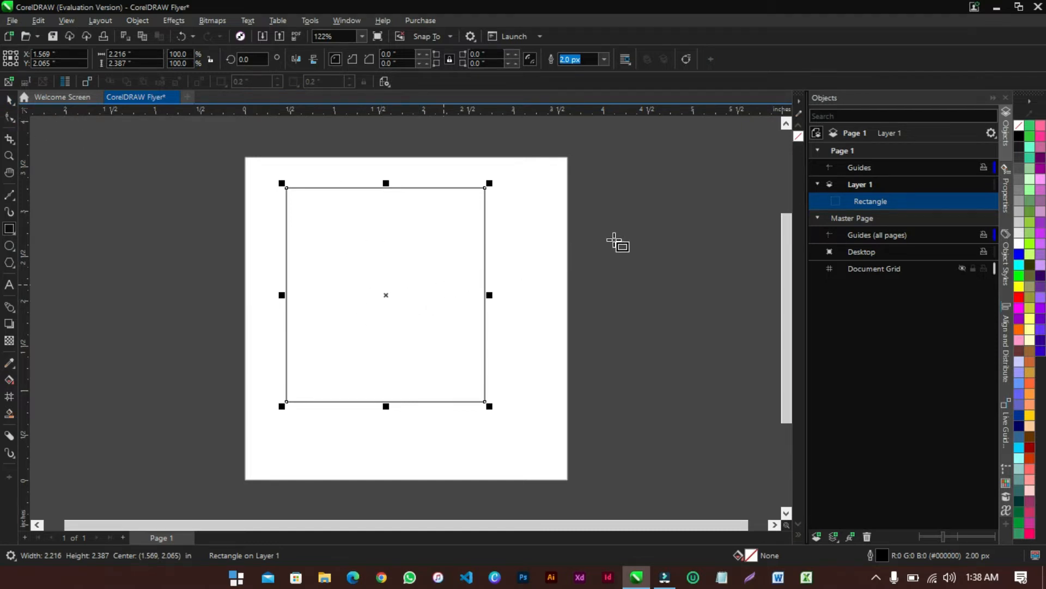
# Reposition the rectangle and widen it to 3.94 inches, overhanging the page's right edge
pyautogui.click(8, 99)
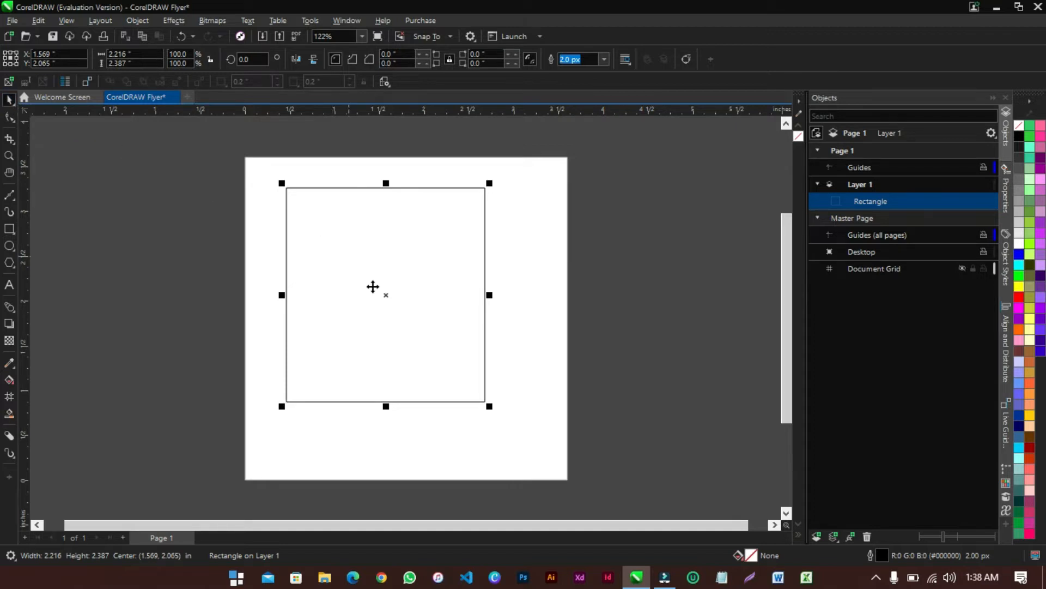
pyautogui.click(386, 295)
pyautogui.moveTo(386, 295); pyautogui.dragTo(562, 300)
pyautogui.moveTo(633, 320); pyautogui.dragTo(392, 327)
pyautogui.moveTo(330, 300); pyautogui.dragTo(390, 319)
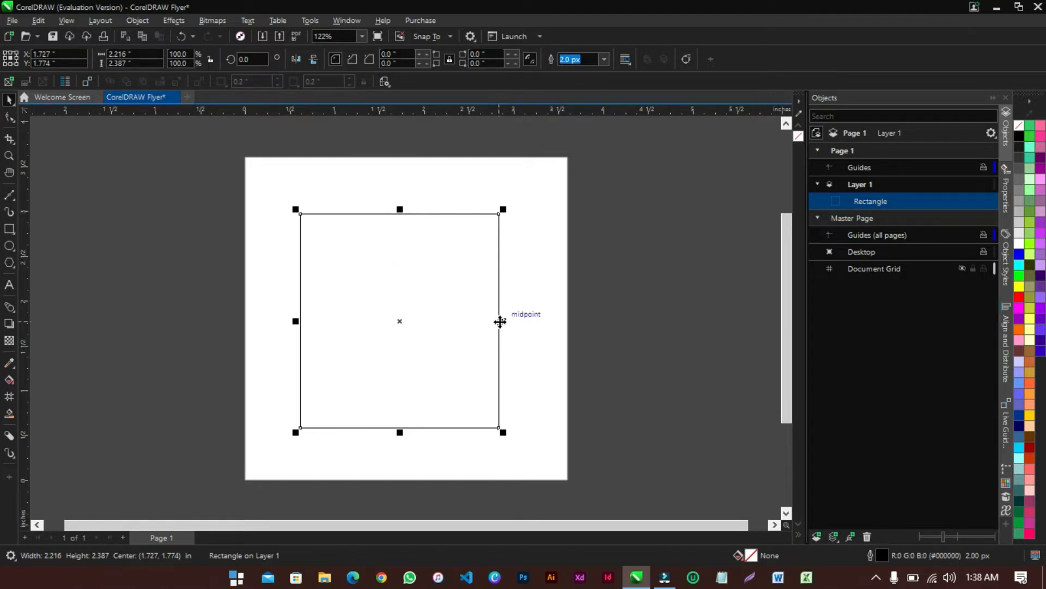
pyautogui.moveTo(506, 321); pyautogui.dragTo(654, 315)
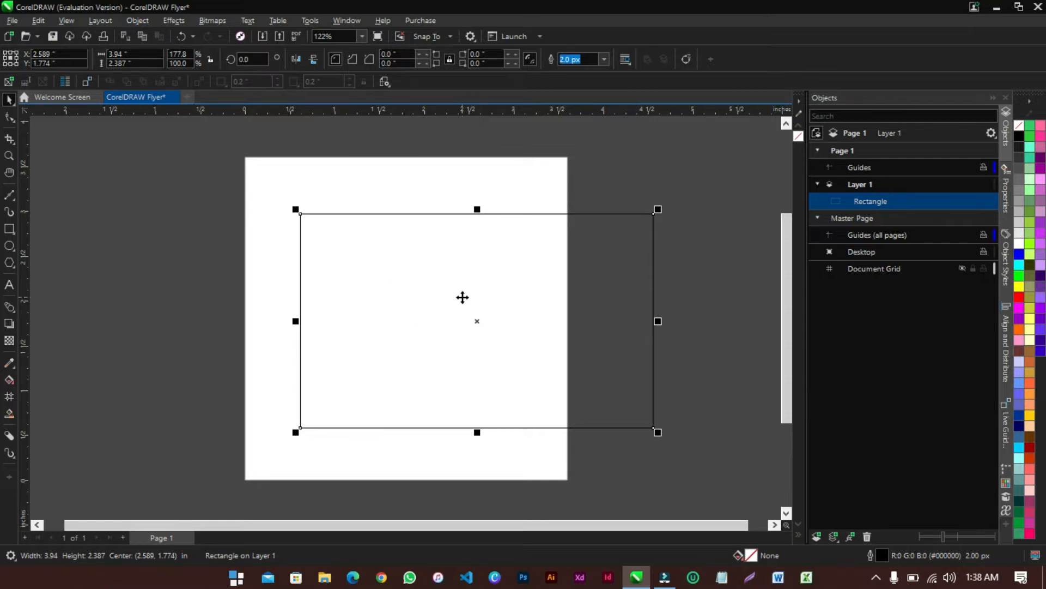
pyautogui.click(138, 22)
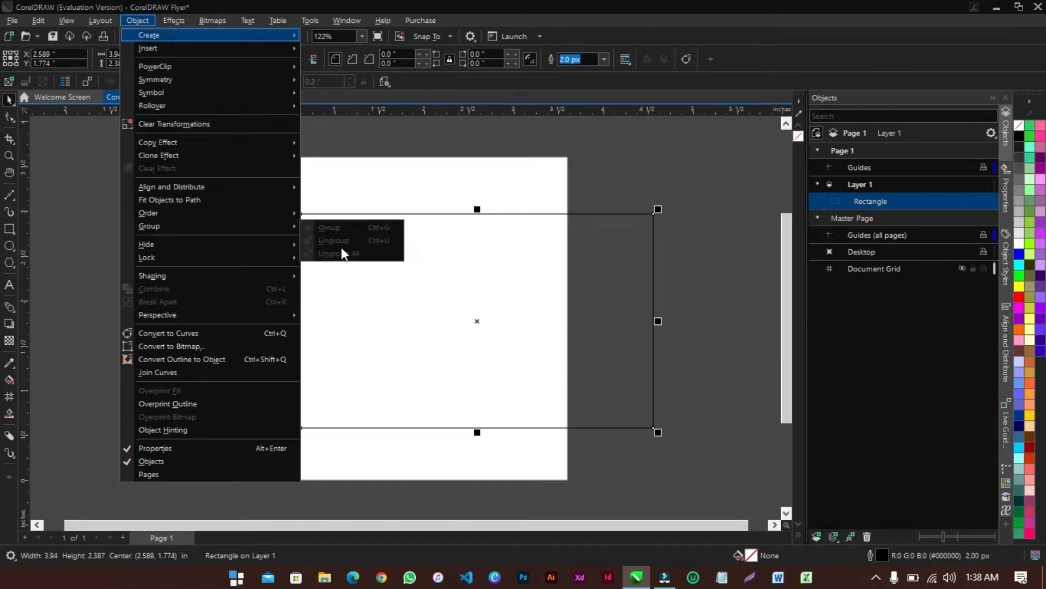
# Convert the rectangle to a 4-node curve and shift it left past both page sides
pyautogui.click(502, 287)
pyautogui.click(747, 250)
pyautogui.click(593, 250)
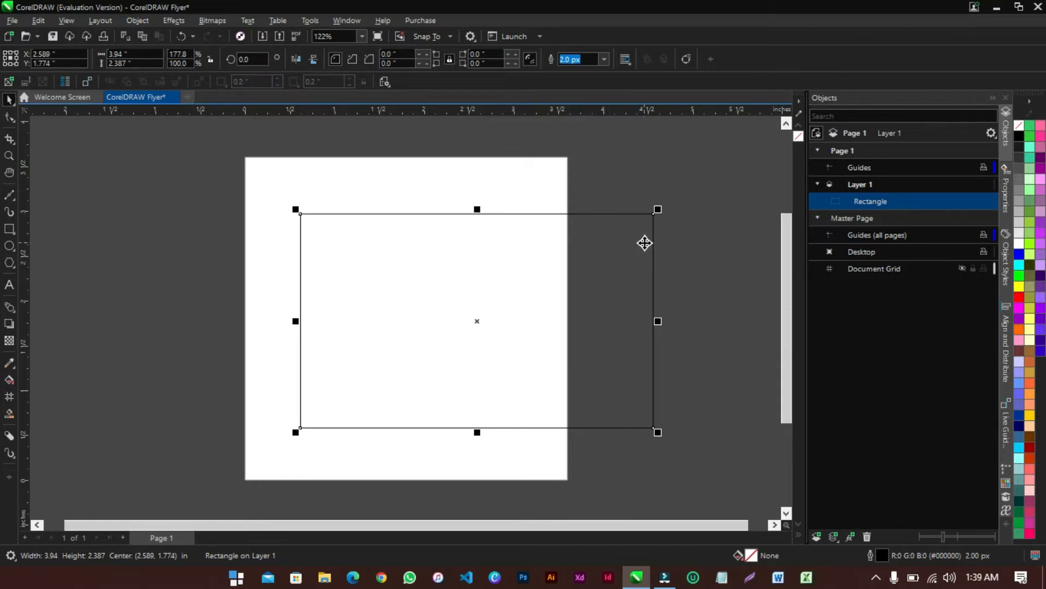
pyautogui.click(139, 22)
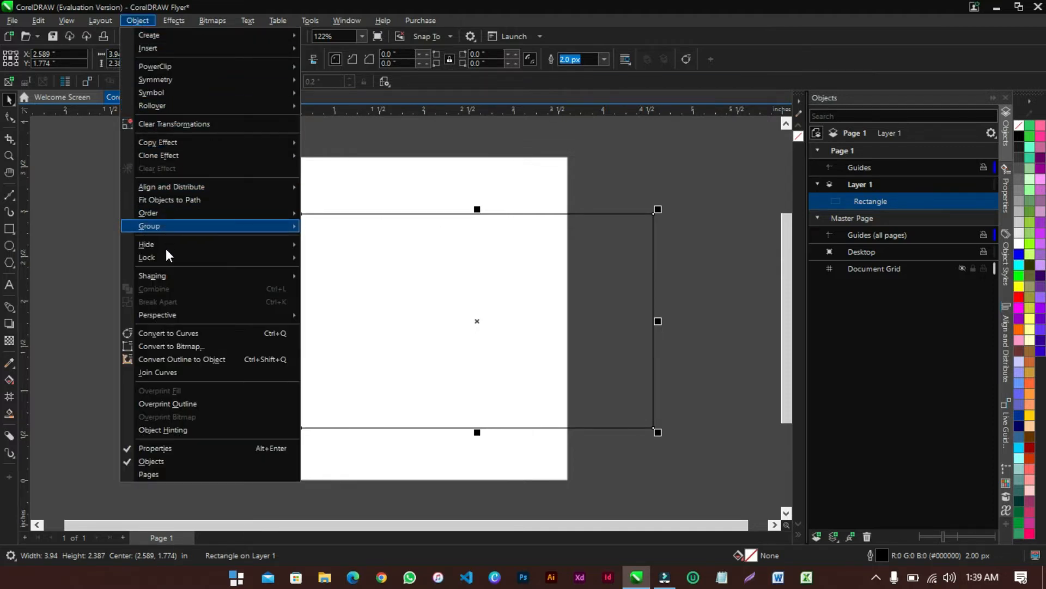
pyautogui.click(281, 332)
pyautogui.click(560, 280)
pyautogui.moveTo(521, 279); pyautogui.dragTo(498, 275)
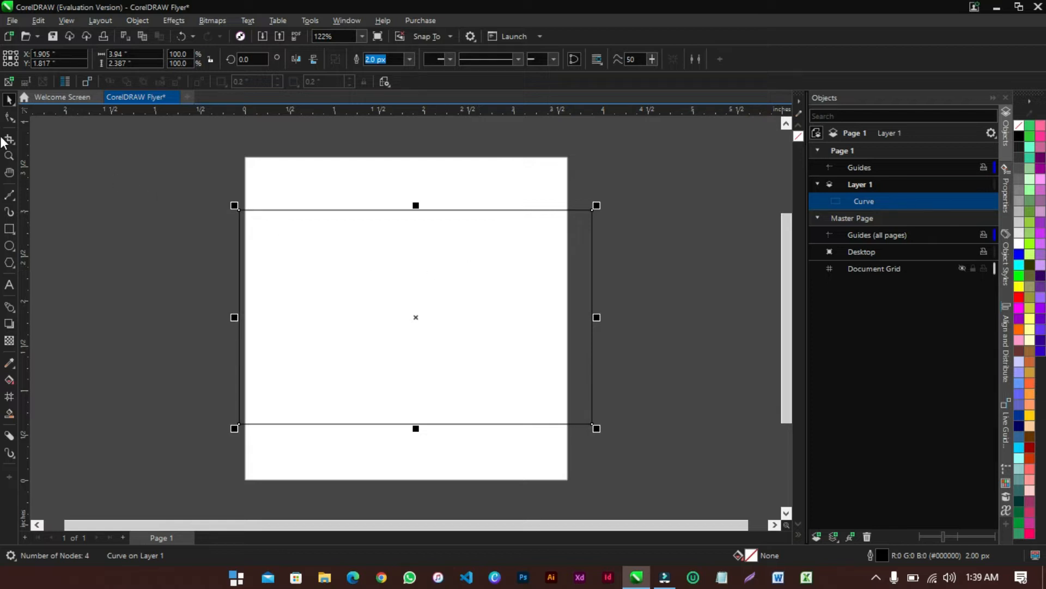
# Delete the top-left node and drag nodes to turn the curve into a triangle
pyautogui.click(9, 117)
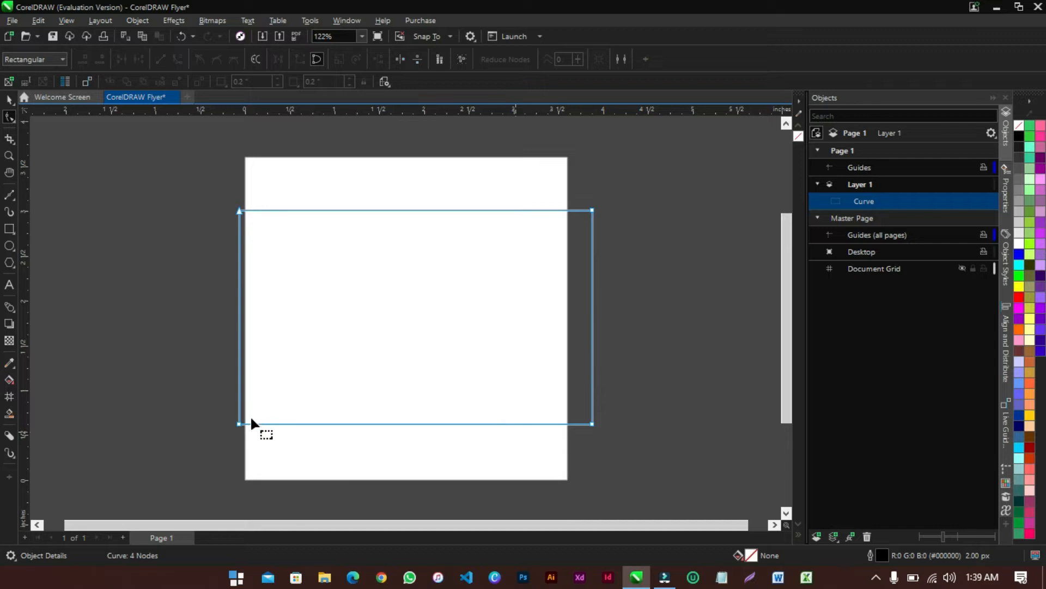
pyautogui.doubleClick(239, 212)
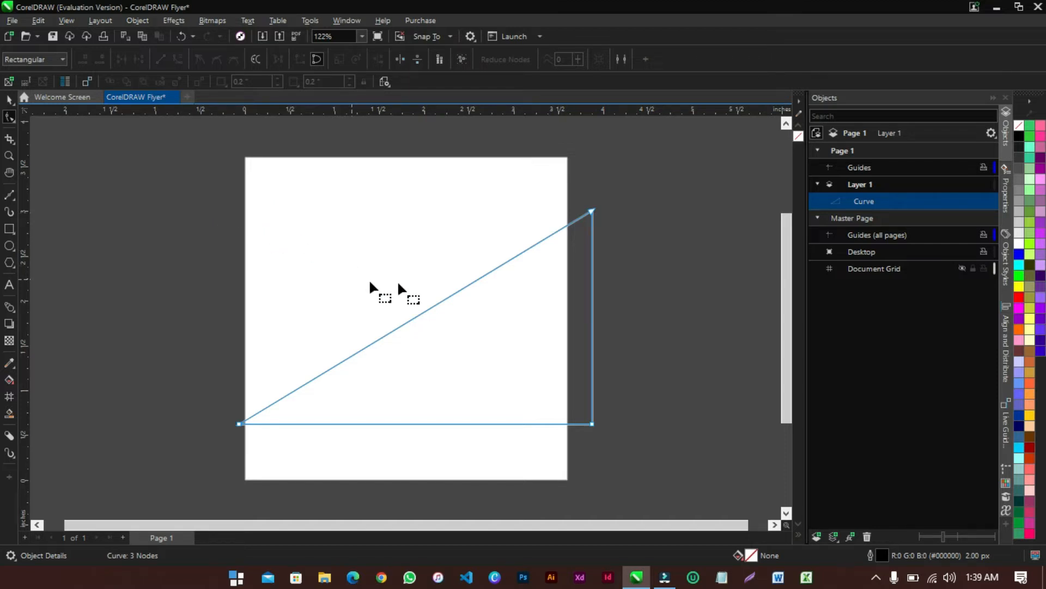
pyautogui.doubleClick(443, 299)
pyautogui.moveTo(443, 300); pyautogui.dragTo(258, 136)
pyautogui.moveTo(590, 209); pyautogui.dragTo(299, 376)
# Add three more nodes and drag them into angular overlapping triangles with a long spike
pyautogui.doubleClick(279, 262)
pyautogui.moveTo(279, 261); pyautogui.dragTo(437, 265)
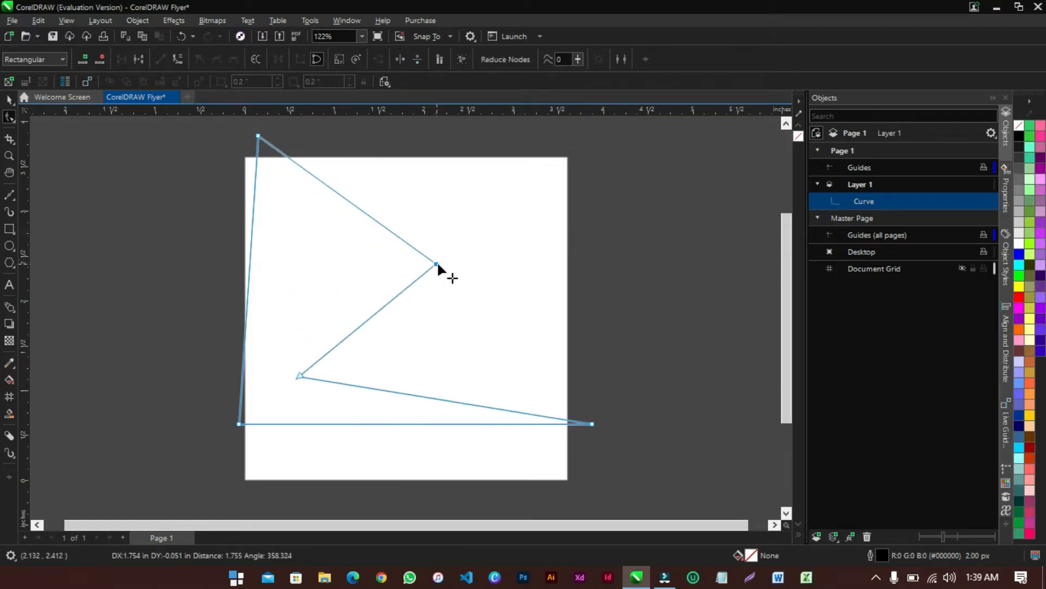
pyautogui.doubleClick(454, 400)
pyautogui.moveTo(454, 400); pyautogui.dragTo(325, 262)
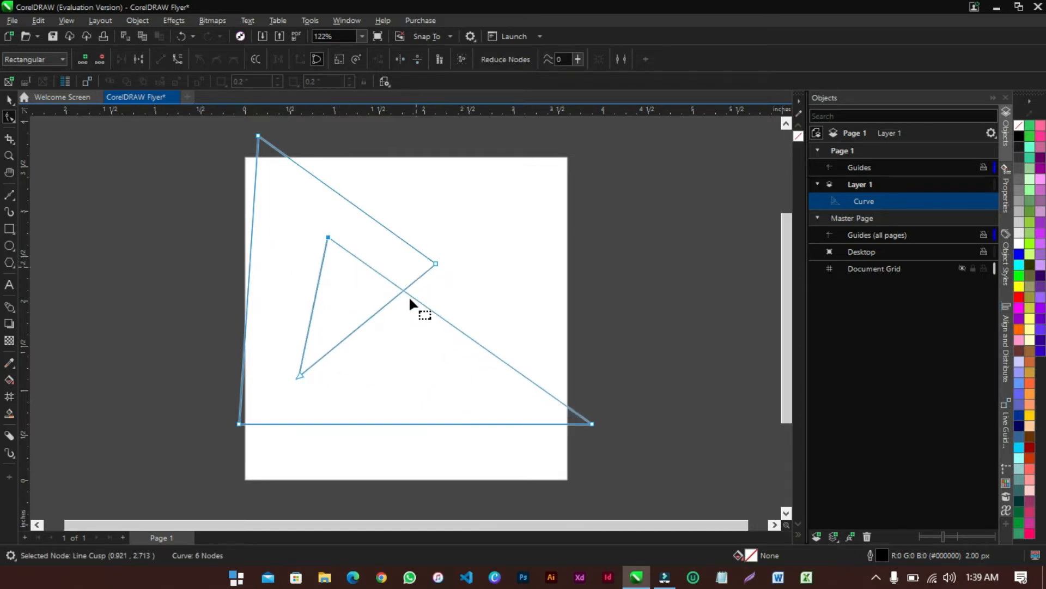
pyautogui.doubleClick(344, 424)
pyautogui.moveTo(343, 424); pyautogui.dragTo(349, 284)
pyautogui.click(299, 344)
pyautogui.moveTo(299, 344); pyautogui.dragTo(462, 428)
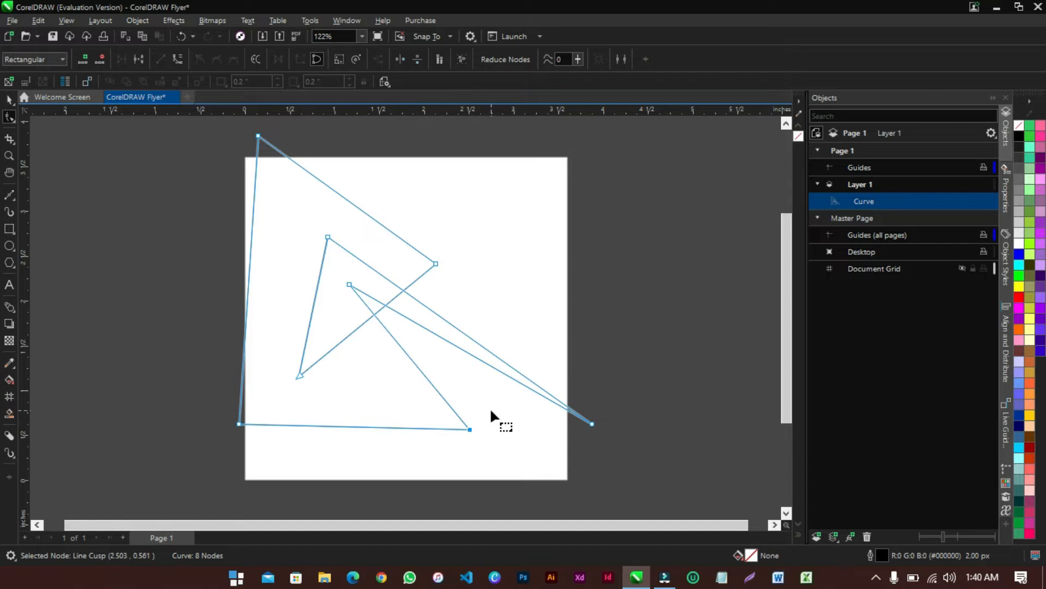
# Fill the finished eight-node shape solid black
pyautogui.click(9, 98)
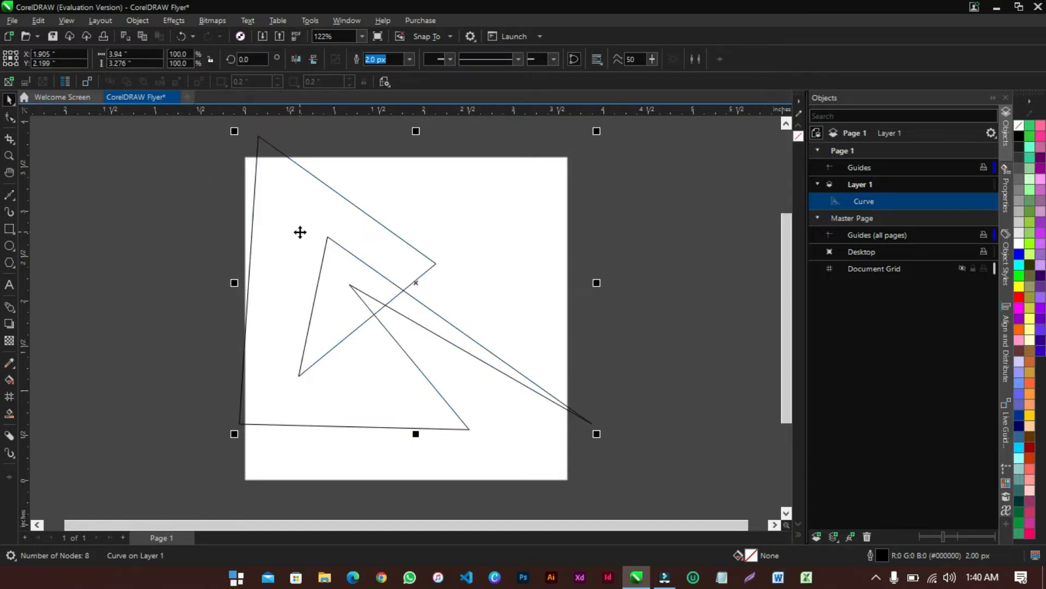
pyautogui.moveTo(344, 257); pyautogui.dragTo(367, 262)
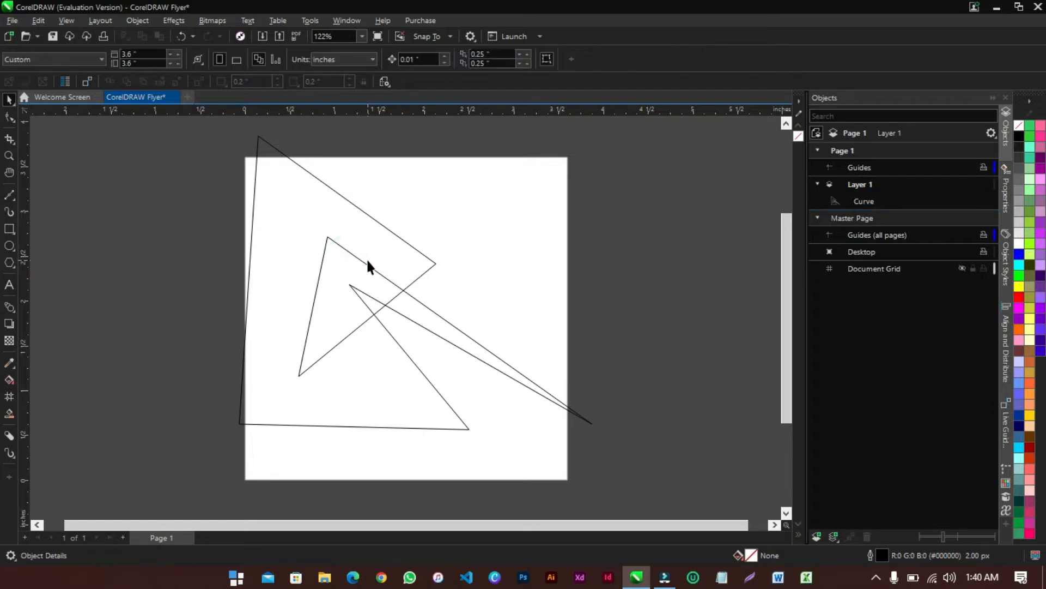
pyautogui.click(367, 267)
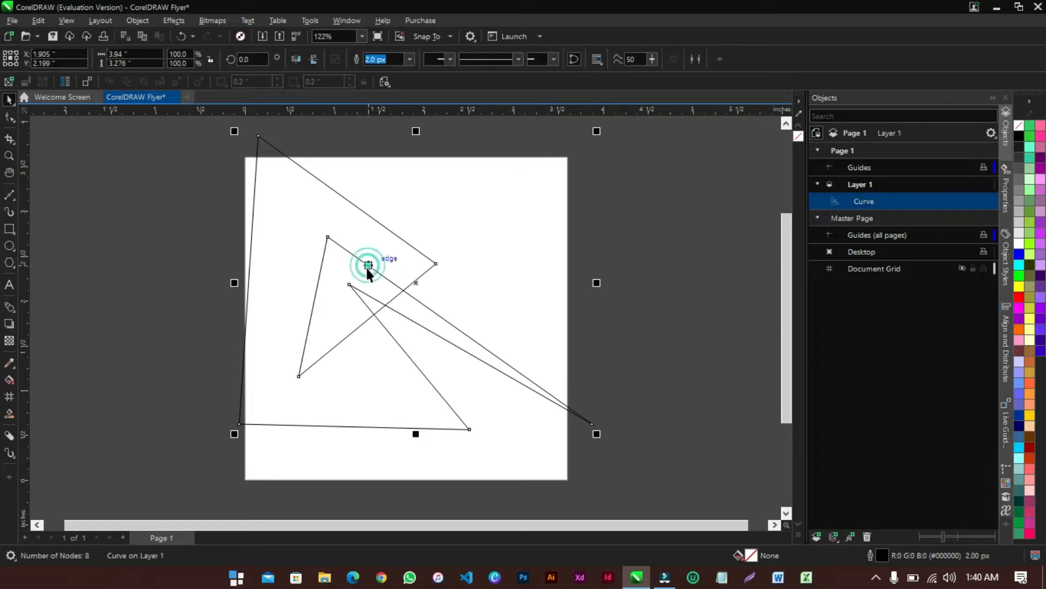
pyautogui.click(1018, 137)
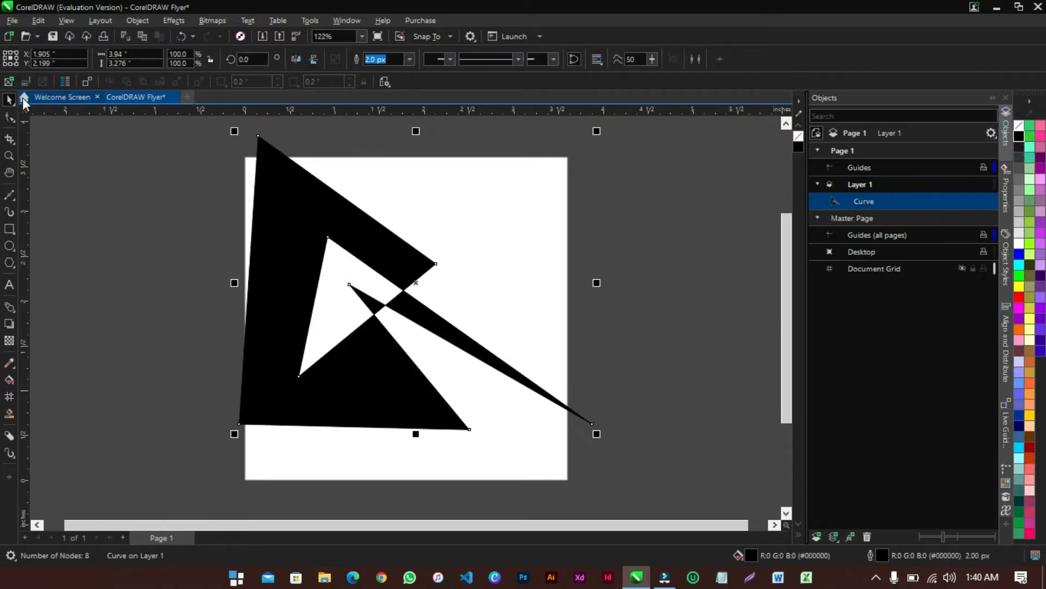
# Crop the black shape down to a narrow jagged strip on the page's left
pyautogui.click(9, 139)
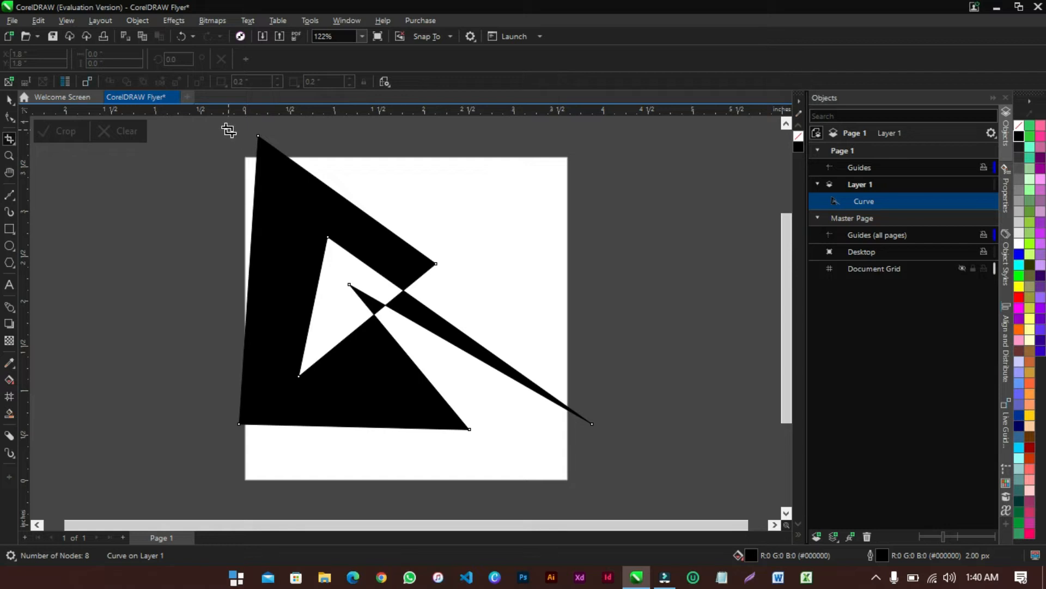
pyautogui.moveTo(223, 130); pyautogui.dragTo(346, 451)
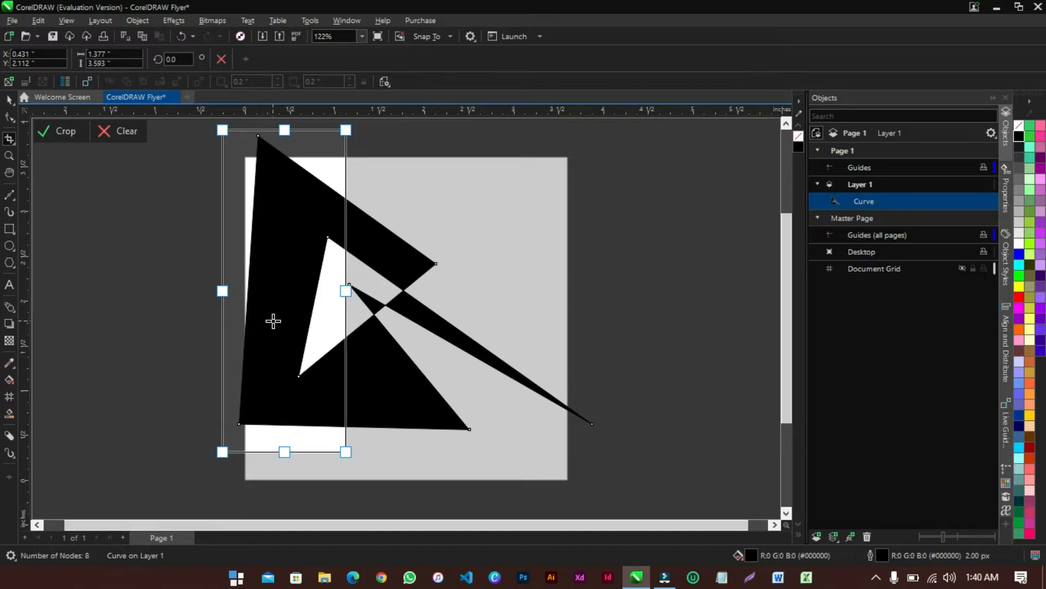
pyautogui.rightClick(273, 321)
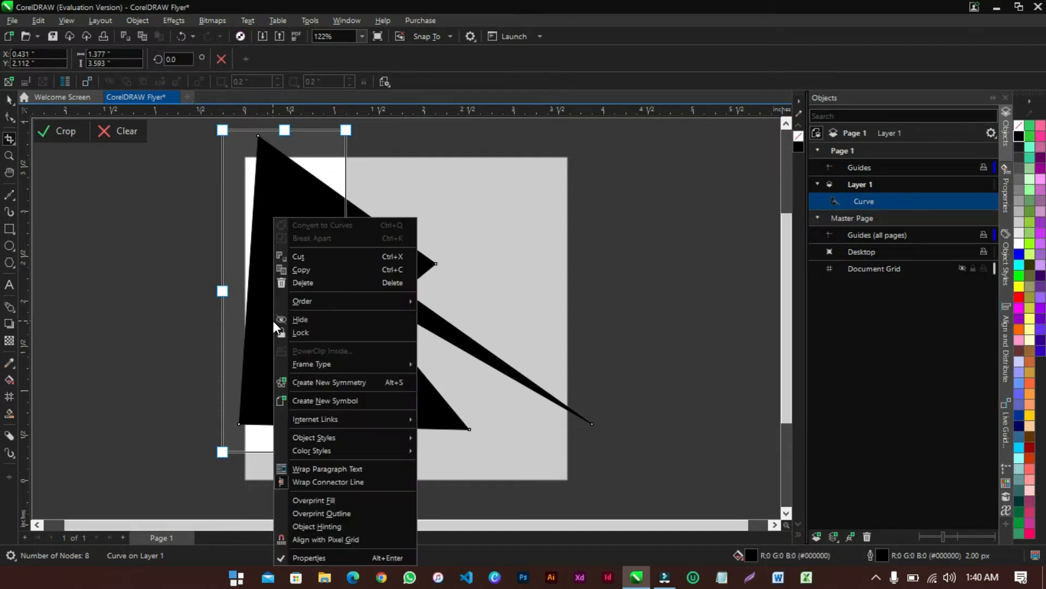
pyautogui.click(256, 289)
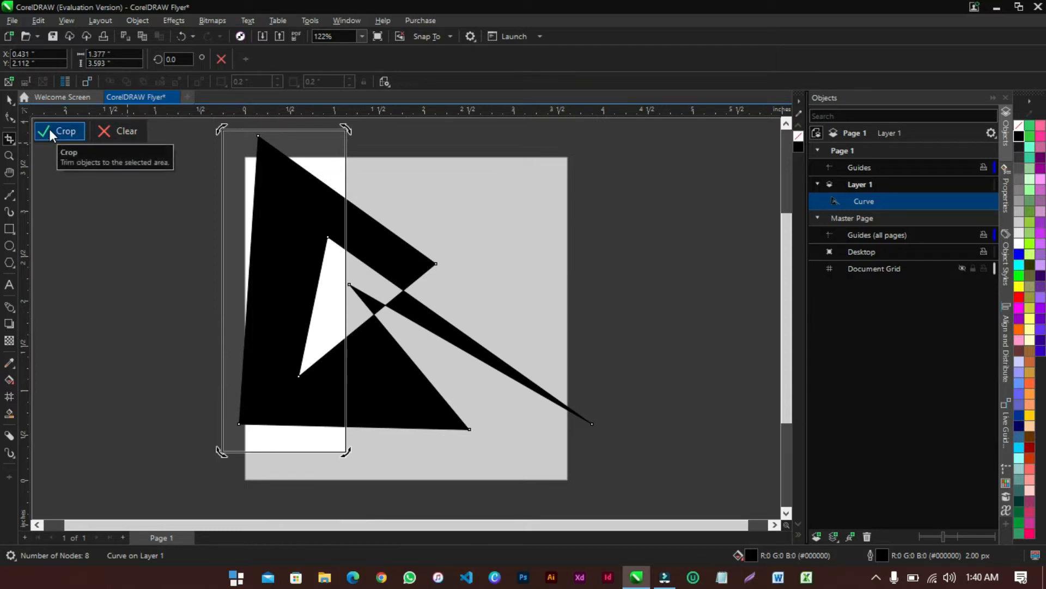
pyautogui.doubleClick(283, 241)
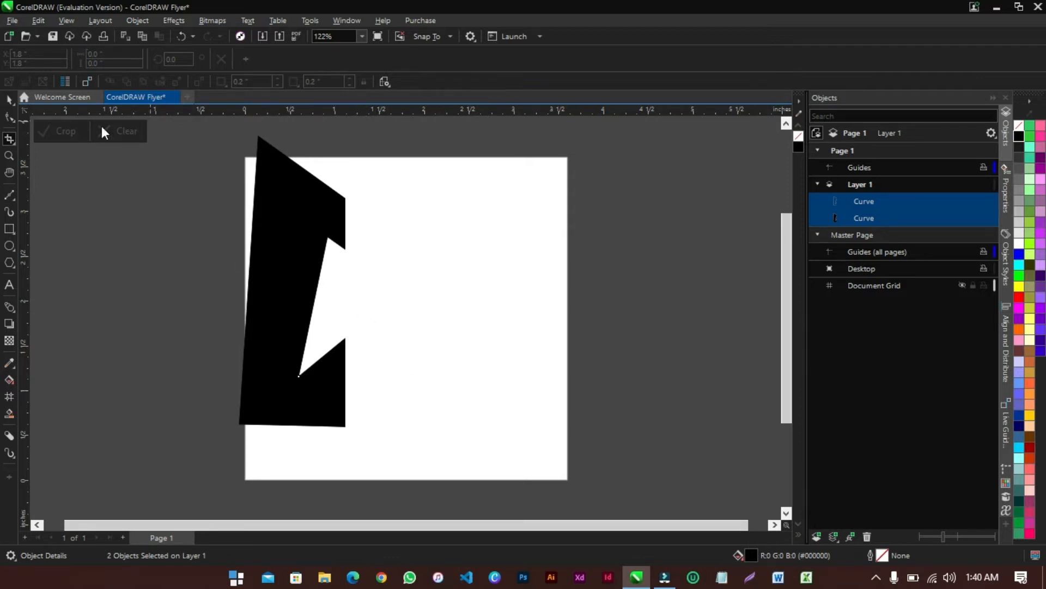
pyautogui.click(9, 99)
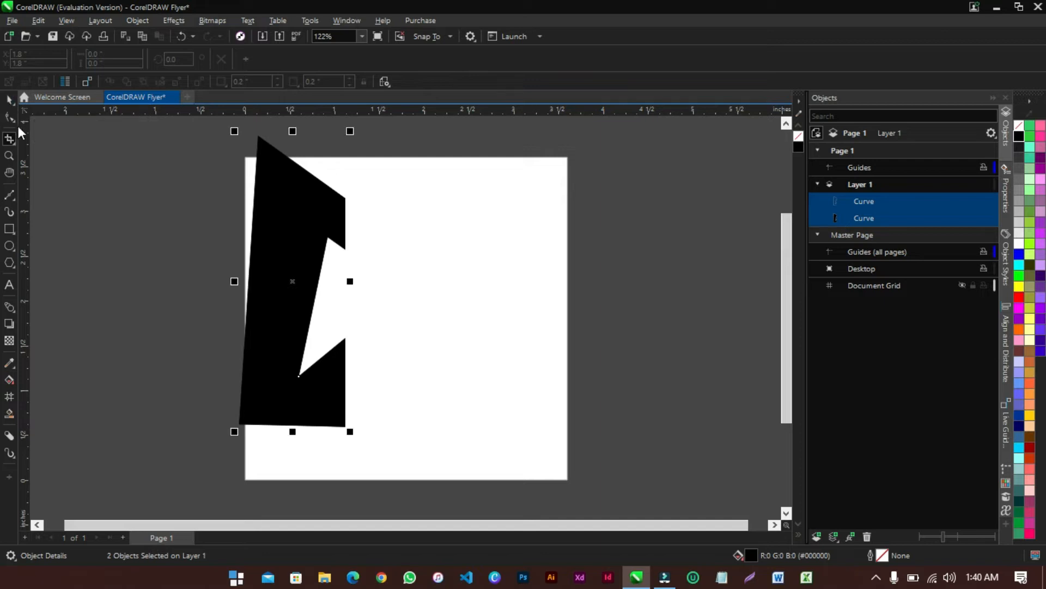
# Zoom in and out to inspect the cropped black strip
pyautogui.click(10, 156)
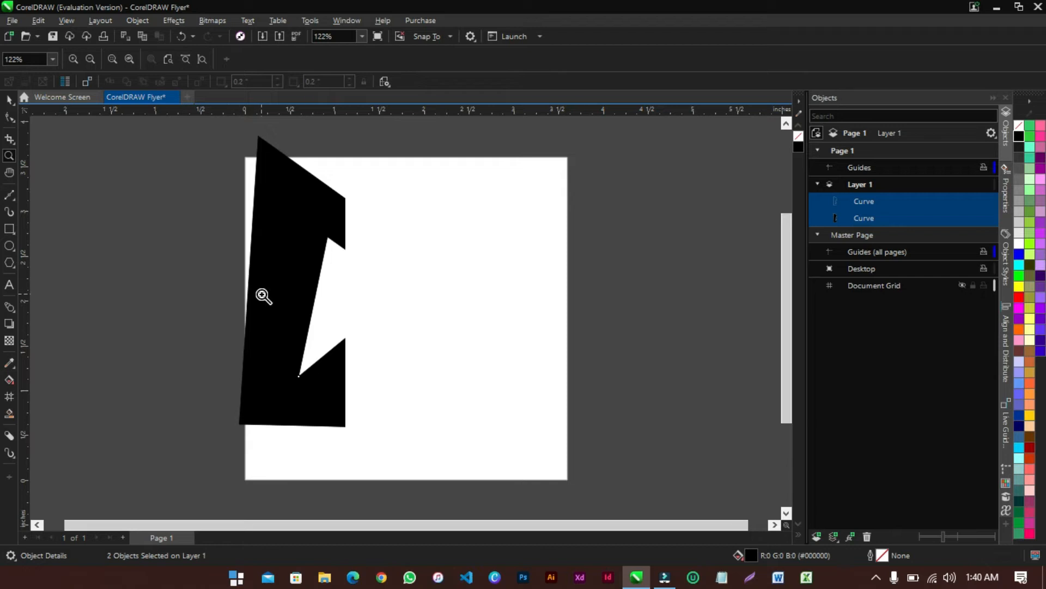
pyautogui.scroll(4, 283, 303)
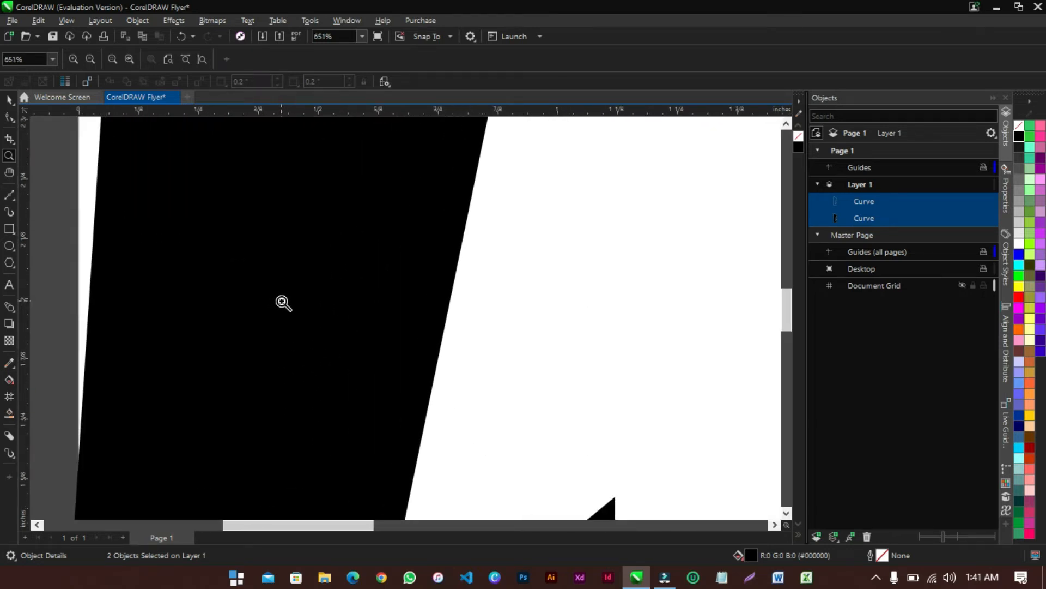
pyautogui.scroll(1, 283, 303)
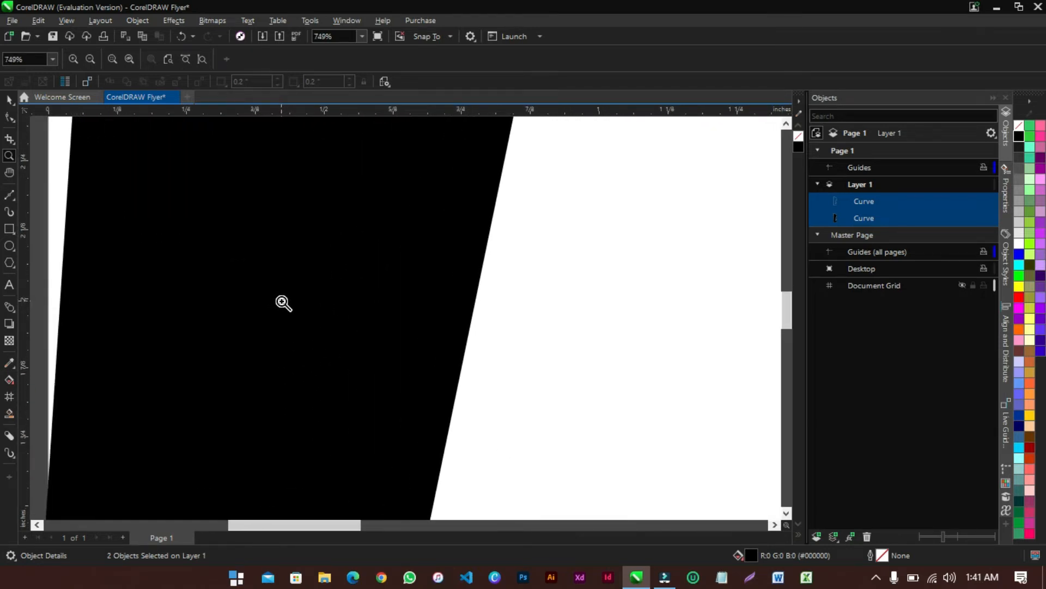
pyautogui.click(283, 303)
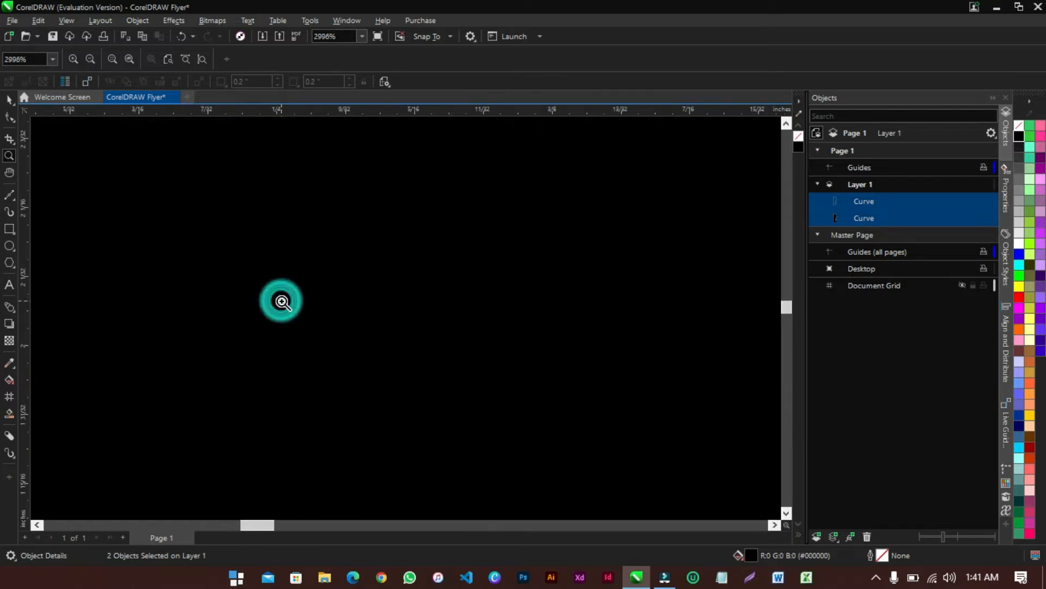
pyautogui.rightClick(283, 303)
pyautogui.rightClick(283, 300)
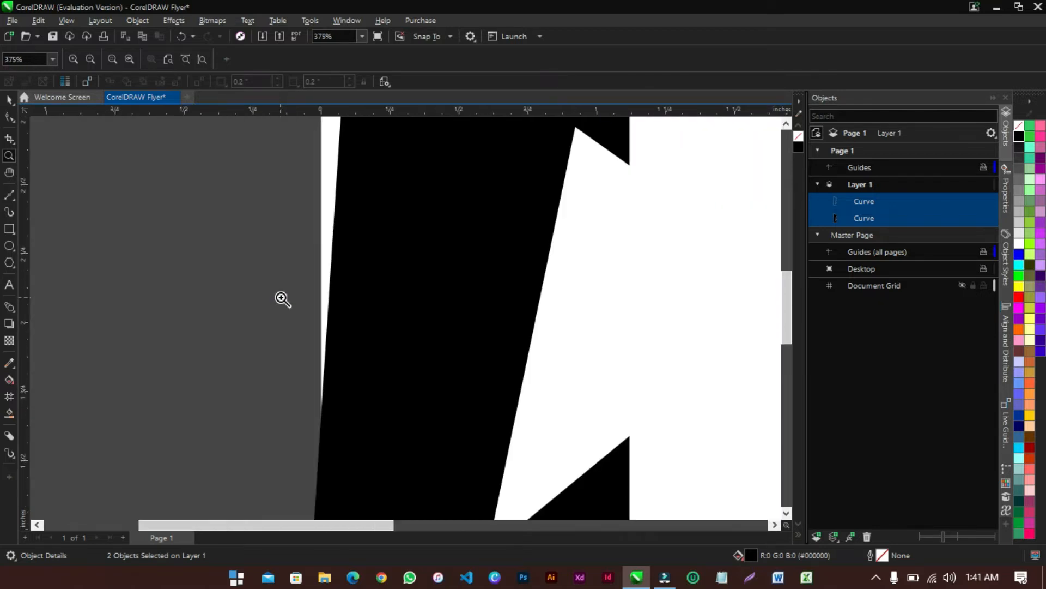
pyautogui.rightClick(282, 299)
pyautogui.rightClick(283, 300)
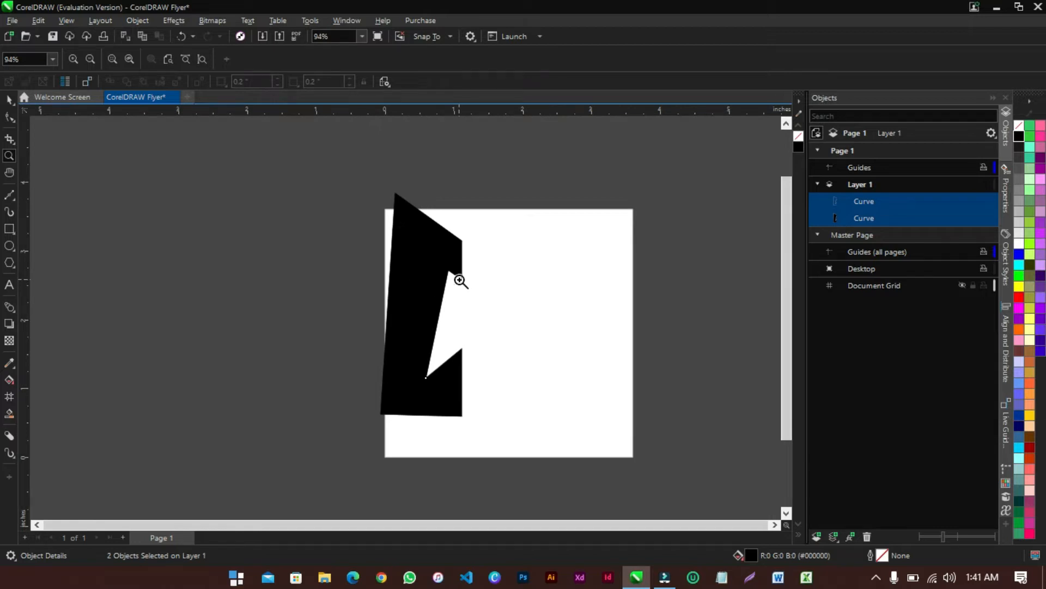
pyautogui.rightClick(475, 303)
pyautogui.click(447, 297)
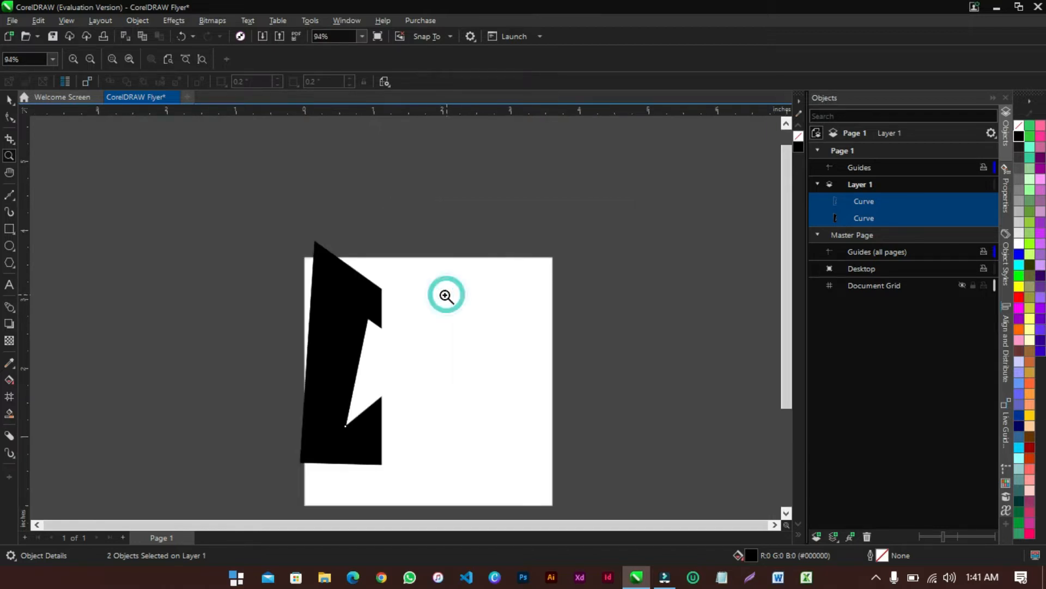
pyautogui.click(412, 307)
pyautogui.click(211, 350)
pyautogui.rightClick(264, 312)
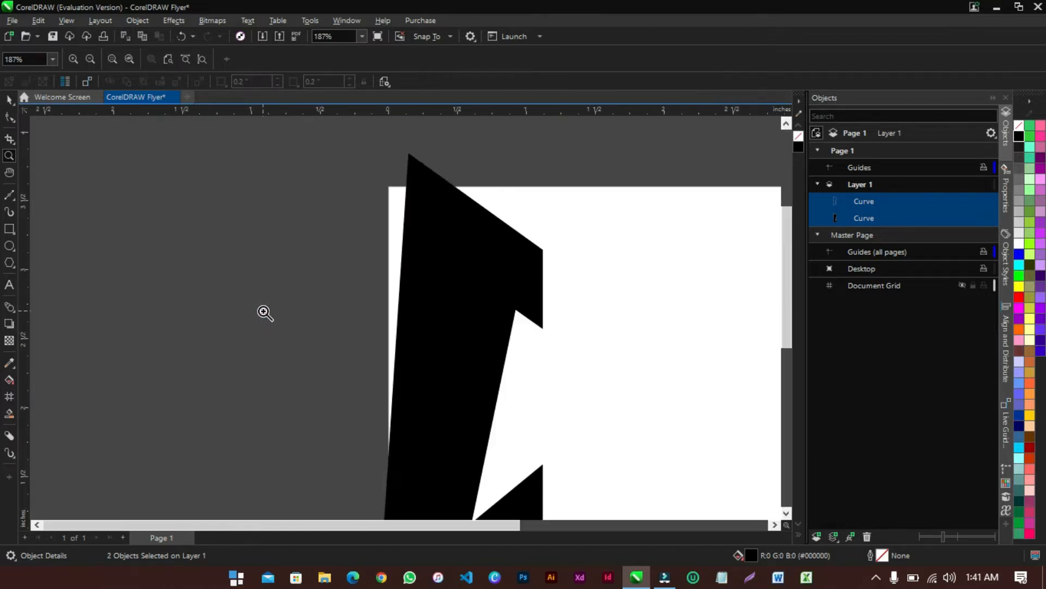
pyautogui.rightClick(337, 300)
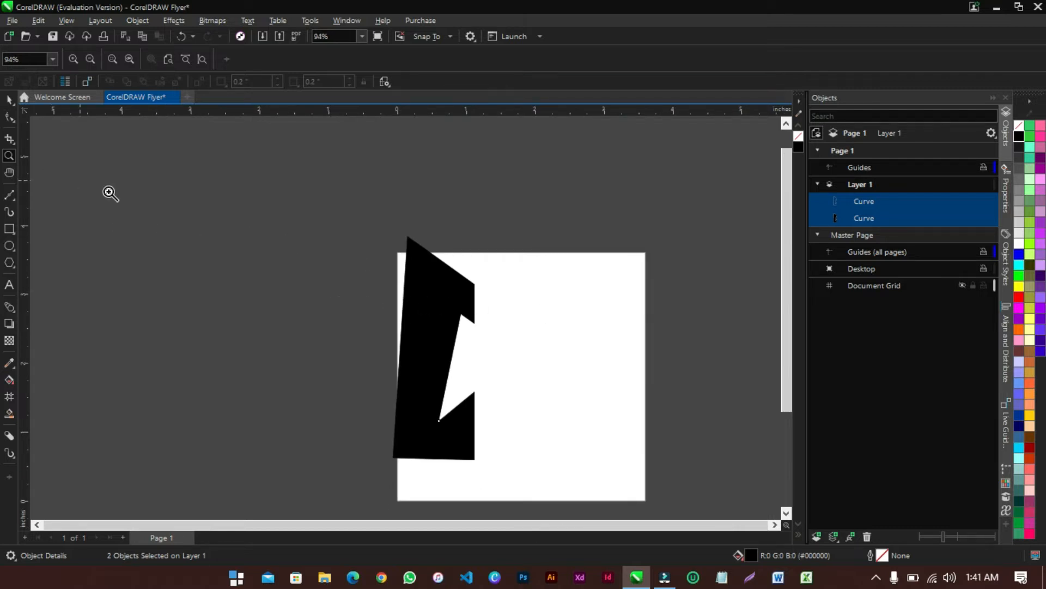
pyautogui.moveTo(372, 233); pyautogui.dragTo(498, 346)
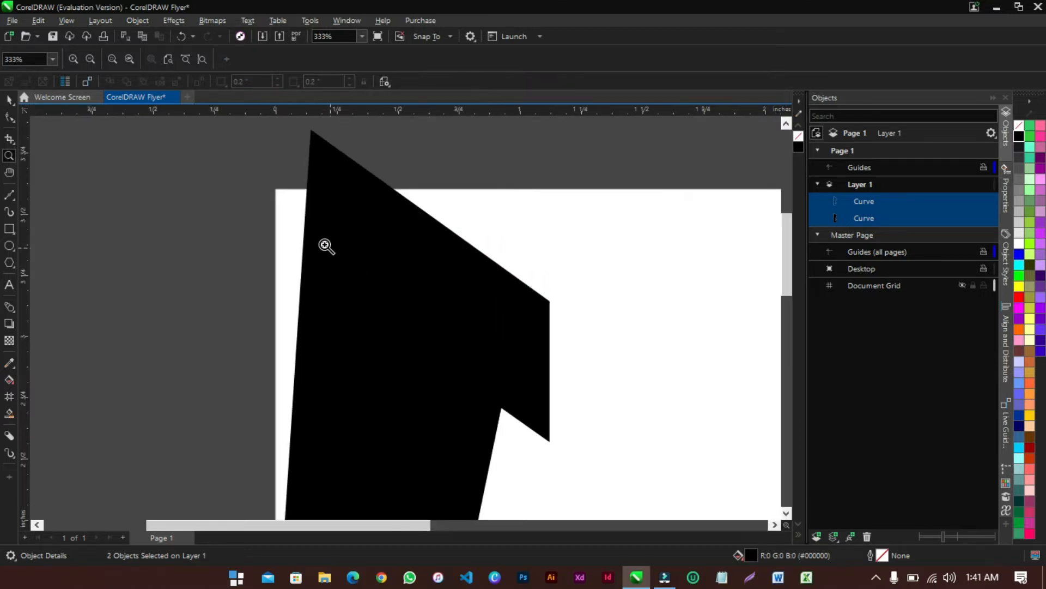
pyautogui.rightClick(304, 233)
# Delete both black curve objects and zoom to show the whole page
pyautogui.click(9, 100)
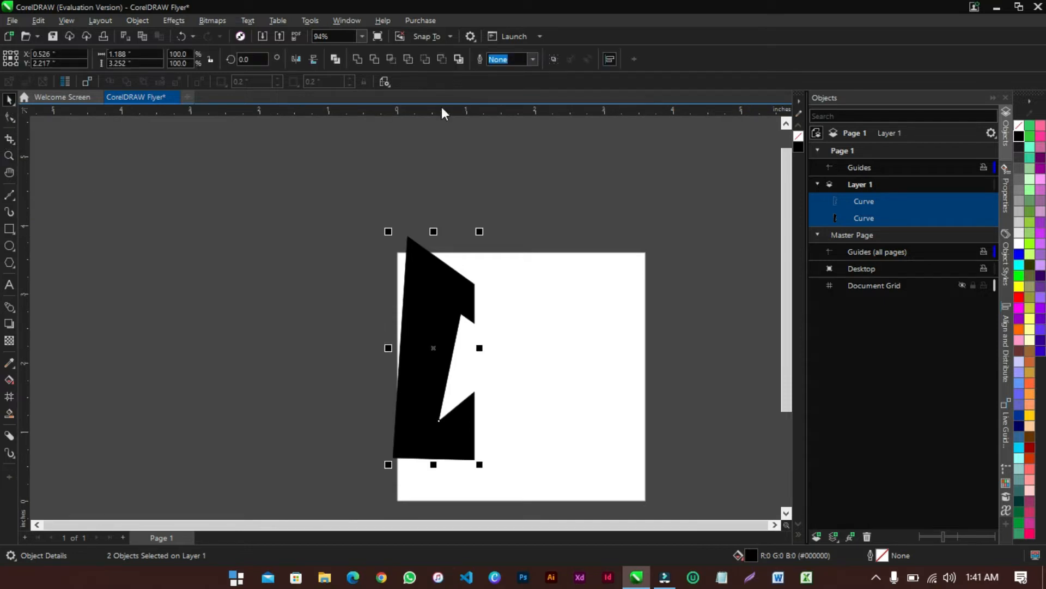
pyautogui.click(358, 36)
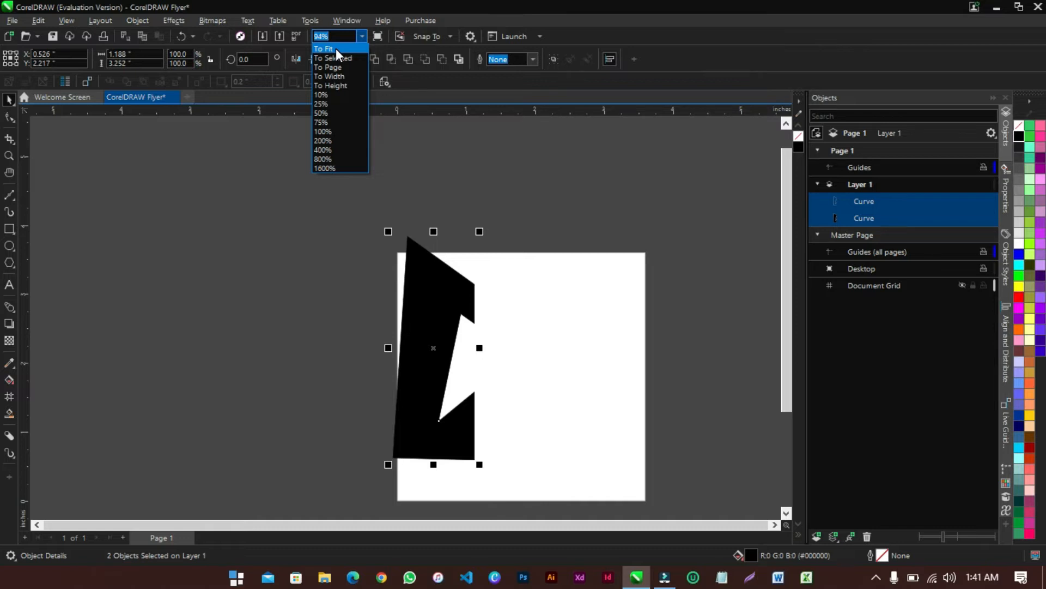
pyautogui.click(336, 48)
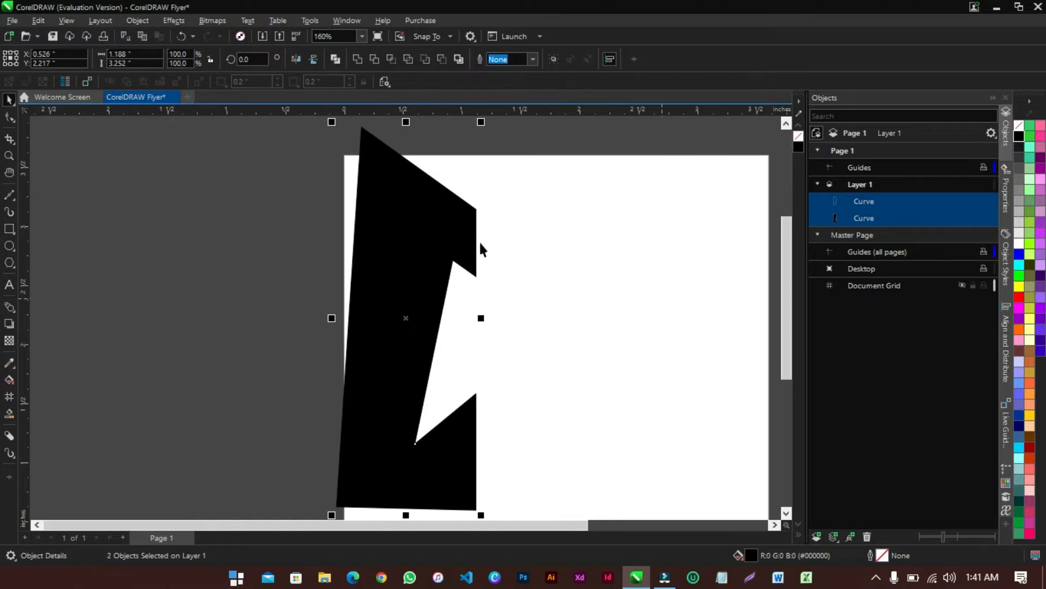
pyautogui.moveTo(424, 226); pyautogui.dragTo(257, 215)
pyautogui.press('Delete')
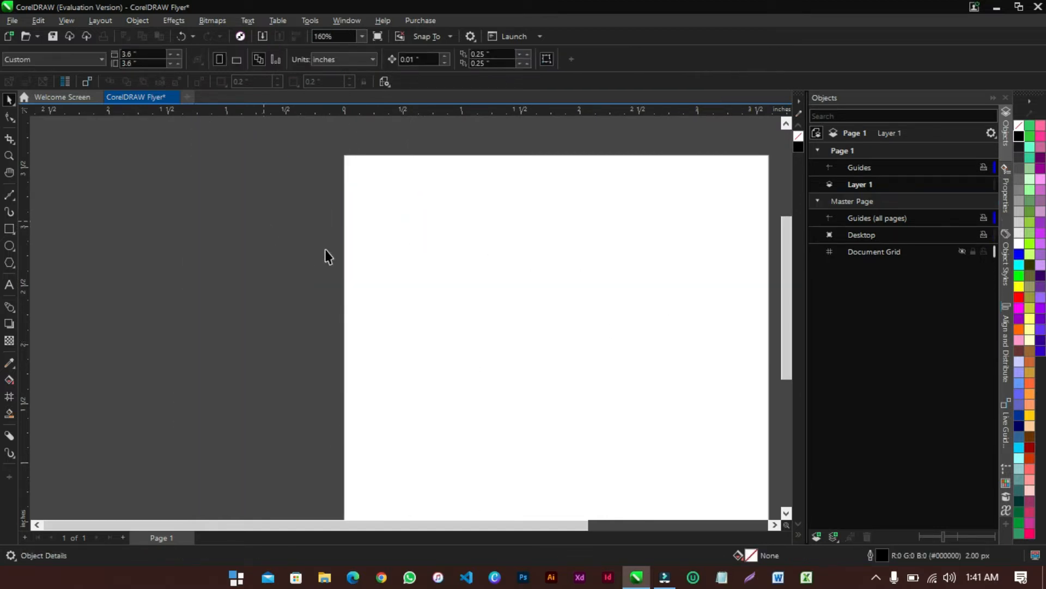
pyautogui.click(362, 37)
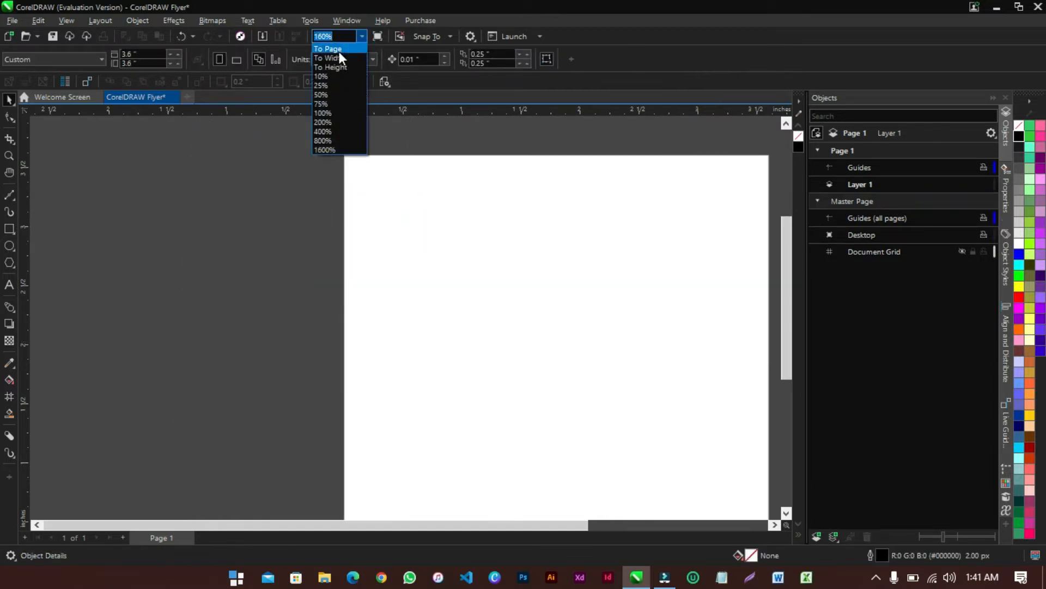
pyautogui.click(339, 51)
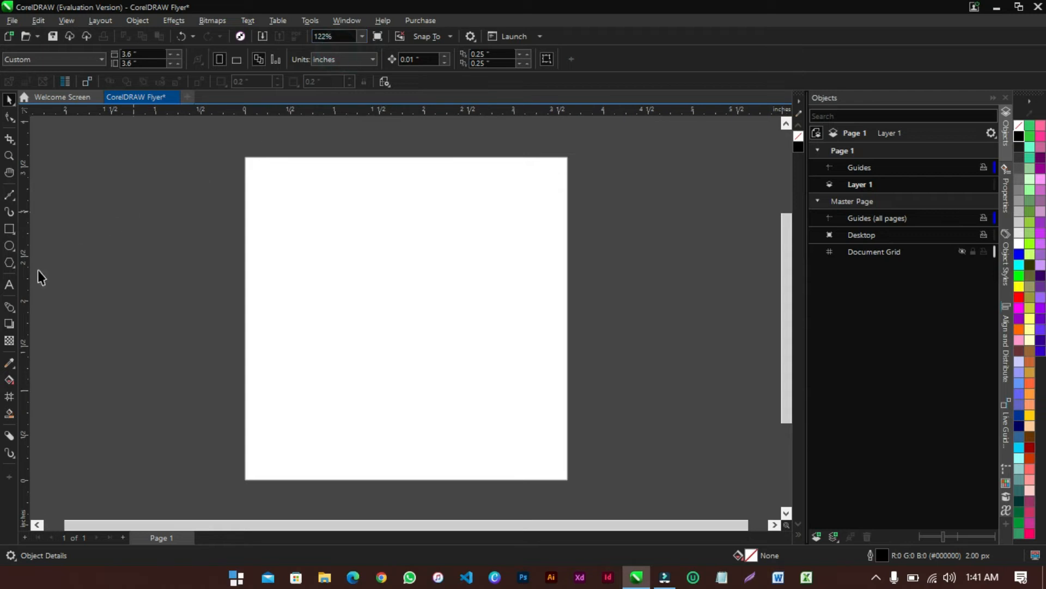
pyautogui.click(8, 342)
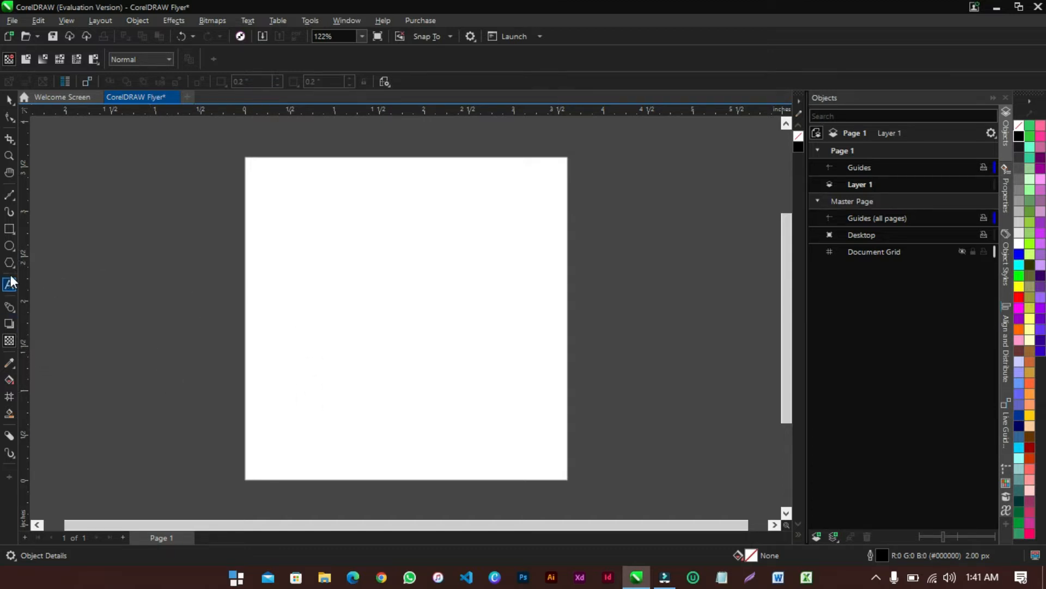
pyautogui.press('space')
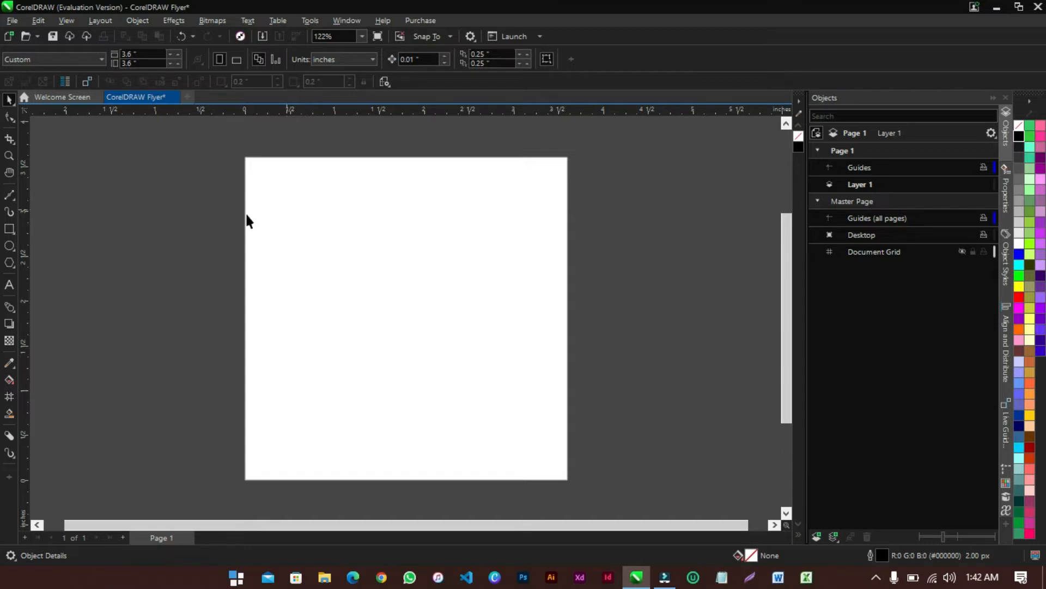
pyautogui.click(174, 212)
# Import the yellow-jacket man photo and the Background image from the Desktop CorelDRAW folder
pyautogui.rightClick(189, 268)
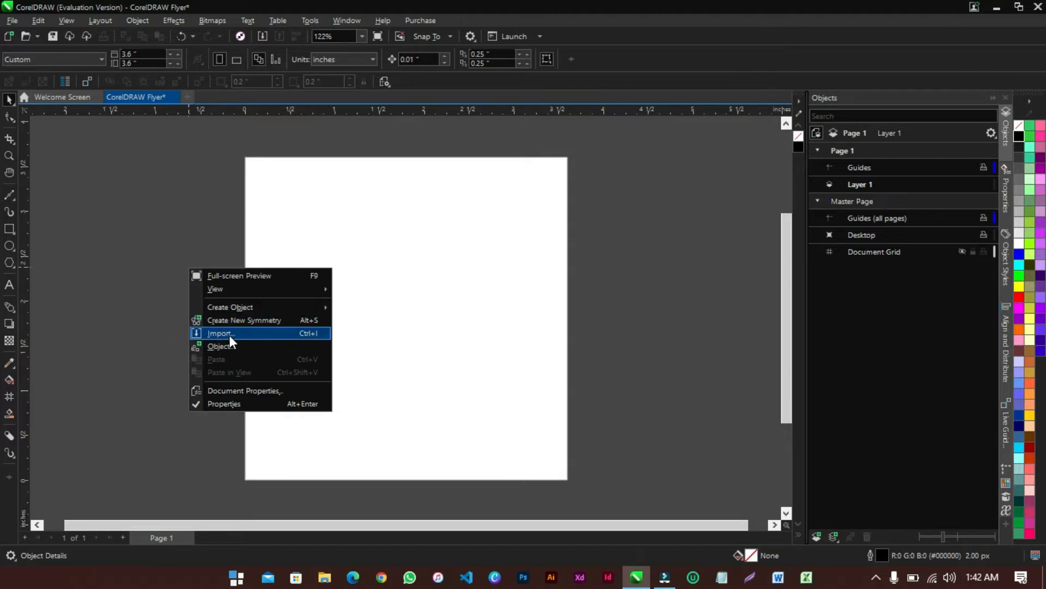
pyautogui.click(138, 326)
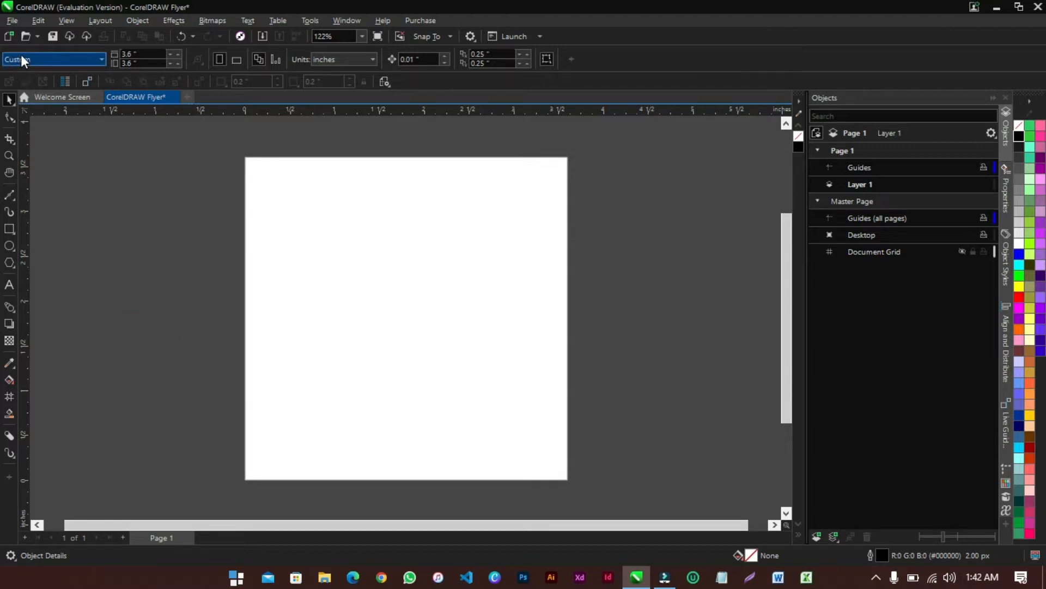
pyautogui.click(11, 20)
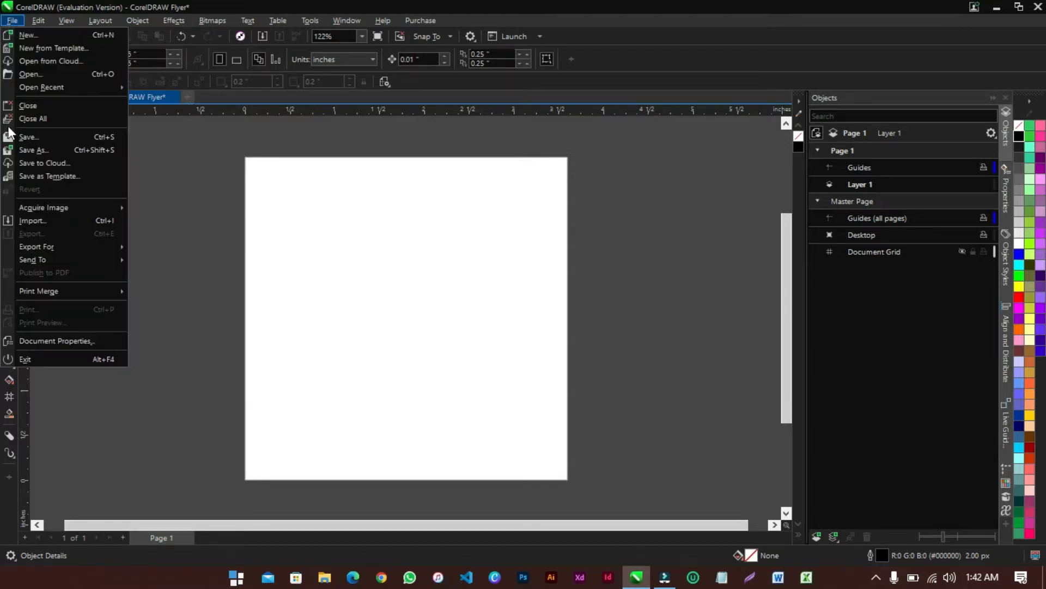
pyautogui.click(34, 216)
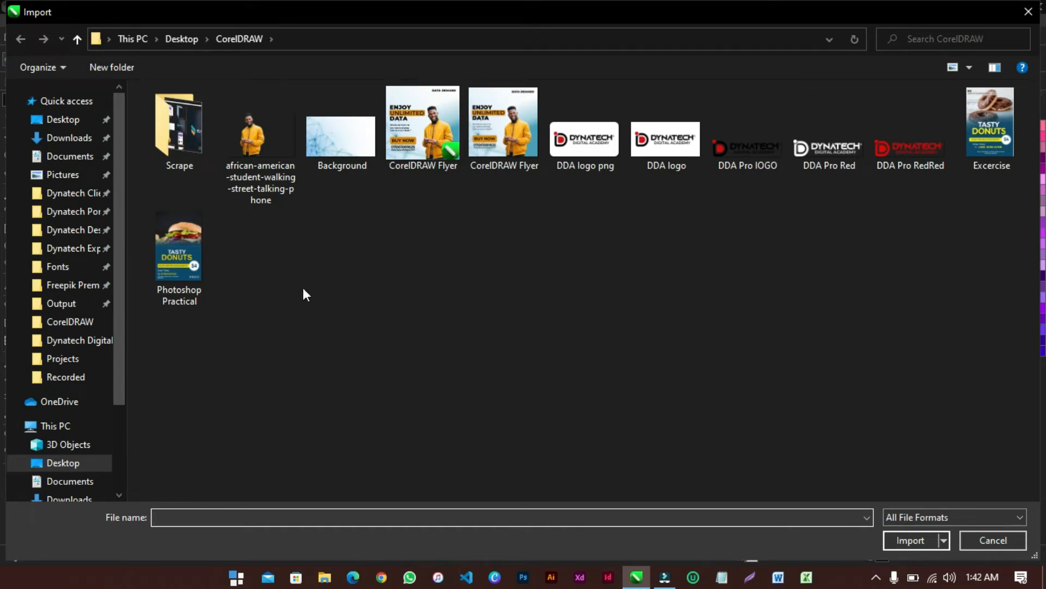
pyautogui.click(253, 171)
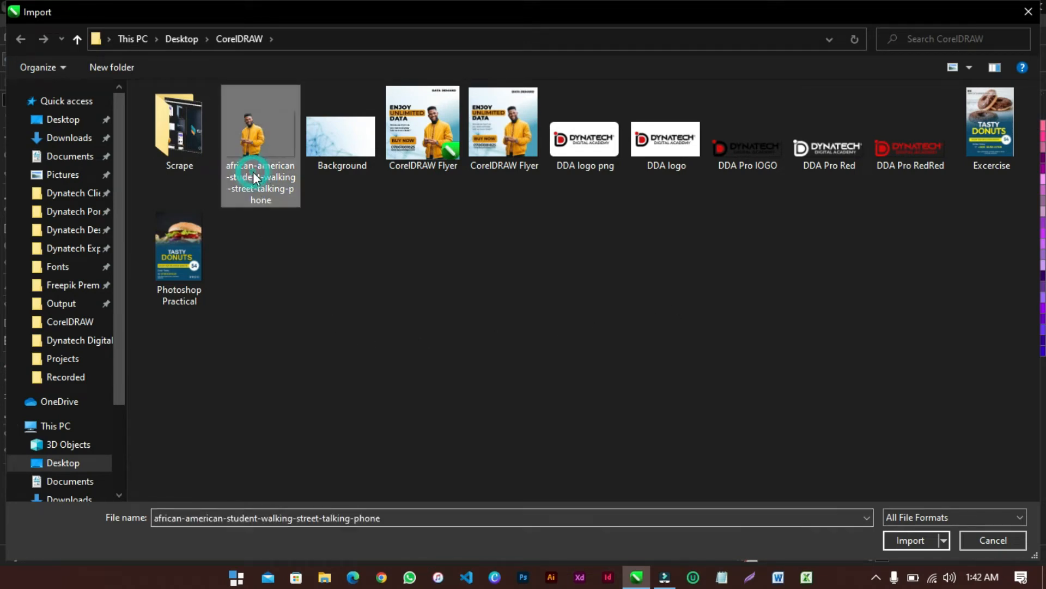
pyautogui.keyDown('ctrl'); pyautogui.click(342, 148); pyautogui.keyUp('ctrl')
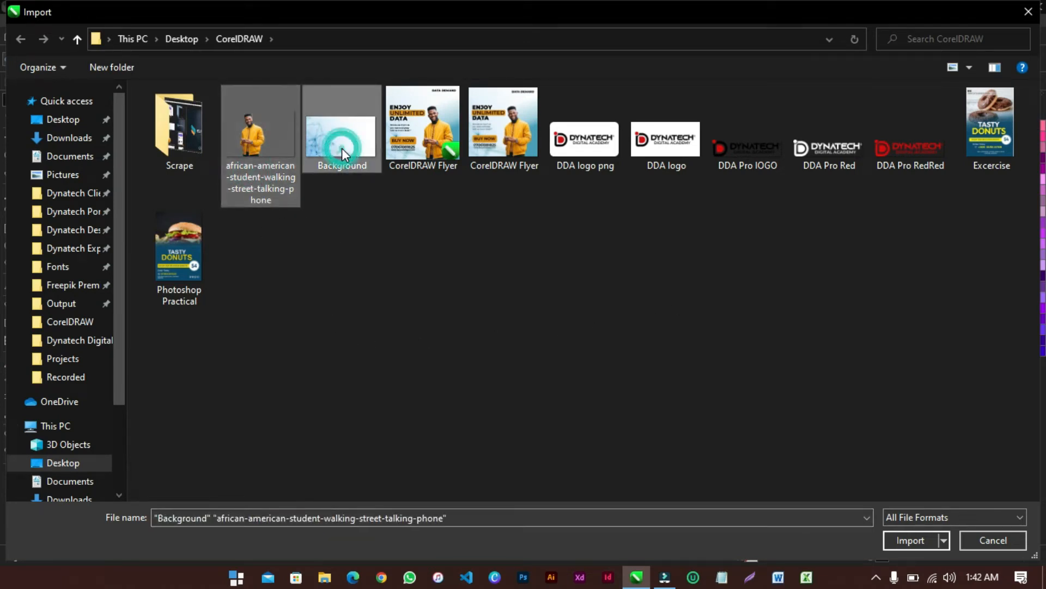
pyautogui.click(900, 537)
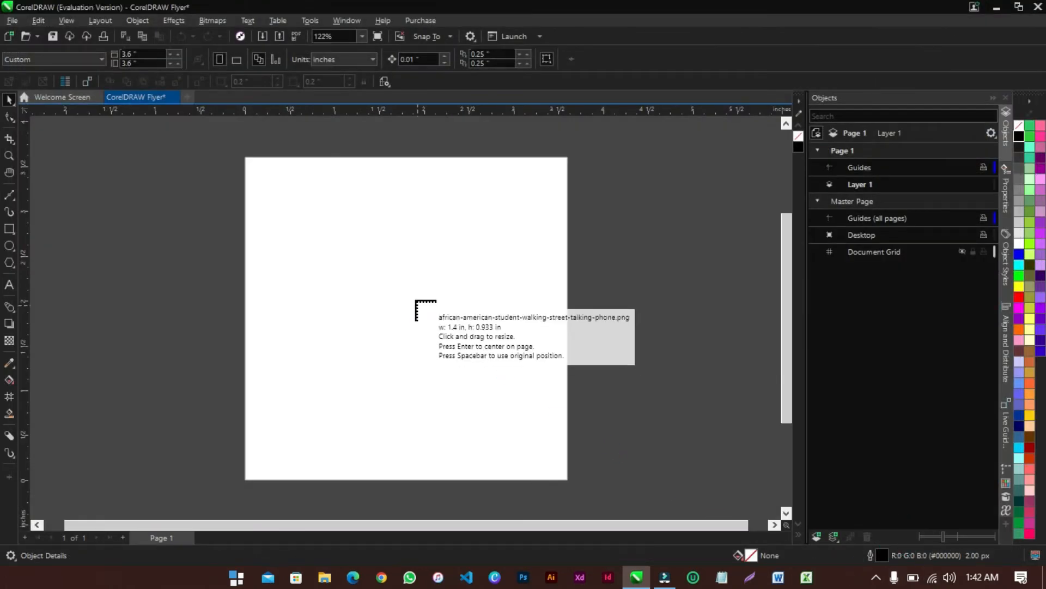
# Place the man photo at the page's lower right and Background.jpg off to the left
pyautogui.click(416, 301)
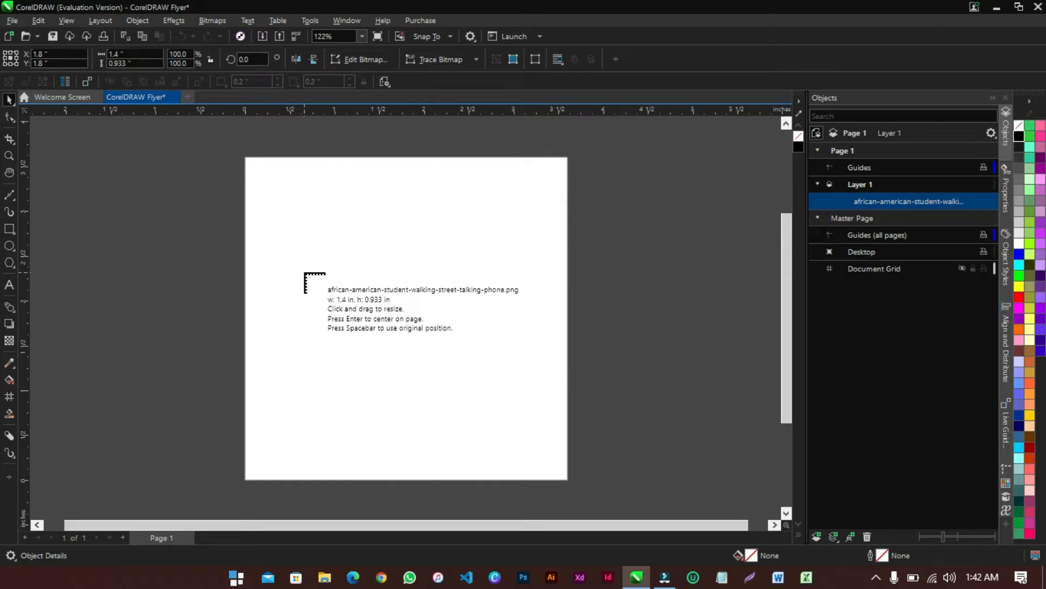
pyautogui.moveTo(166, 171); pyautogui.dragTo(594, 392)
pyautogui.moveTo(444, 191); pyautogui.dragTo(747, 366)
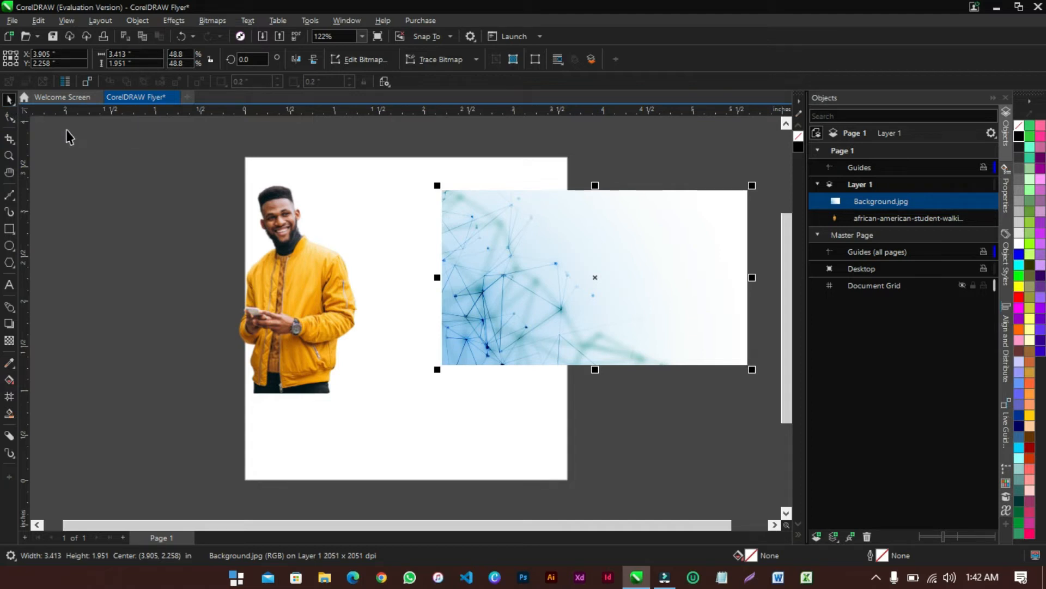
pyautogui.moveTo(680, 277); pyautogui.dragTo(132, 302)
pyautogui.moveTo(281, 300); pyautogui.dragTo(433, 385)
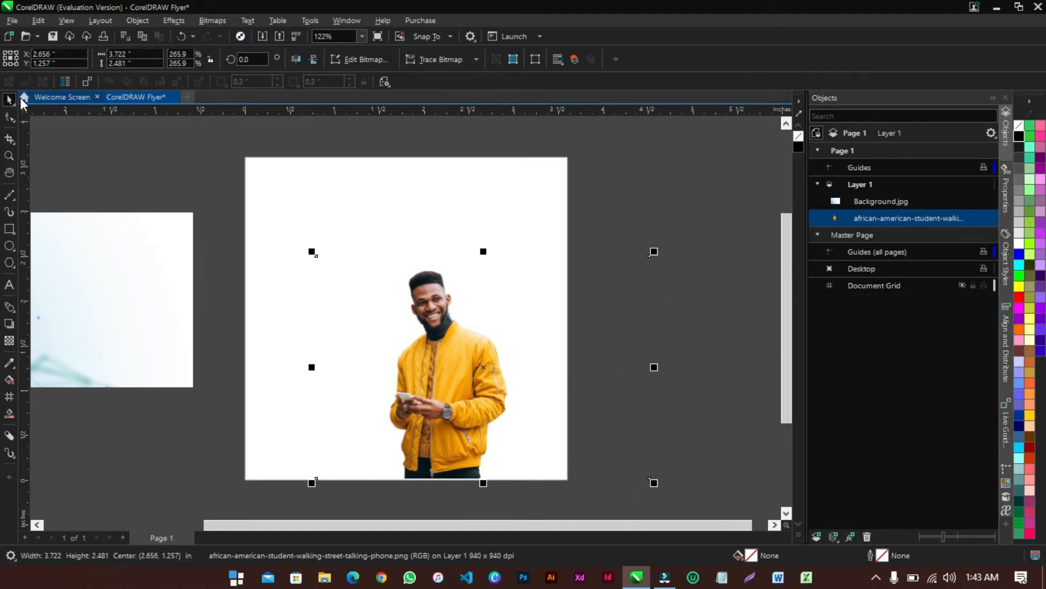
# Pull the photo frame's right edge in to the page edge
pyautogui.click(10, 119)
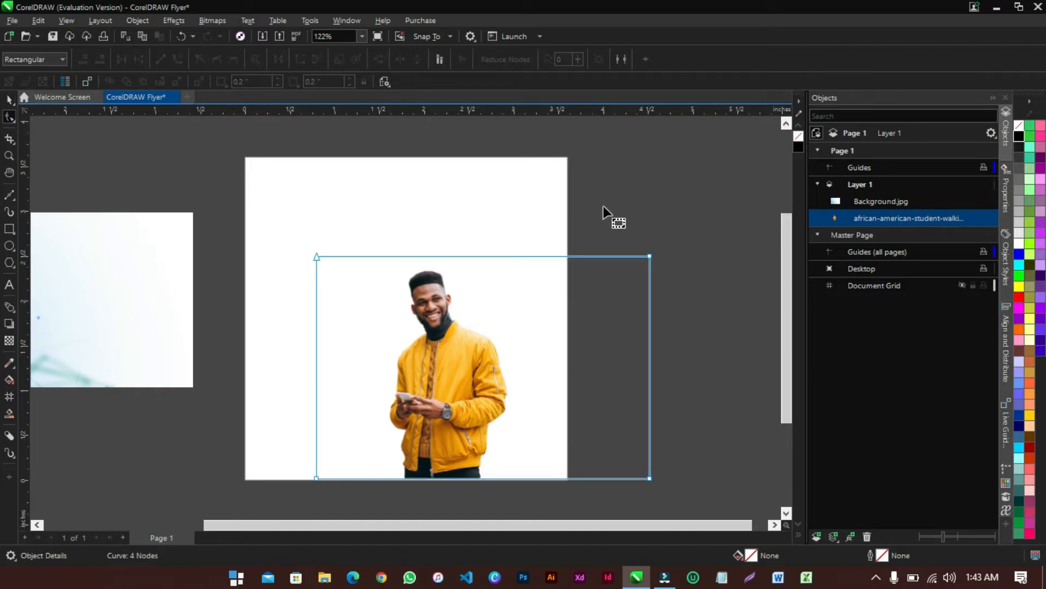
pyautogui.click(650, 256)
pyautogui.keyDown('shift'); pyautogui.click(650, 478); pyautogui.keyUp('shift')
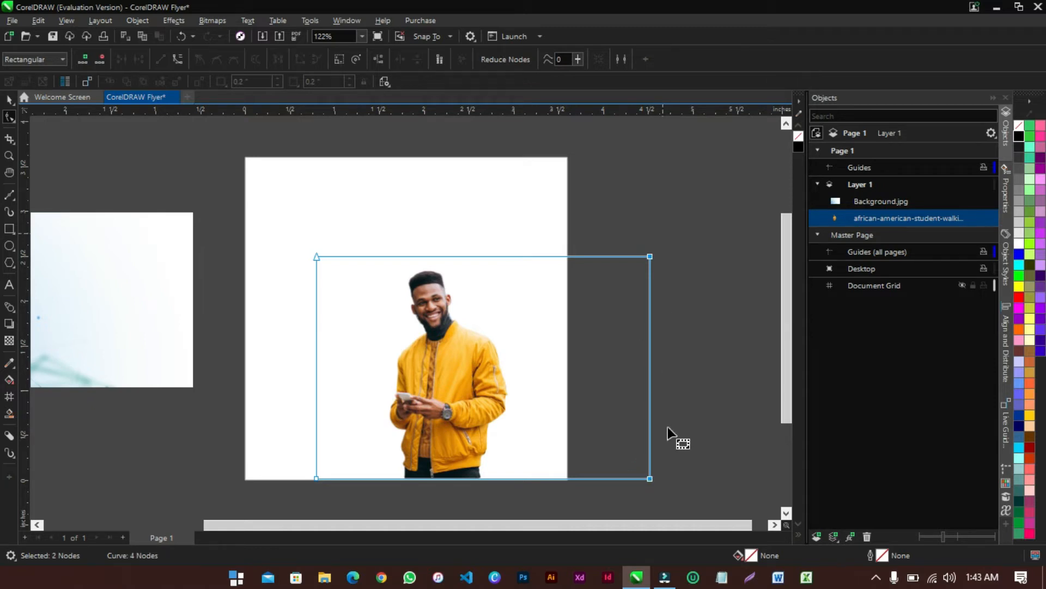
pyautogui.moveTo(650, 479); pyautogui.dragTo(510, 478)
# Trim the frame's left edge toward the man, leaving the photo 1.378 × 2.481 inches
pyautogui.click(317, 478)
pyautogui.keyDown('shift'); pyautogui.click(316, 255); pyautogui.keyUp('shift')
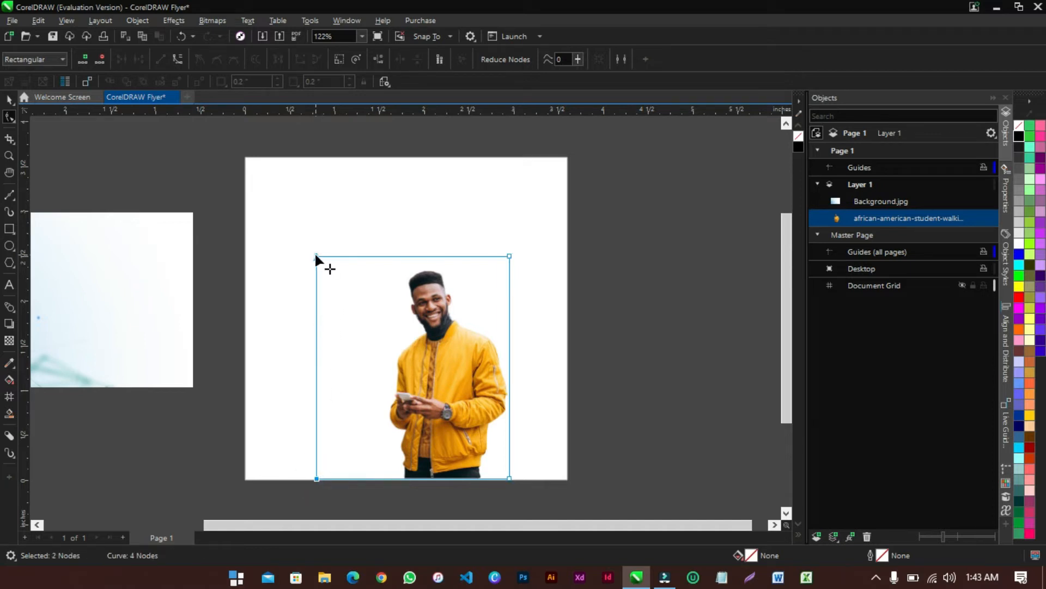
pyautogui.moveTo(315, 257); pyautogui.dragTo(385, 262)
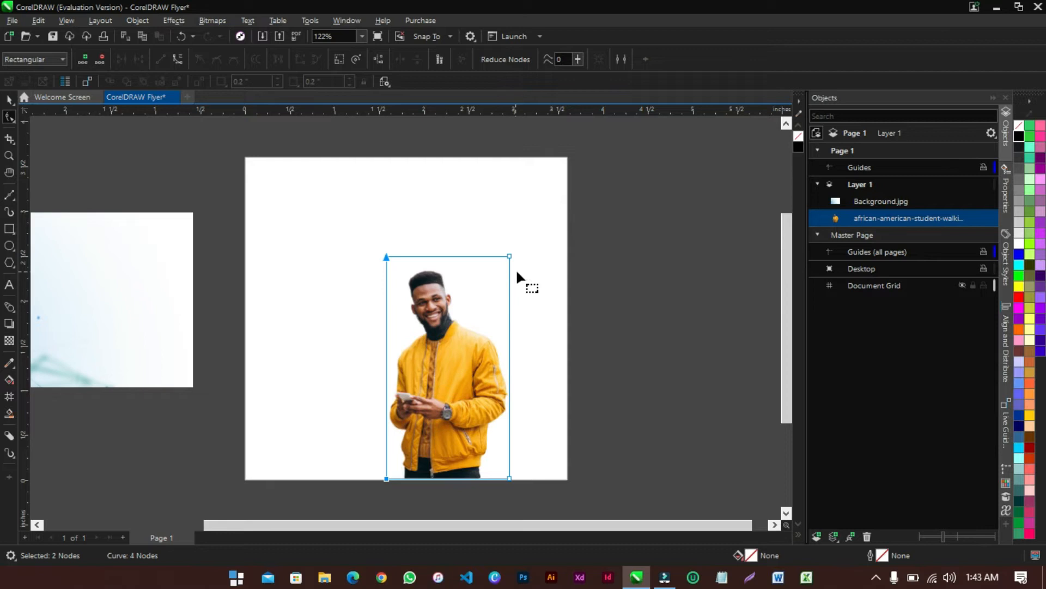
pyautogui.click(9, 99)
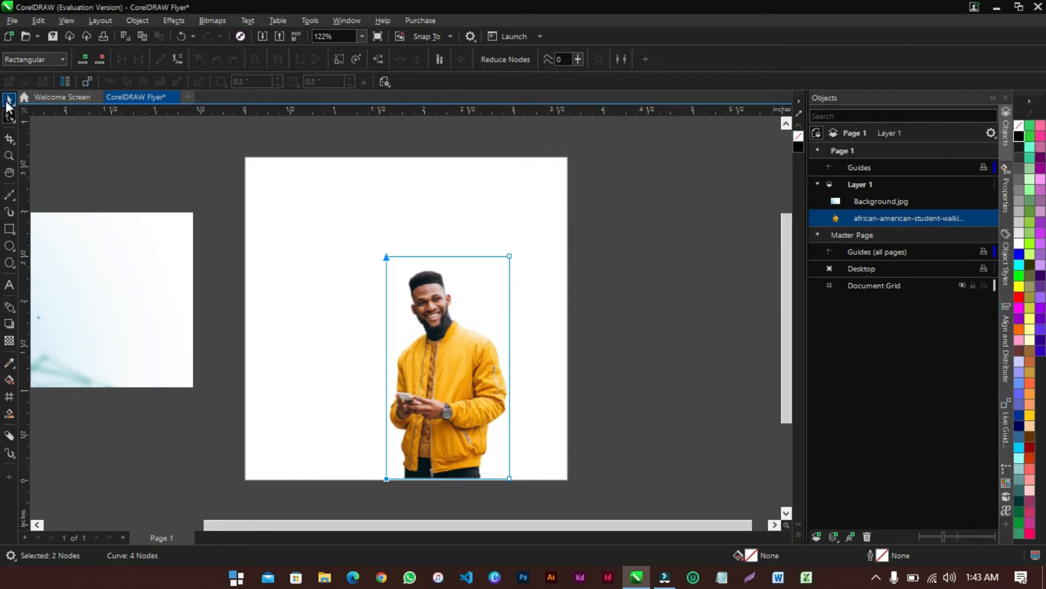
pyautogui.click(645, 243)
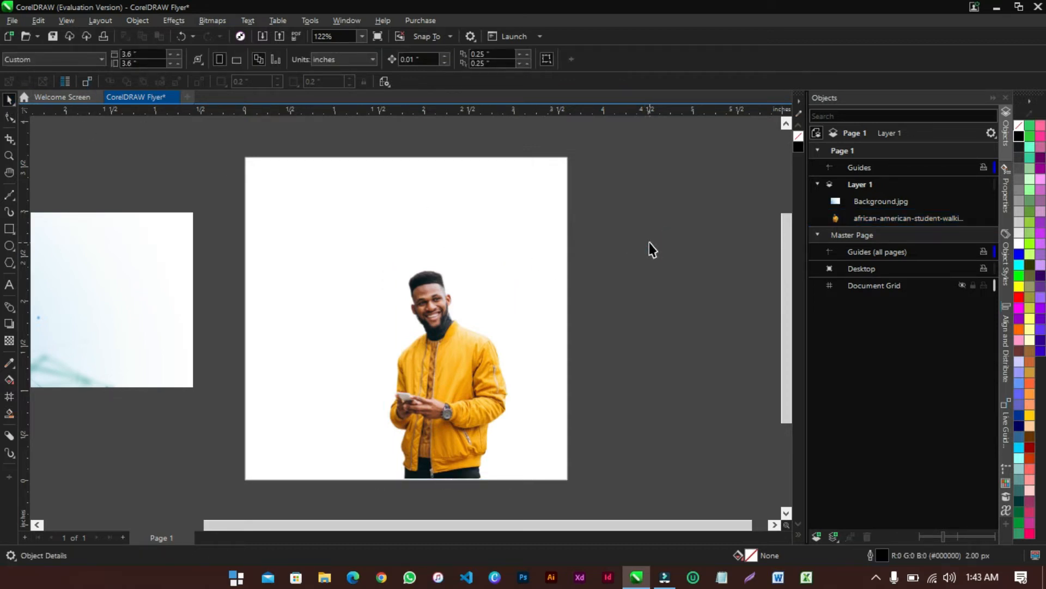
# Add a page-sized 3.6-inch black rectangle with no outline
pyautogui.click(229, 214)
pyautogui.click(275, 294)
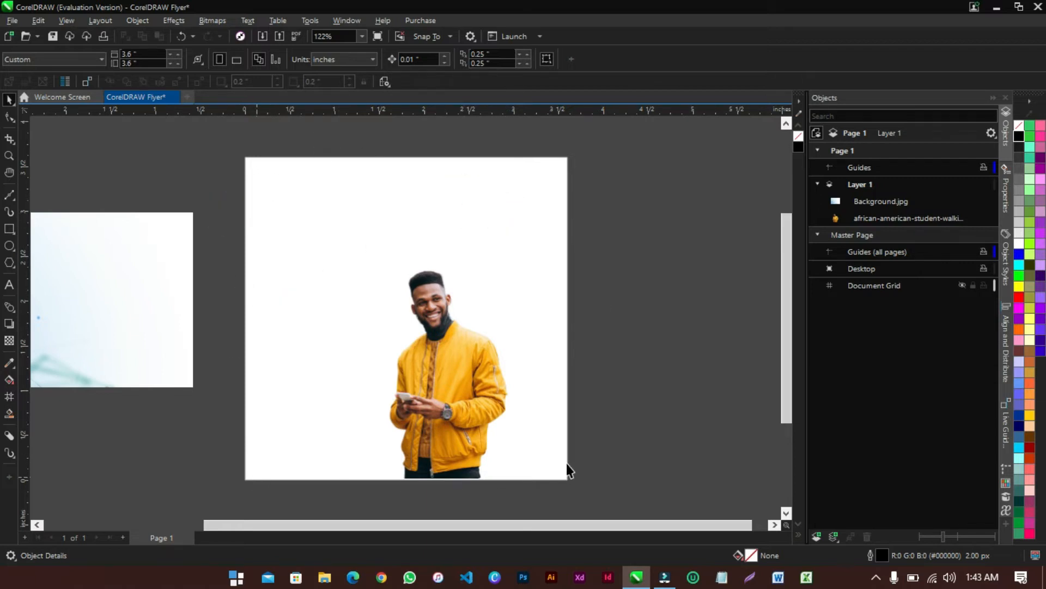
pyautogui.doubleClick(9, 229)
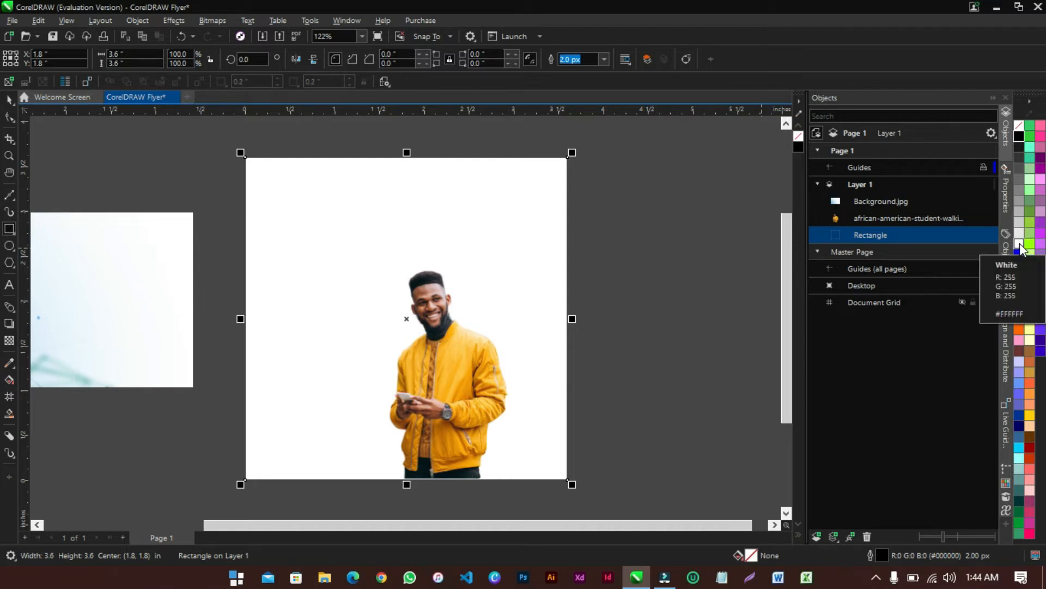
pyautogui.click(1018, 136)
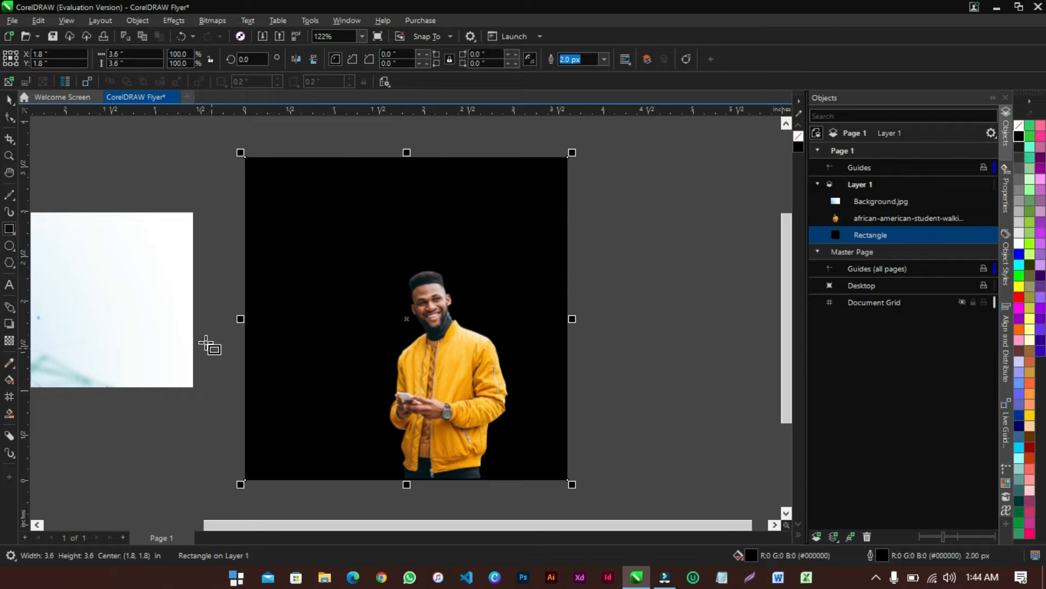
pyautogui.click(9, 99)
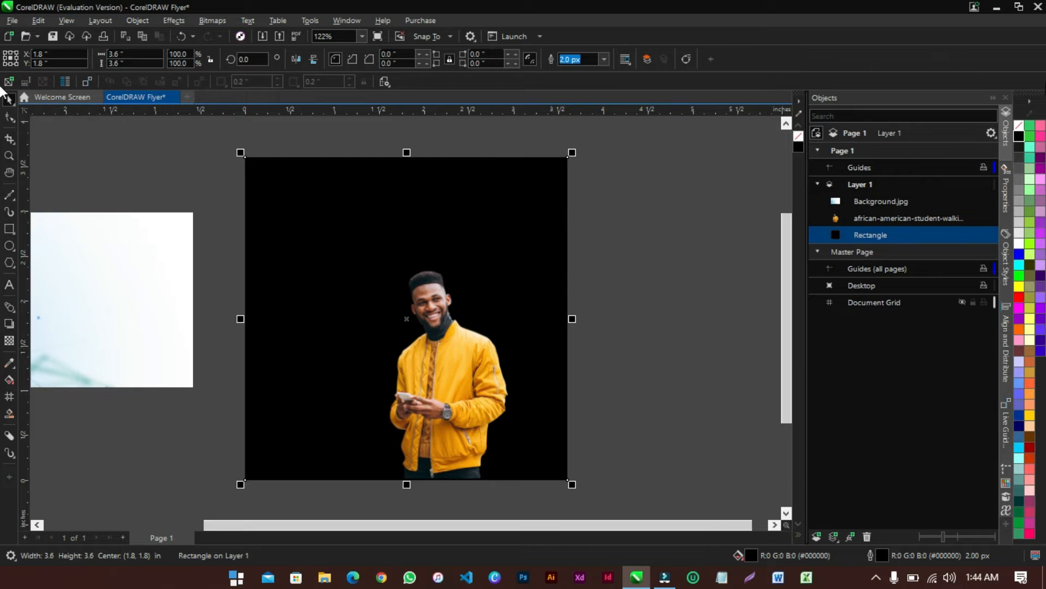
pyautogui.rightClick(1018, 126)
# Enlarge the man's photo to 1.62 × 2.917 inches
pyautogui.rightClick(621, 220)
pyautogui.click(628, 175)
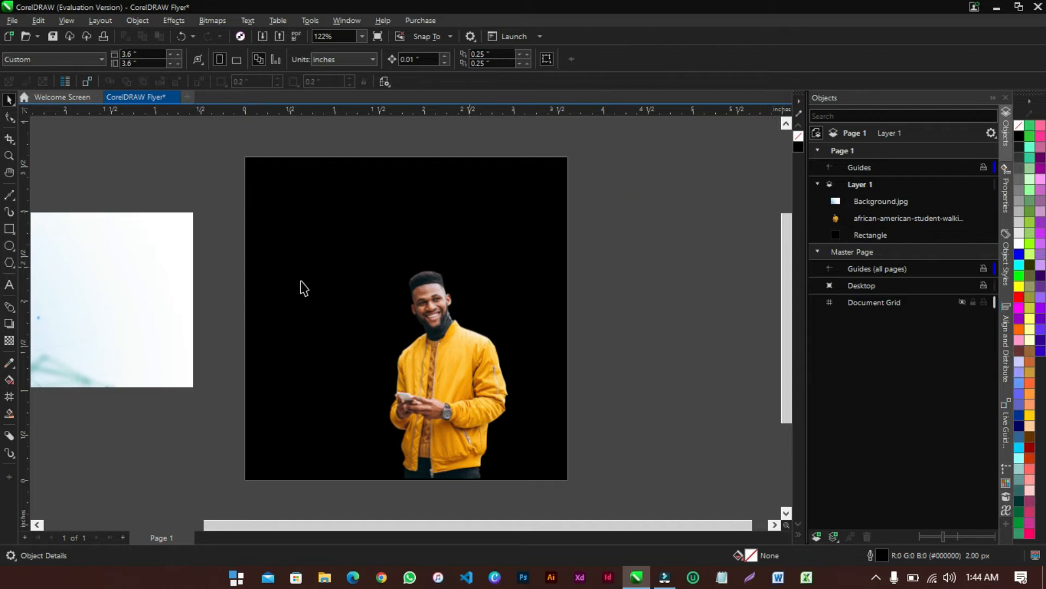
pyautogui.click(447, 394)
pyautogui.moveTo(512, 250); pyautogui.dragTo(524, 227)
# Shift the enlarged man's photo toward the right edge of the black page and deselect it
pyautogui.moveTo(472, 314); pyautogui.dragTo(492, 313)
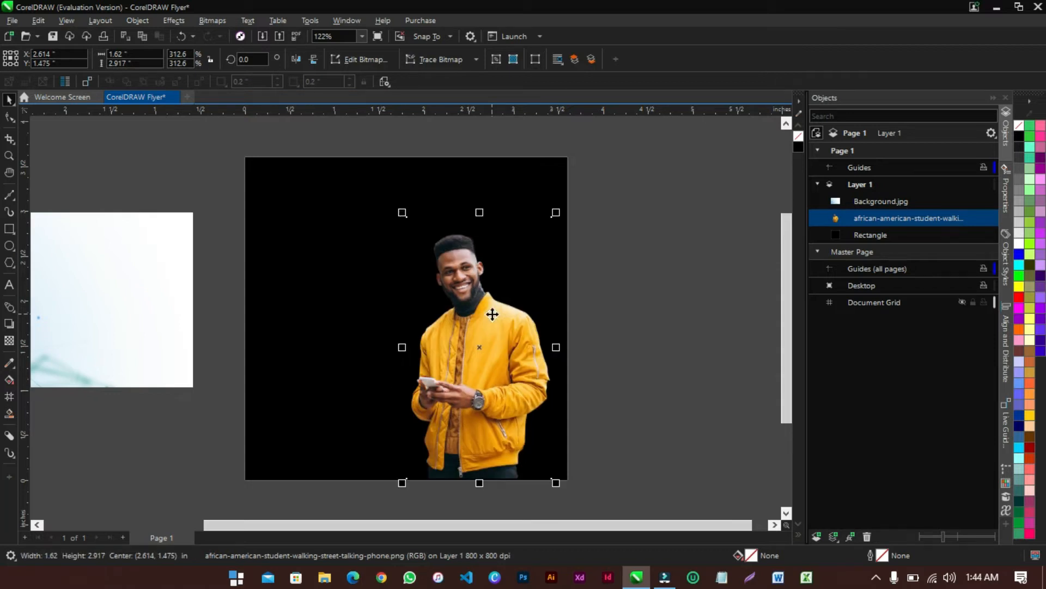
pyautogui.click(647, 280)
pyautogui.click(224, 373)
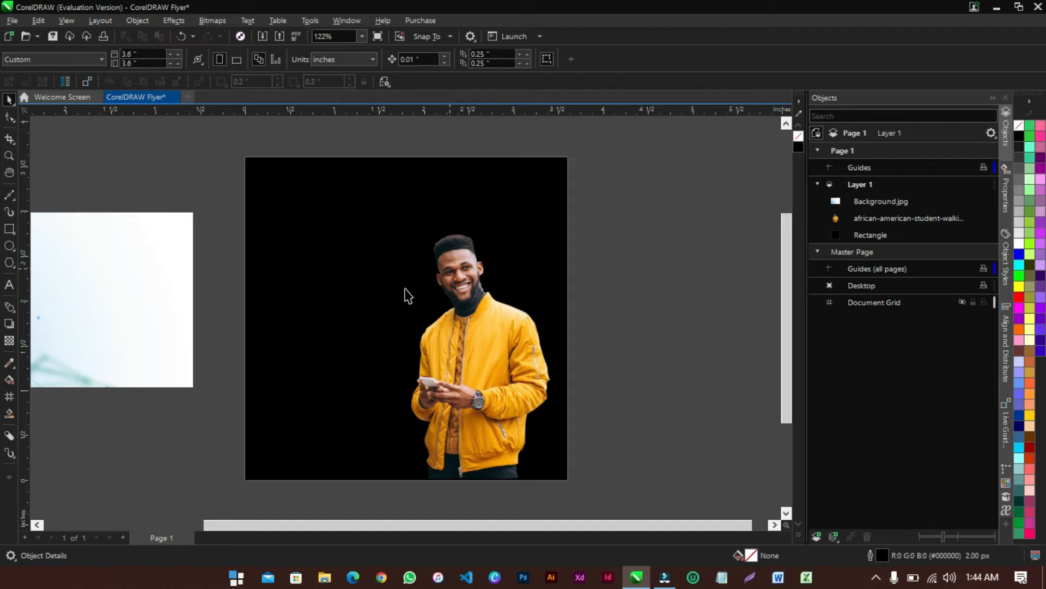
pyautogui.click(9, 286)
# Add the text 'ENJOY UNLIMITED DATA' on one line just above the page
pyautogui.click(9, 288)
pyautogui.click(281, 246)
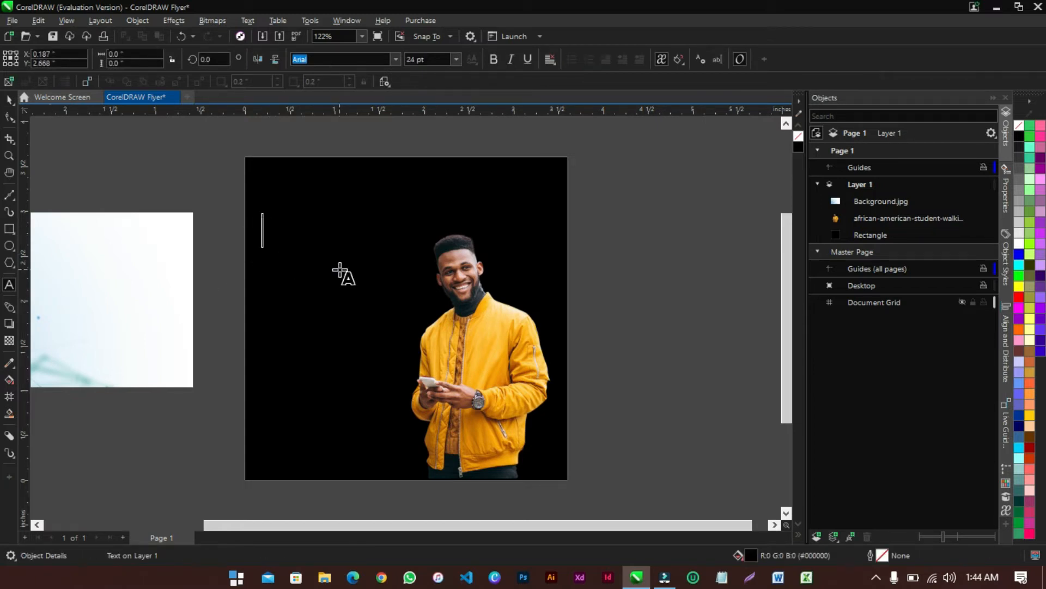
pyautogui.click(275, 144)
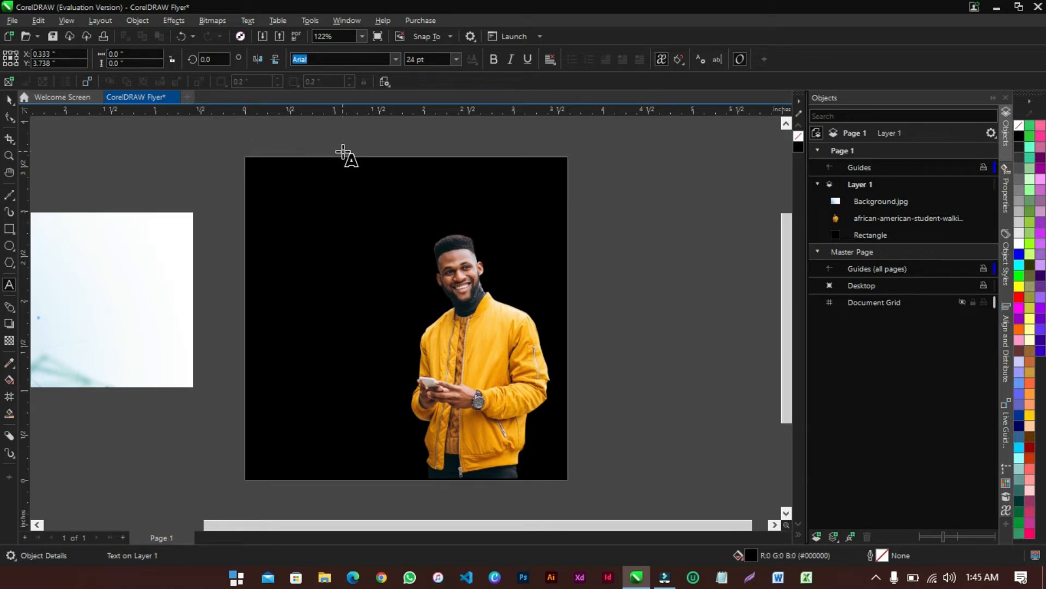
pyautogui.write('ENJOY')
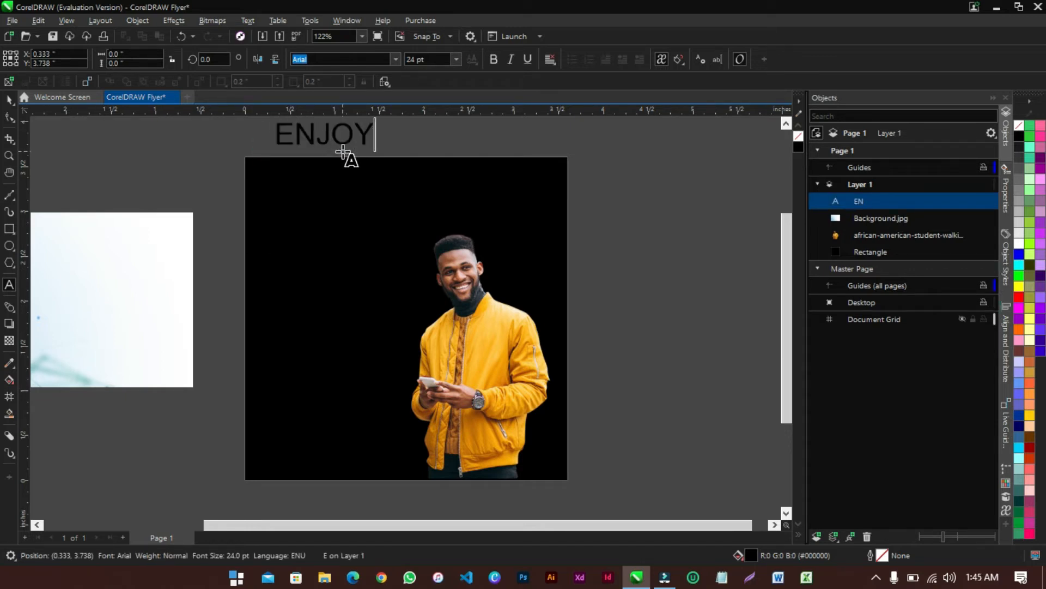
pyautogui.write(' UNLIMITED DATA')
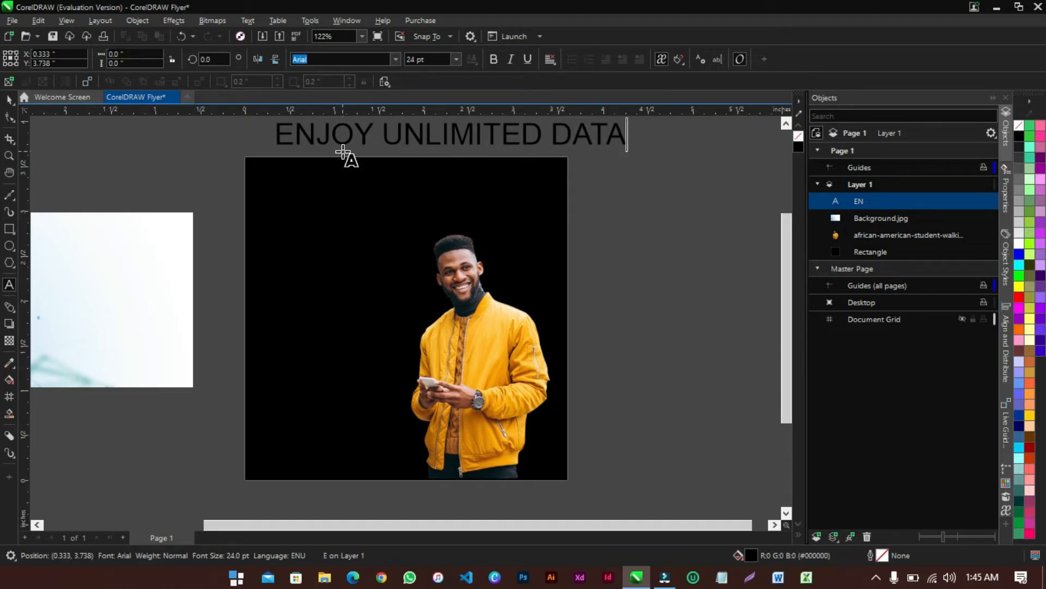
pyautogui.press('Escape')
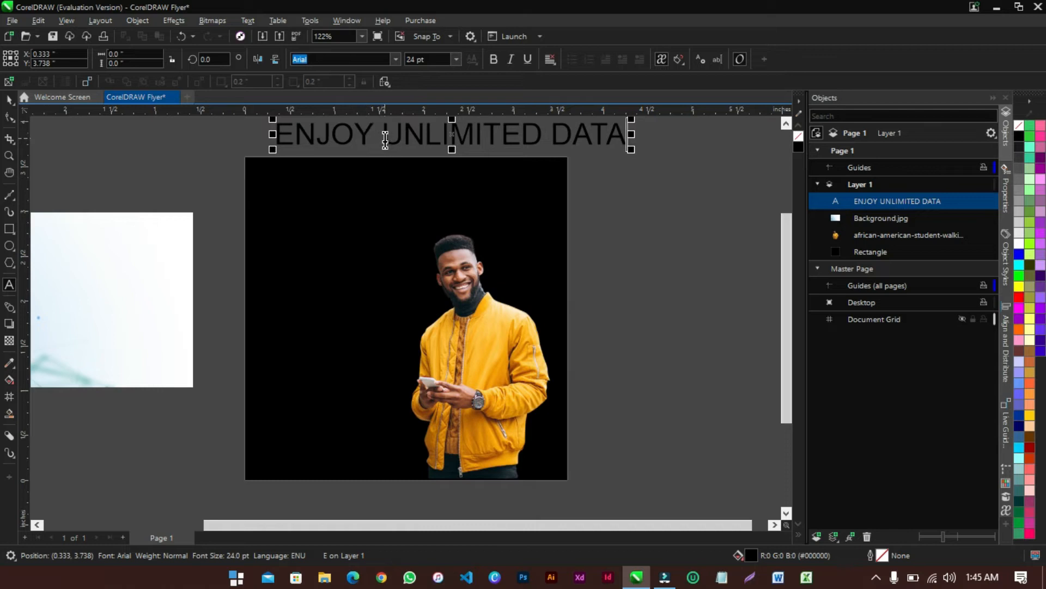
# Try breaking 'UNLIMITED DATA' onto a second line, then undo it back to one line
pyautogui.click(385, 140)
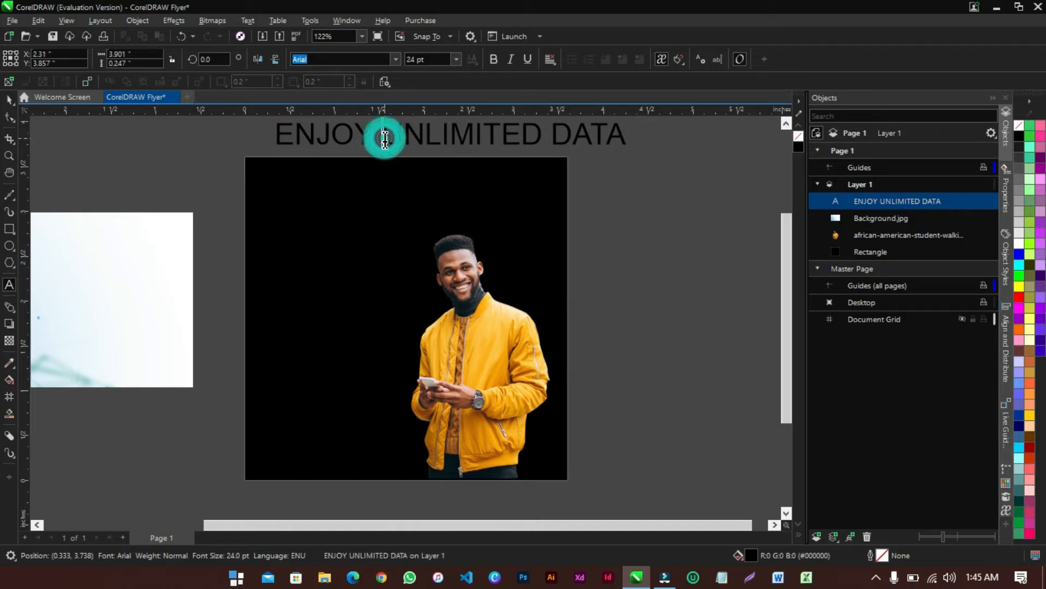
pyautogui.press('BackSpace')
pyautogui.press('Return')
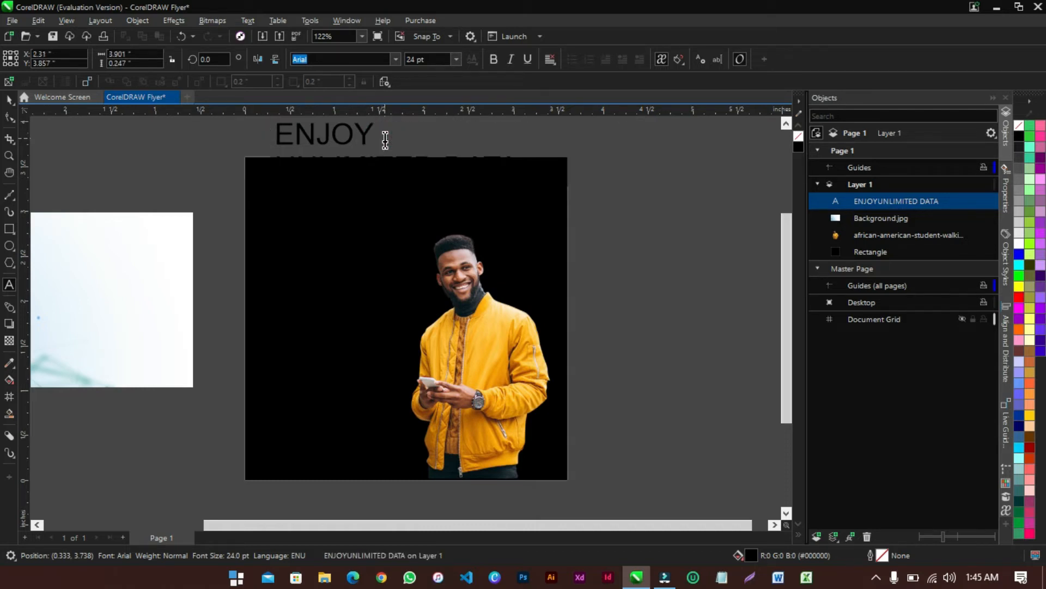
pyautogui.click(8, 100)
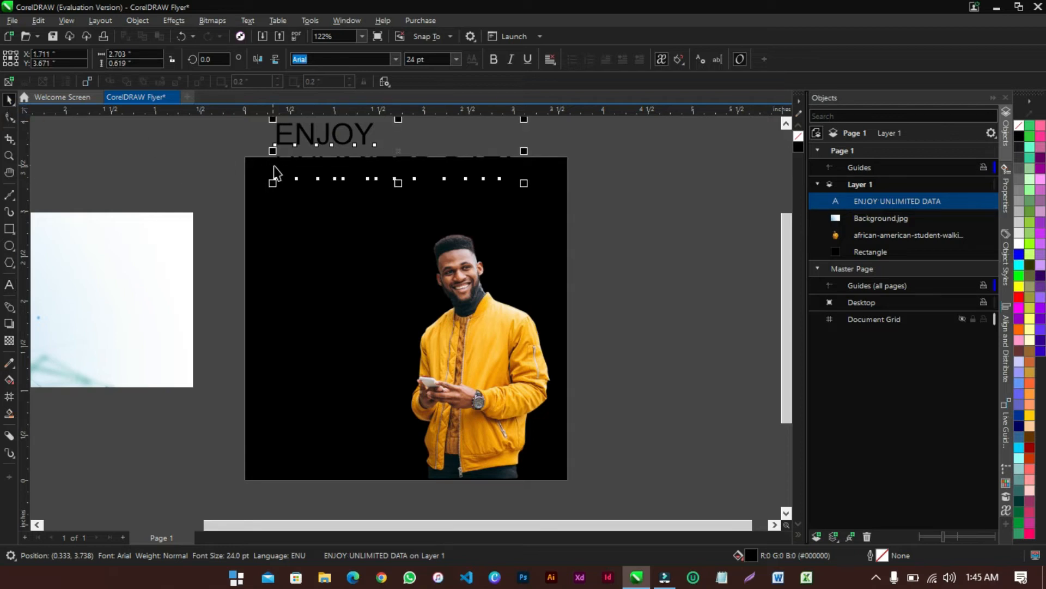
pyautogui.hotkey('ctrl', 'z')
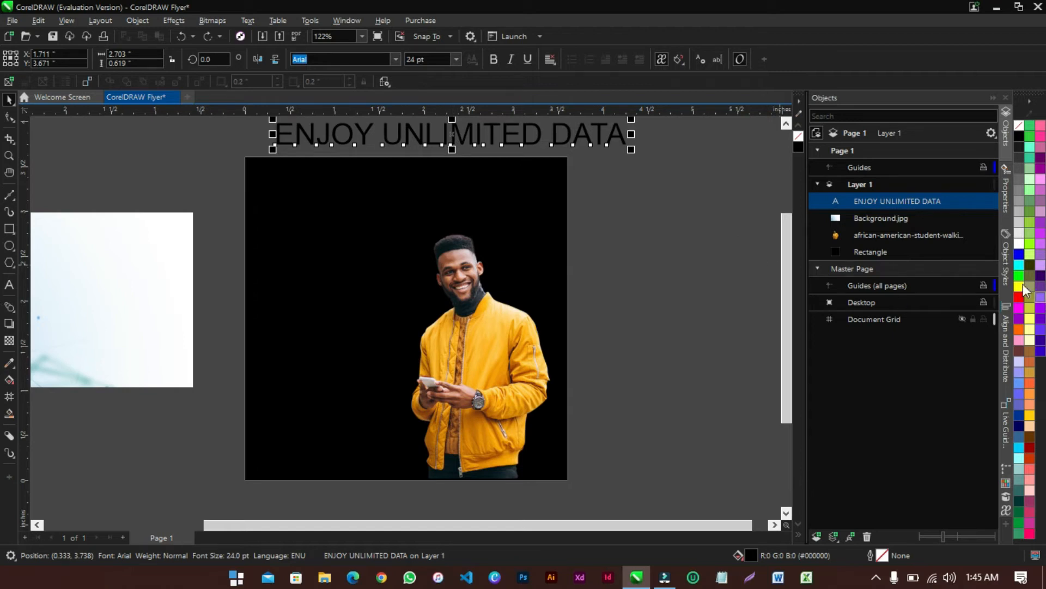
pyautogui.click(281, 220)
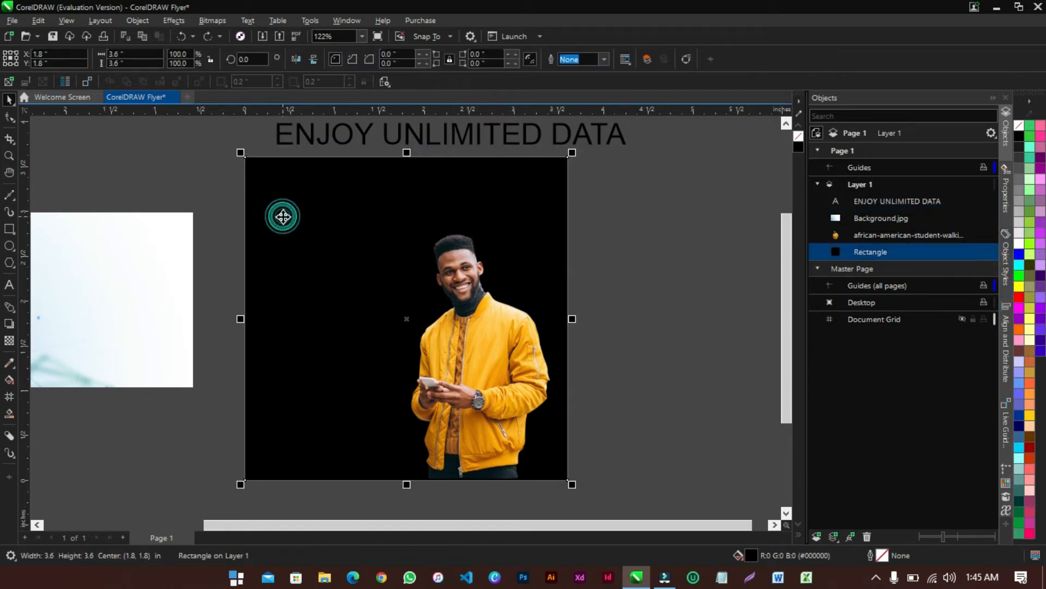
# Fill the background rectangle white and stack the headline on the page as ENJOY / UNLIMITED / DATA
pyautogui.click(1019, 243)
pyautogui.moveTo(492, 133); pyautogui.dragTo(471, 213)
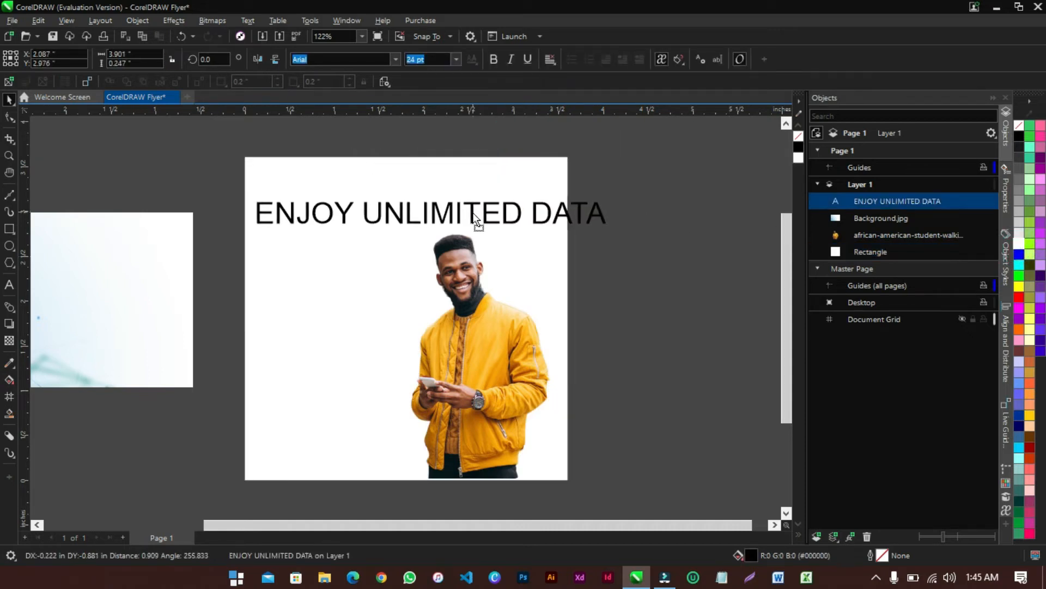
pyautogui.doubleClick(365, 216)
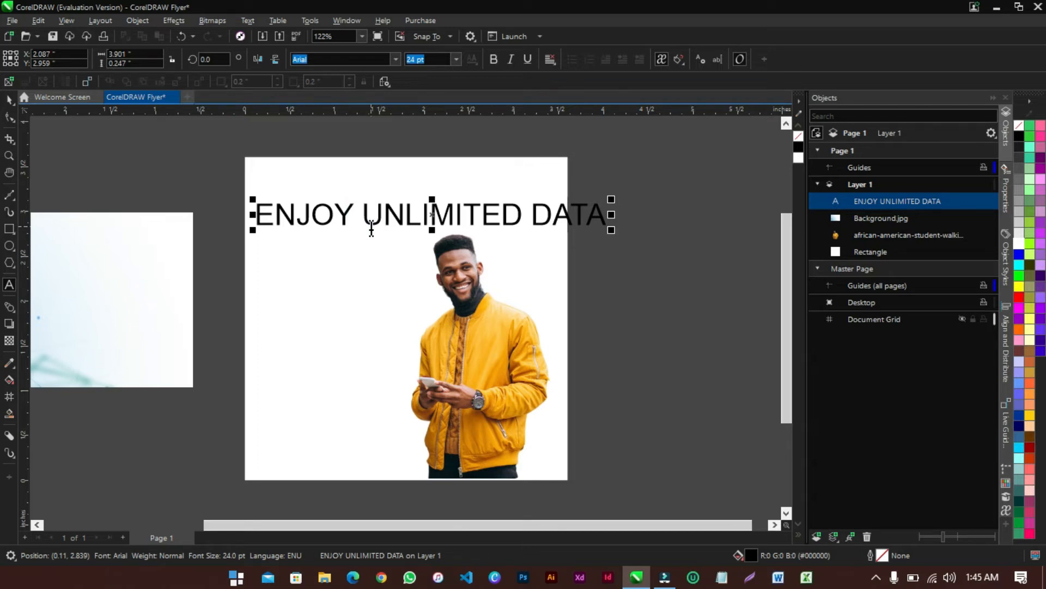
pyautogui.press('Return')
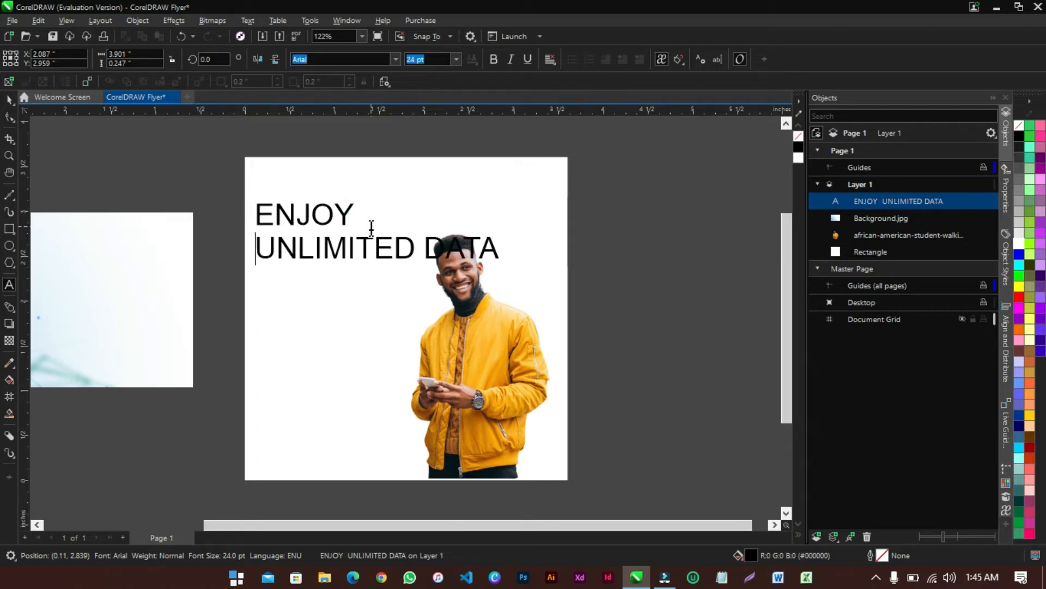
pyautogui.click(423, 262)
pyautogui.press('Return')
pyautogui.press('Escape')
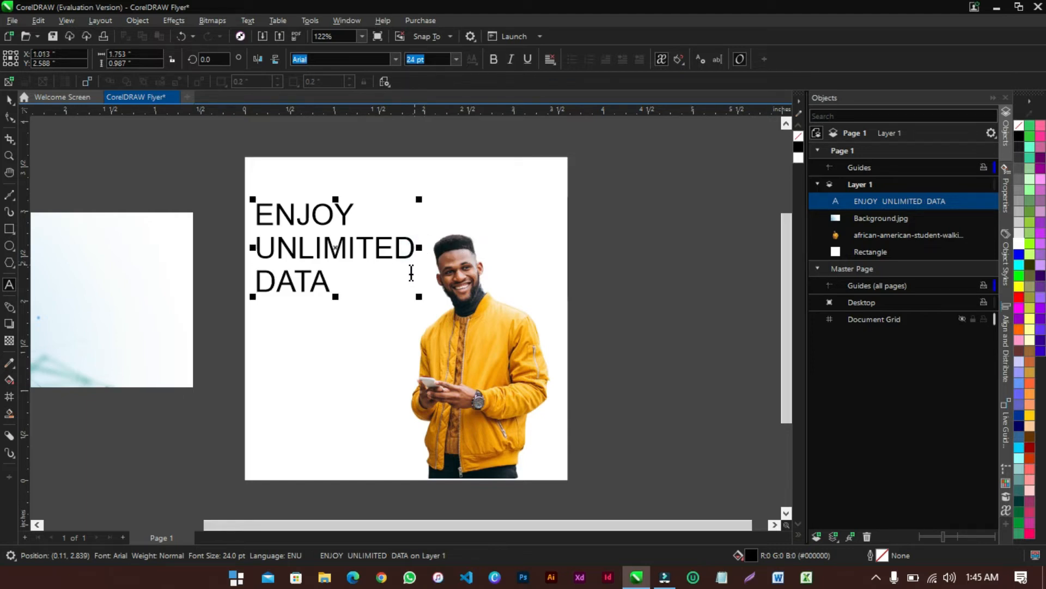
# Select the headline text object and browse the font list
pyautogui.click(8, 104)
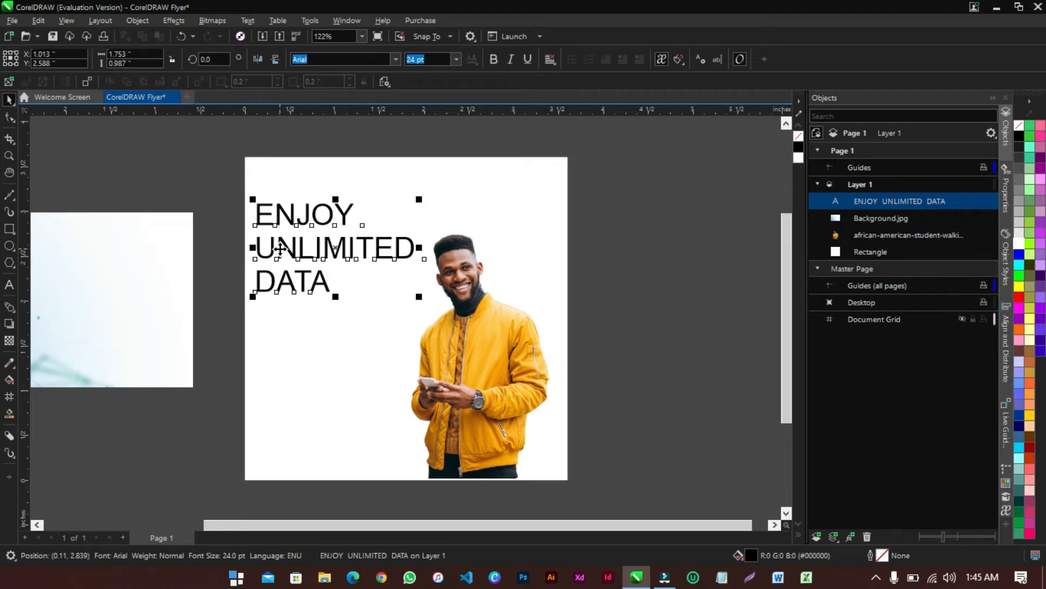
pyautogui.click(317, 252)
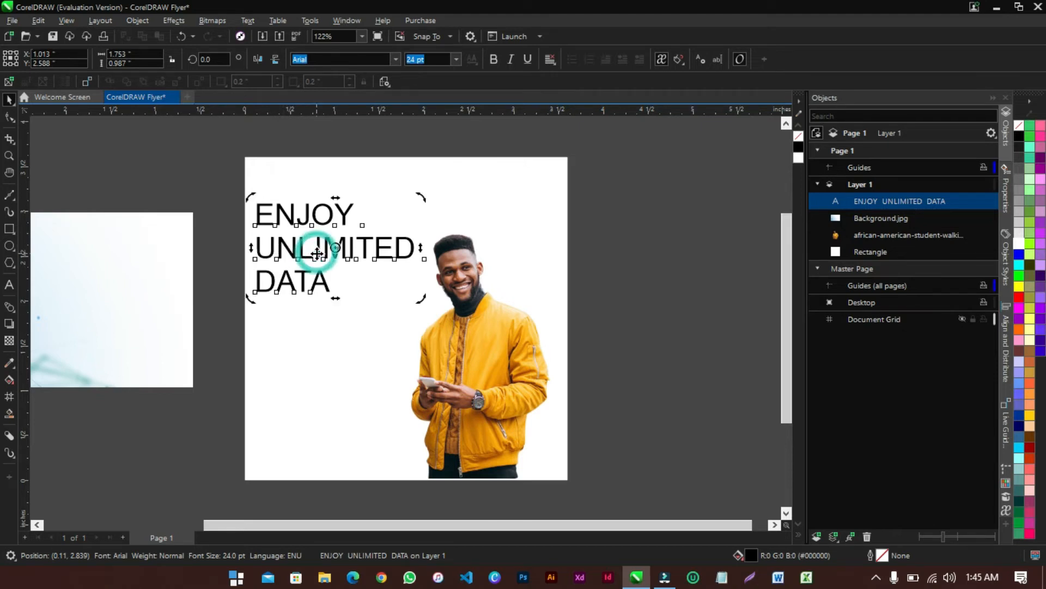
pyautogui.click(394, 59)
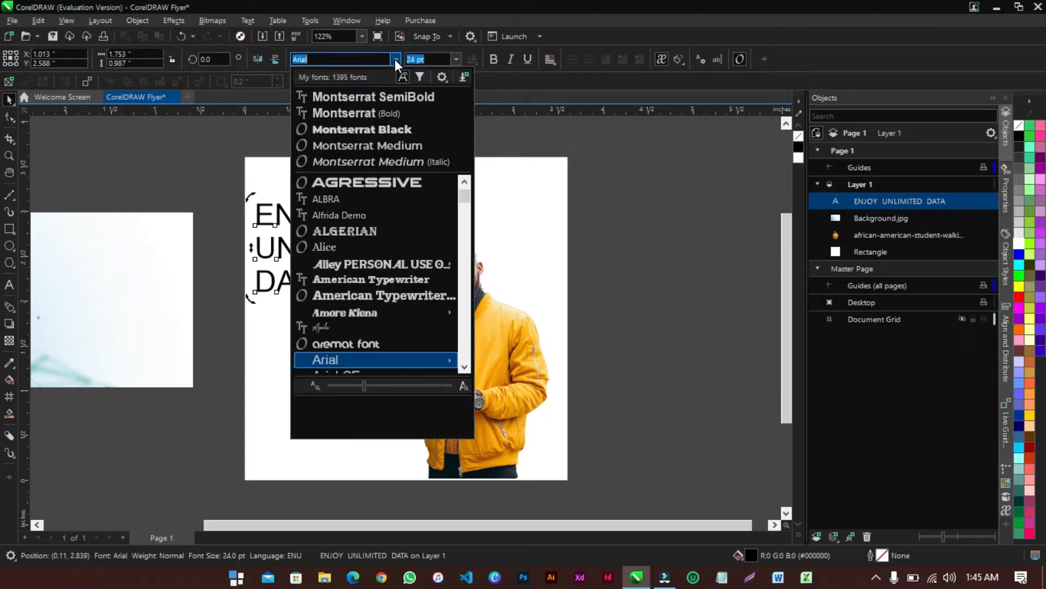
pyautogui.scroll(-2, 398, 294)
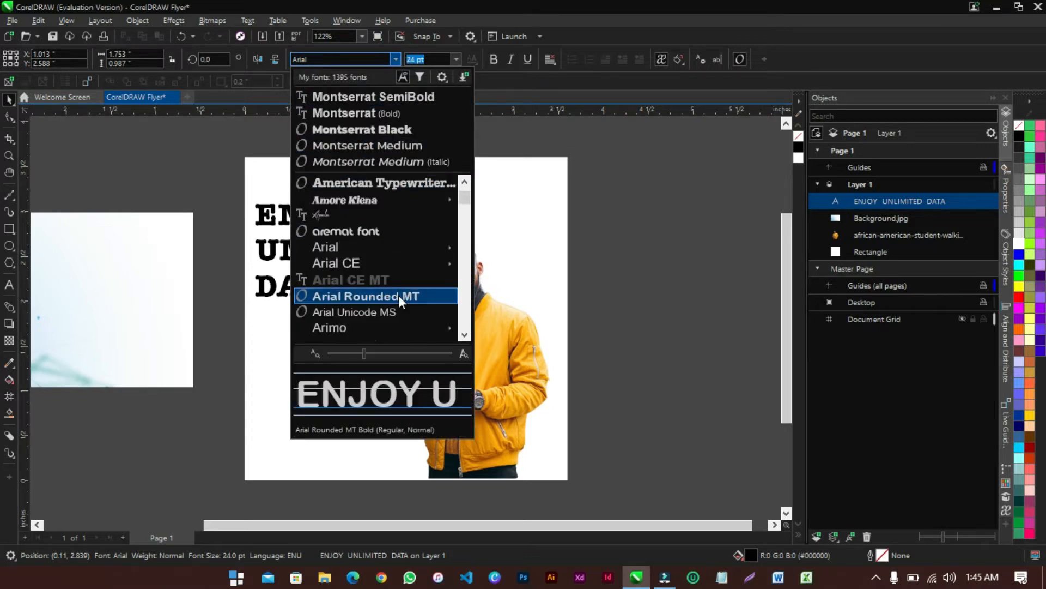
pyautogui.moveTo(354, 327)
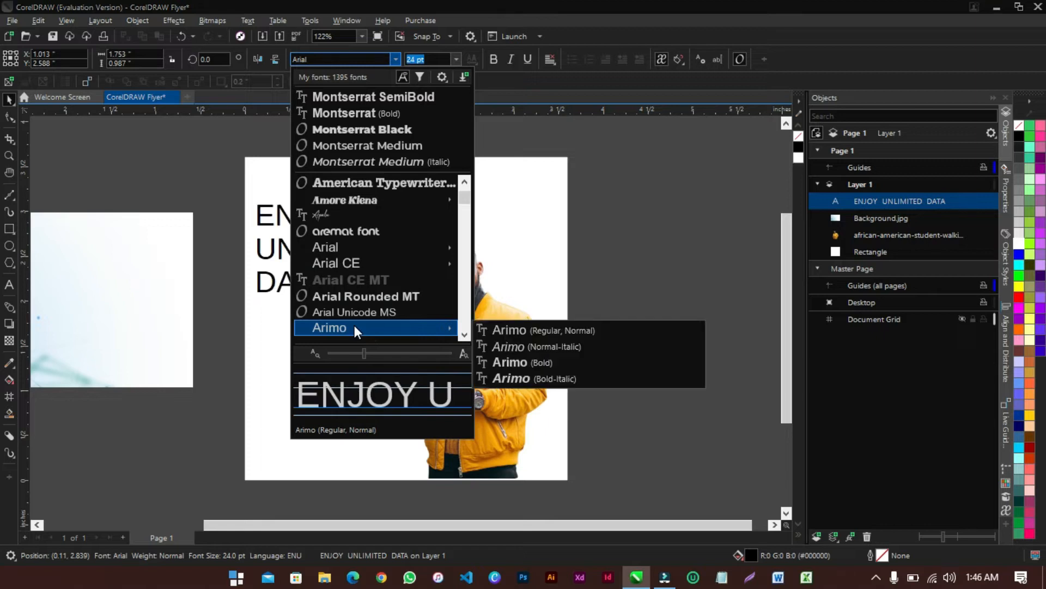
# Set the headline to Montserrat Bold and tighten its line spacing with the Shape tool
pyautogui.click(362, 116)
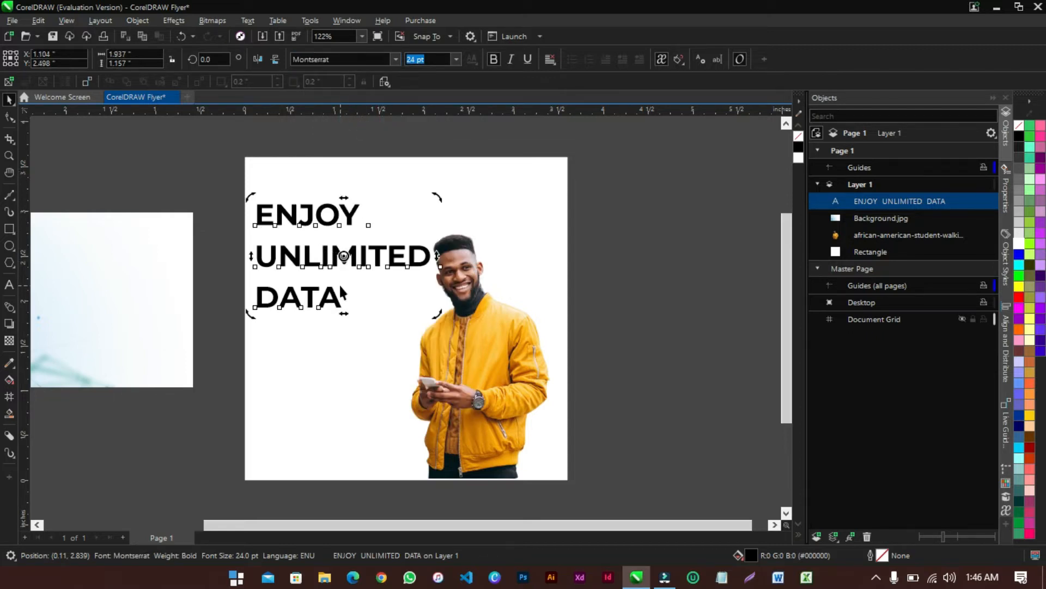
pyautogui.click(231, 249)
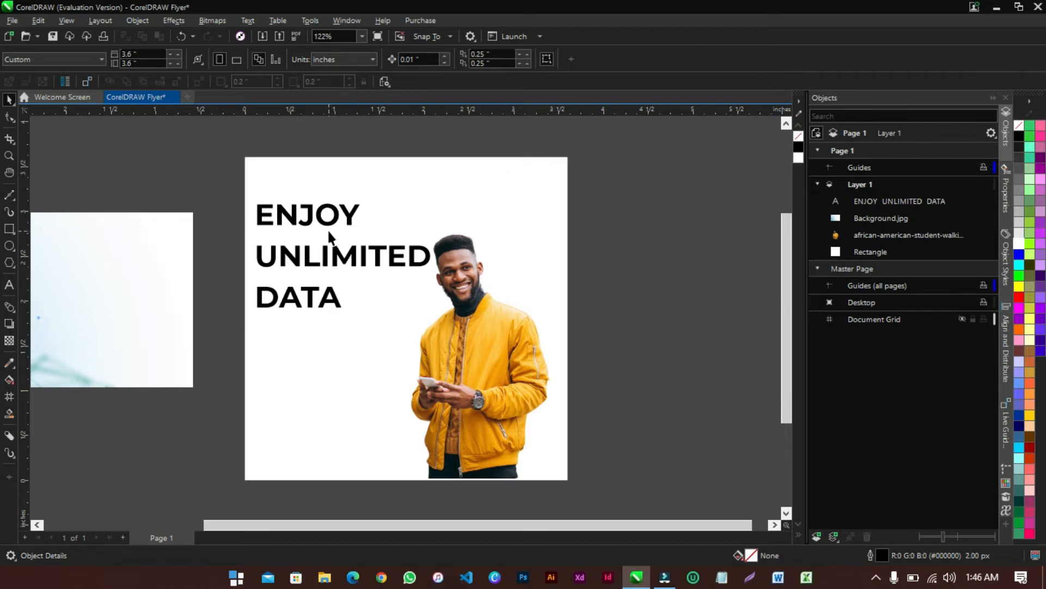
pyautogui.click(9, 117)
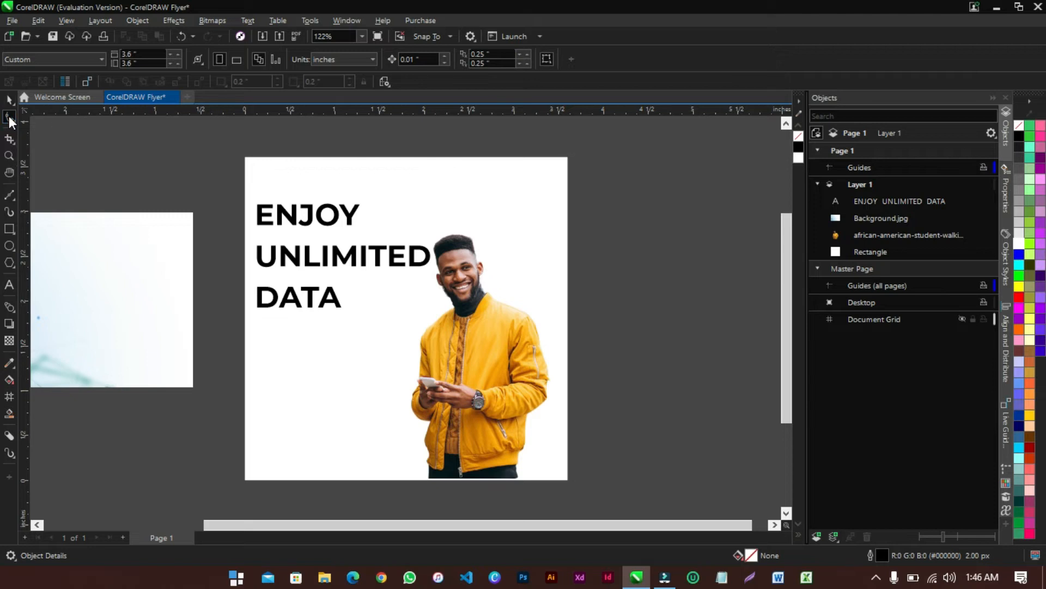
pyautogui.click(259, 300)
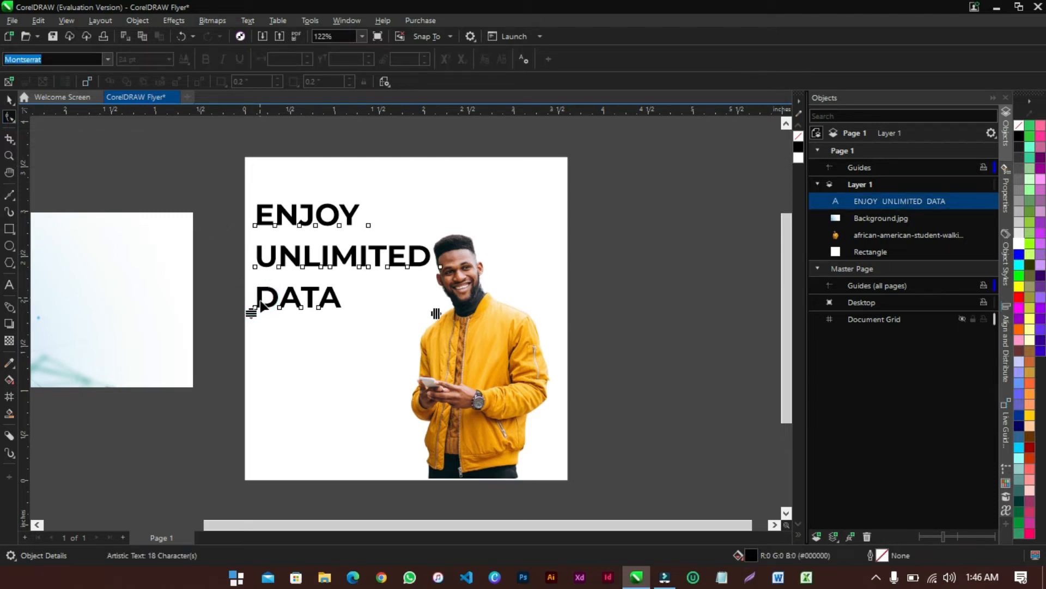
pyautogui.moveTo(249, 312); pyautogui.dragTo(277, 272)
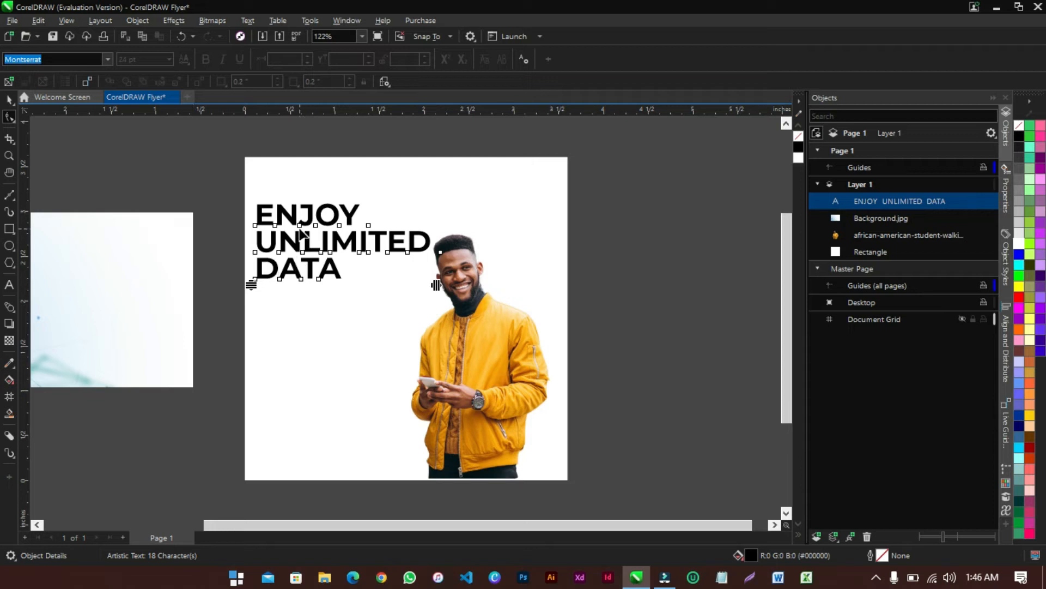
# Move the headline lower on the page, level with the man's head
pyautogui.click(9, 99)
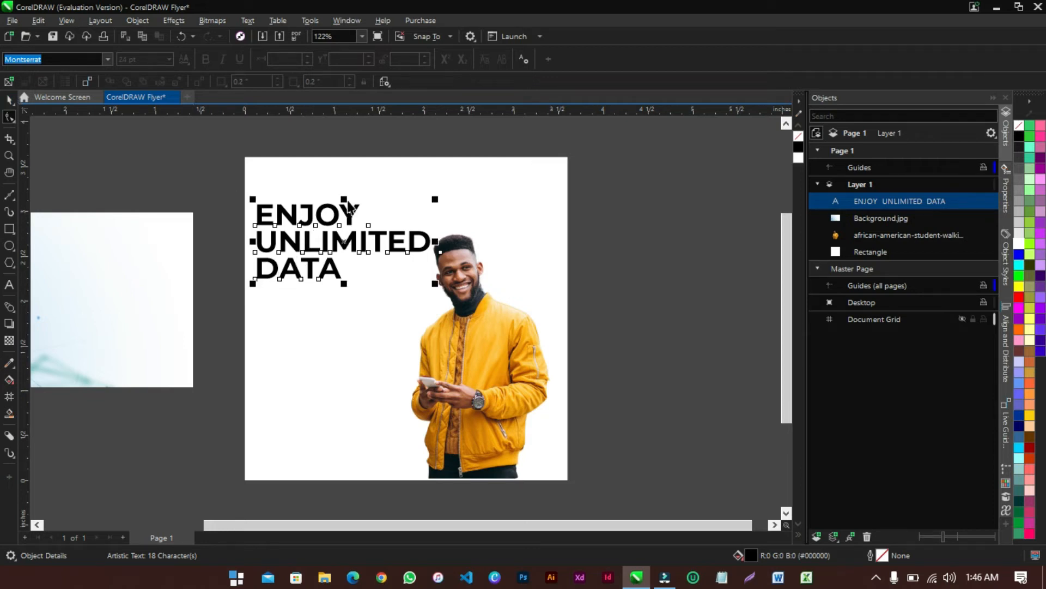
pyautogui.moveTo(348, 242); pyautogui.dragTo(358, 301)
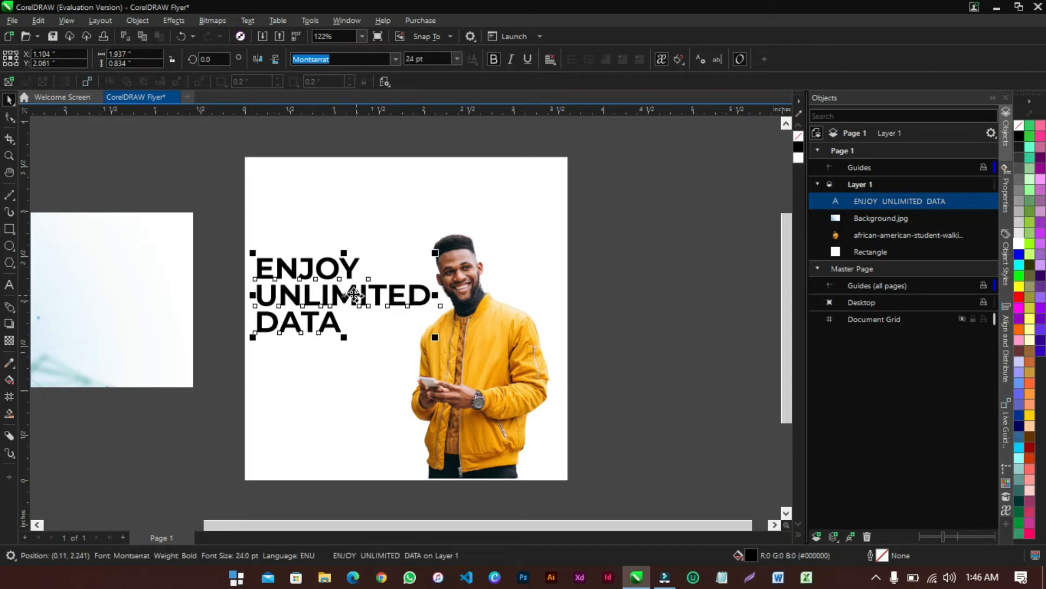
pyautogui.click(222, 295)
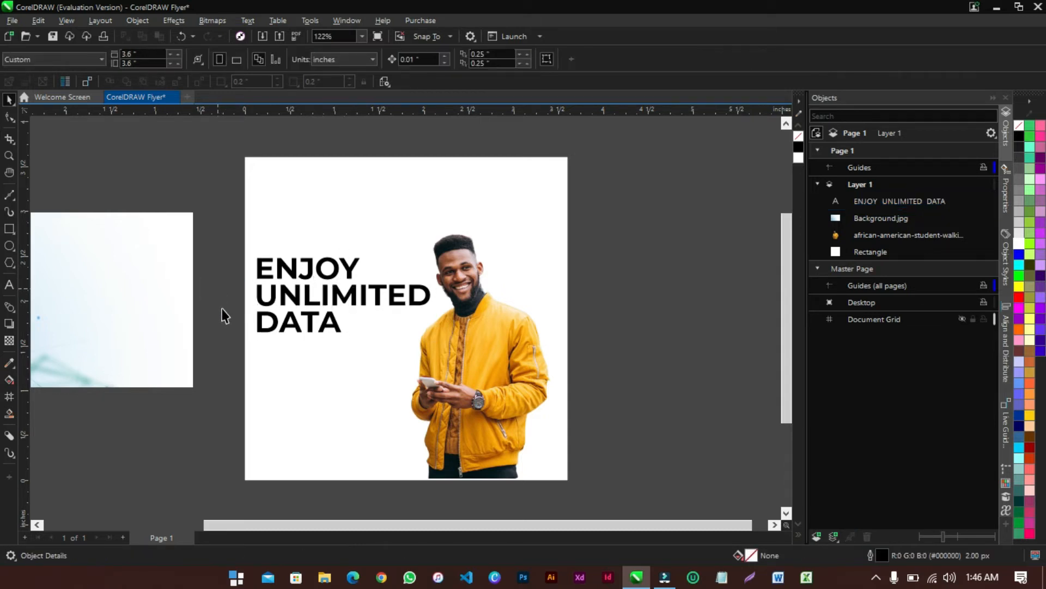
# Draw a wide rectangle below the headline and sample the jacket's yellow-orange with the Color Eyedropper
pyautogui.click(10, 230)
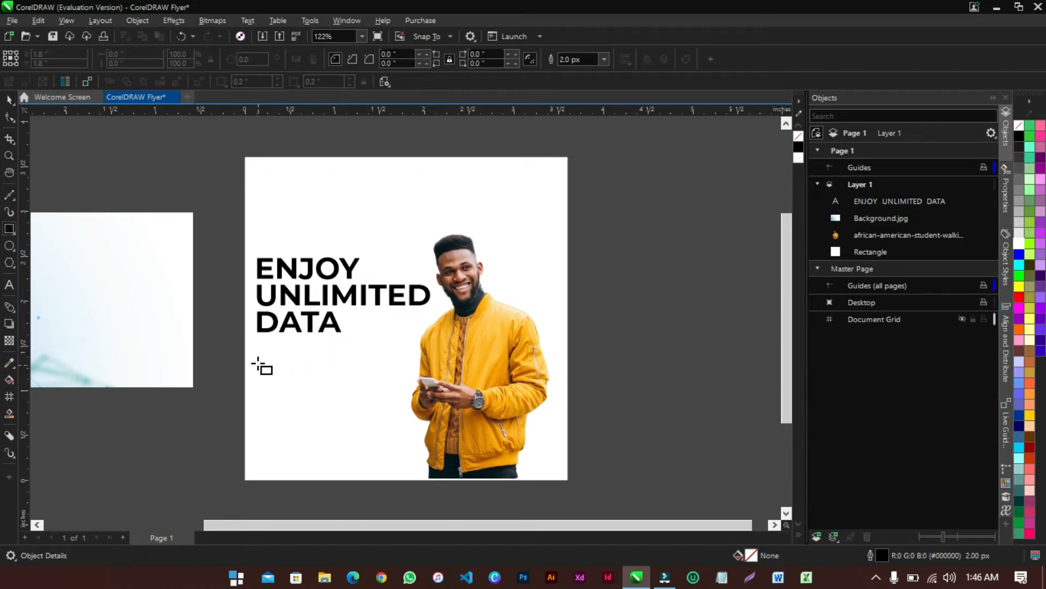
pyautogui.moveTo(257, 362); pyautogui.dragTo(407, 395)
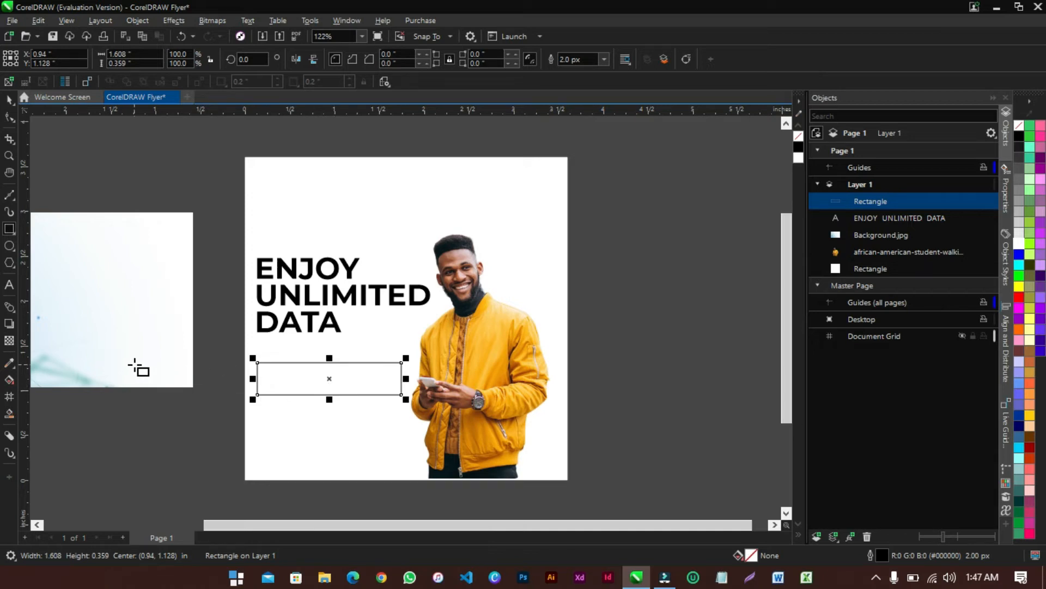
pyautogui.click(9, 363)
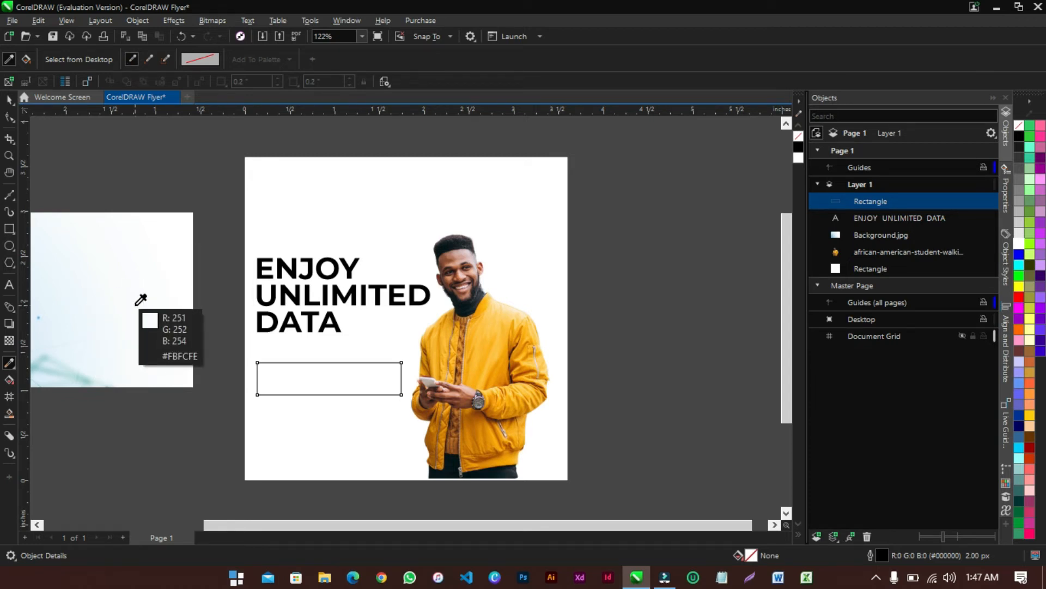
pyautogui.click(446, 370)
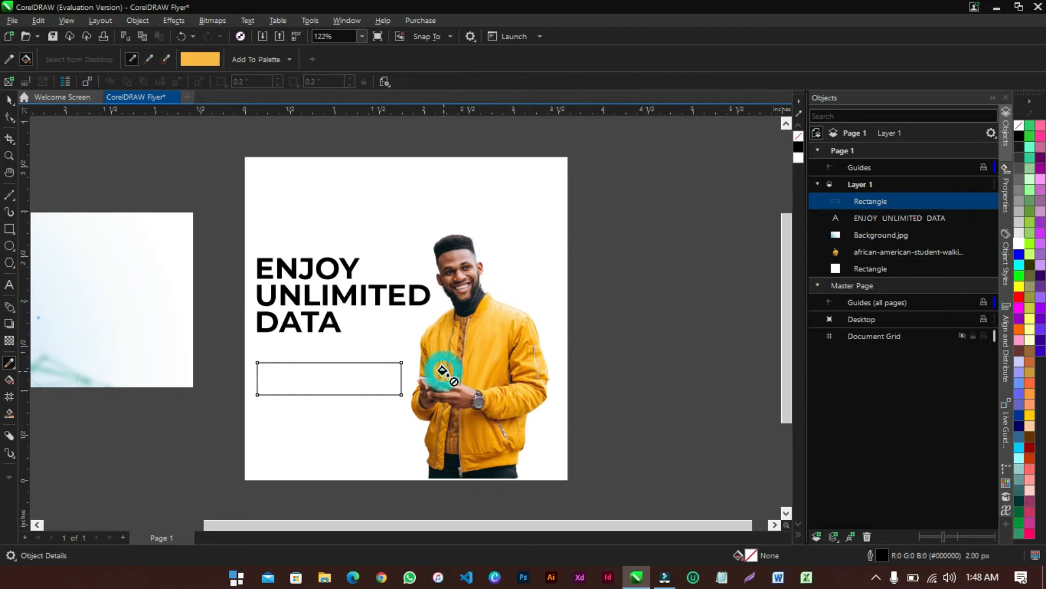
# Fill the new rectangle with the sampled jacket yellow (#F9B73C)
pyautogui.click(338, 379)
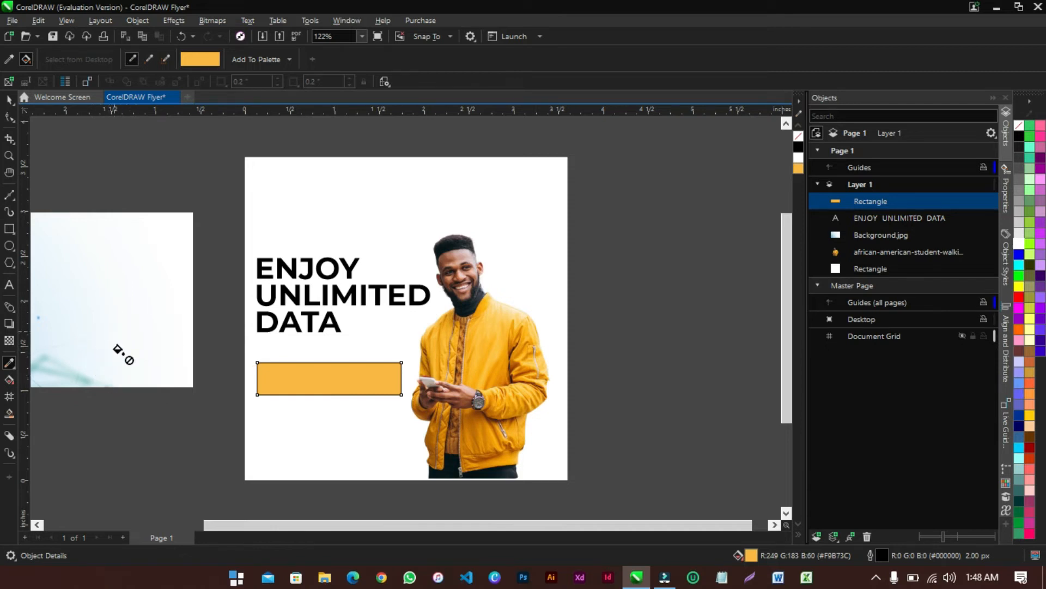
pyautogui.click(133, 334)
pyautogui.click(139, 326)
pyautogui.click(131, 281)
pyautogui.click(134, 351)
pyautogui.click(134, 258)
pyautogui.click(140, 320)
pyautogui.click(135, 278)
pyautogui.click(113, 230)
pyautogui.click(135, 320)
pyautogui.click(118, 244)
pyautogui.click(137, 339)
pyautogui.click(133, 280)
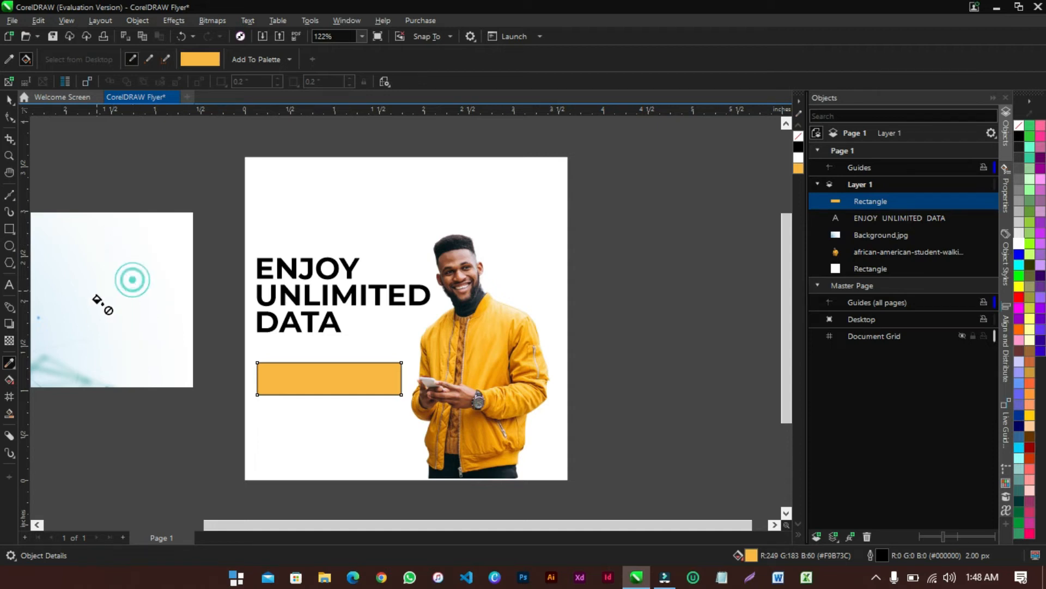
# Nudge the yellow rectangle slightly upward and set its outline width to None
pyautogui.click(9, 100)
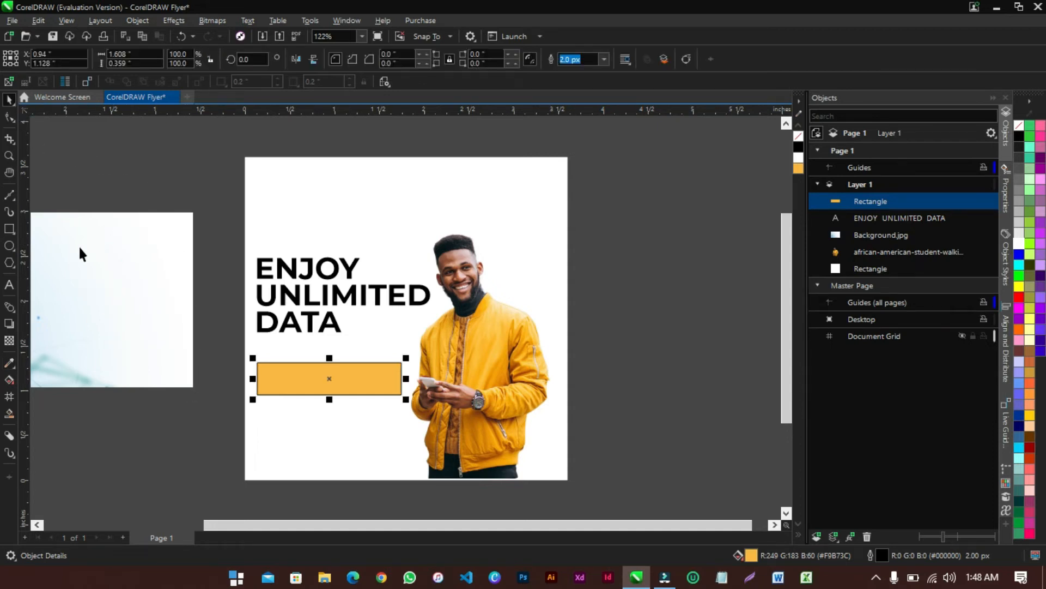
pyautogui.click(357, 386)
pyautogui.moveTo(357, 386); pyautogui.dragTo(358, 379)
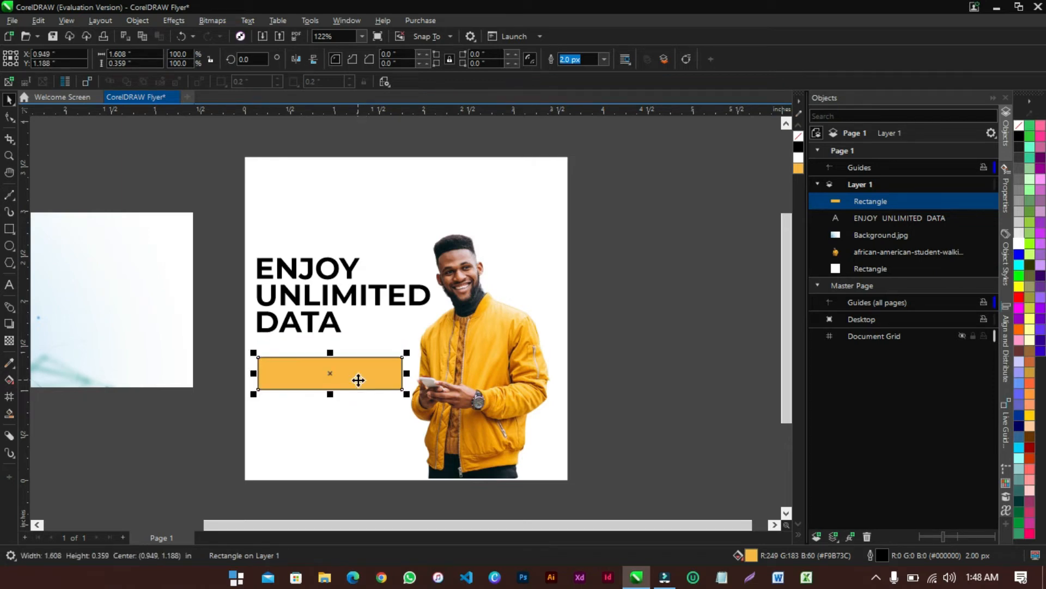
pyautogui.click(603, 59)
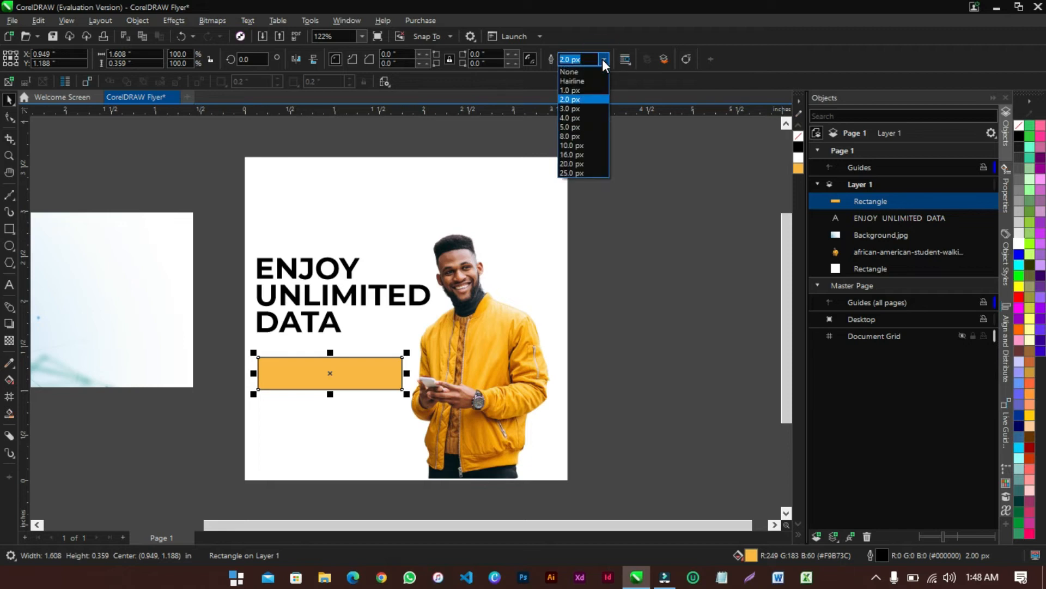
pyautogui.click(578, 72)
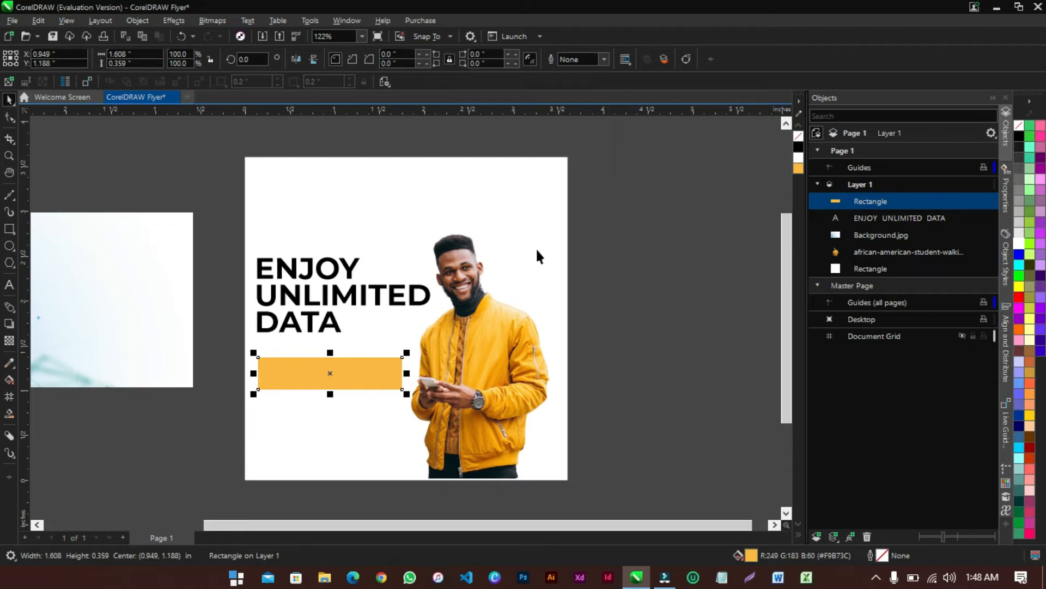
pyautogui.click(647, 227)
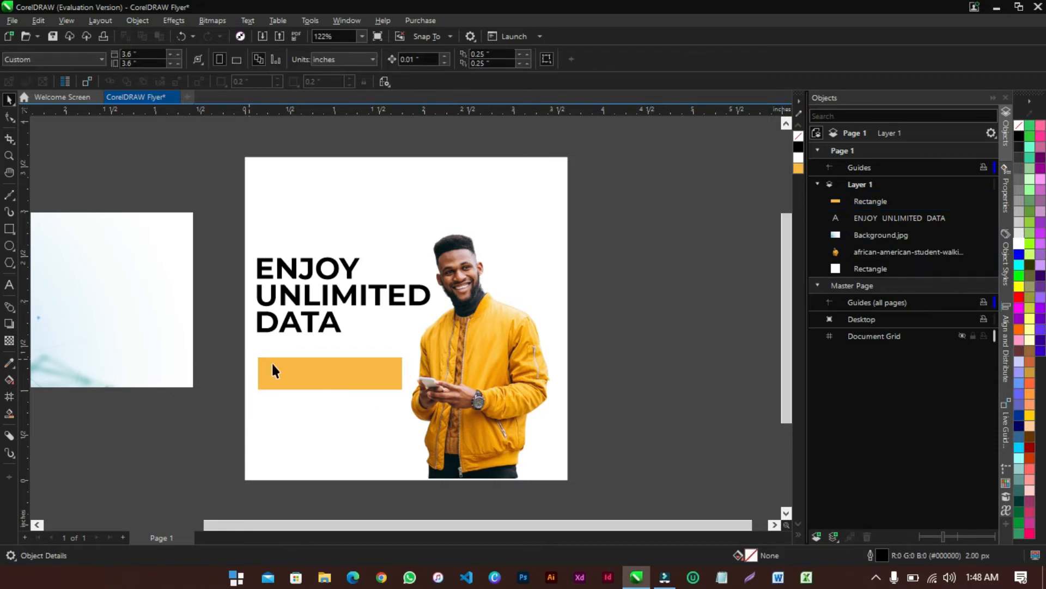
pyautogui.click(310, 375)
# Move the yellow rectangle over UNLIMITED, make it shorter, and widen it to span the word
pyautogui.moveTo(315, 377); pyautogui.dragTo(308, 300)
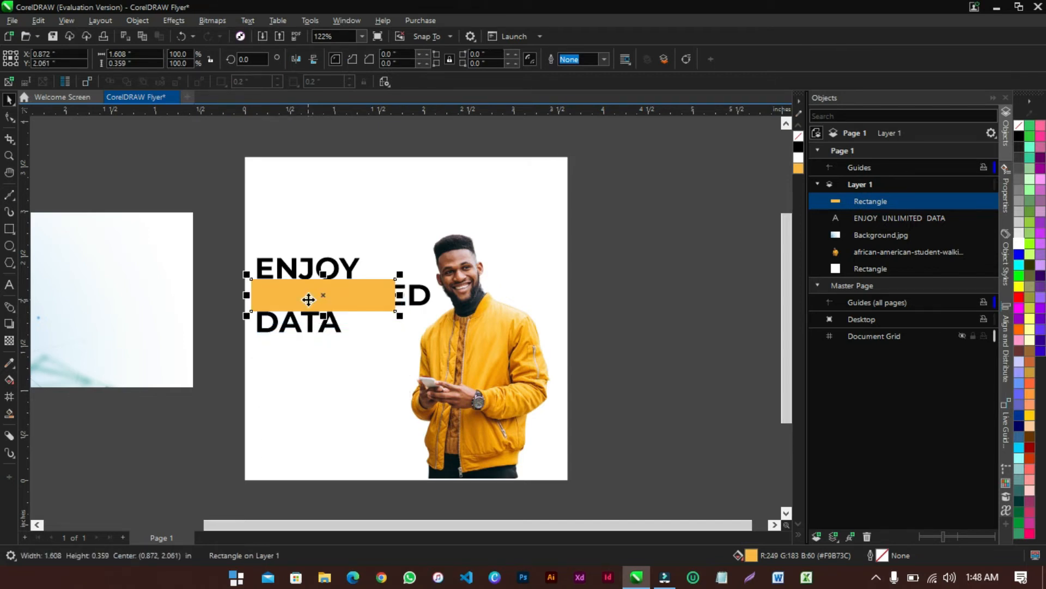
pyautogui.click(9, 156)
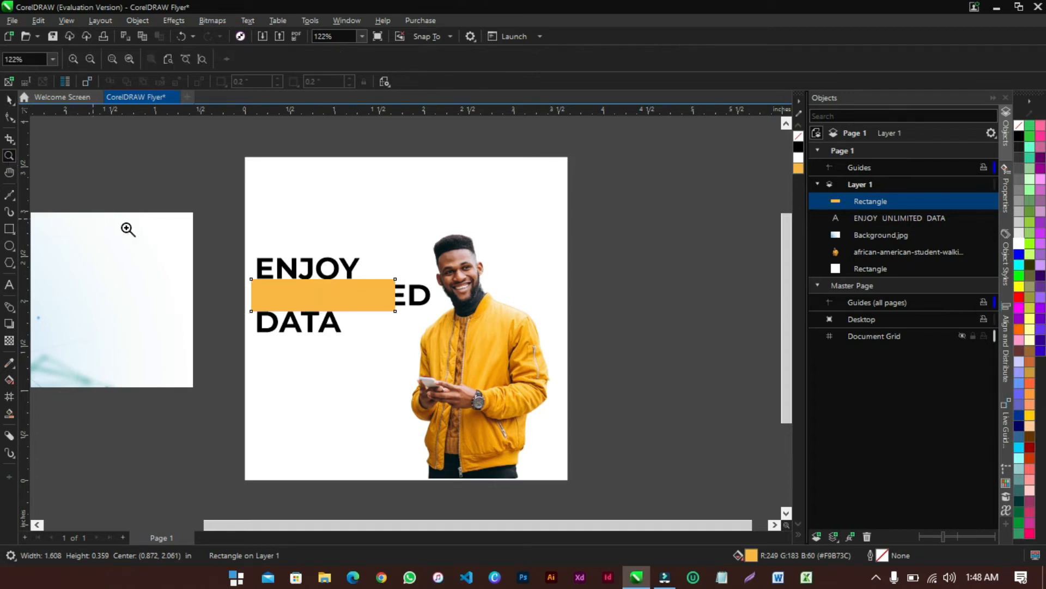
pyautogui.moveTo(229, 242); pyautogui.dragTo(448, 349)
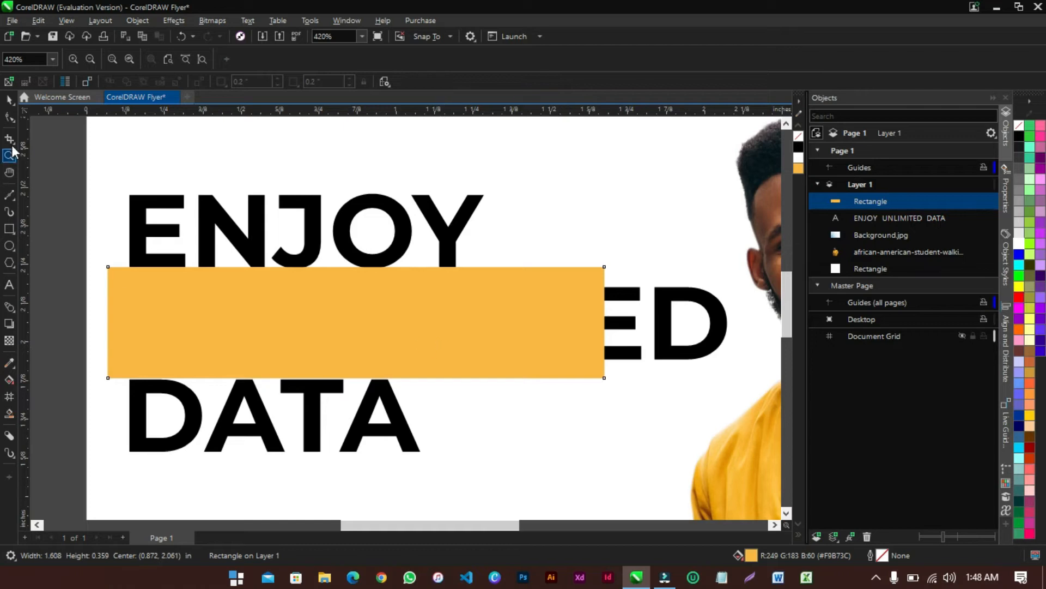
pyautogui.click(9, 99)
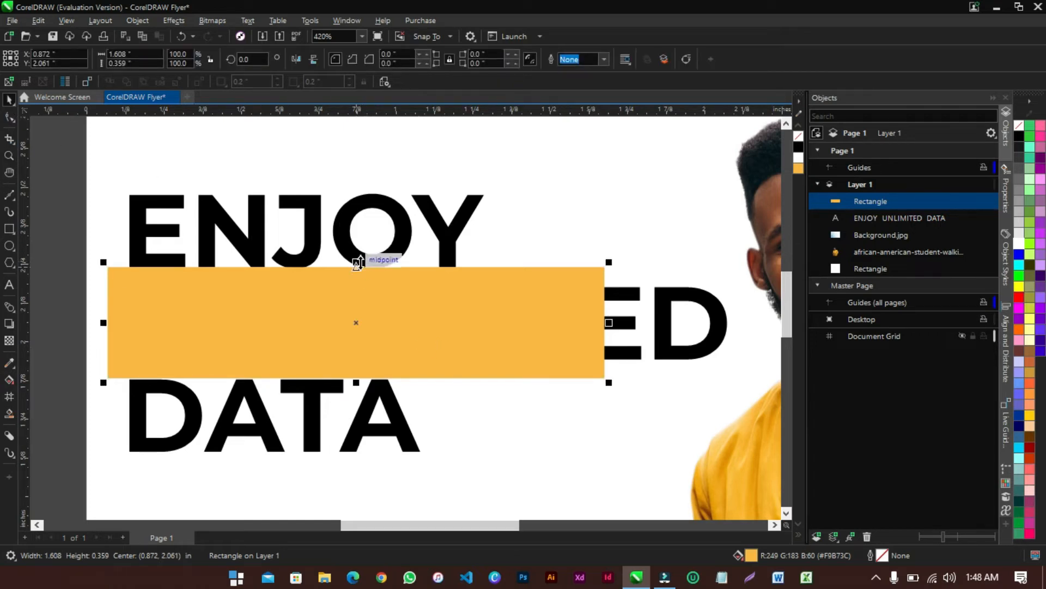
pyautogui.moveTo(357, 263); pyautogui.dragTo(360, 276)
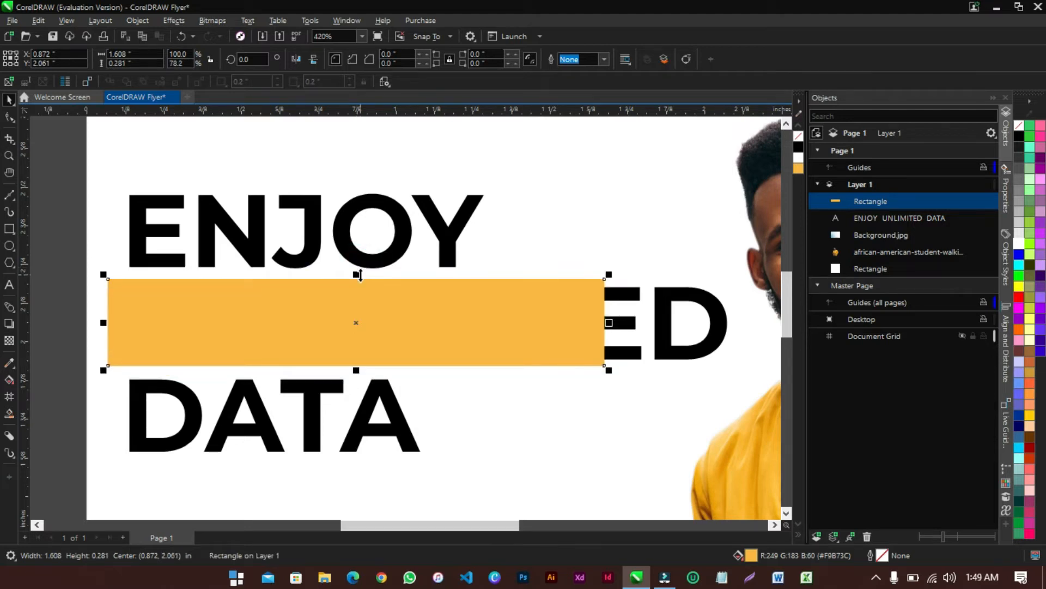
pyautogui.moveTo(609, 323); pyautogui.dragTo(744, 326)
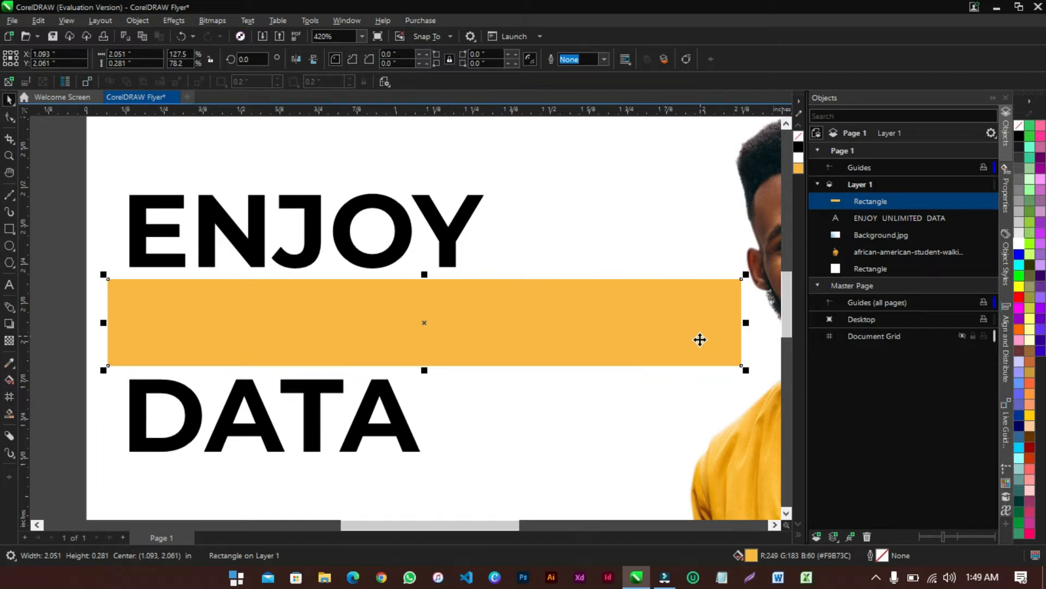
# Send the rectangle Back One via Object > Order so UNLIMITED shows above it
pyautogui.click(491, 311)
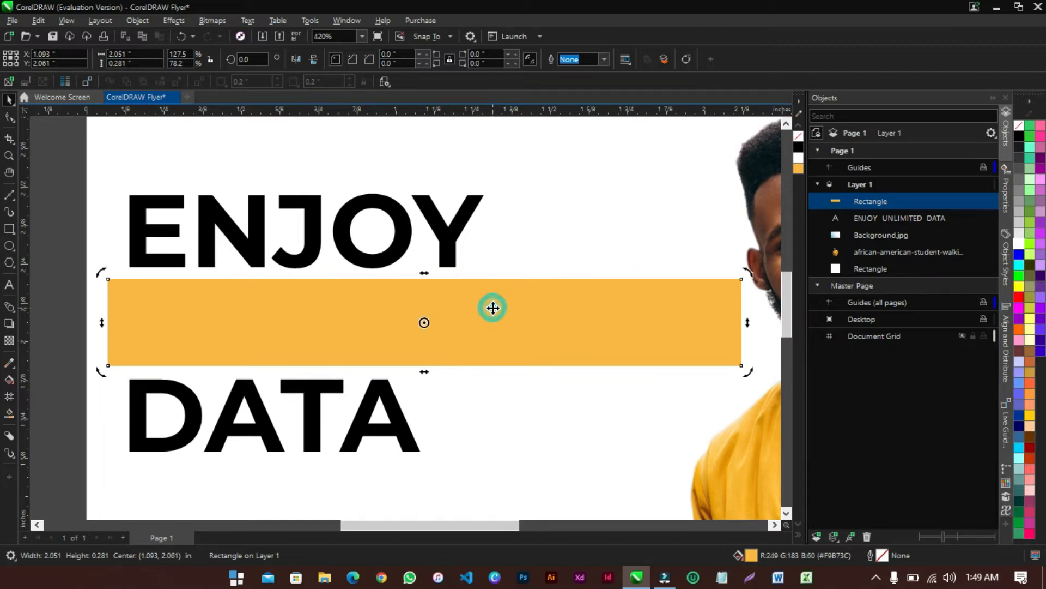
pyautogui.click(140, 21)
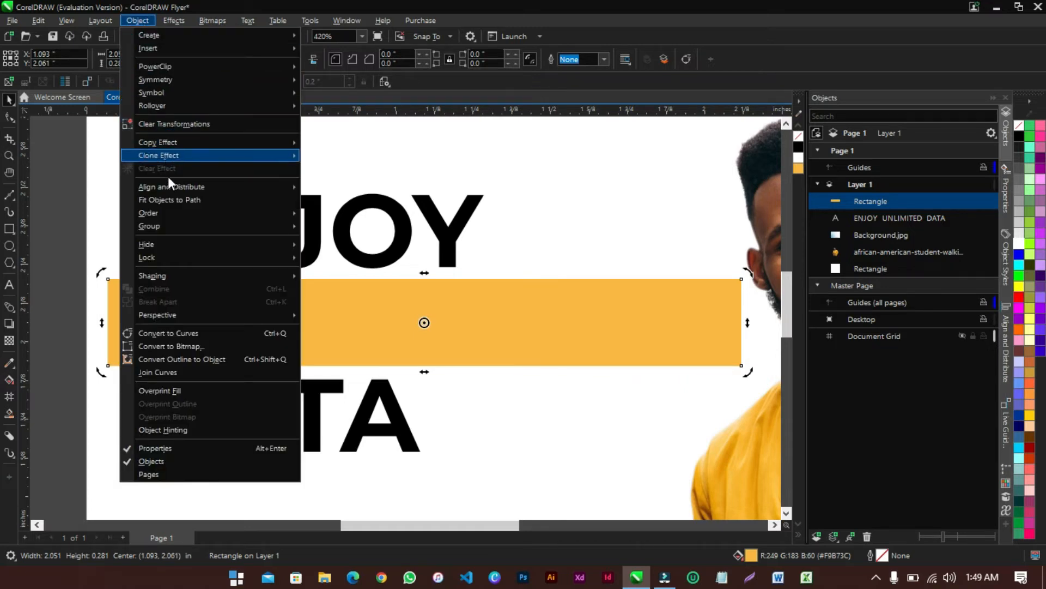
pyautogui.moveTo(164, 213)
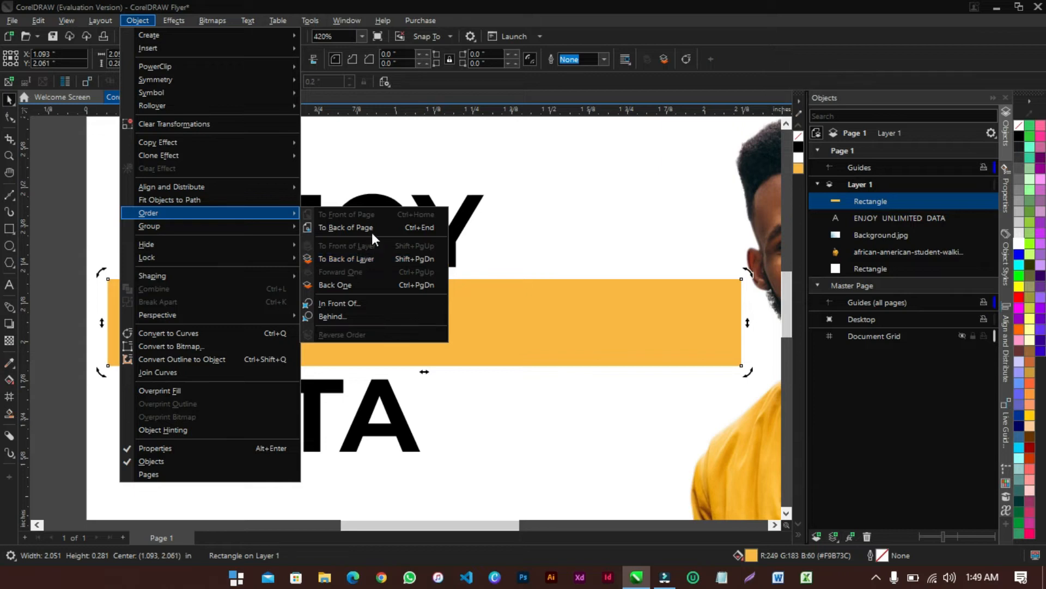
pyautogui.click(365, 282)
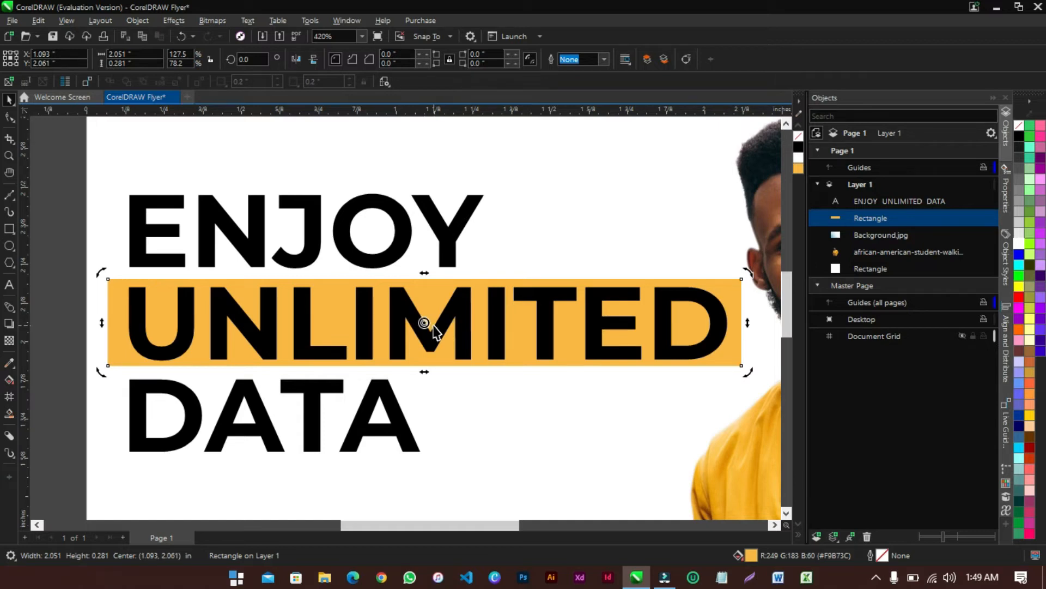
pyautogui.click(55, 150)
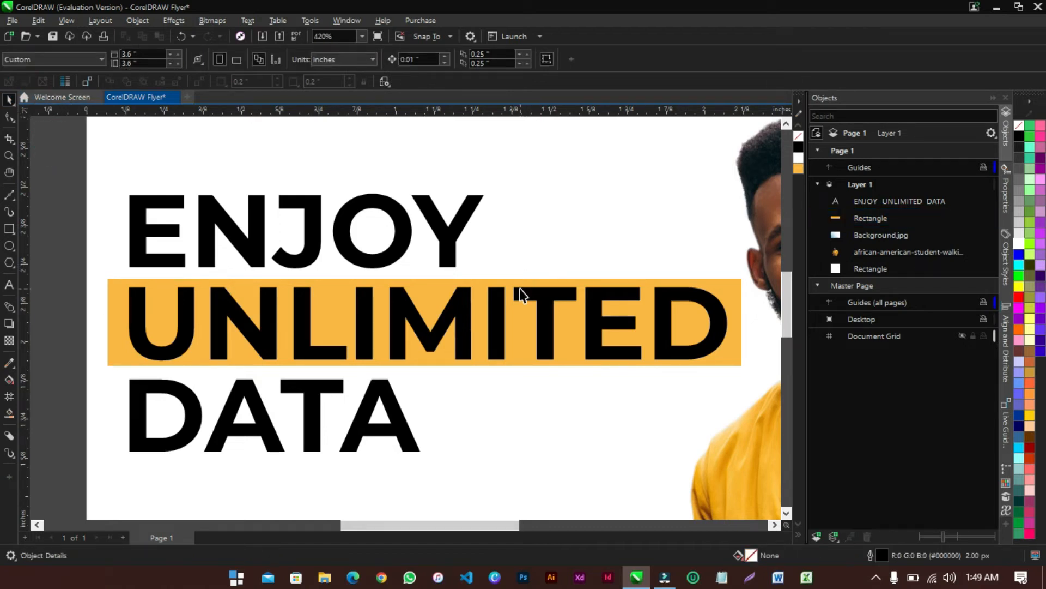
# Move the yellow bar up behind ENJOY and send it Back One behind the text
pyautogui.click(730, 287)
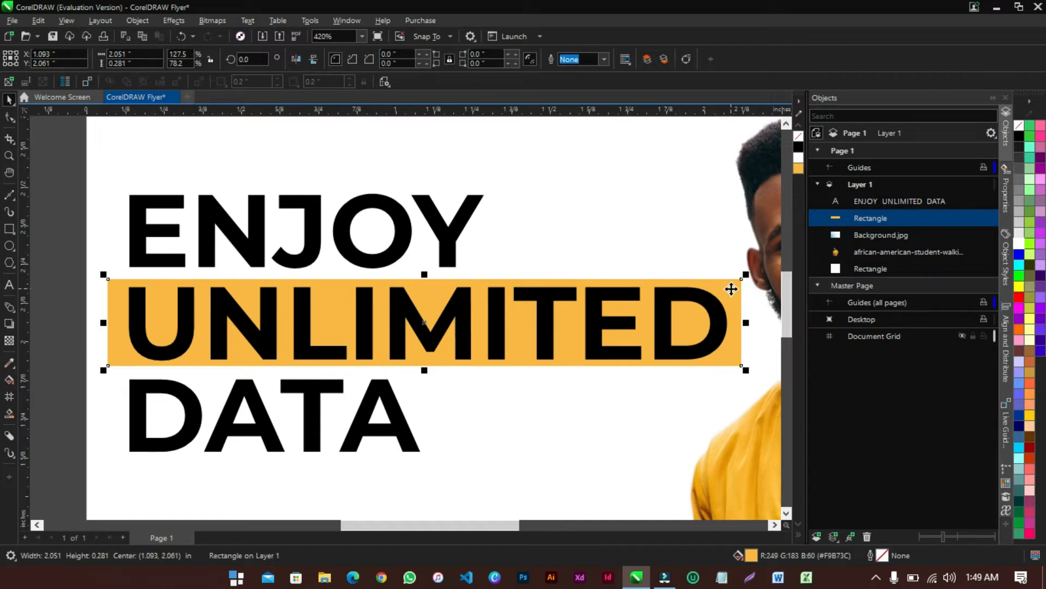
pyautogui.moveTo(730, 289); pyautogui.dragTo(734, 194)
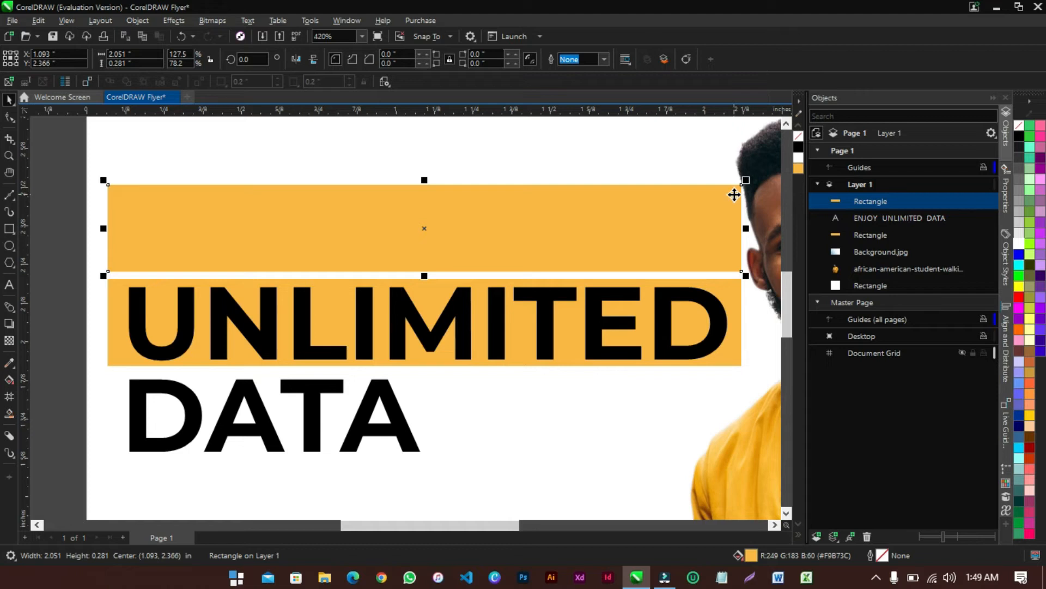
pyautogui.click(135, 21)
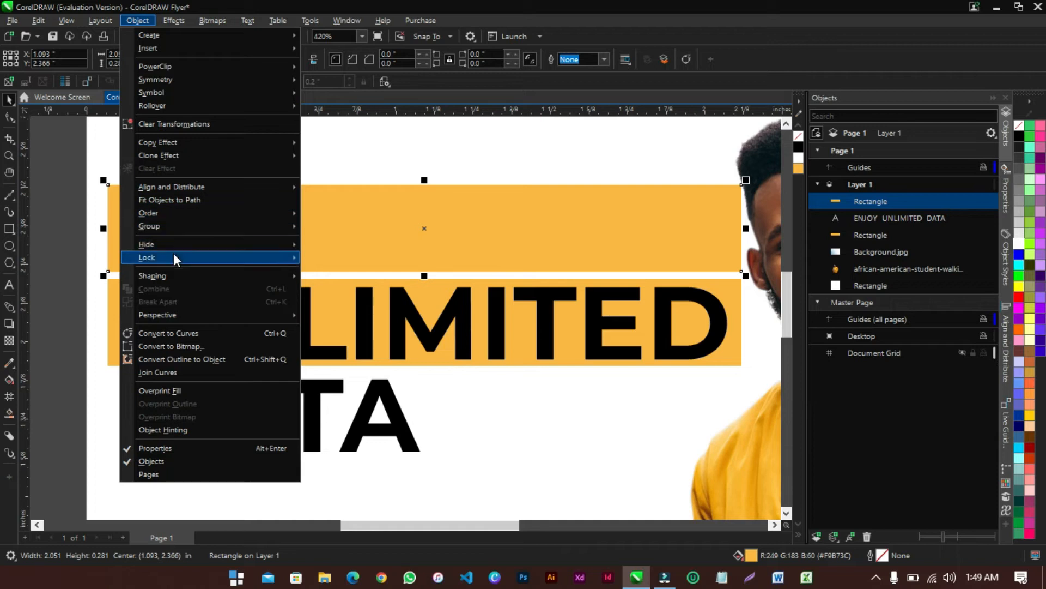
pyautogui.moveTo(170, 212)
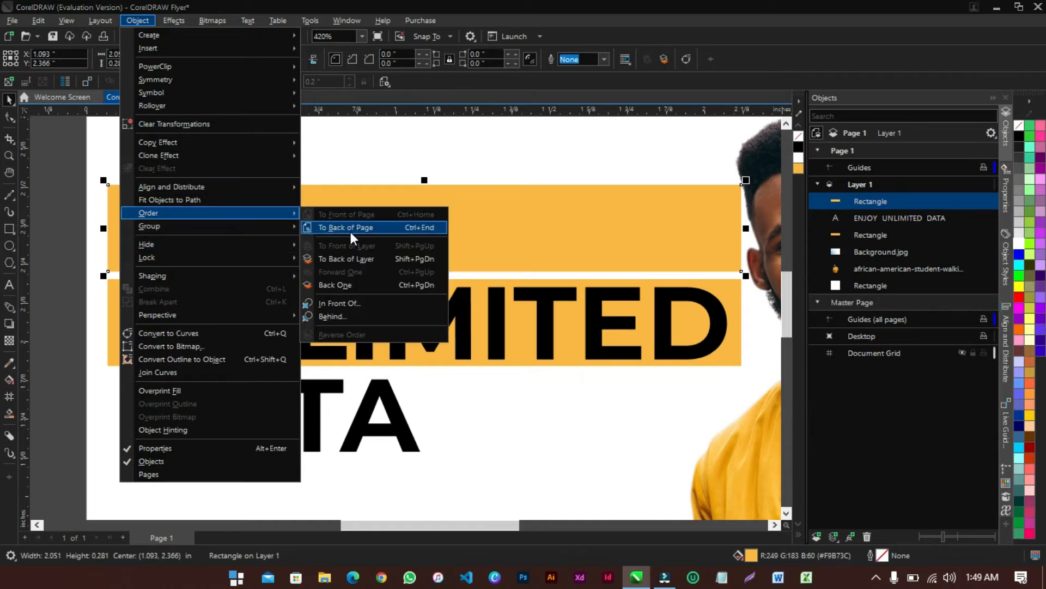
pyautogui.click(349, 283)
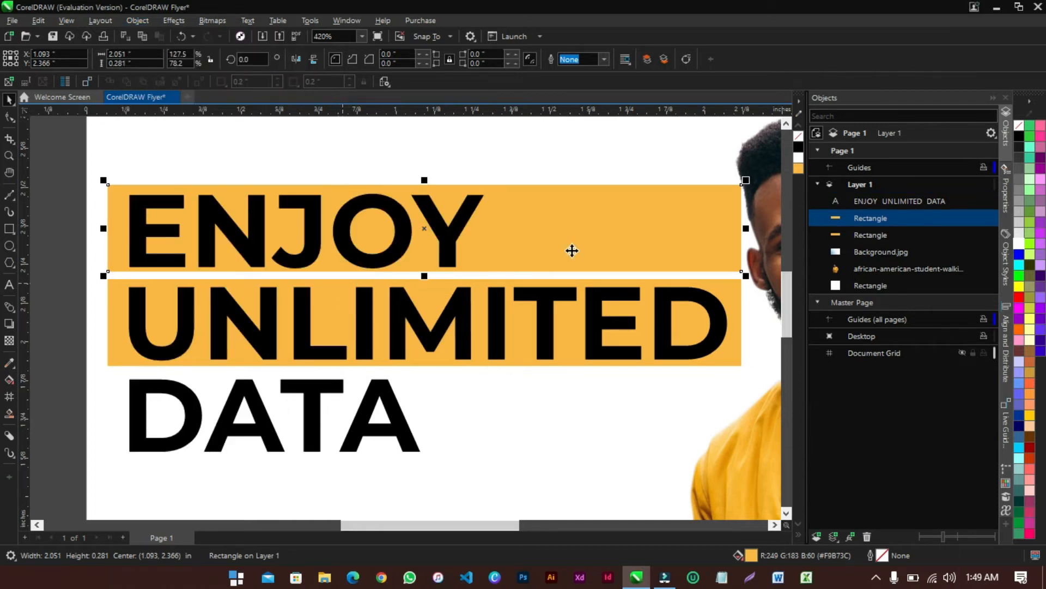
# Place a copy of the bar behind DATA and send it Back One
pyautogui.moveTo(732, 194); pyautogui.dragTo(730, 381)
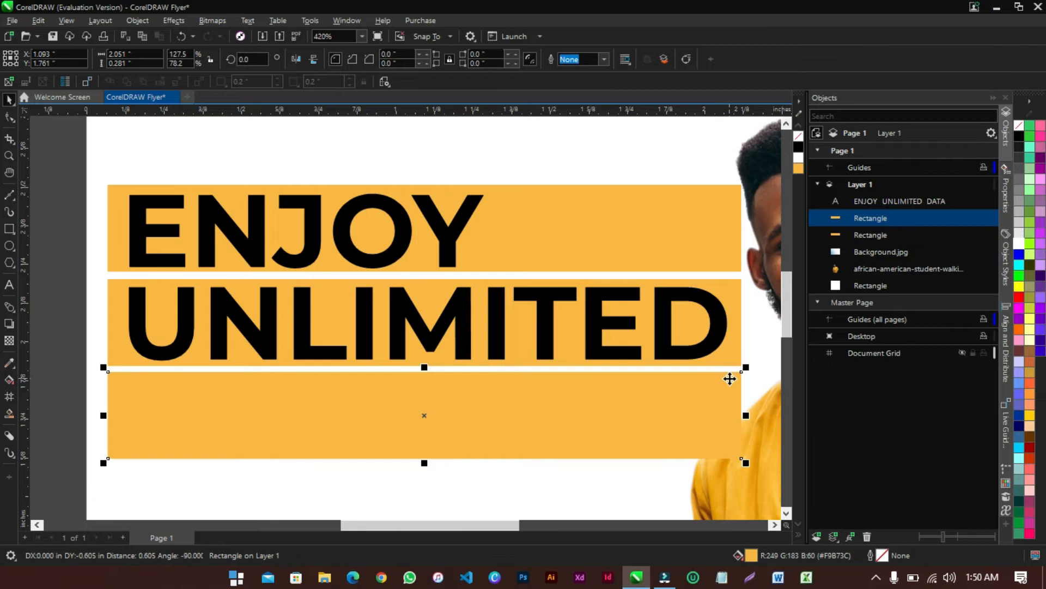
pyautogui.click(136, 20)
pyautogui.moveTo(174, 212)
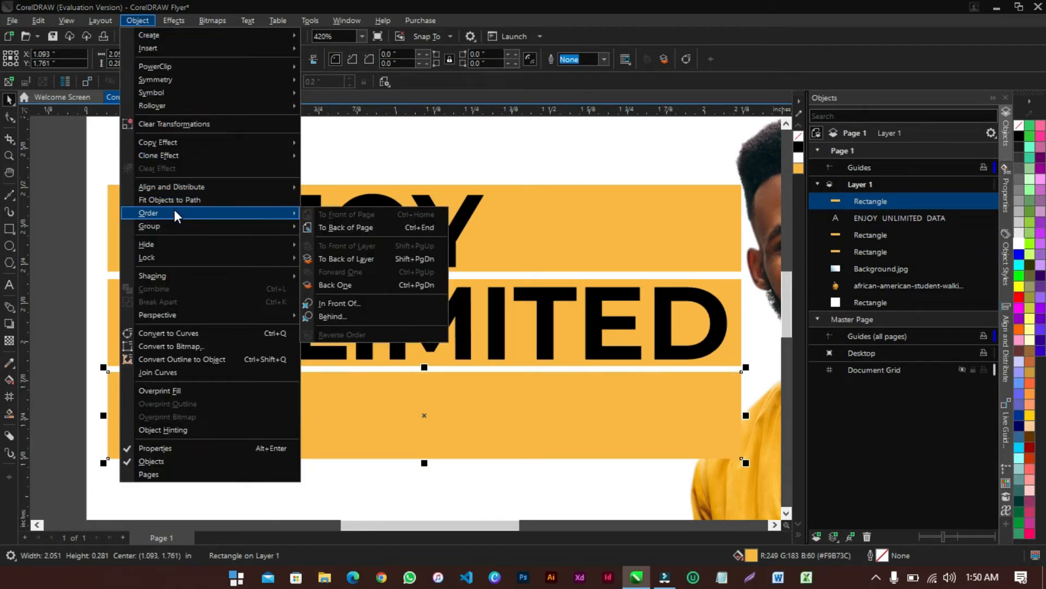
pyautogui.click(368, 283)
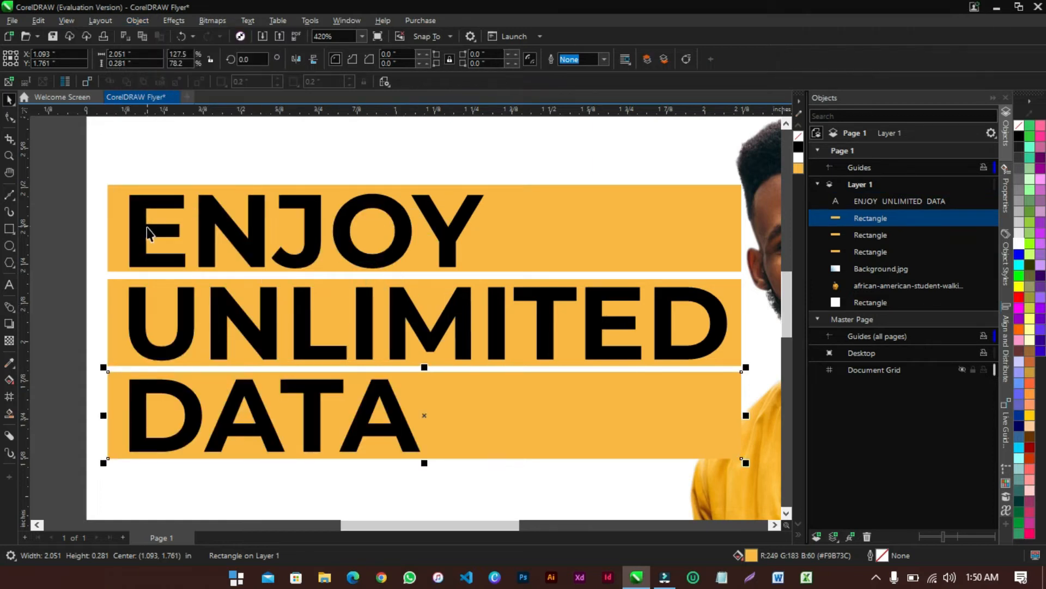
# Try filling the ENJOY and DATA bars black, then undo back to yellow
pyautogui.click(651, 218)
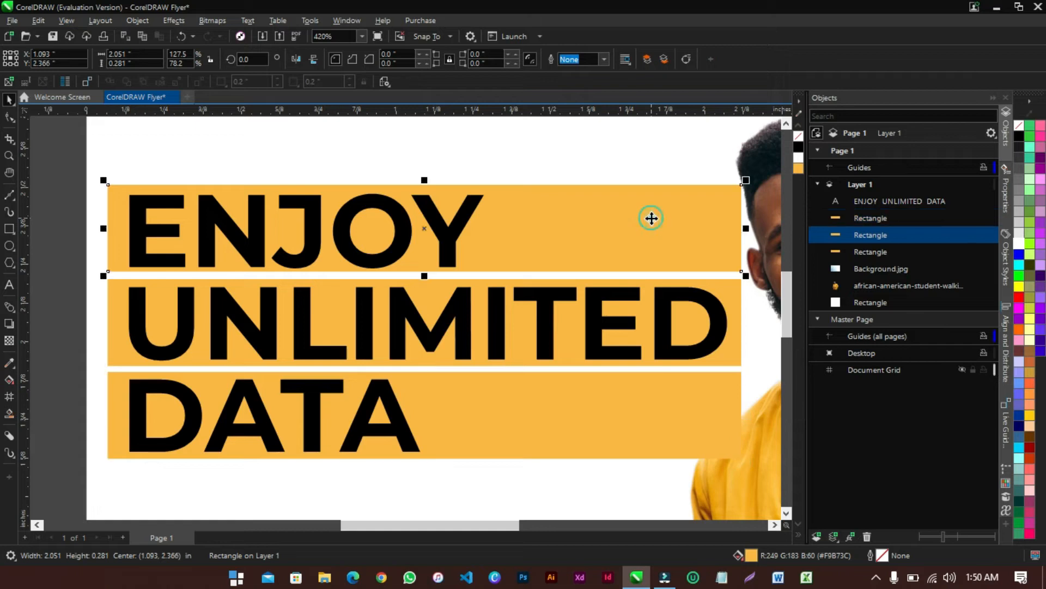
pyautogui.click(630, 432)
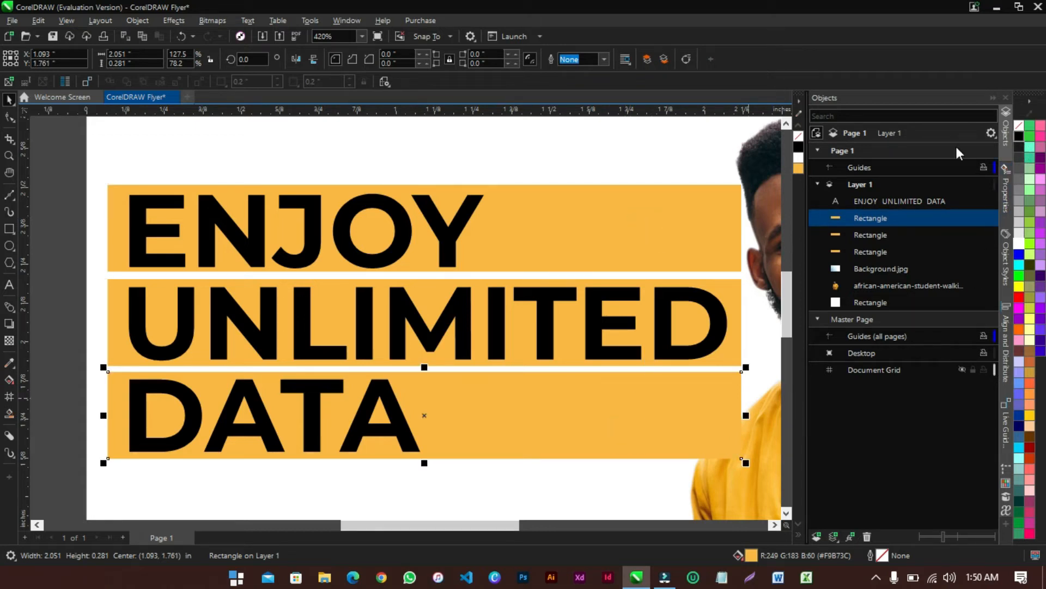
pyautogui.click(799, 146)
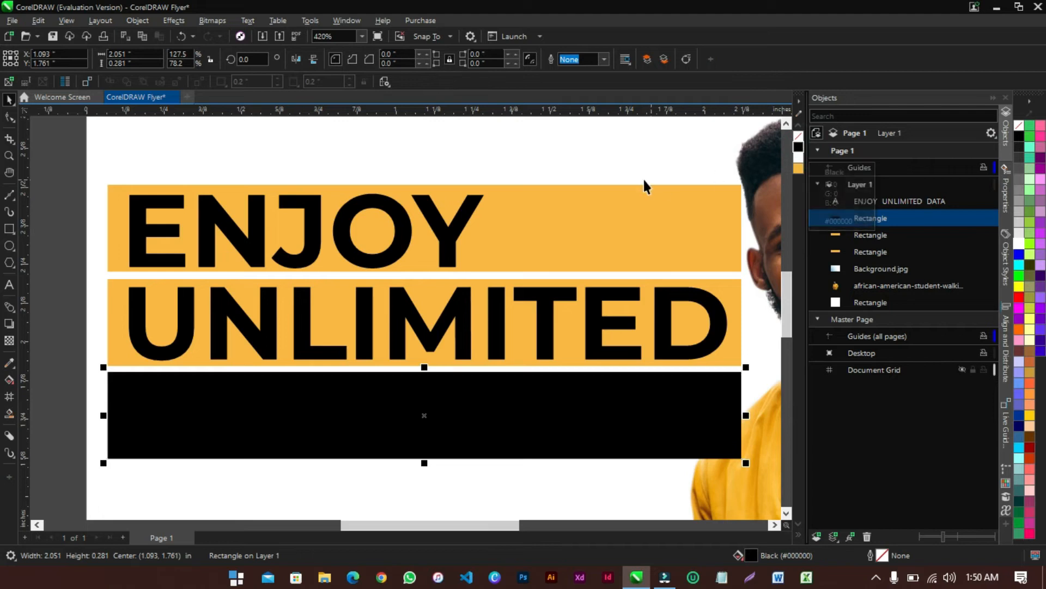
pyautogui.click(645, 192)
pyautogui.click(798, 147)
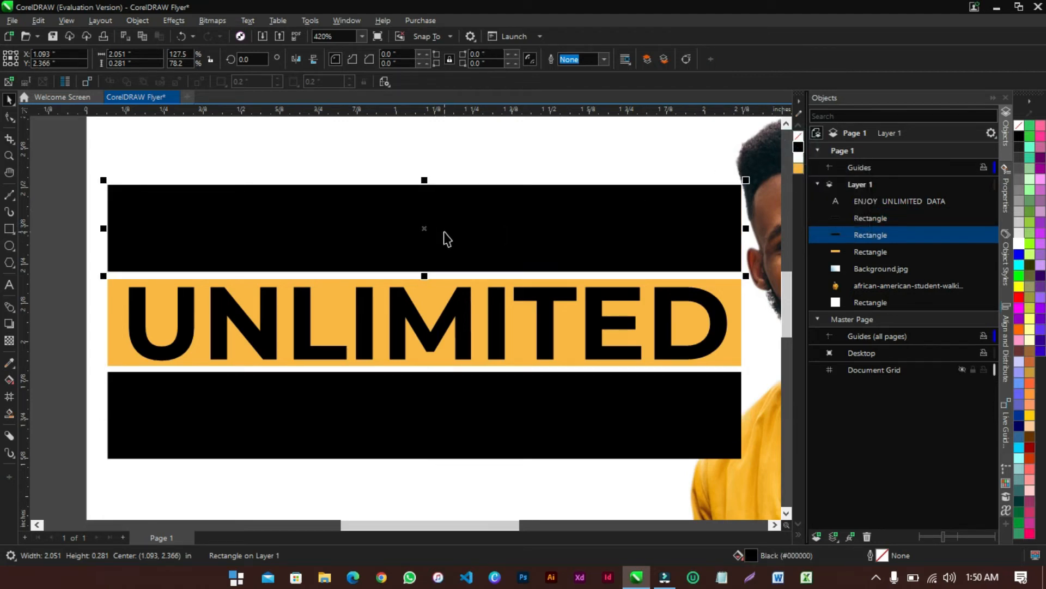
pyautogui.hotkey('ctrl', 'z')
pyautogui.hotkey('ctrl', 'z')
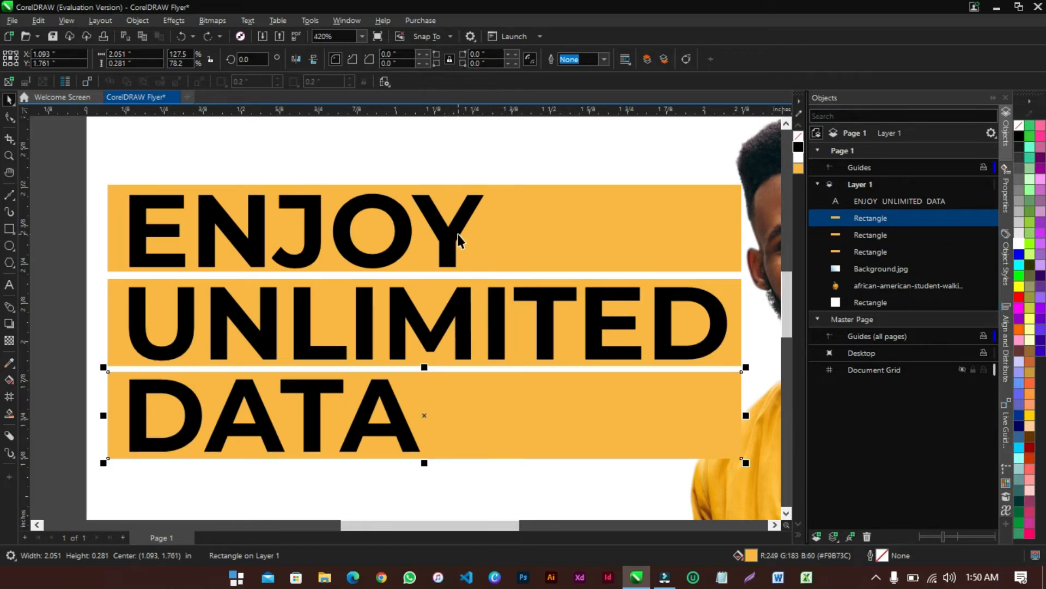
# In the headline text, select ENJOY and then DATA and apply the white swatch to each
pyautogui.doubleClick(459, 235)
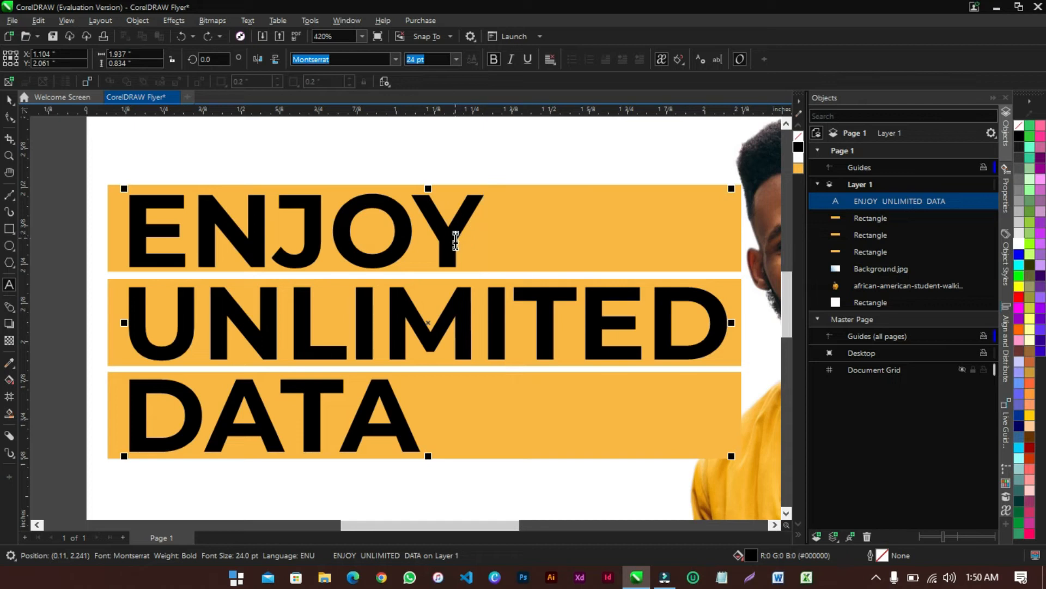
pyautogui.moveTo(471, 217); pyautogui.dragTo(107, 218)
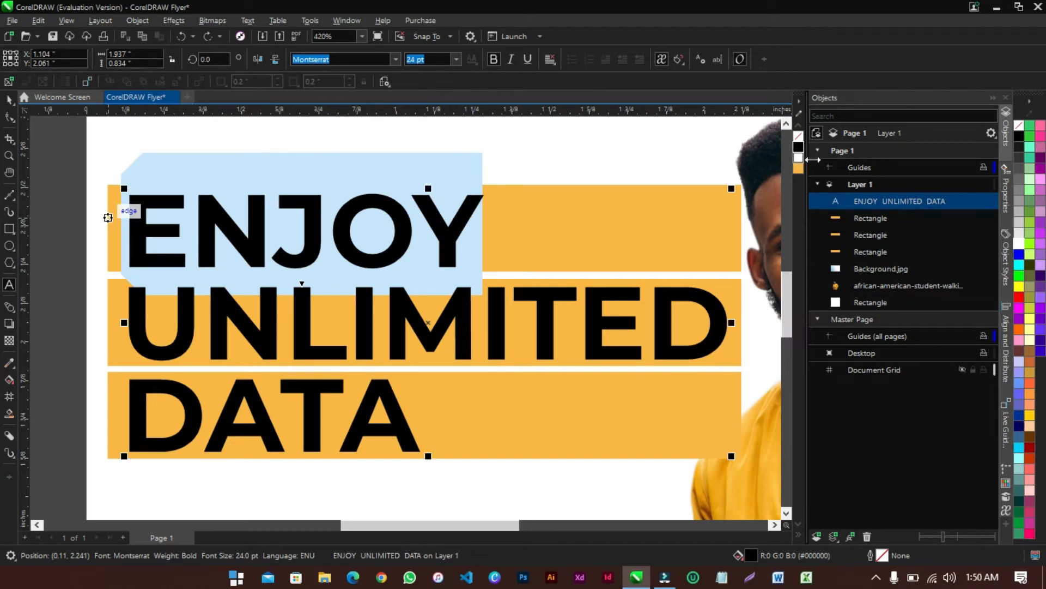
pyautogui.click(798, 160)
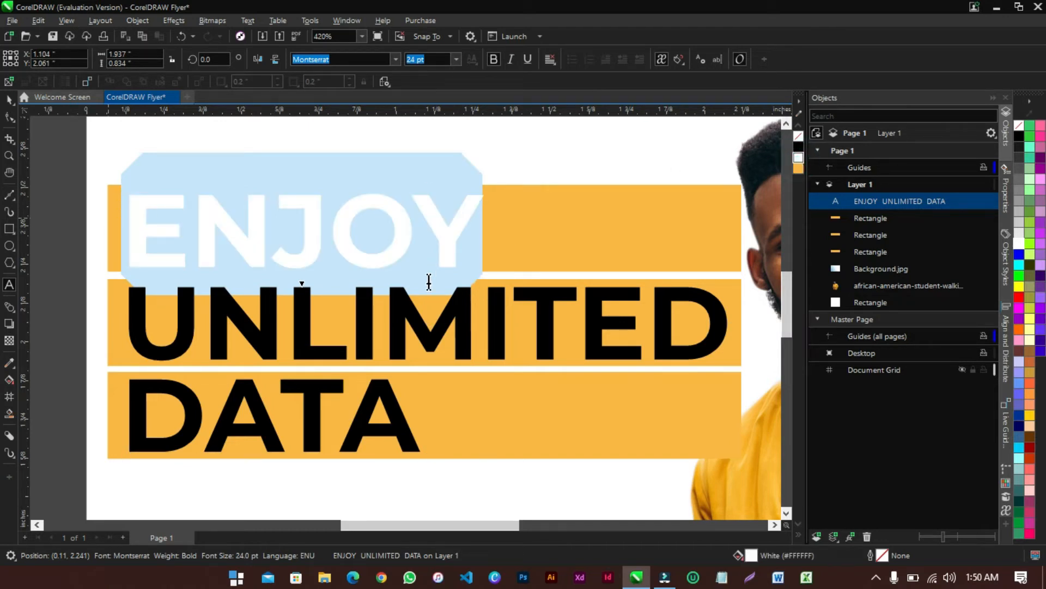
pyautogui.moveTo(415, 433); pyautogui.dragTo(133, 453)
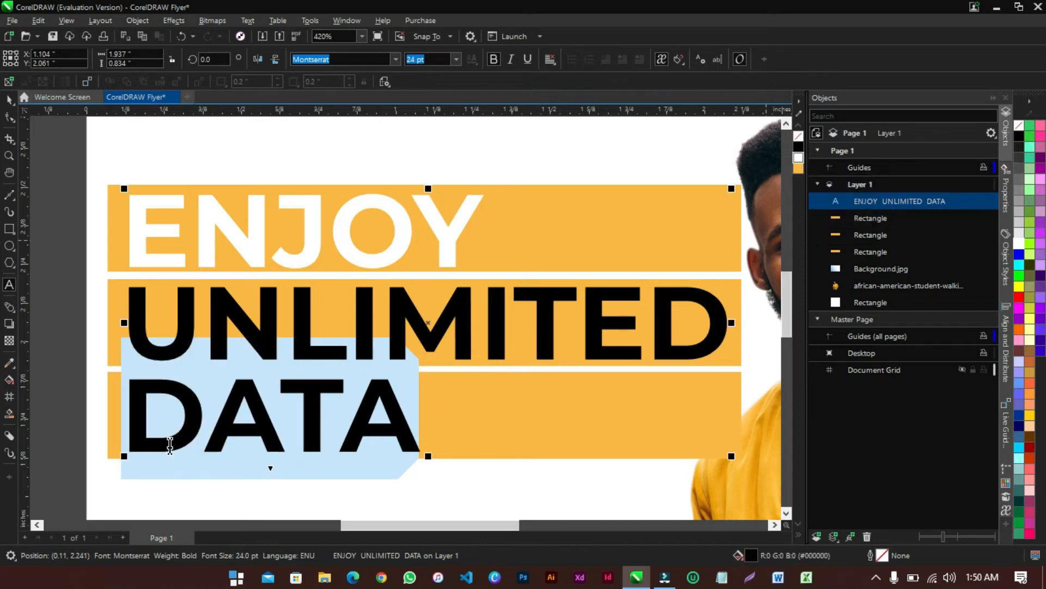
pyautogui.click(799, 155)
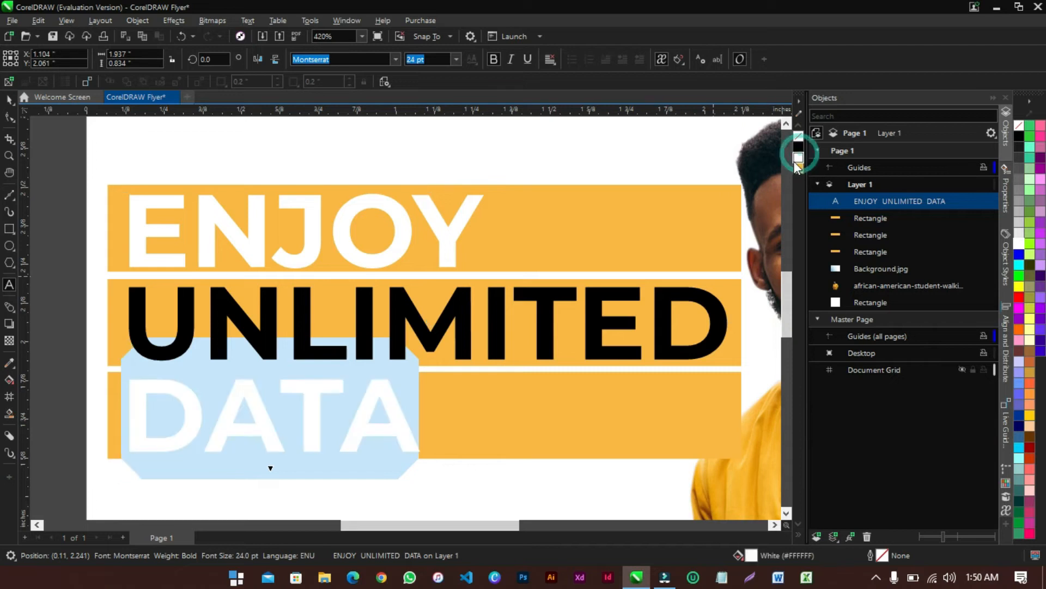
pyautogui.click(9, 100)
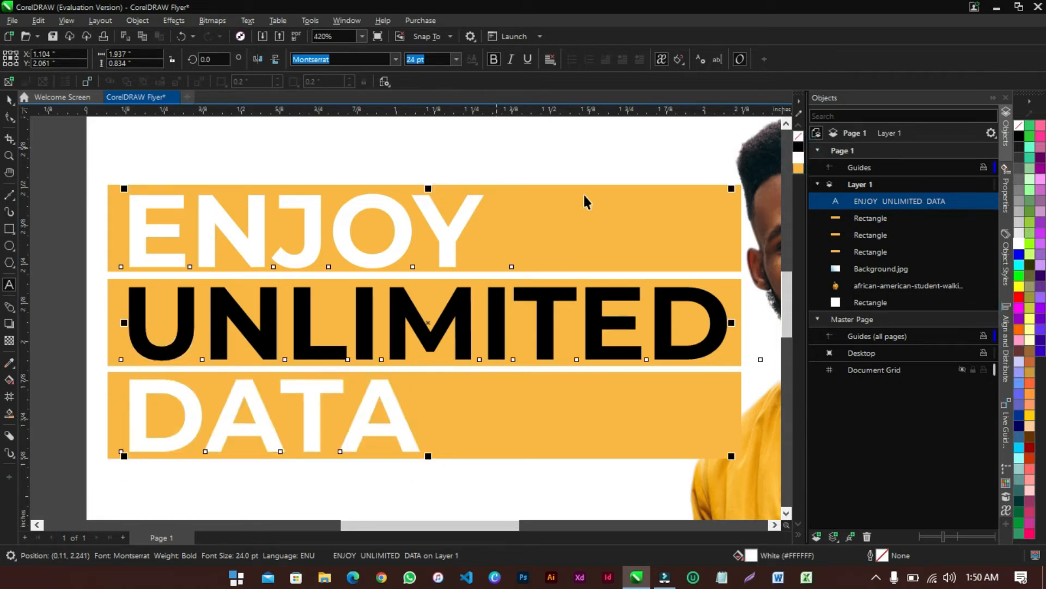
# Fill the ENJOY and DATA bars together with black
pyautogui.click(723, 216)
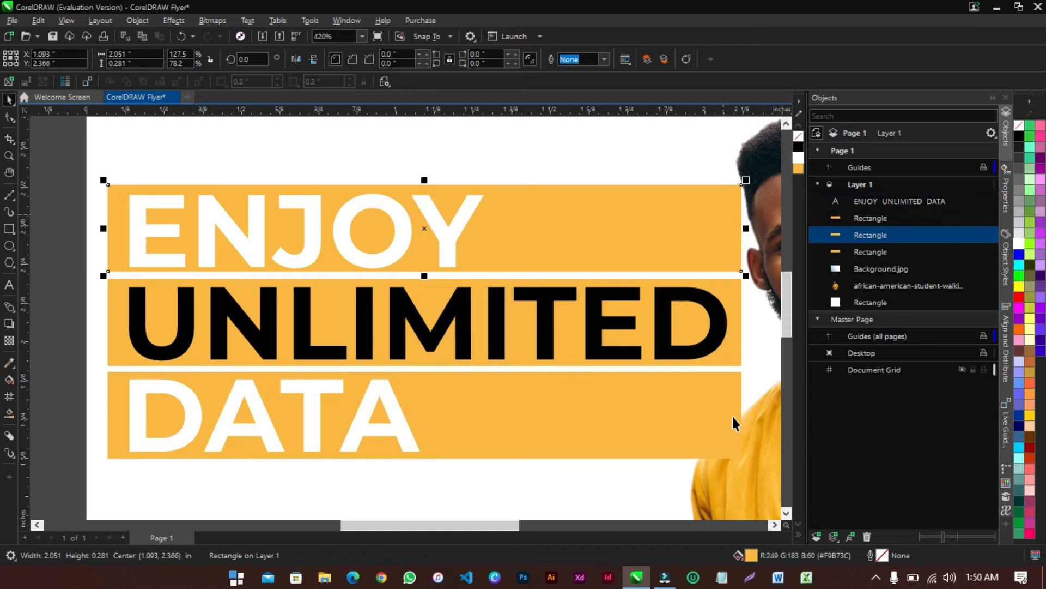
pyautogui.keyDown('shift'); pyautogui.click(573, 430); pyautogui.keyUp('shift')
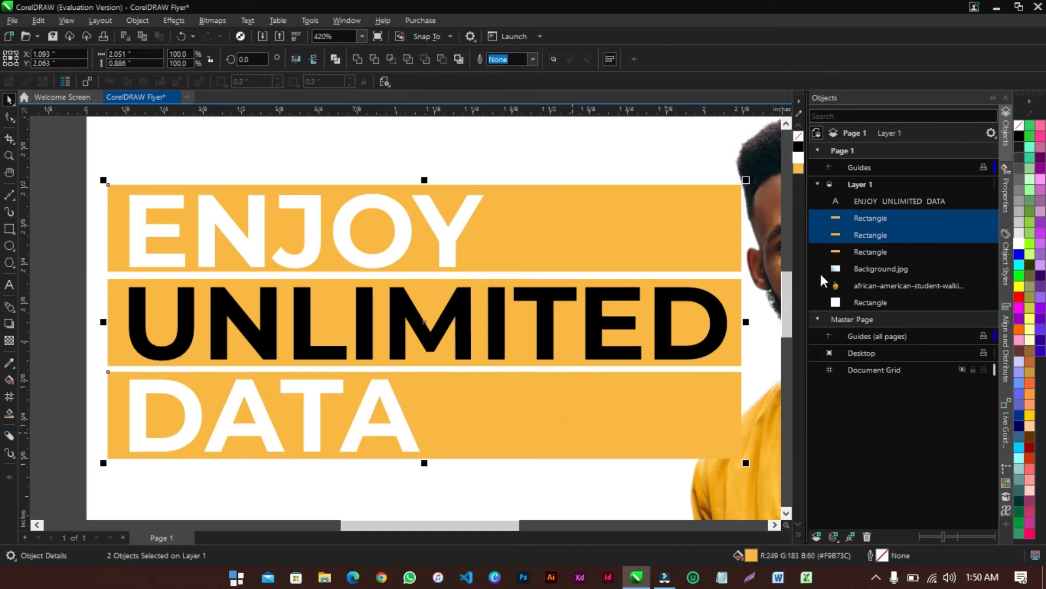
pyautogui.click(799, 147)
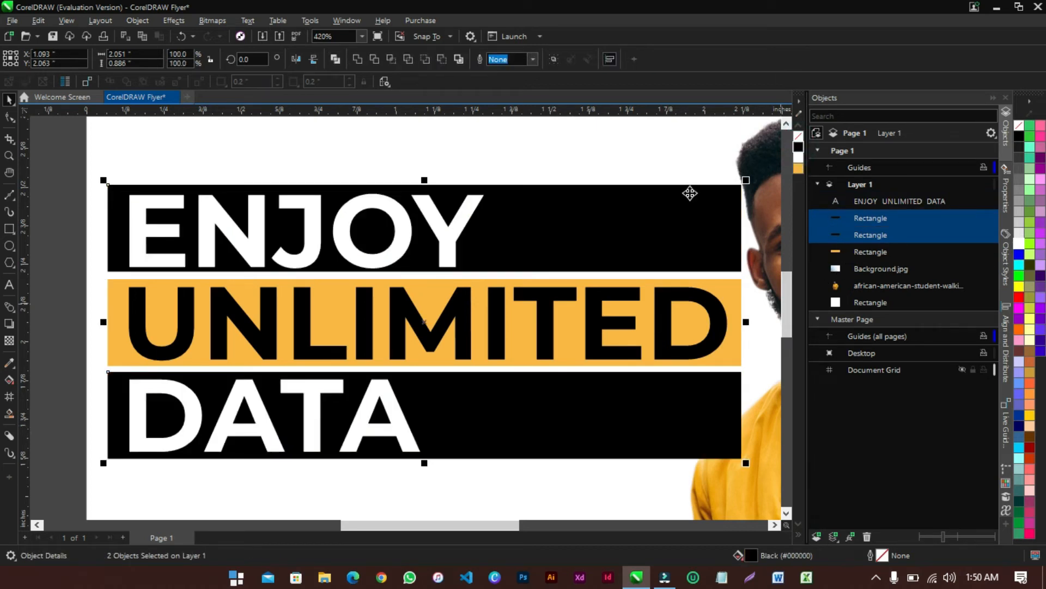
# Zoom out and shift the man's photo slightly right, clear of the headline bars
pyautogui.scroll(-2, 408, 308)
pyautogui.scroll(-1, 407, 308)
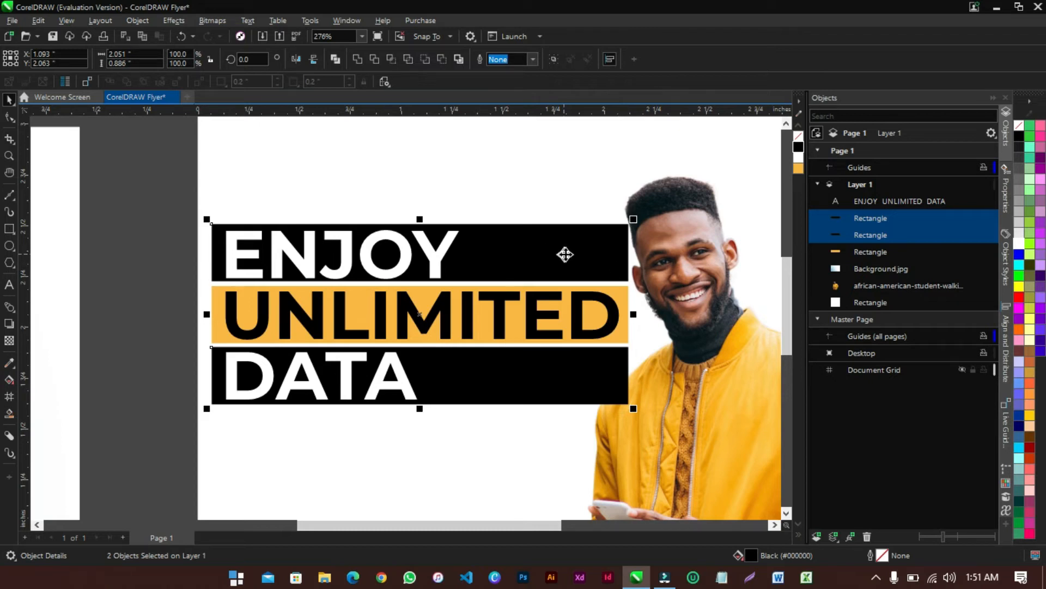
pyautogui.scroll(-3, 658, 283)
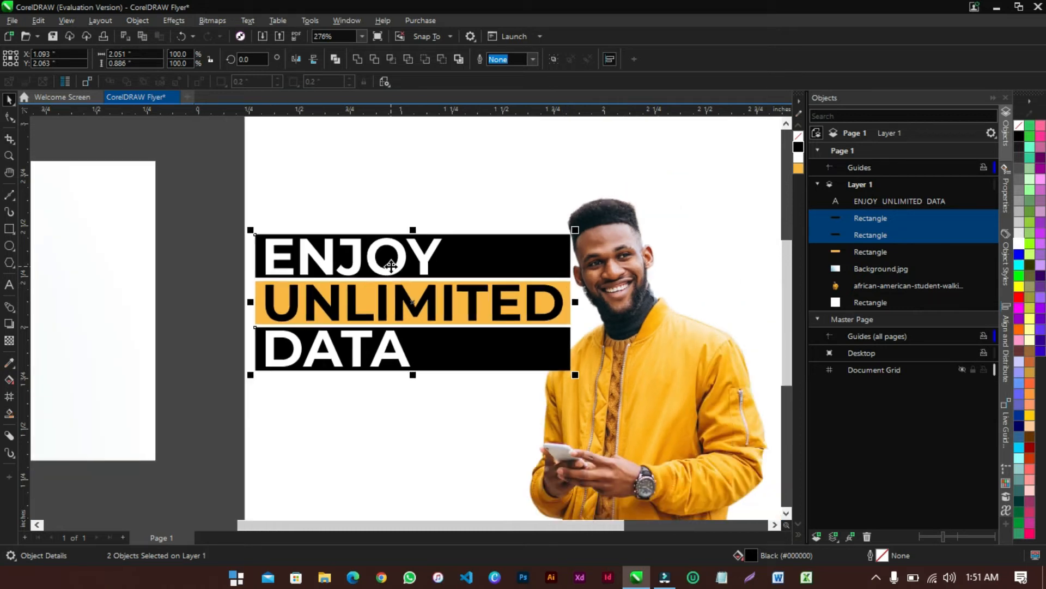
pyautogui.moveTo(564, 345); pyautogui.dragTo(577, 377)
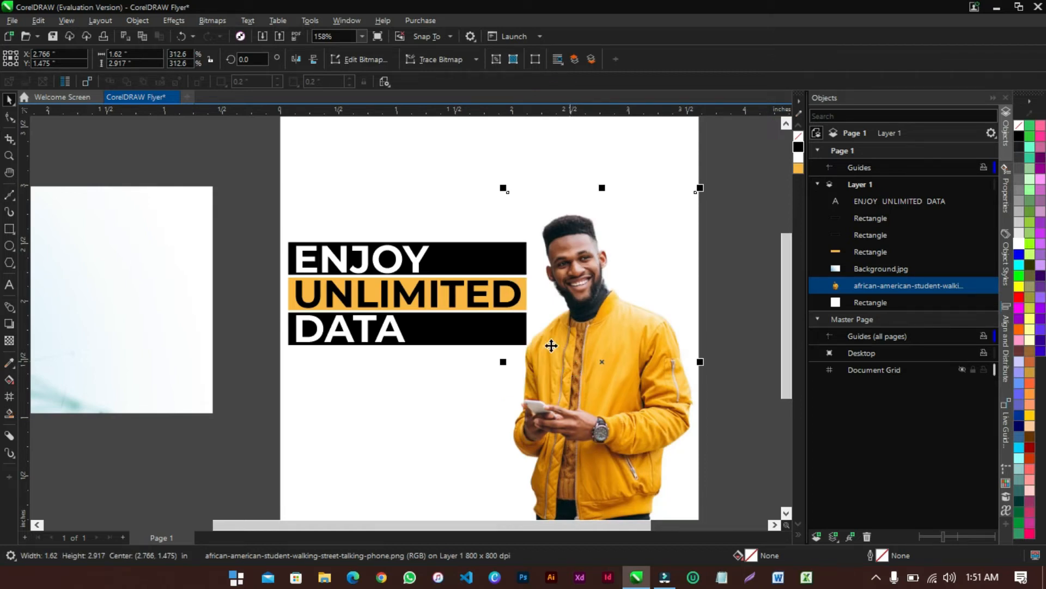
# Try narrowing the black ENJOY and DATA bars, then undo the change
pyautogui.click(712, 254)
pyautogui.click(479, 257)
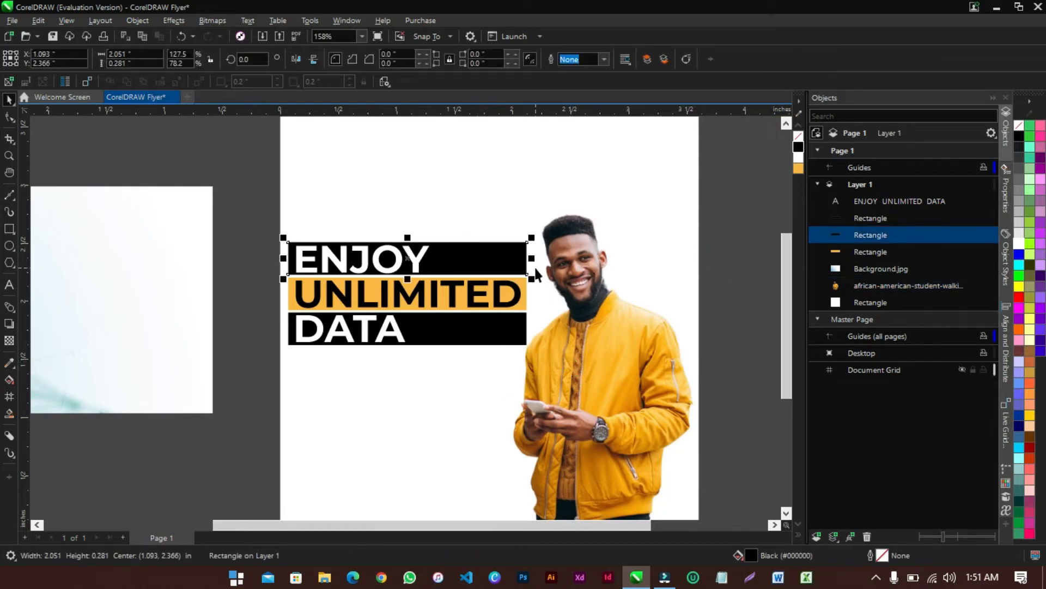
pyautogui.keyDown('shift'); pyautogui.click(508, 326); pyautogui.keyUp('shift')
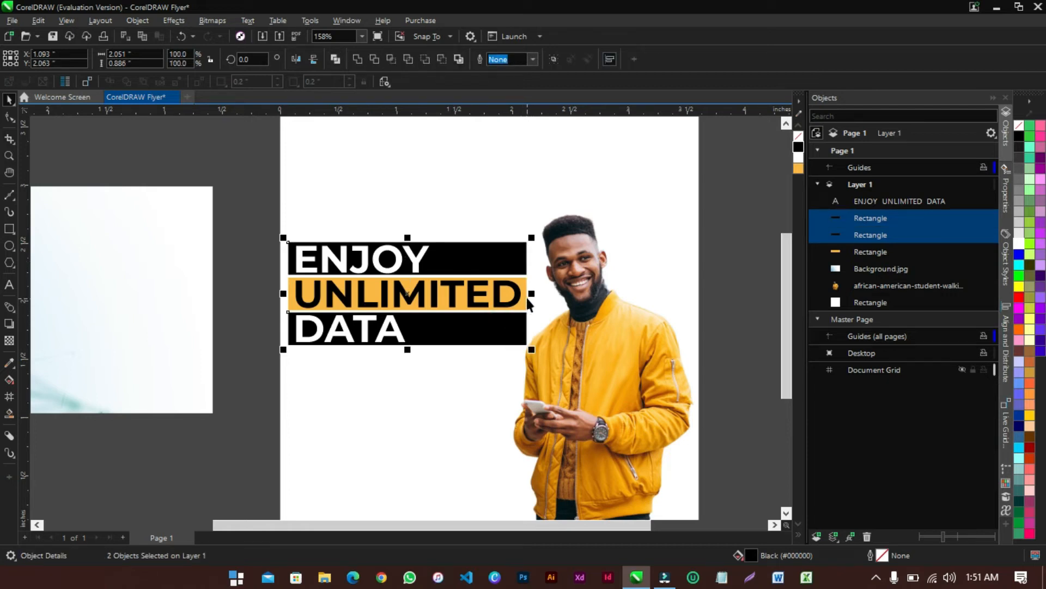
pyautogui.moveTo(531, 294); pyautogui.dragTo(445, 294)
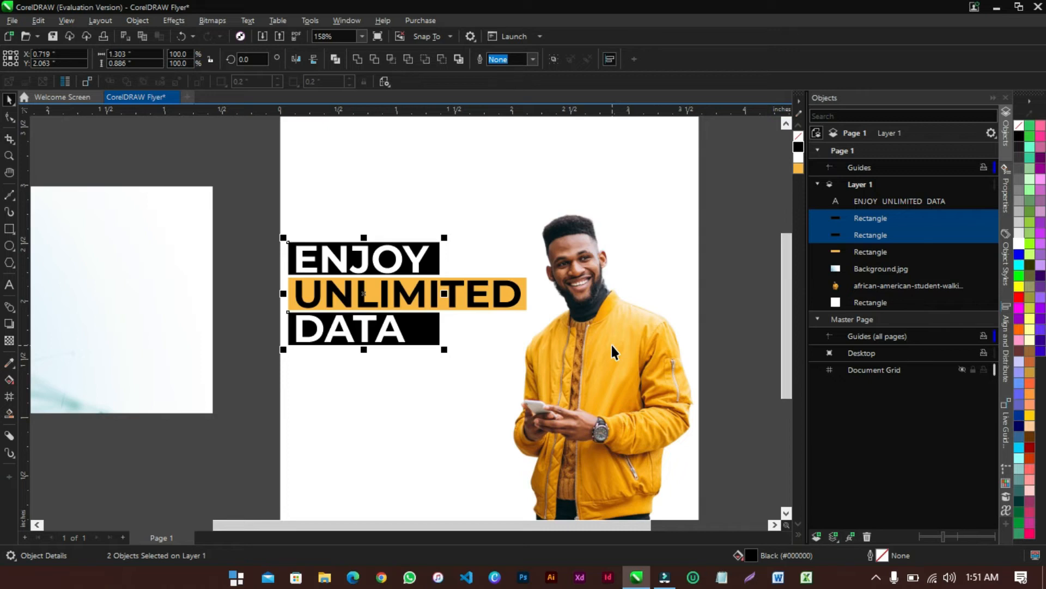
pyautogui.hotkey('ctrl', 'z')
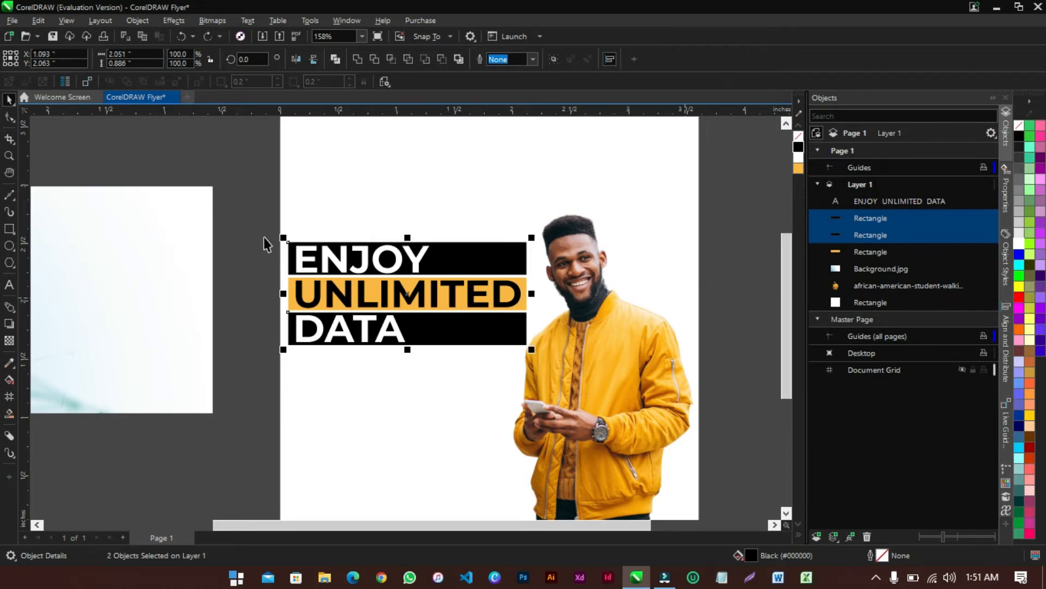
# Scale the whole headline block with its bars down to about 87%
pyautogui.moveTo(249, 219); pyautogui.dragTo(572, 381)
pyautogui.moveTo(534, 352); pyautogui.dragTo(507, 344)
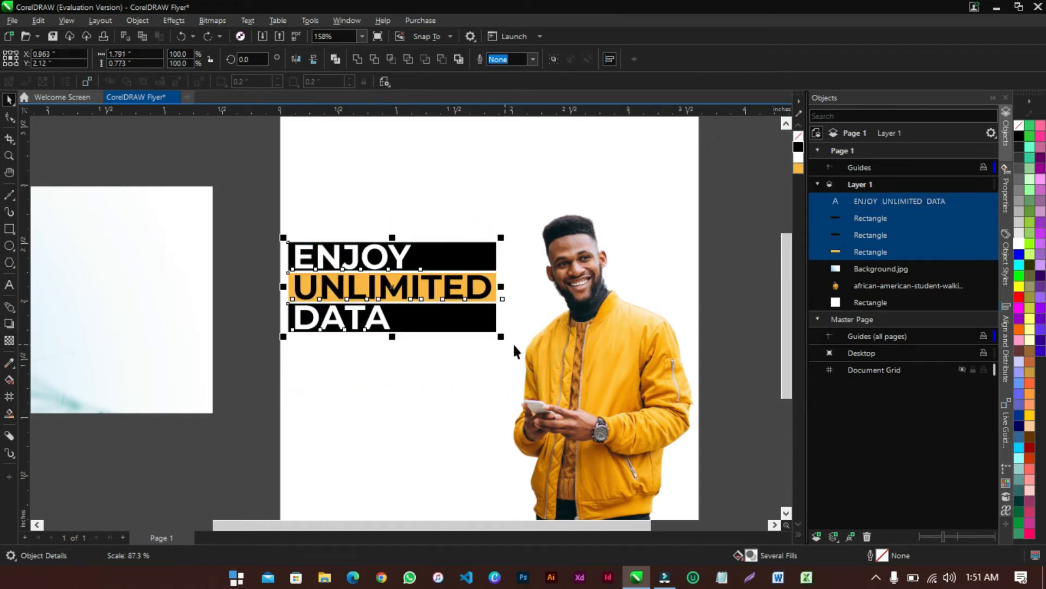
pyautogui.click(724, 282)
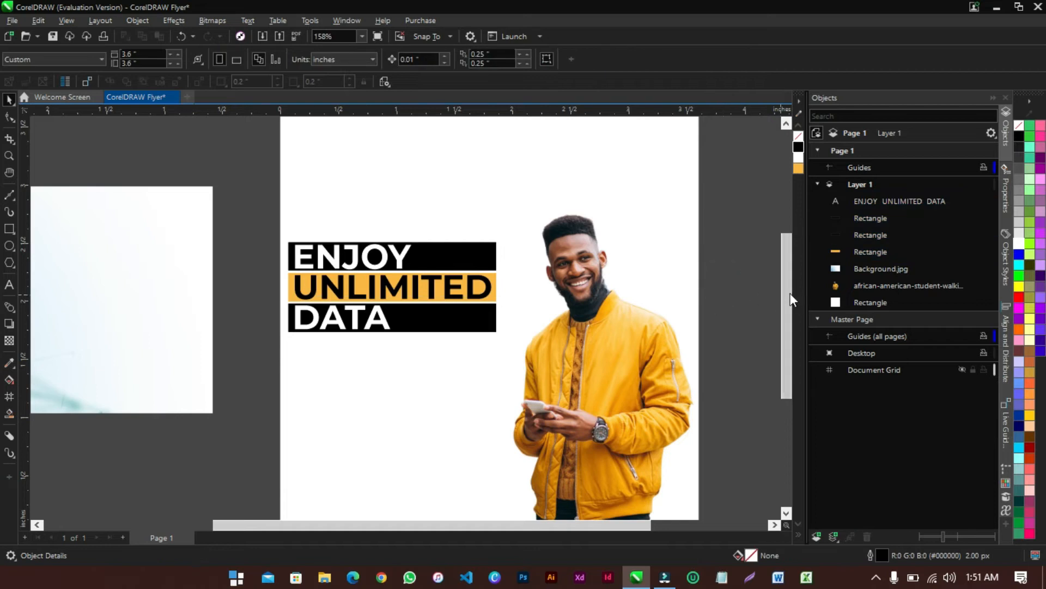
# Zoom to fit the whole page with the To Page zoom level
pyautogui.click(785, 309)
pyautogui.moveTo(786, 310); pyautogui.dragTo(786, 313)
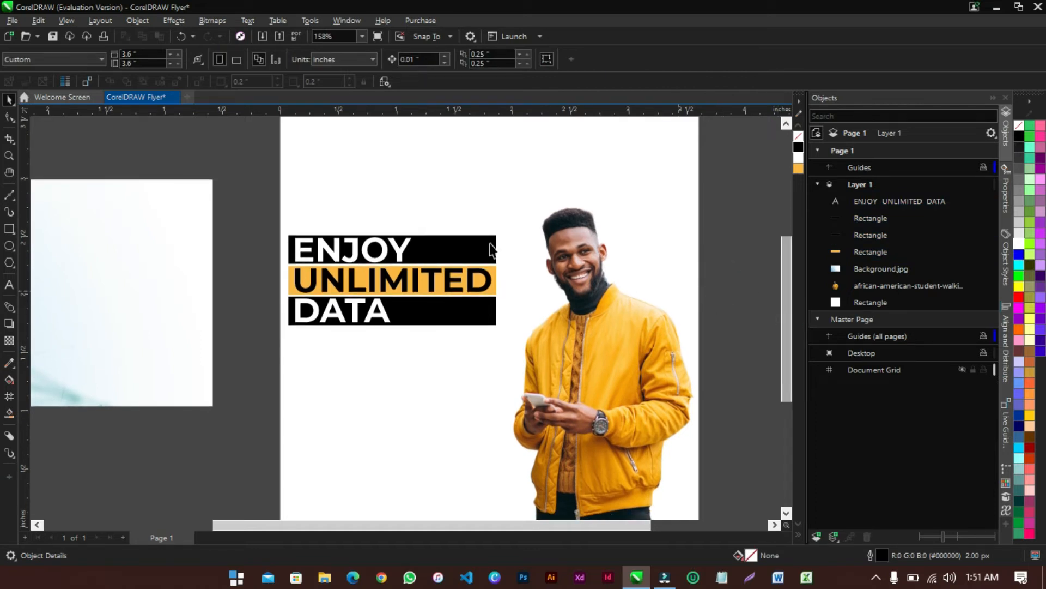
pyautogui.click(362, 36)
pyautogui.click(329, 57)
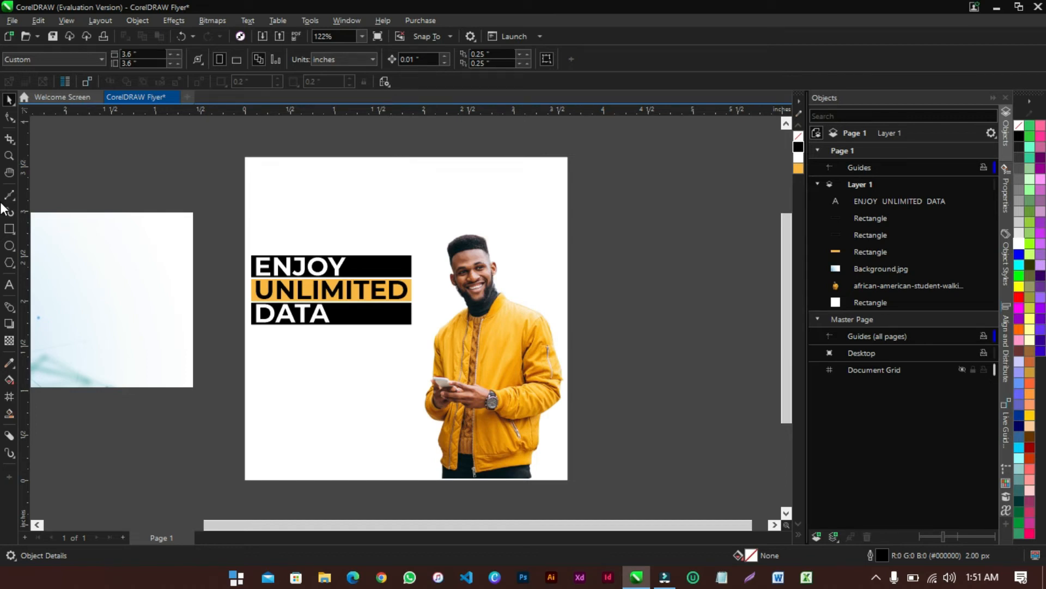
# Start a text line below the DATA banner, then discard the mistyped 'bROWSE'
pyautogui.click(8, 284)
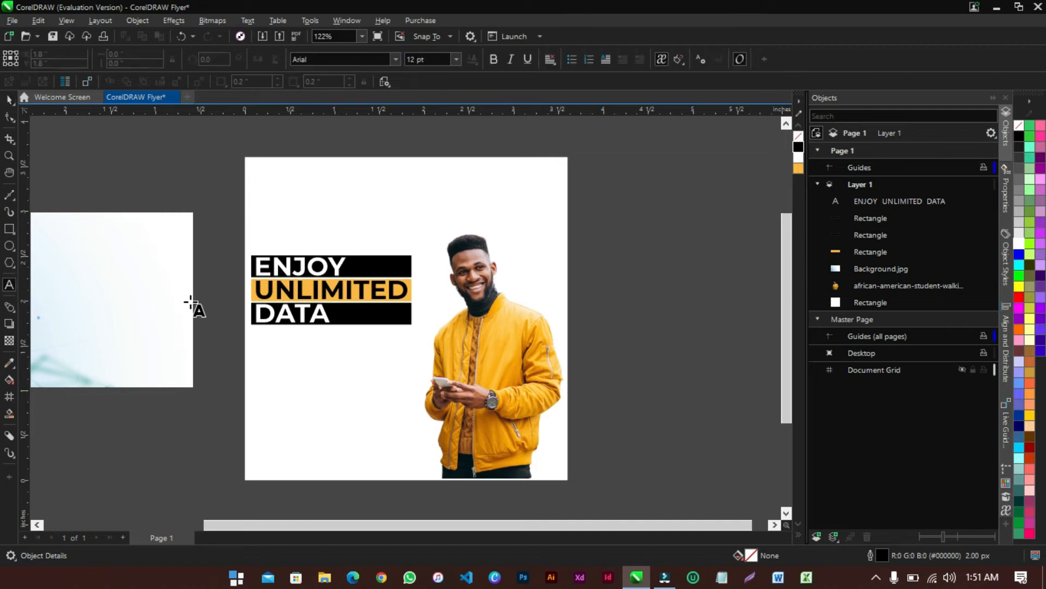
pyautogui.click(262, 358)
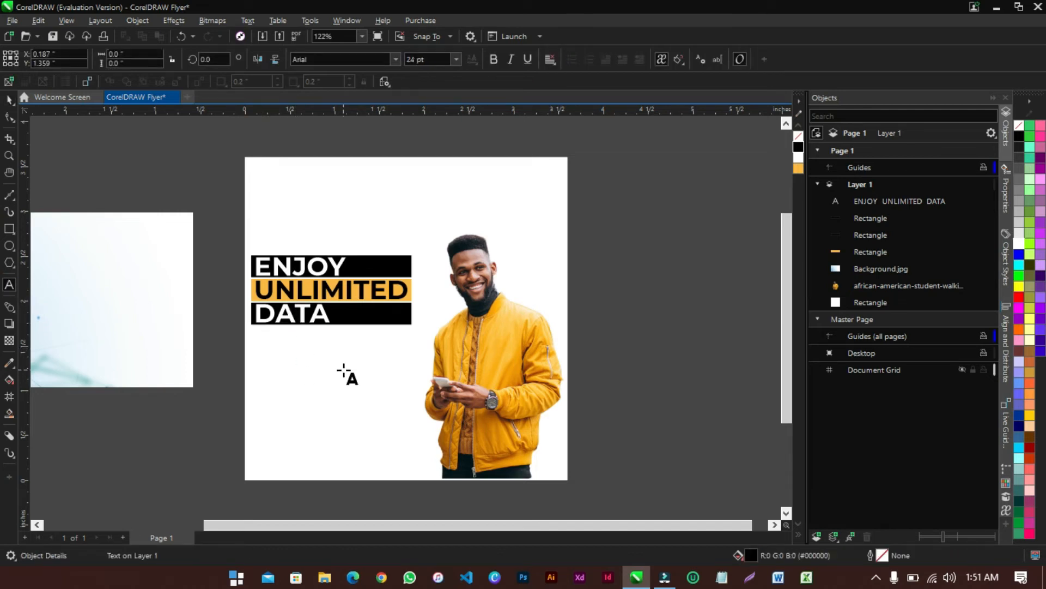
pyautogui.write('bROWSE')
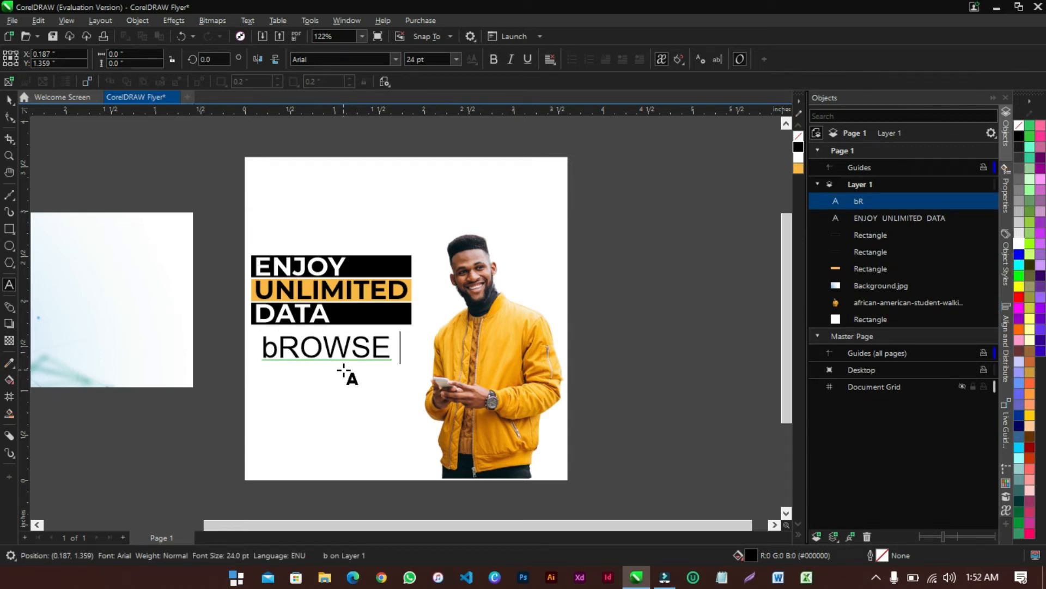
pyautogui.hotkey('ctrl', 'a')
pyautogui.press('BackSpace')
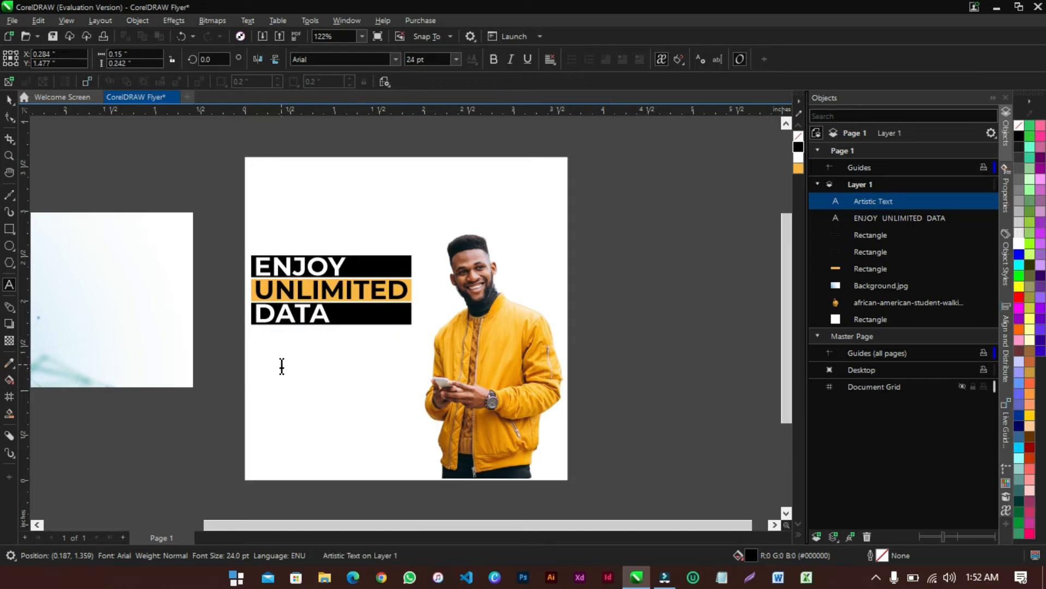
pyautogui.click(9, 99)
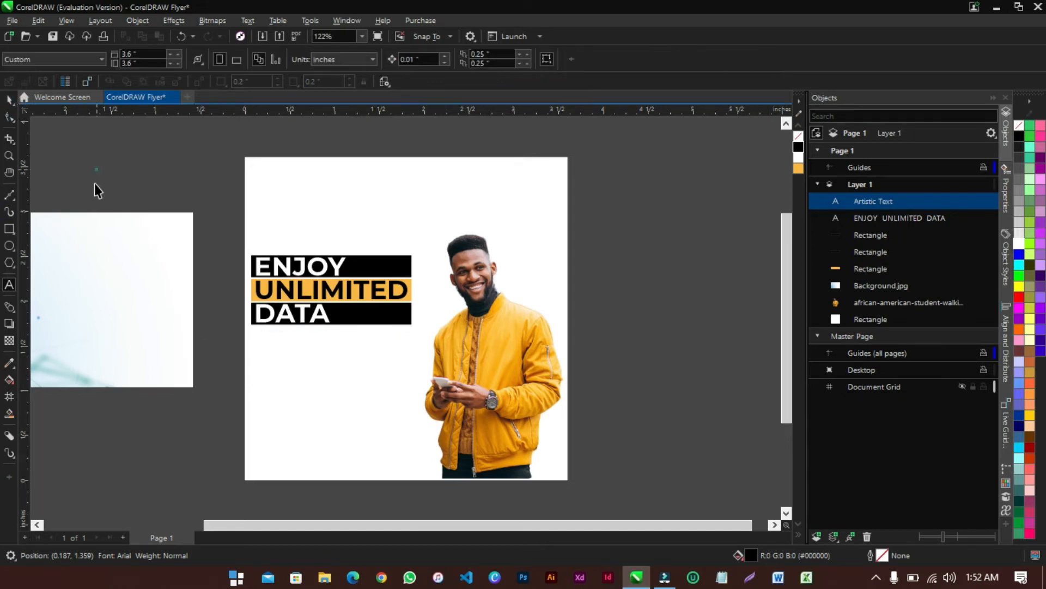
# Make 7 pt the default text size and place a new 7 pt text point below the headline
pyautogui.click(10, 284)
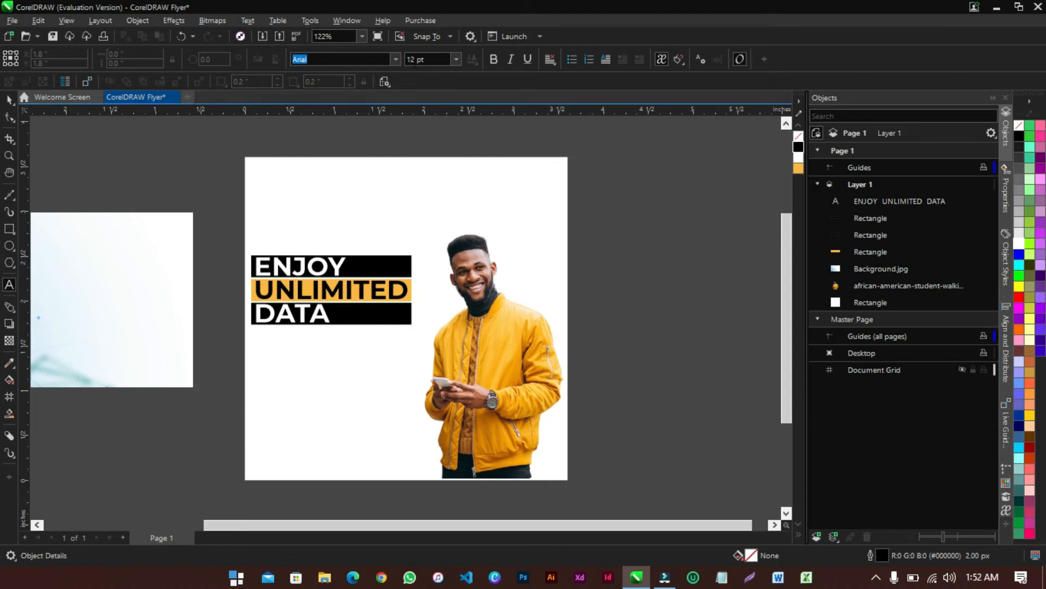
pyautogui.click(455, 59)
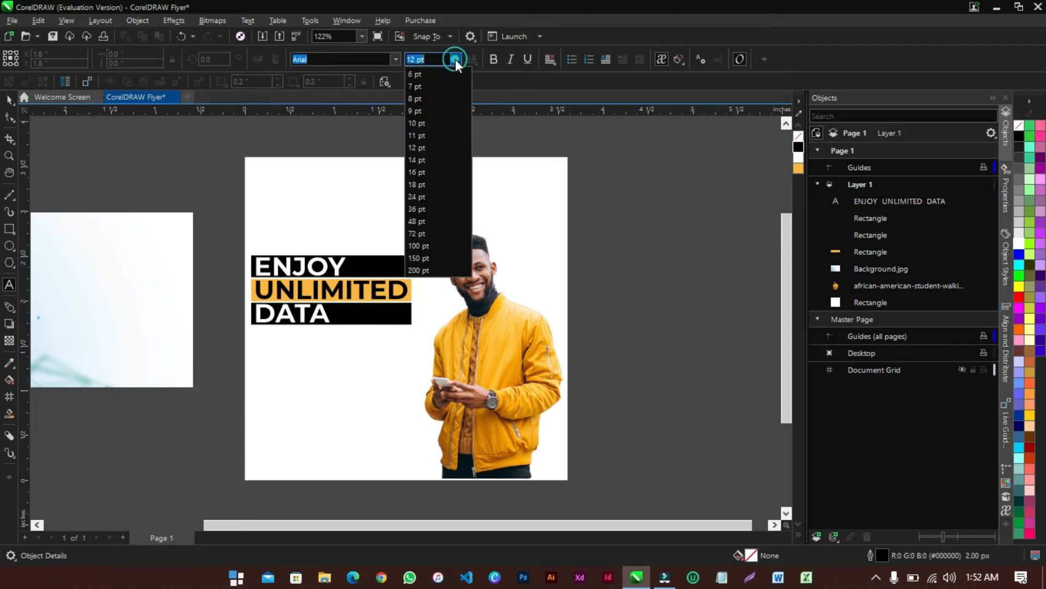
pyautogui.click(416, 85)
pyautogui.click(545, 347)
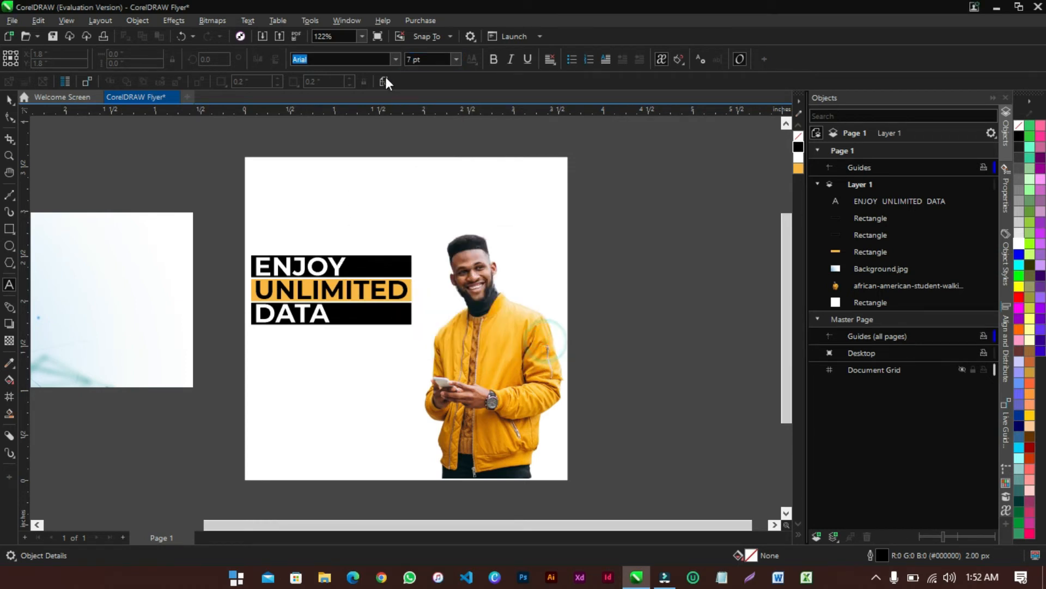
pyautogui.click(259, 357)
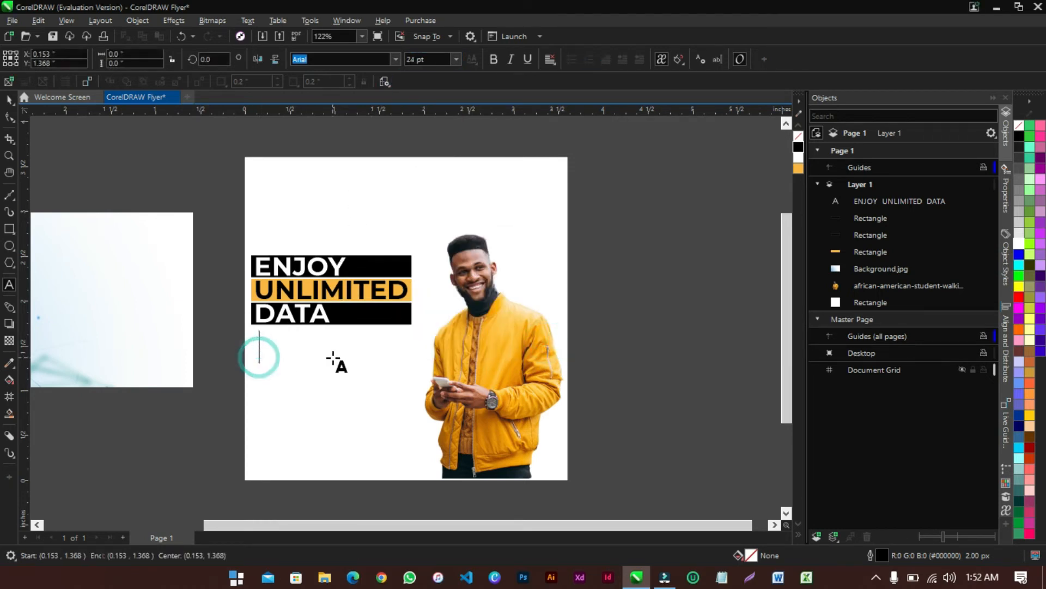
pyautogui.click(456, 59)
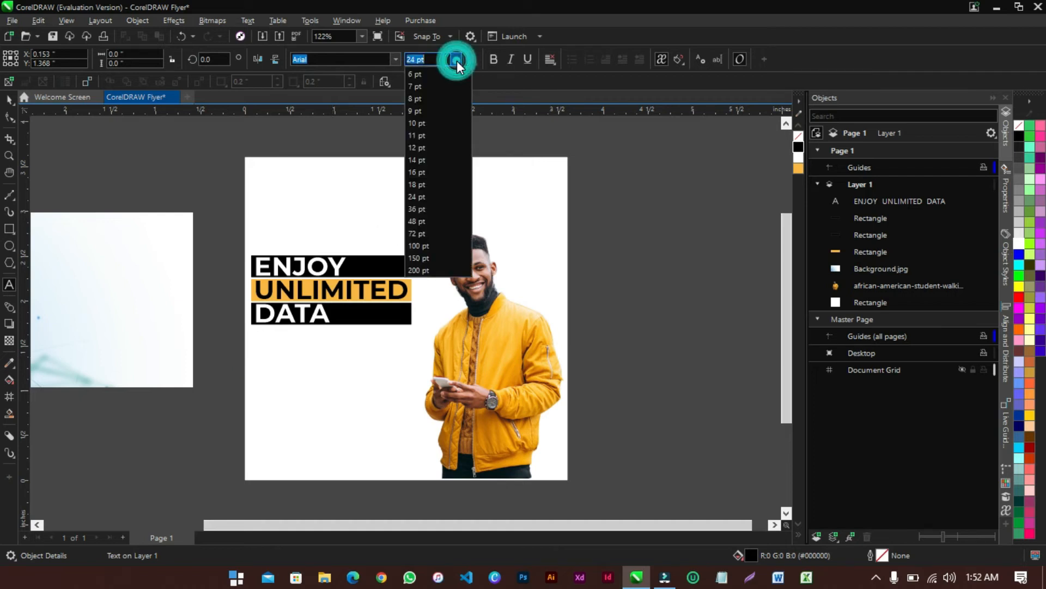
pyautogui.click(430, 89)
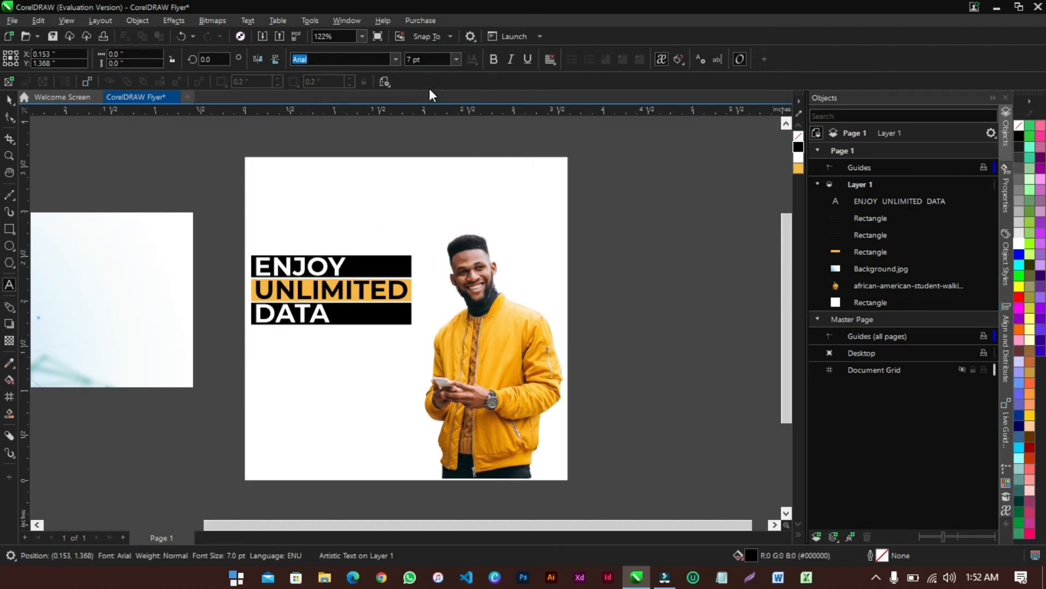
pyautogui.click(259, 357)
# Type 'Browse as much as you want all day without interuption!' and bring up spelling suggestions
pyautogui.write('Browse as mu')
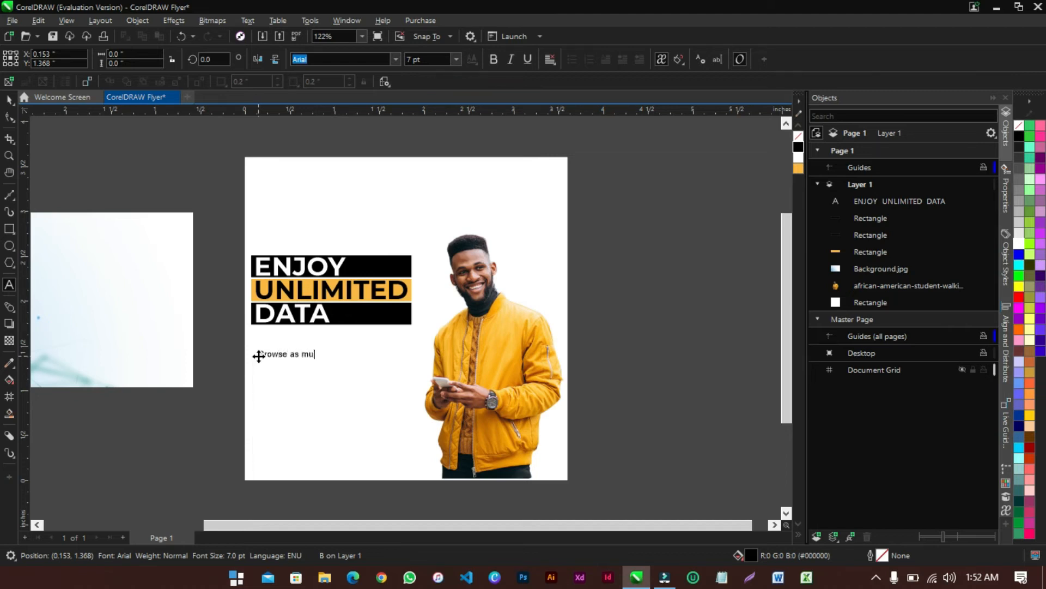
pyautogui.write('ch as you want all day')
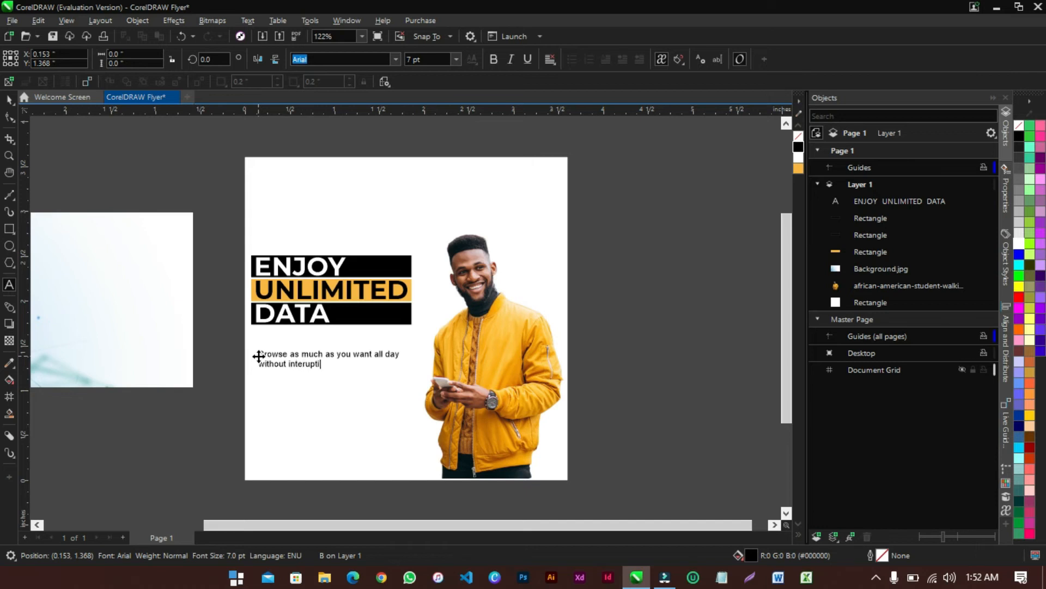
pyautogui.write('!')
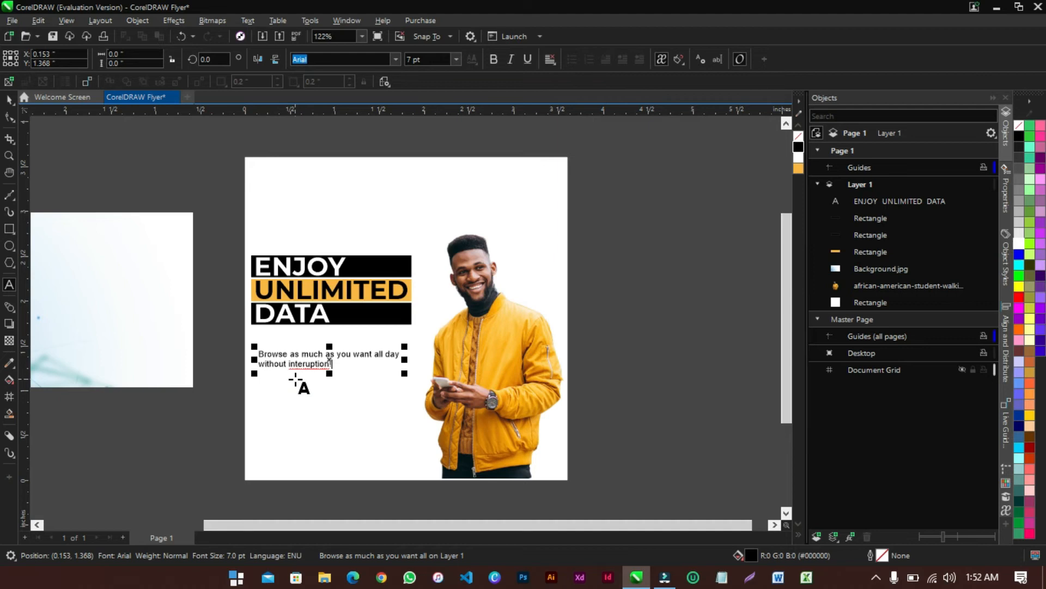
pyautogui.scroll(1, 299, 384)
pyautogui.scroll(2, 299, 384)
pyautogui.rightClick(342, 334)
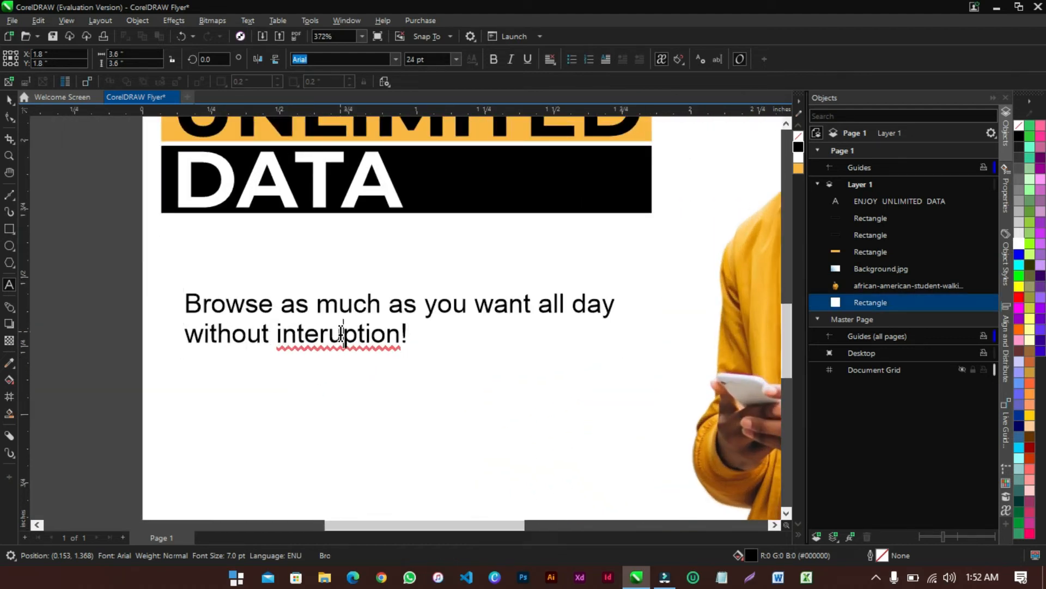
# Correct 'interuption' to 'interruption', set the sentence in Montserrat Medium, and nudge it left
pyautogui.click(392, 357)
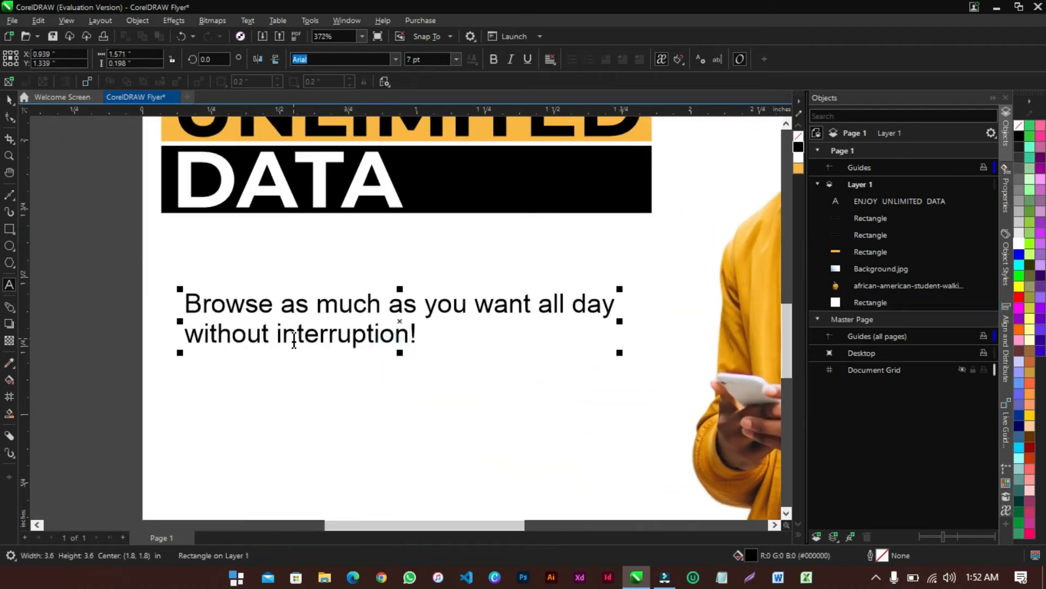
pyautogui.scroll(-2, 298, 335)
pyautogui.click(10, 99)
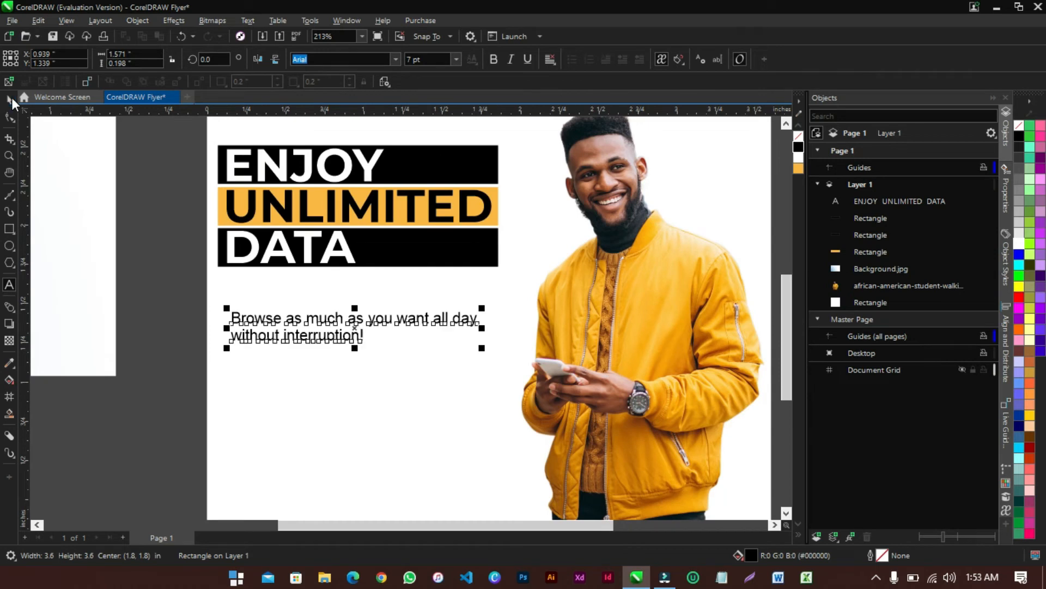
pyautogui.click(392, 60)
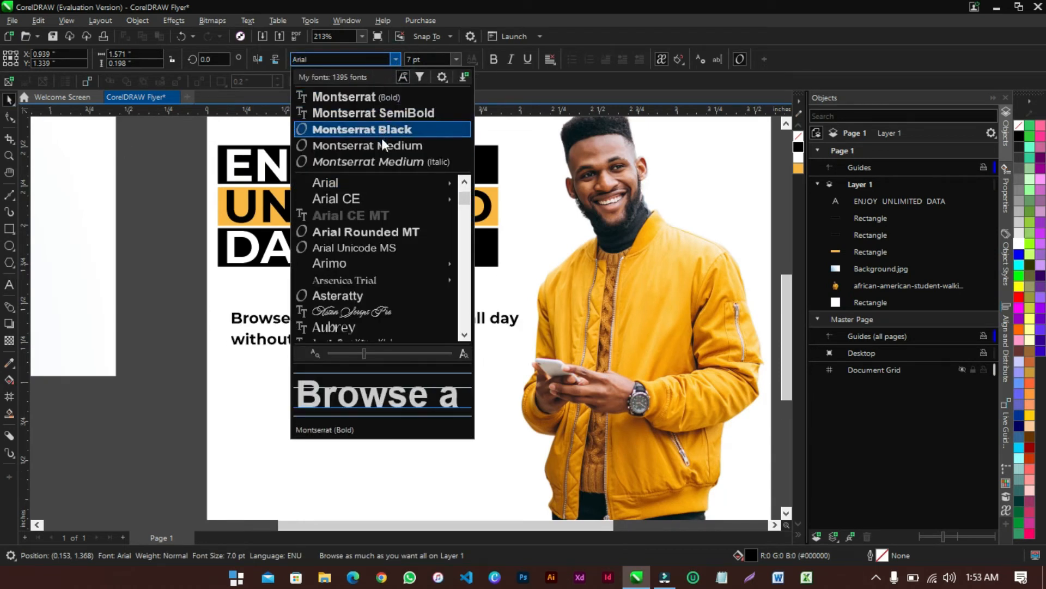
pyautogui.click(384, 145)
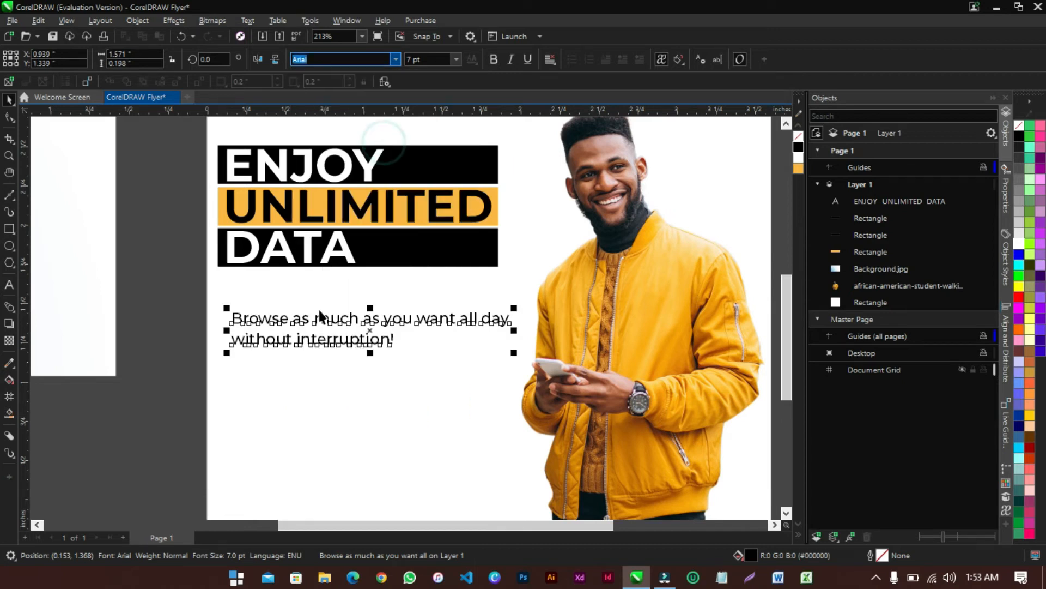
pyautogui.moveTo(306, 322); pyautogui.dragTo(290, 318)
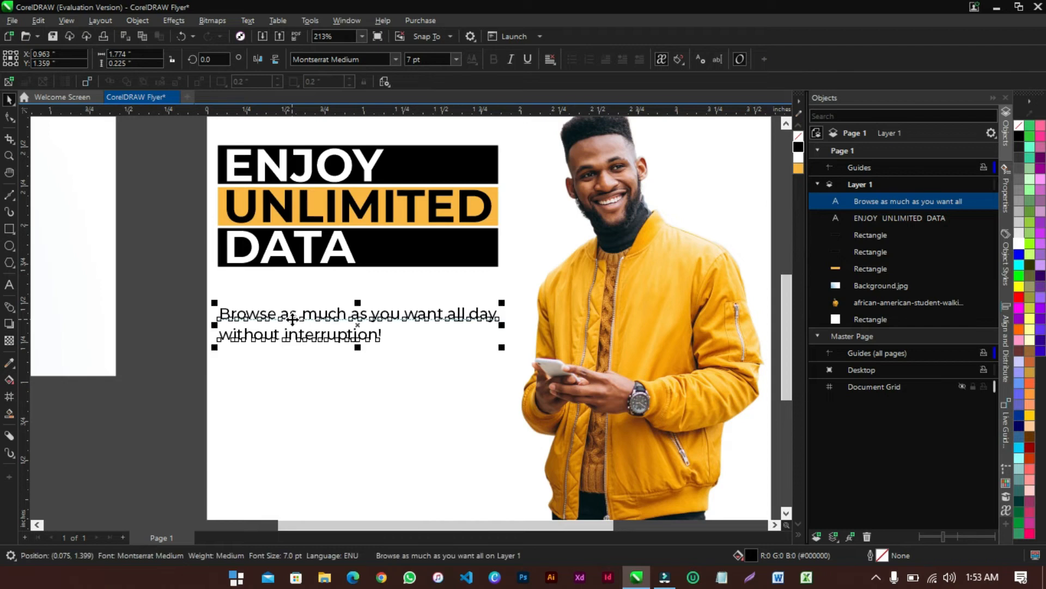
pyautogui.click(326, 316)
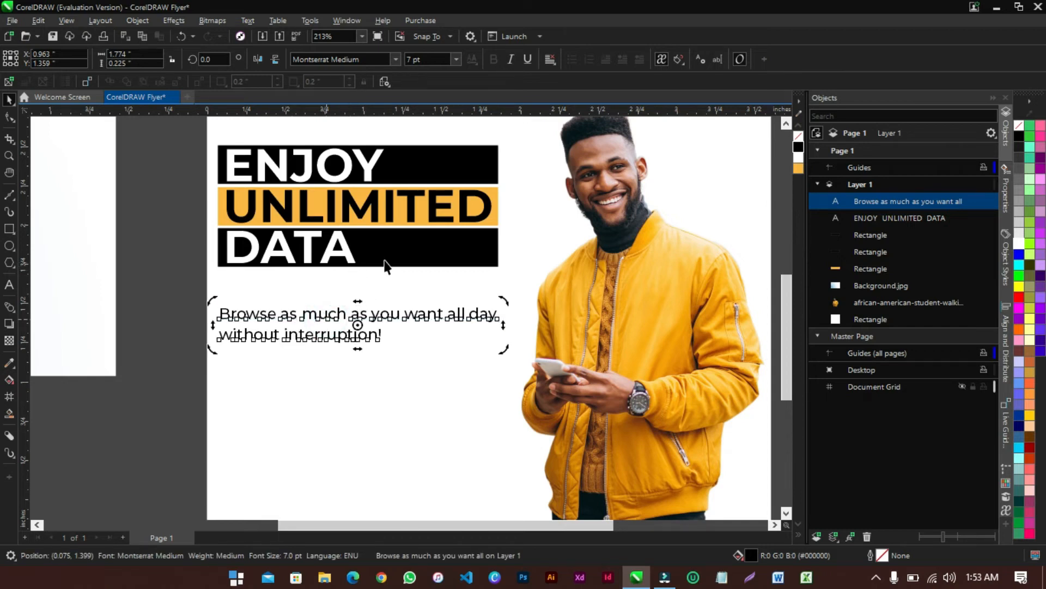
pyautogui.keyDown('shift'); pyautogui.click(352, 261); pyautogui.keyUp('shift')
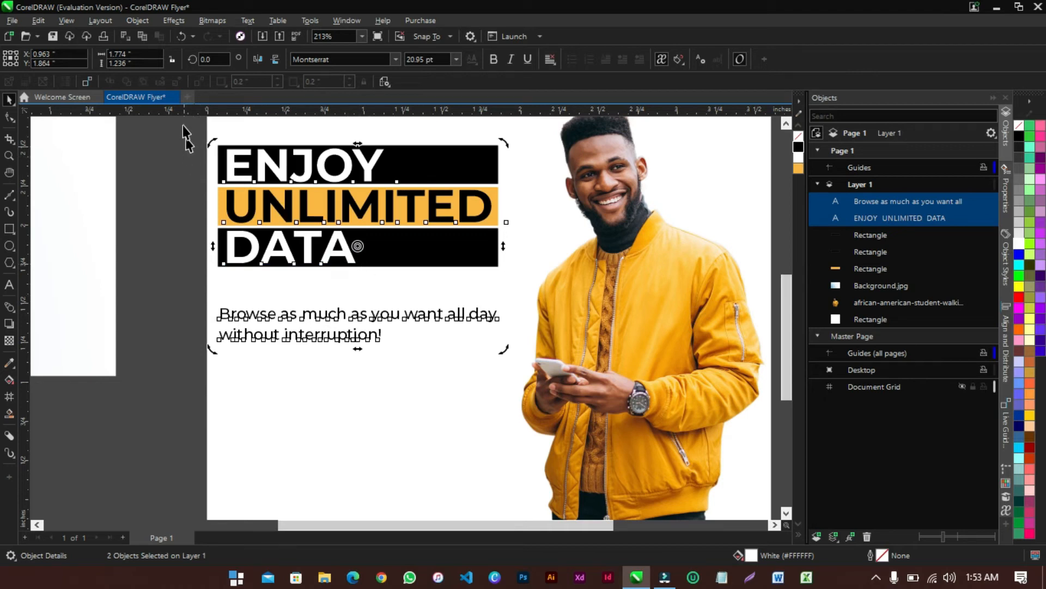
# Try aligning the sentence and headline centres vertically, then undo it
pyautogui.click(141, 21)
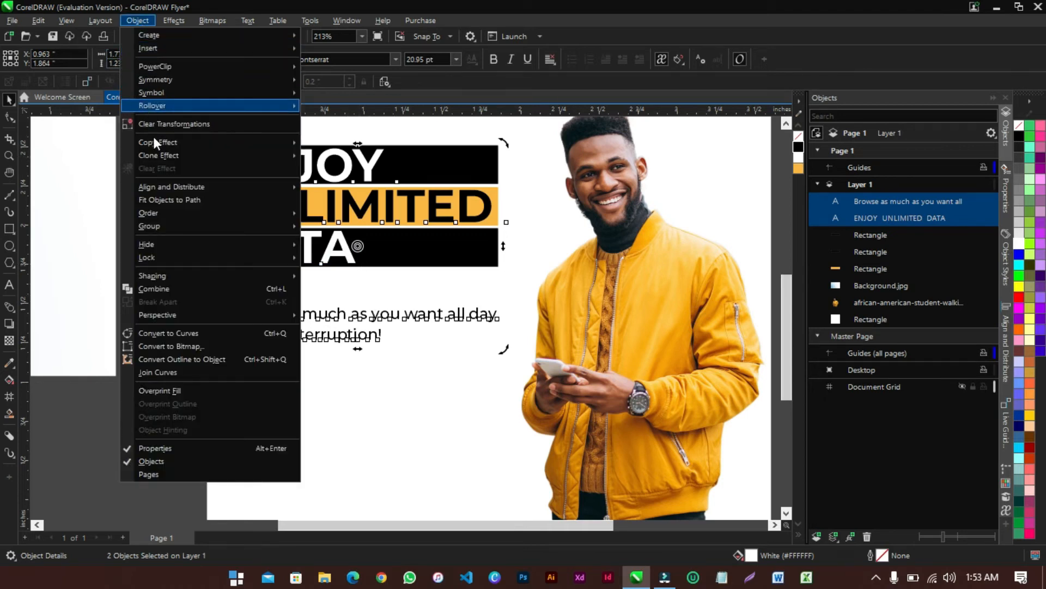
pyautogui.moveTo(168, 186)
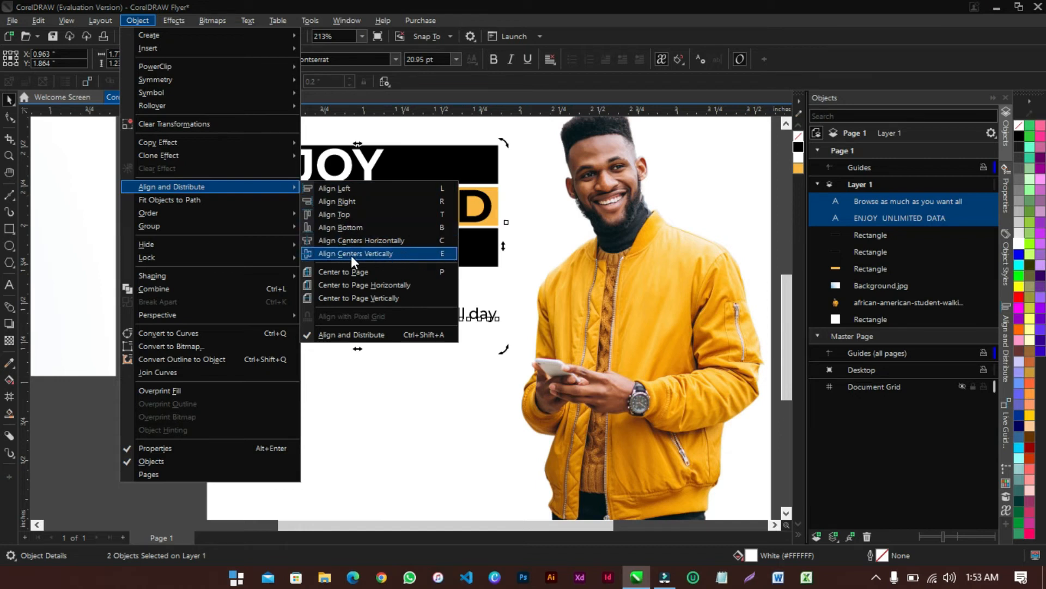
pyautogui.click(382, 251)
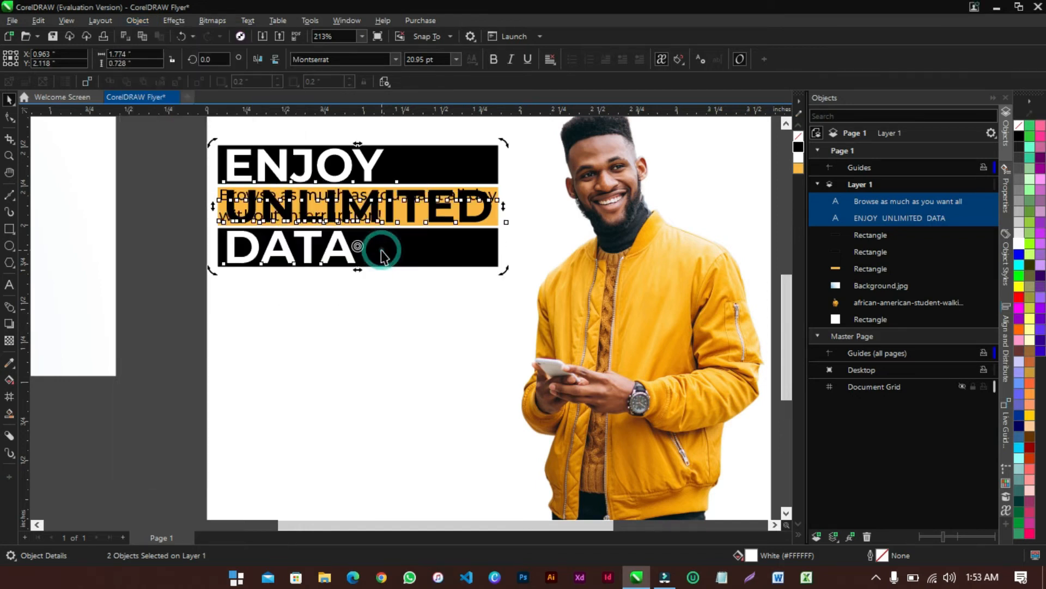
pyautogui.hotkey('ctrl', 'z')
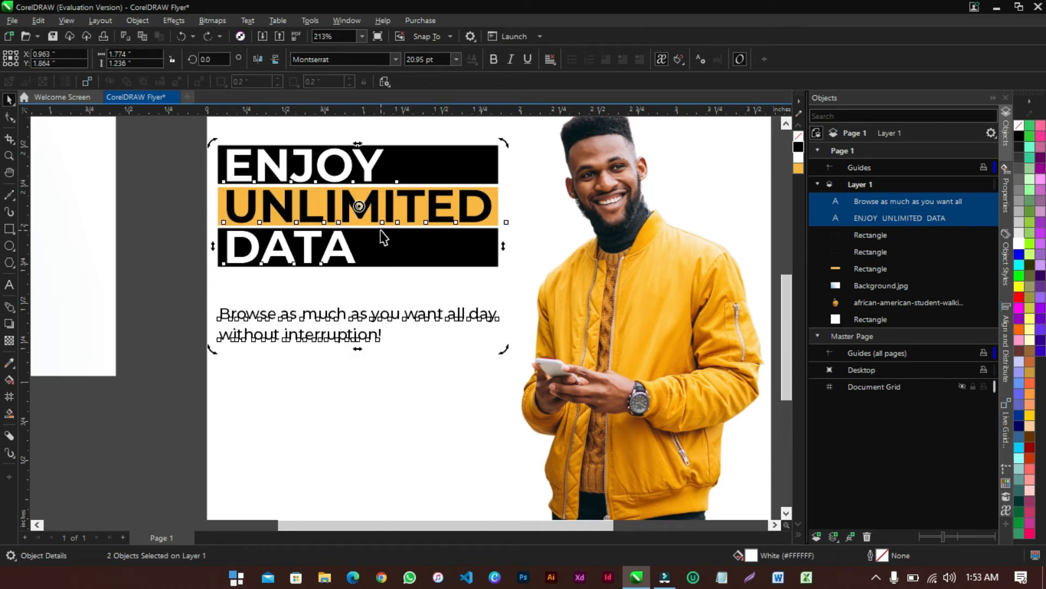
# Align the headline and tagline centres horizontally, then select the headline
pyautogui.click(127, 21)
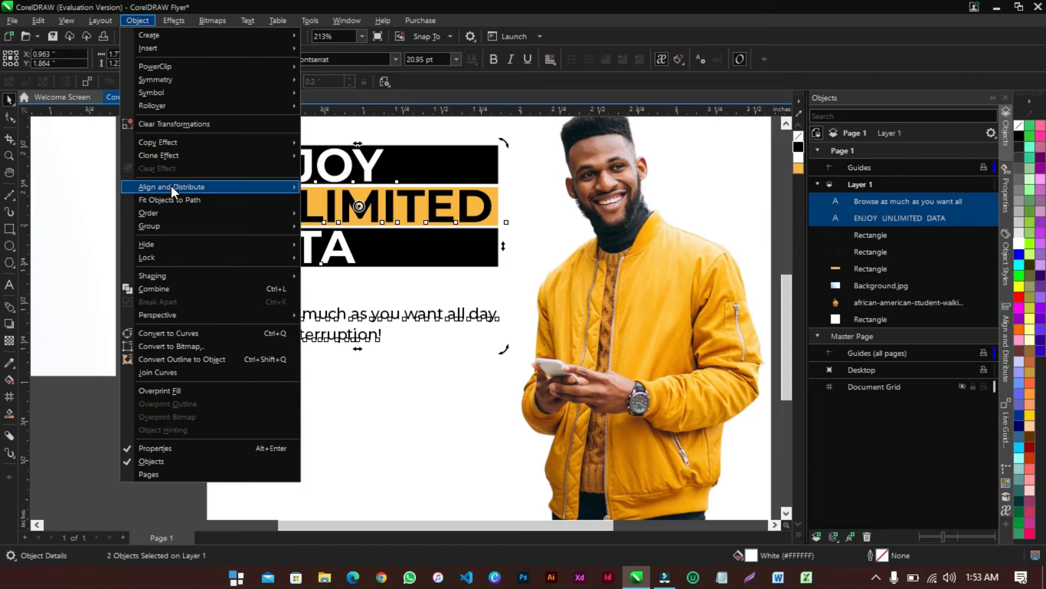
pyautogui.moveTo(171, 186)
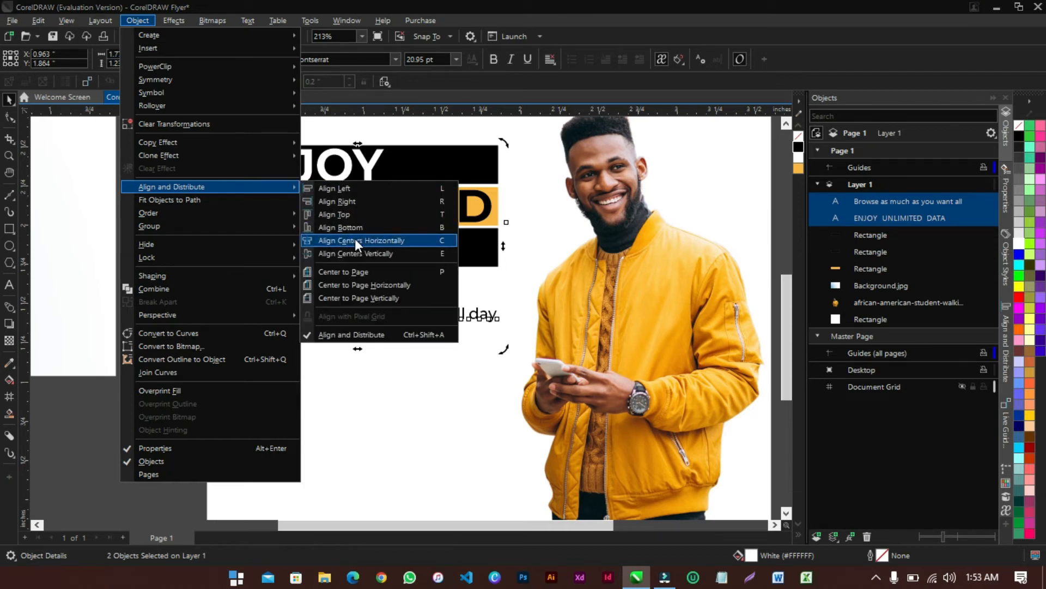
pyautogui.click(374, 240)
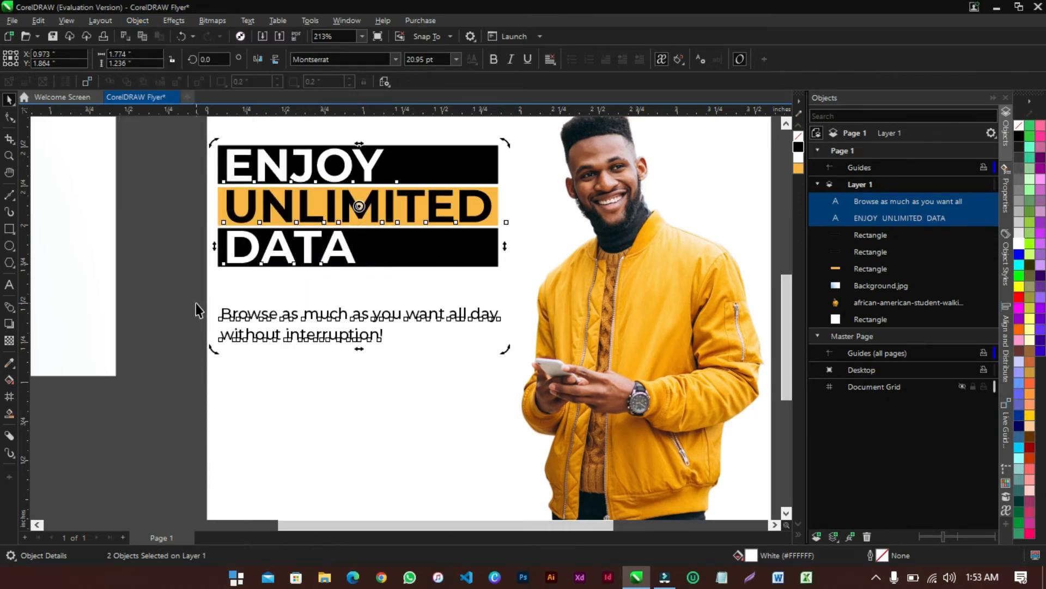
pyautogui.click(169, 308)
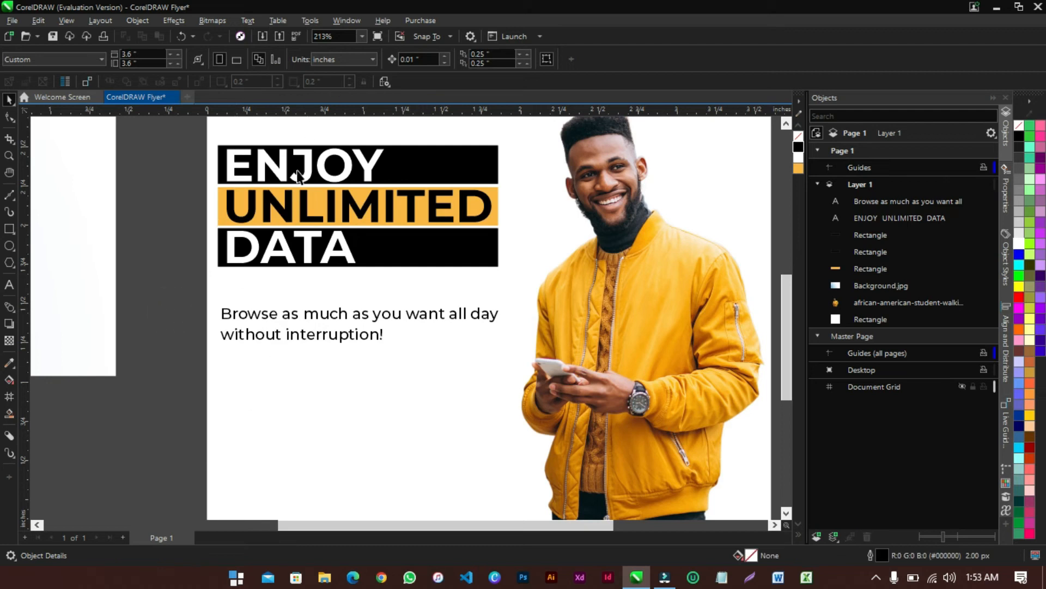
pyautogui.scroll(-3, 217, 308)
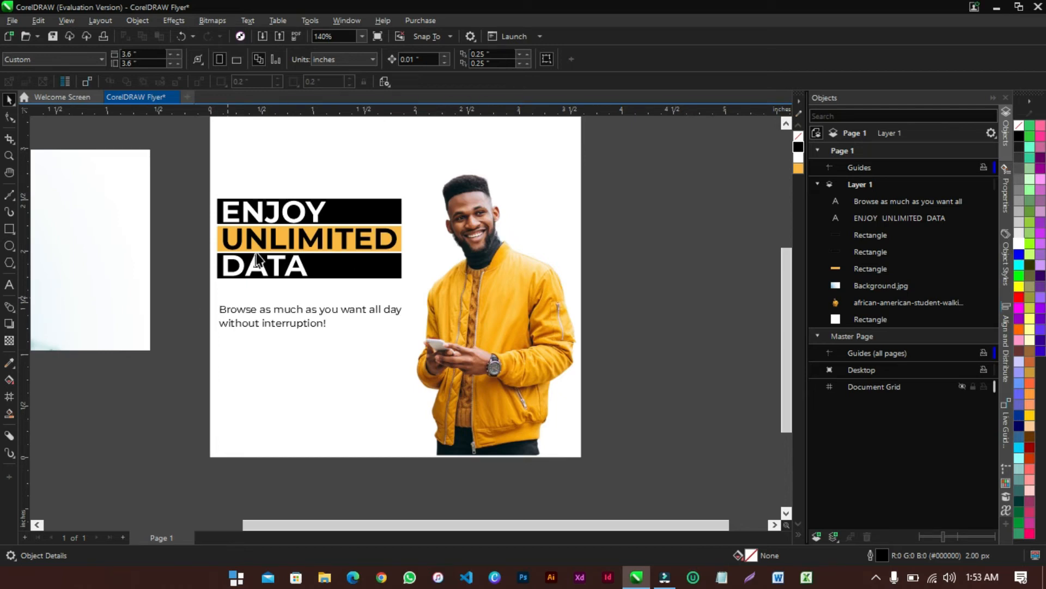
pyautogui.click(259, 218)
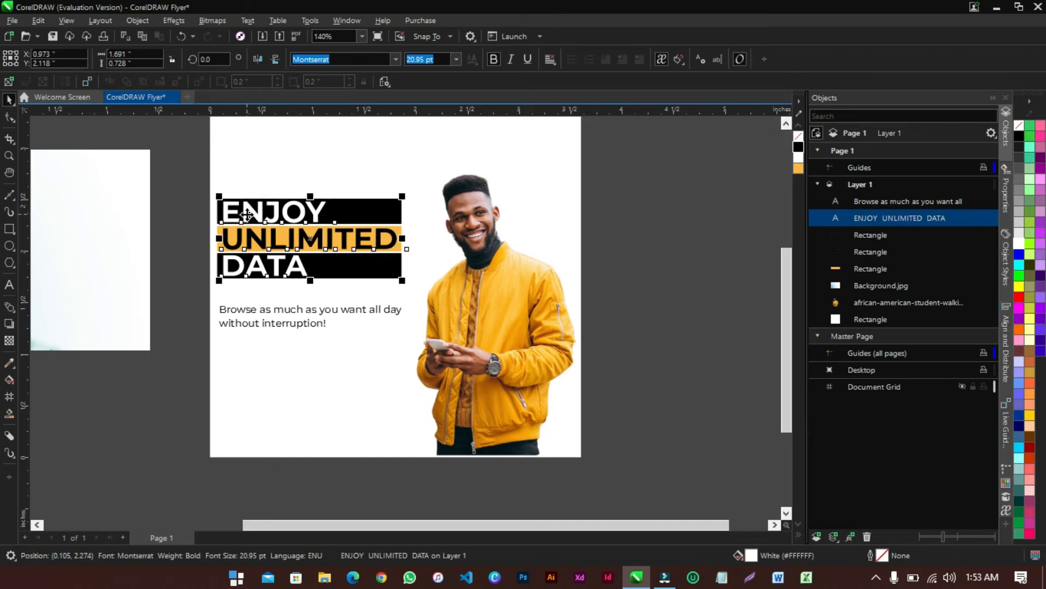
# Drop a black-filled copy of the headline below the tagline
pyautogui.moveTo(246, 216); pyautogui.dragTo(247, 368)
pyautogui.rightClick(248, 367)
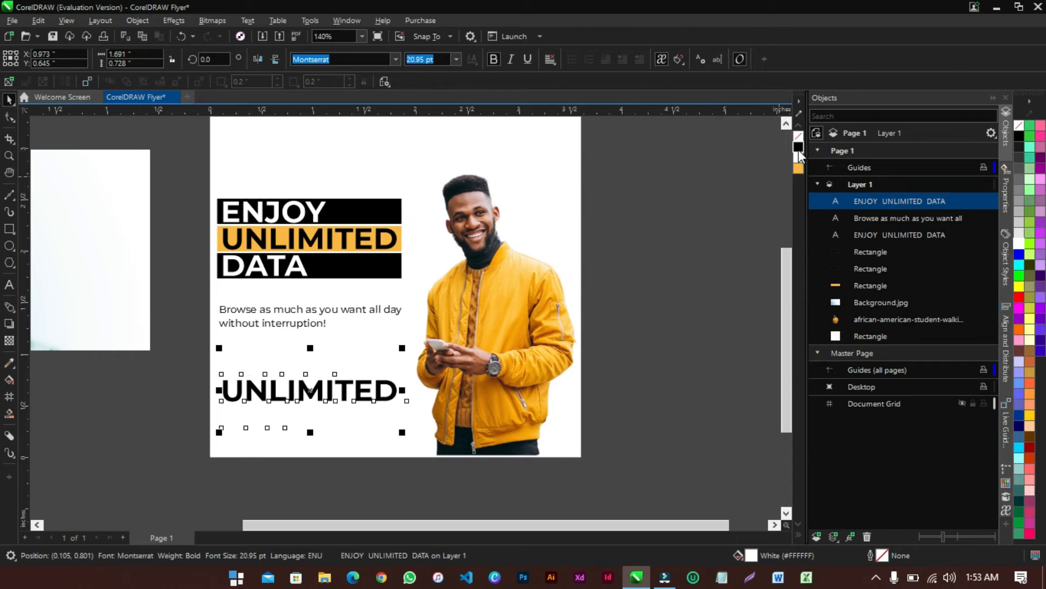
pyautogui.click(799, 148)
# Replace the copy's text with BUY NOW and shrink it to about 16 pt
pyautogui.doubleClick(259, 366)
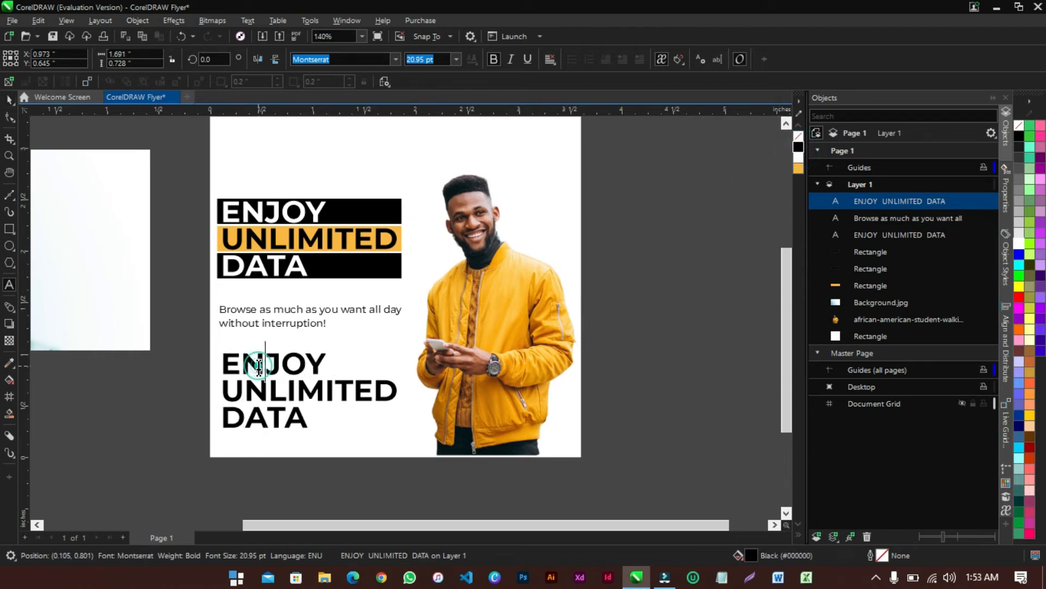
pyautogui.hotkey('ctrl', 'a')
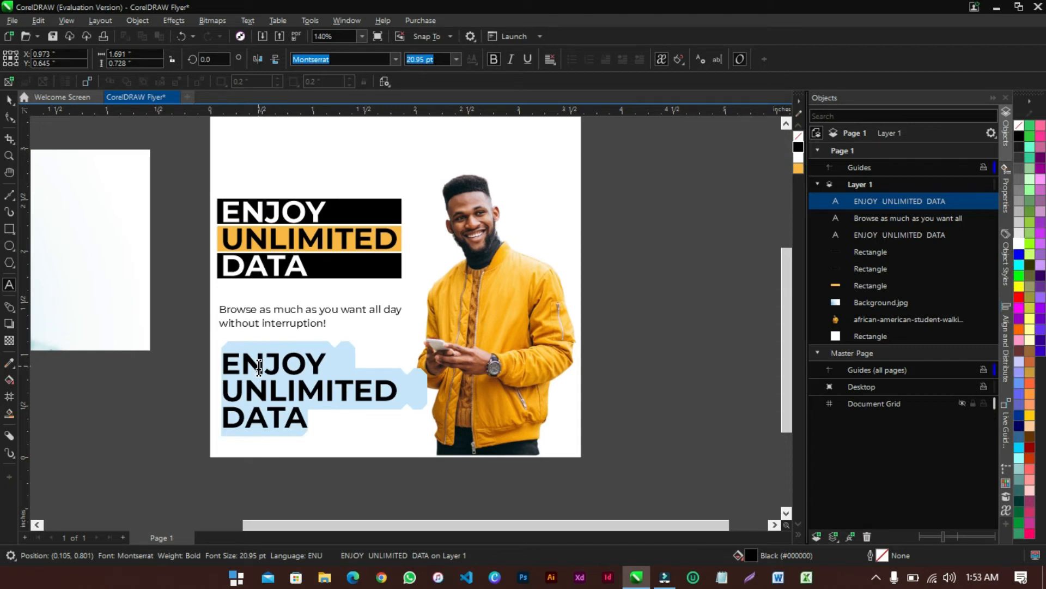
pyautogui.press('BackSpace')
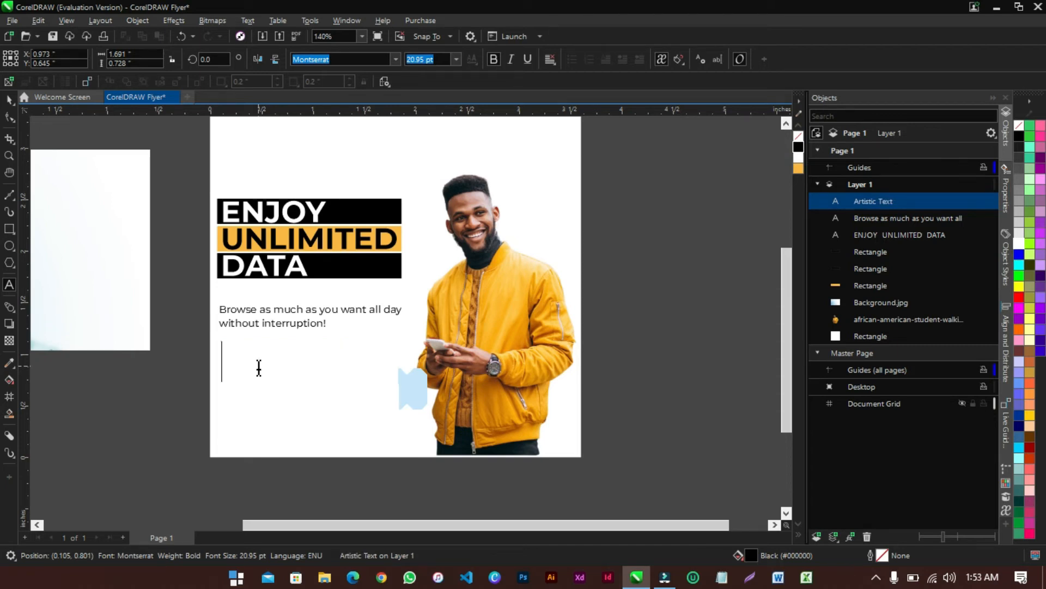
pyautogui.write('BUY NOW')
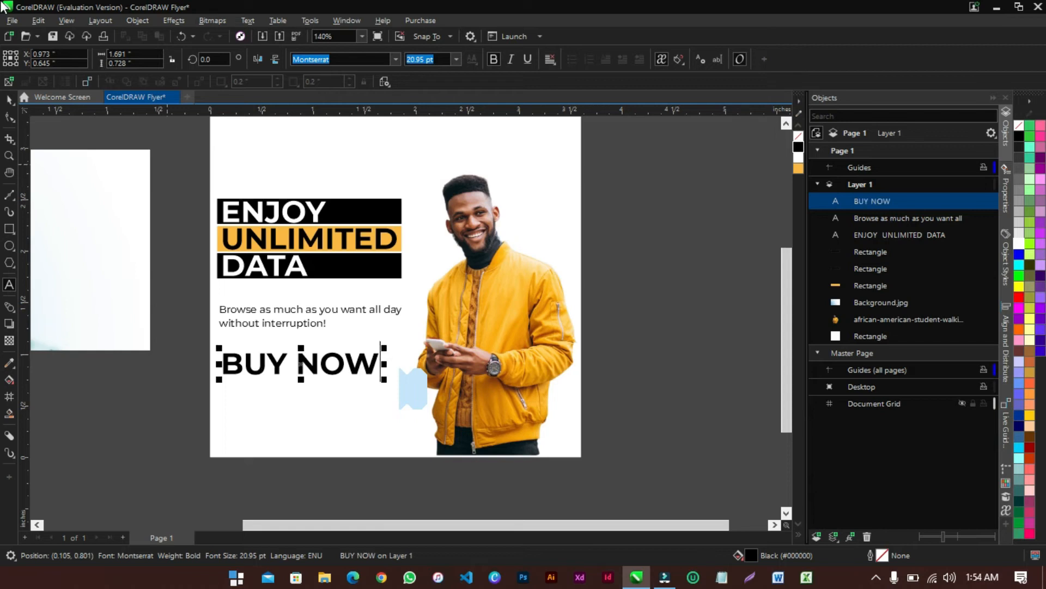
pyautogui.click(9, 99)
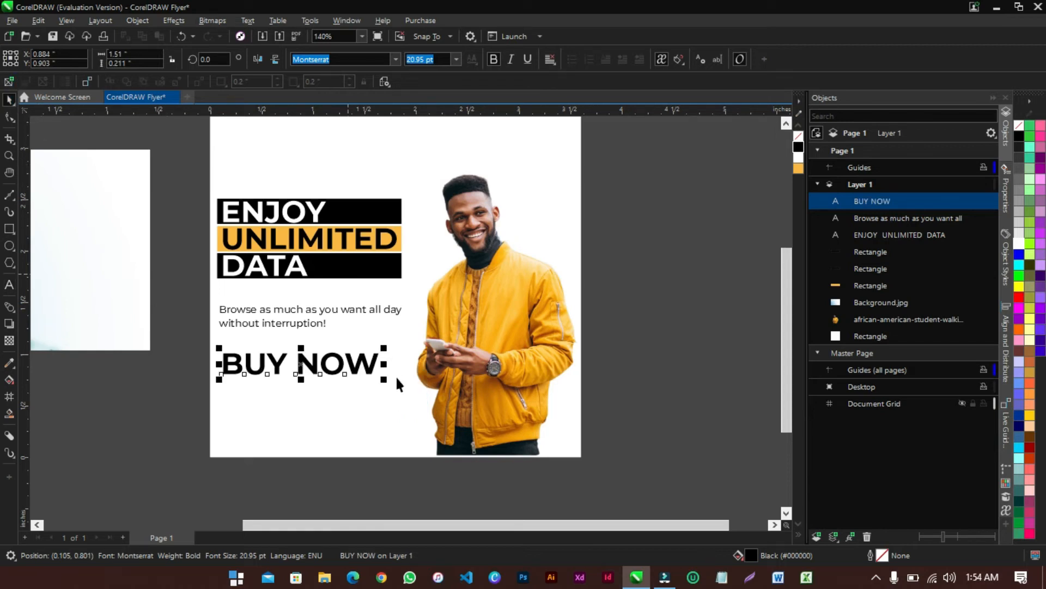
pyautogui.moveTo(386, 385); pyautogui.dragTo(305, 390)
# Copy the DATA black bar onto BUY NOW, fill it orange, and send it back one behind the text
pyautogui.click(370, 271)
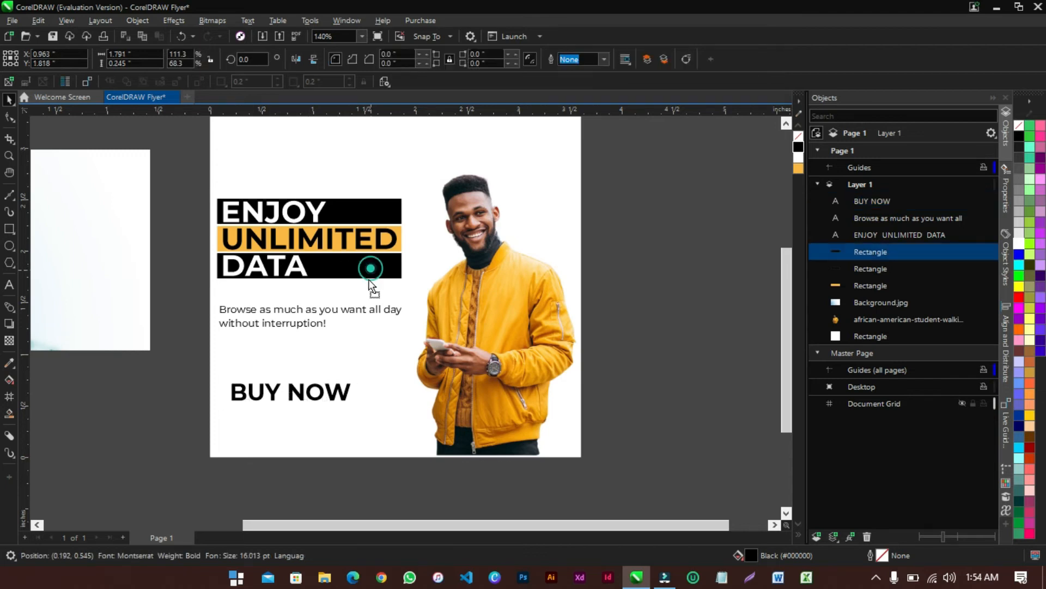
pyautogui.moveTo(362, 308); pyautogui.dragTo(368, 394)
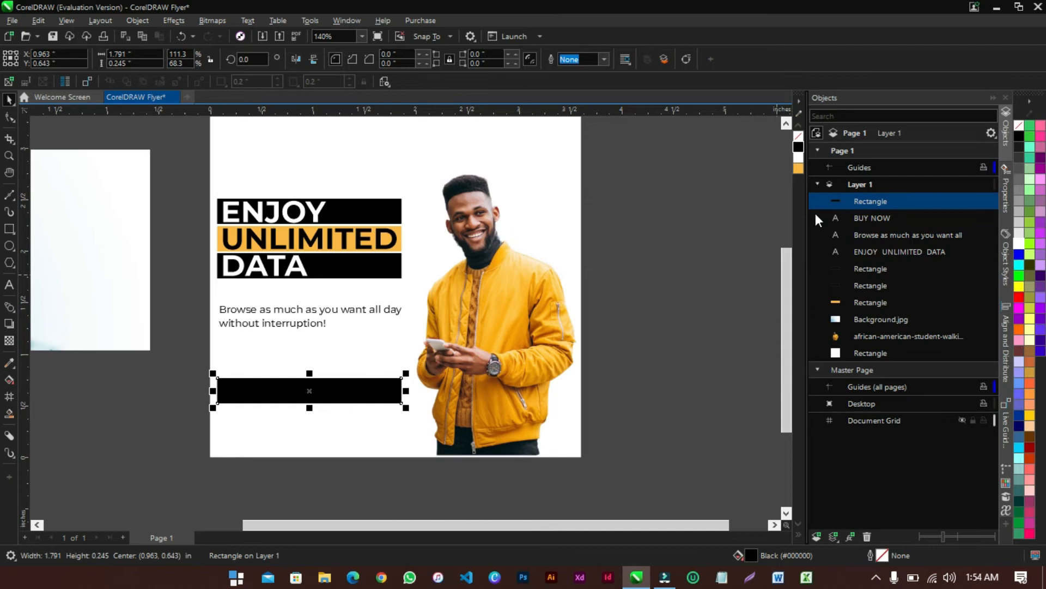
pyautogui.click(798, 168)
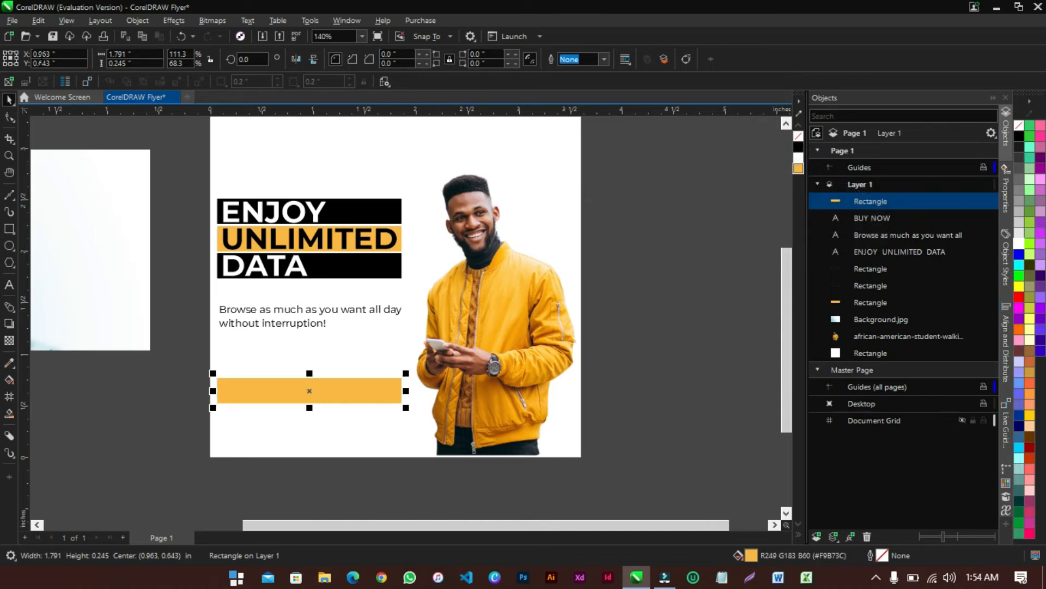
pyautogui.click(137, 21)
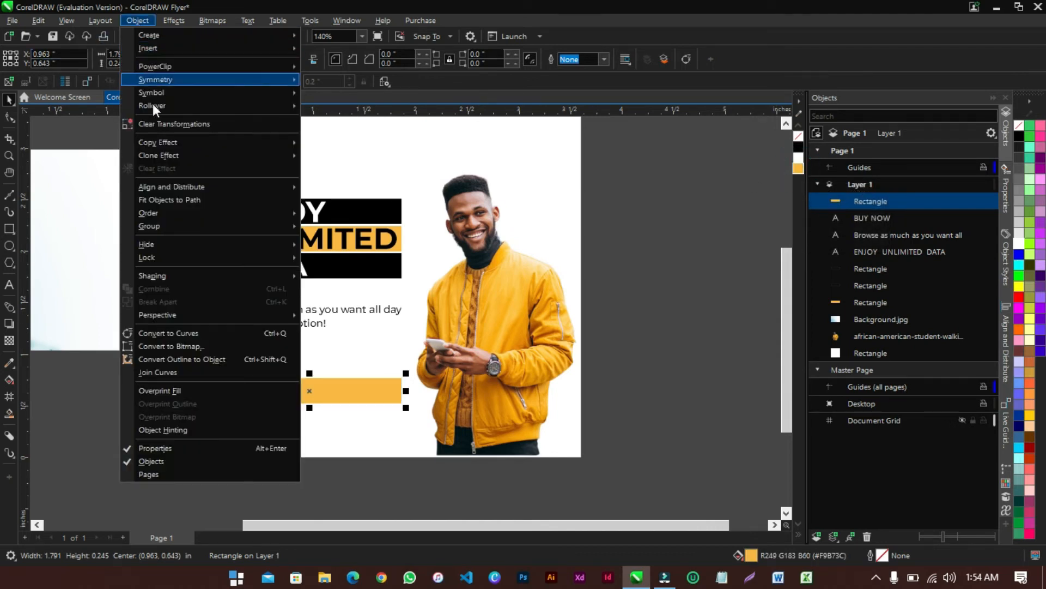
pyautogui.moveTo(166, 190)
pyautogui.moveTo(160, 215)
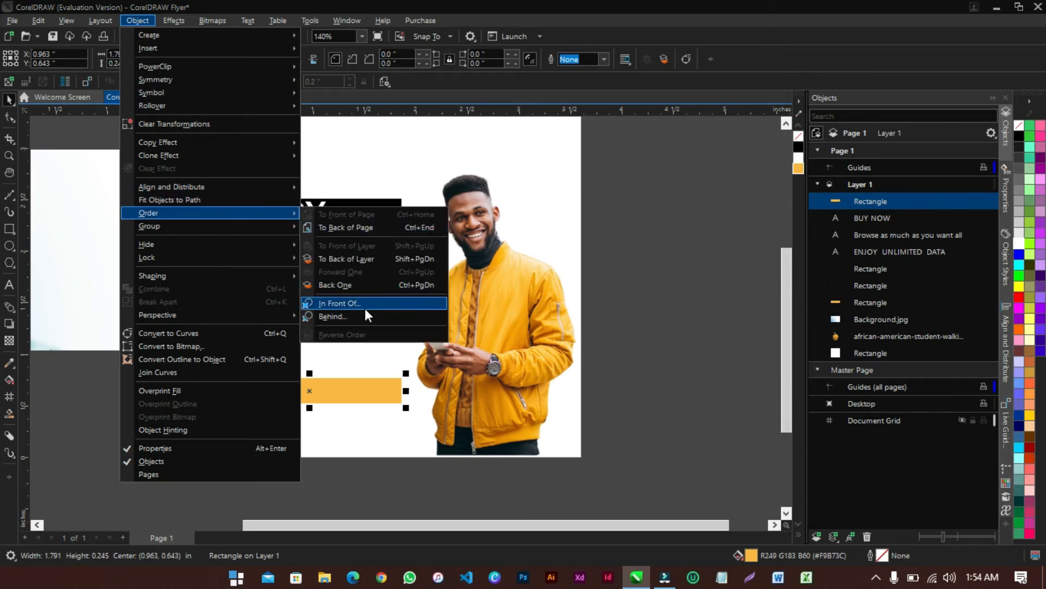
pyautogui.click(358, 286)
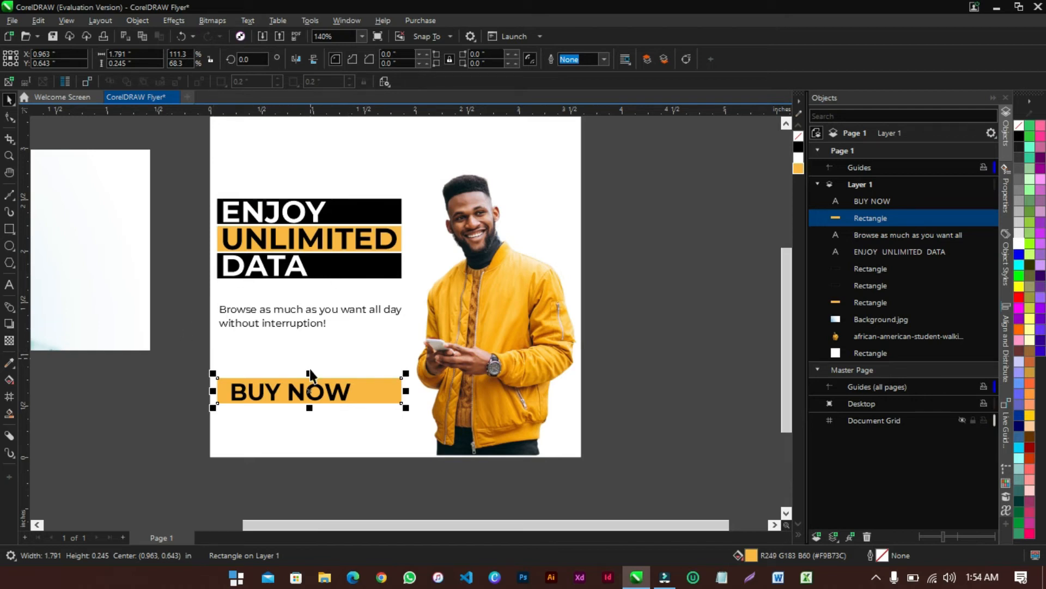
pyautogui.click(177, 368)
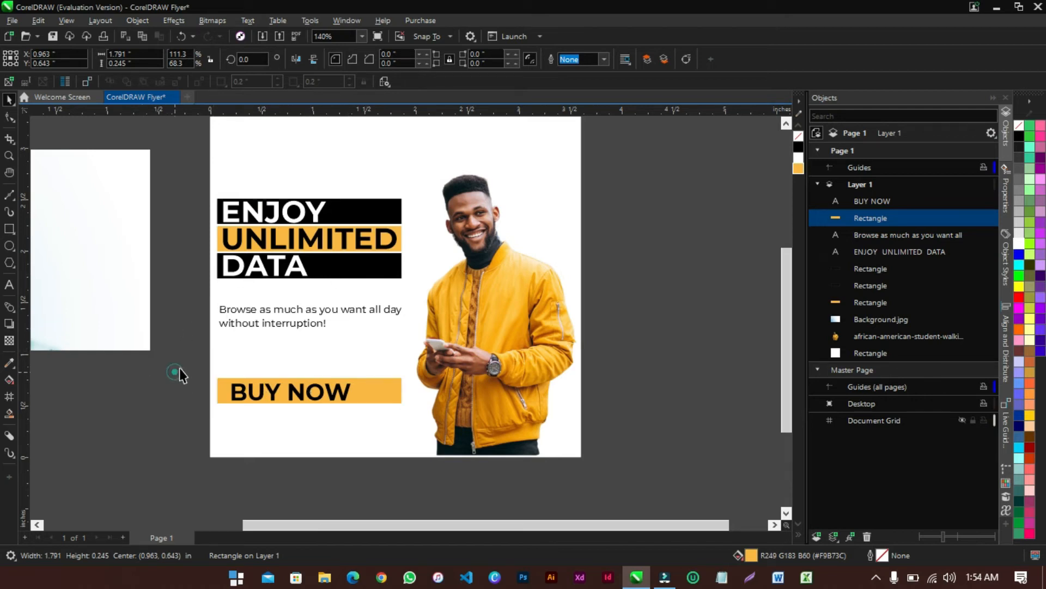
# Left-align the BUY NOW text with the headline
pyautogui.click(276, 394)
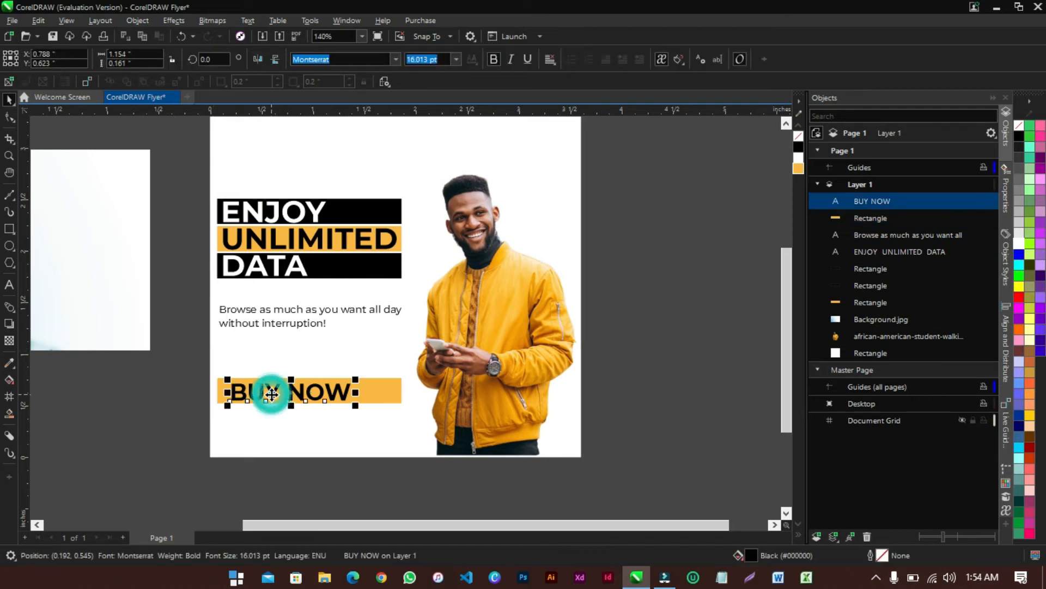
pyautogui.keyDown('shift'); pyautogui.click(299, 268); pyautogui.keyUp('shift')
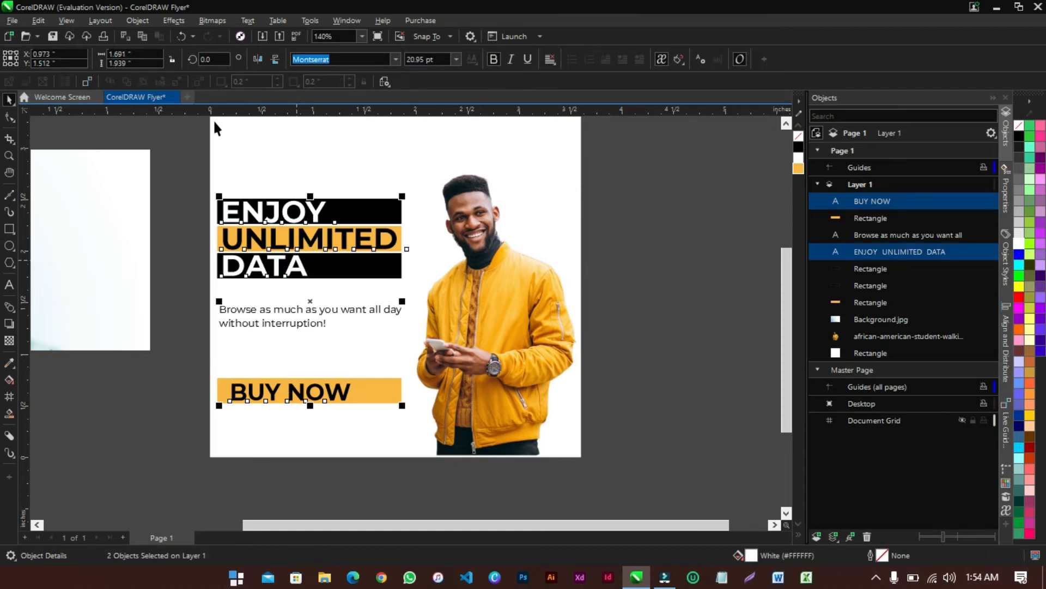
pyautogui.click(136, 21)
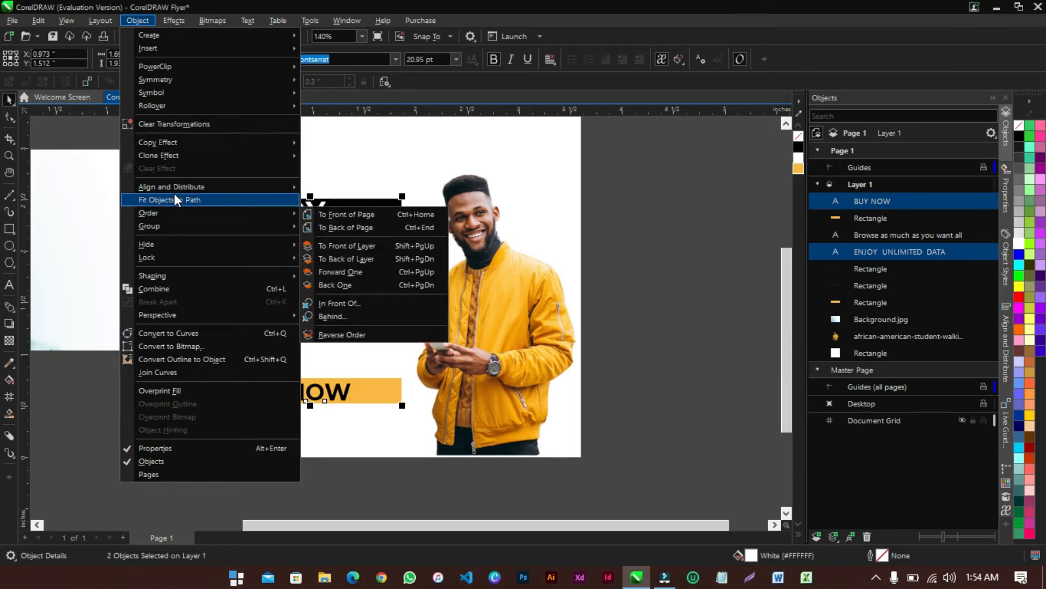
pyautogui.moveTo(175, 185)
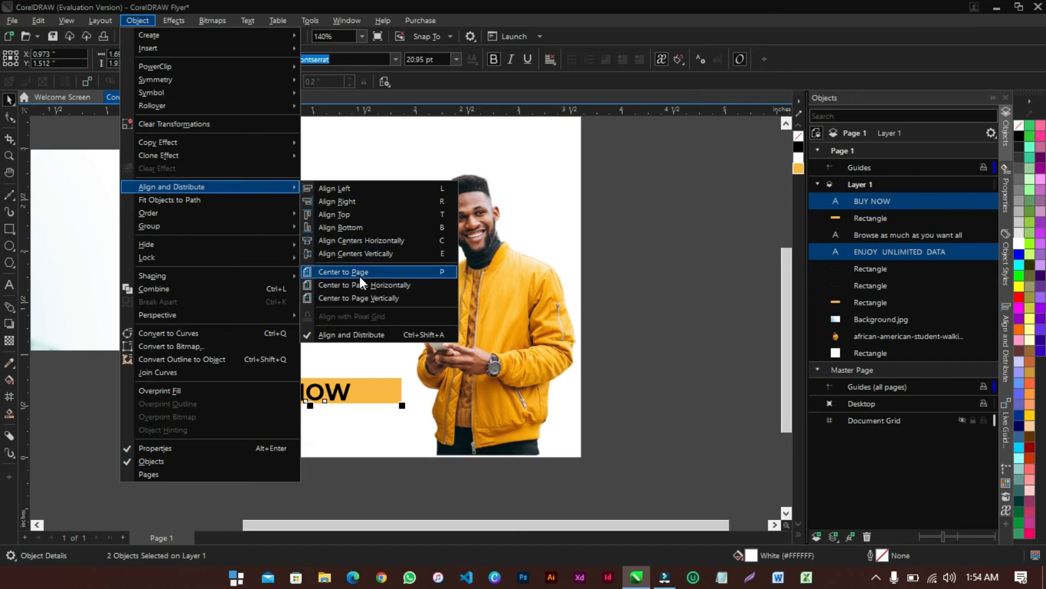
pyautogui.click(349, 188)
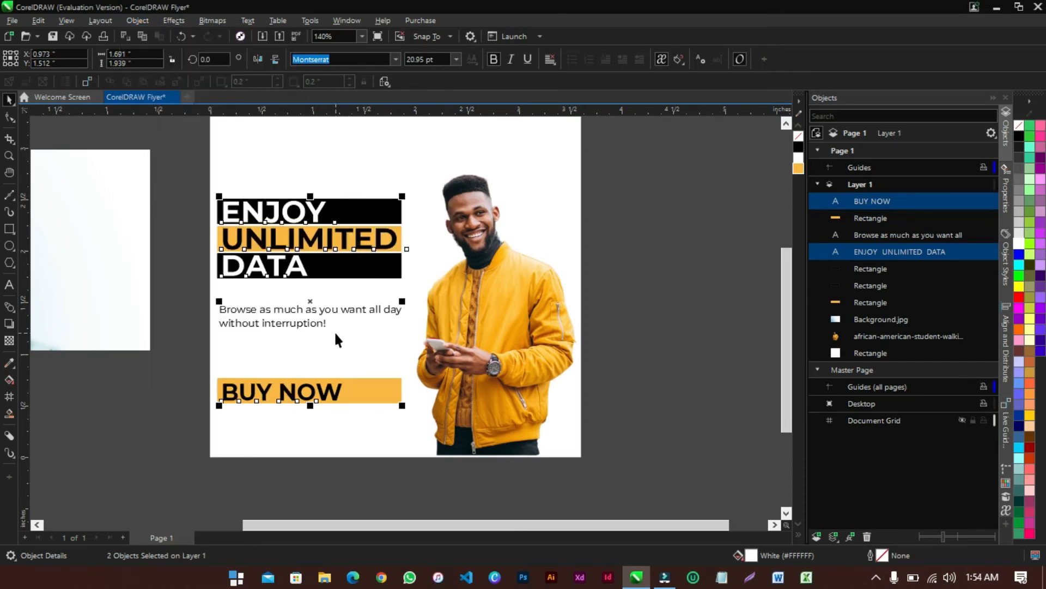
# Left-align the orange bar with the black DATA bar and narrow it to 1.275 inches
pyautogui.click(366, 384)
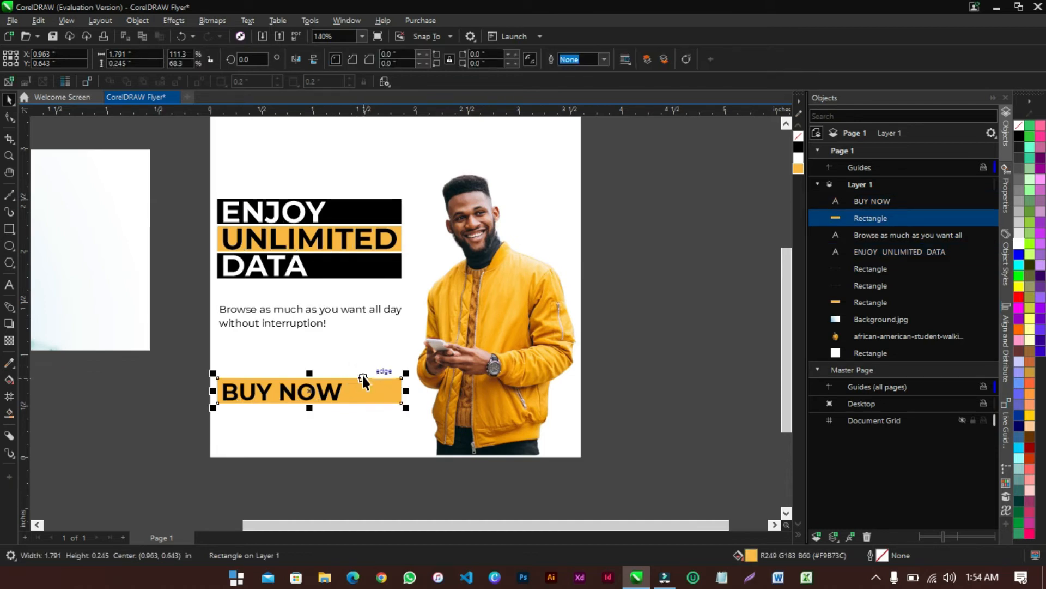
pyautogui.keyDown('shift'); pyautogui.click(371, 271); pyautogui.keyUp('shift')
pyautogui.click(136, 22)
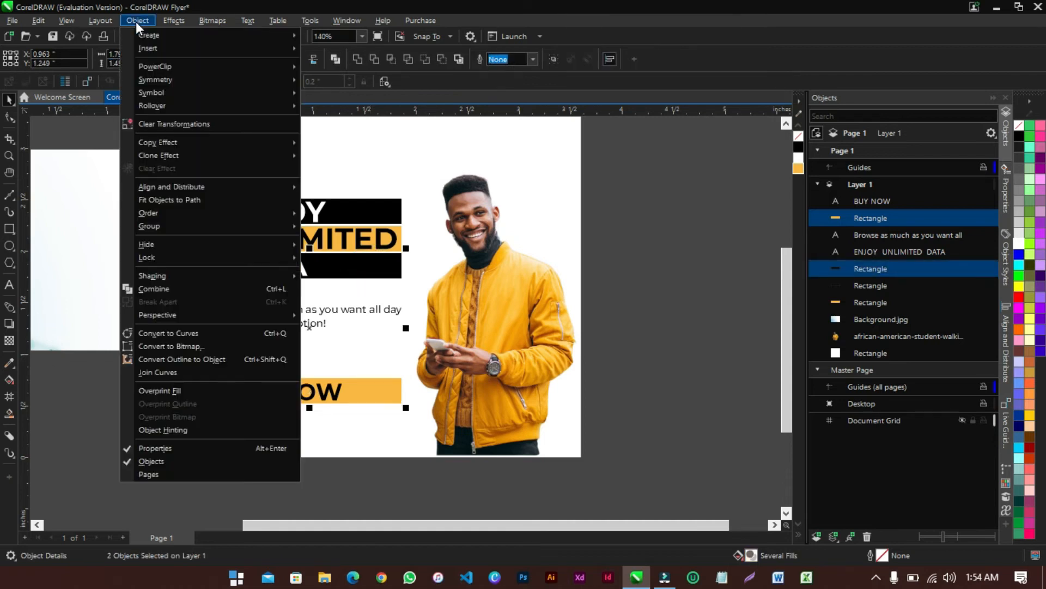
pyautogui.moveTo(156, 187)
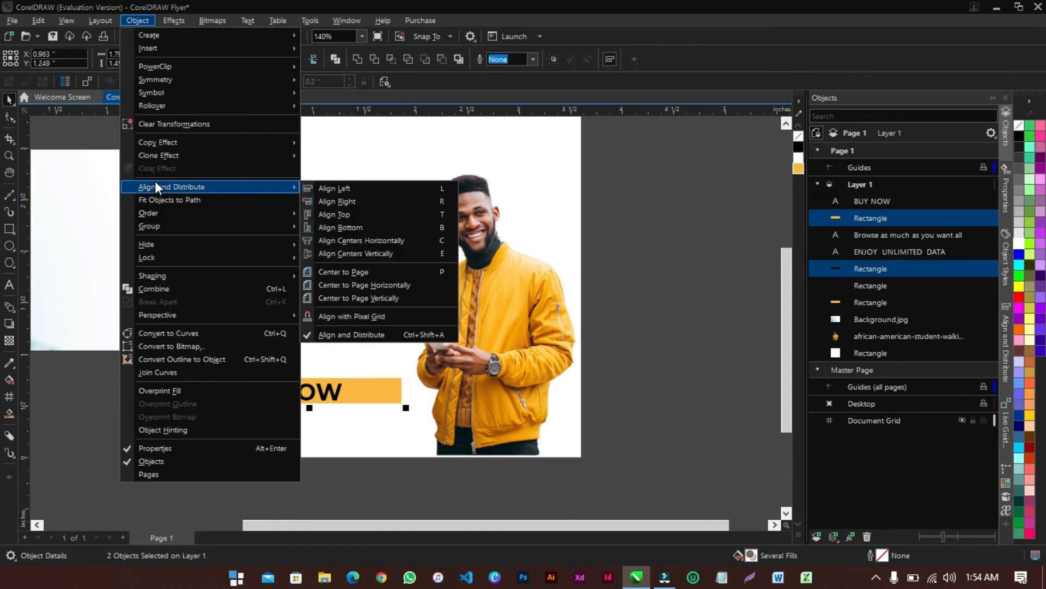
pyautogui.click(368, 188)
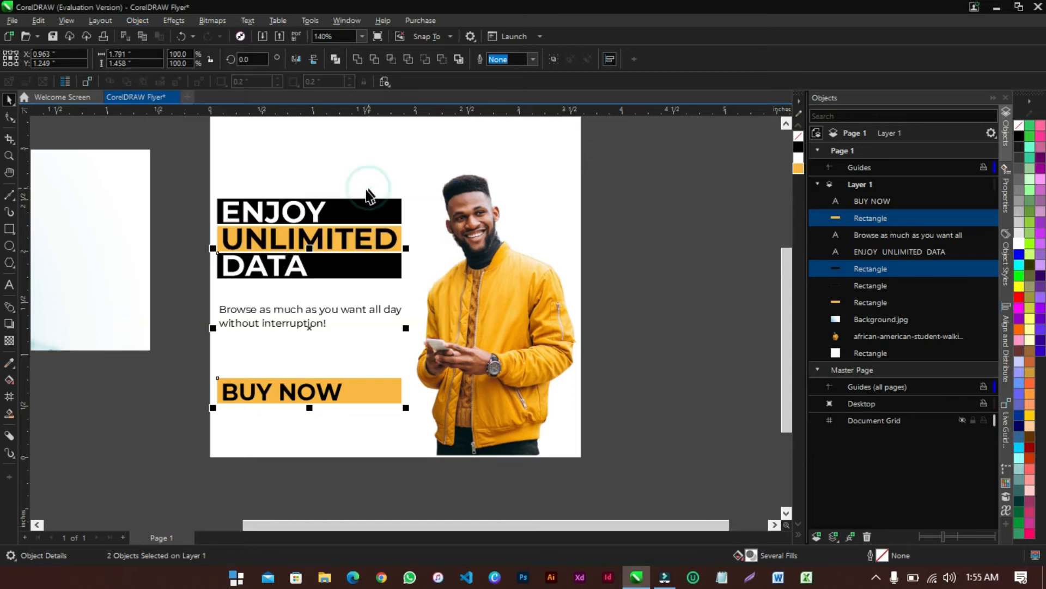
pyautogui.click(381, 391)
pyautogui.moveTo(394, 402); pyautogui.dragTo(356, 410)
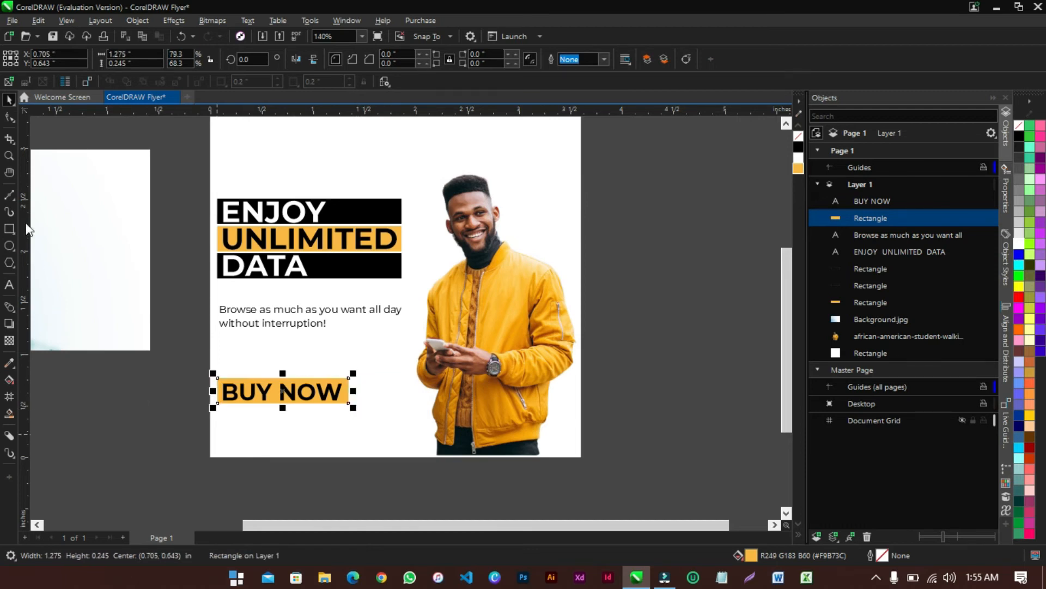
# Zoom in on the BUY NOW button and centre its text horizontally on the orange bar
pyautogui.click(8, 155)
pyautogui.moveTo(198, 363); pyautogui.dragTo(402, 431)
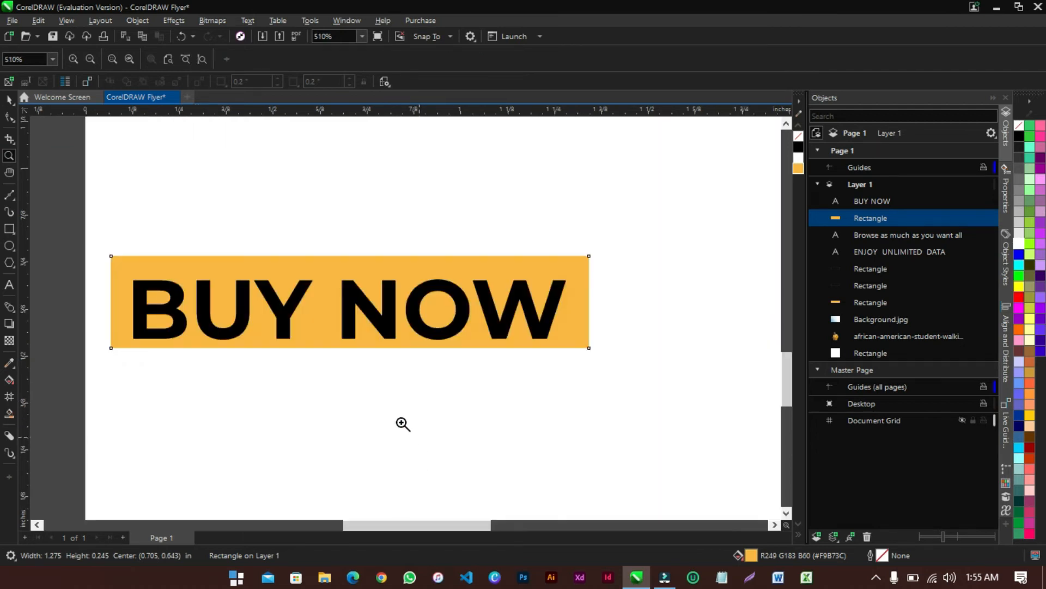
pyautogui.click(8, 100)
pyautogui.click(206, 303)
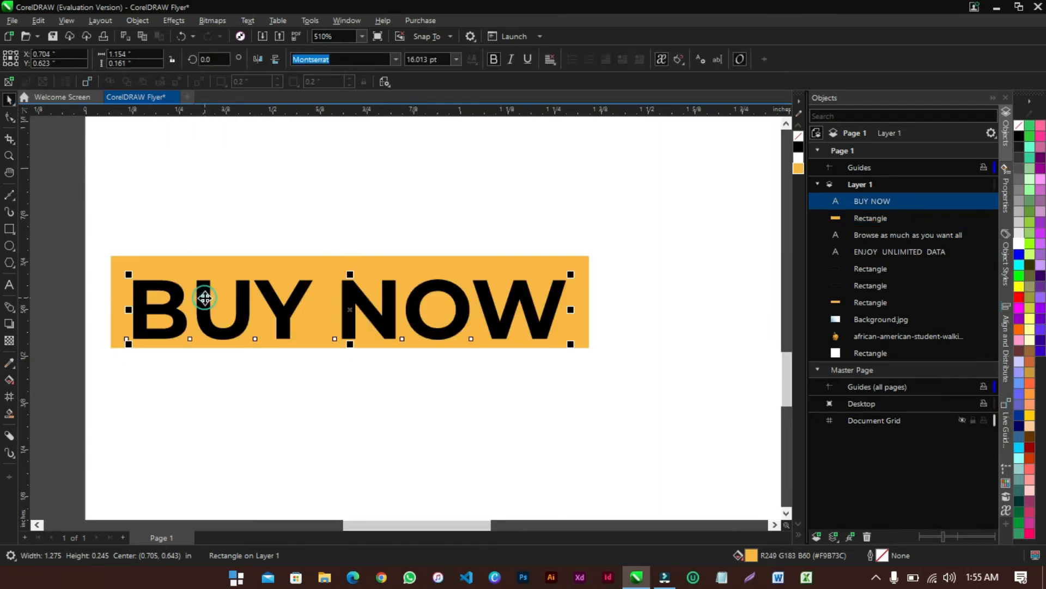
pyautogui.keyDown('shift'); pyautogui.click(186, 257); pyautogui.keyUp('shift')
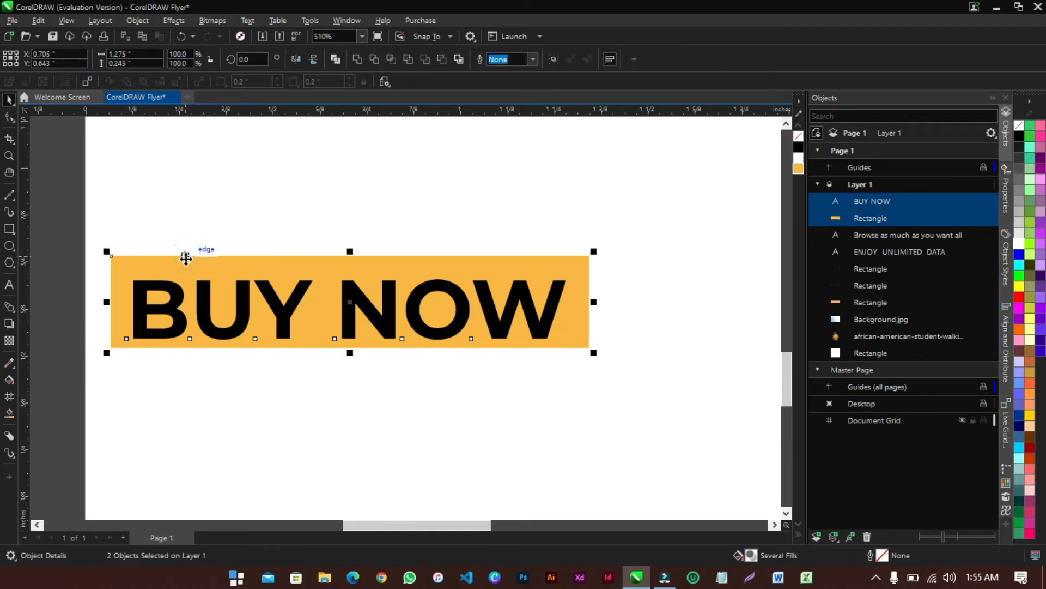
pyautogui.click(137, 21)
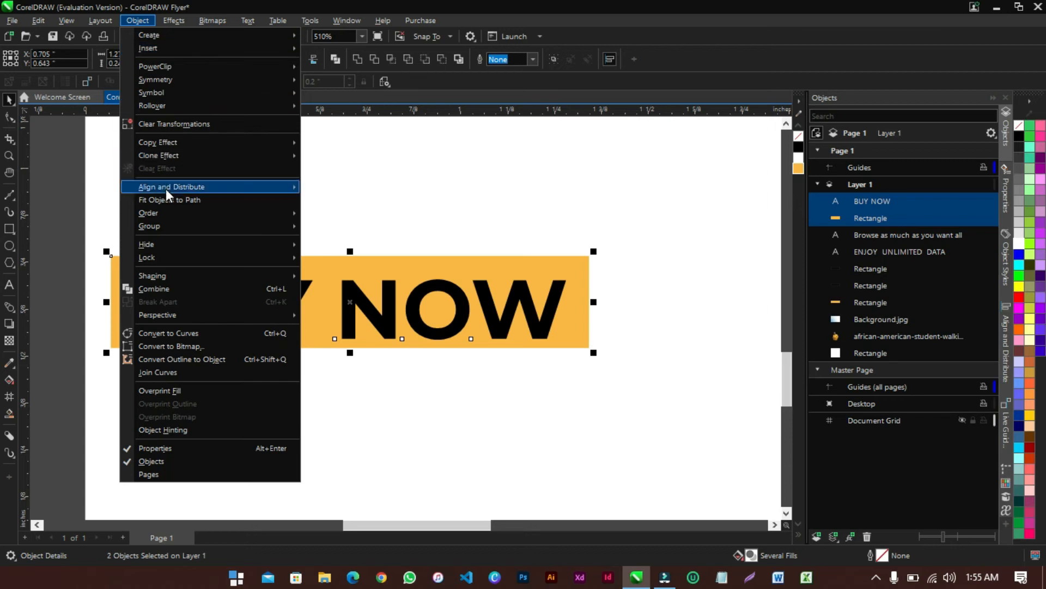
pyautogui.moveTo(187, 191)
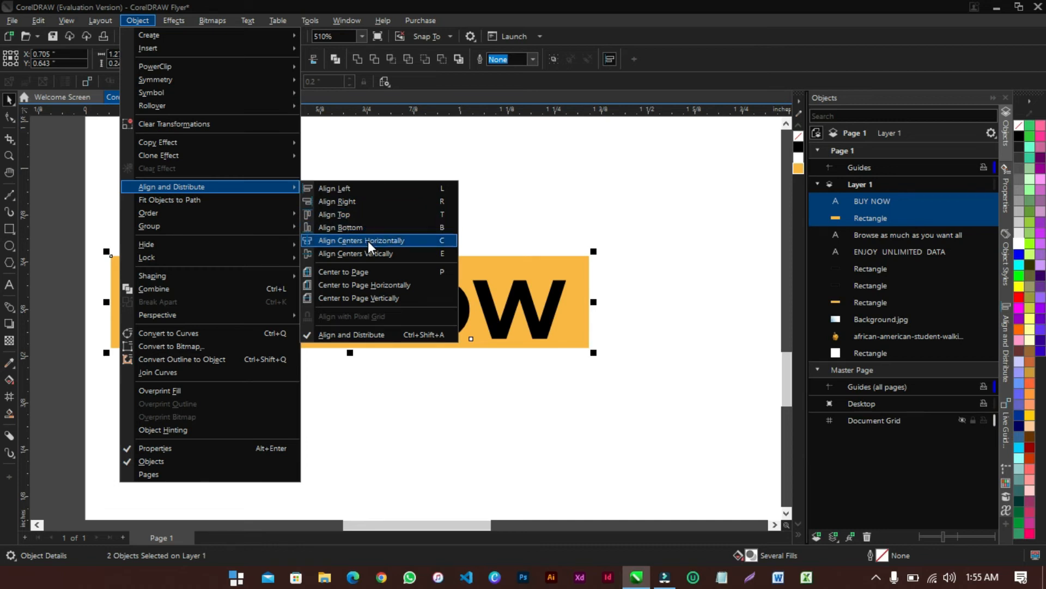
pyautogui.click(401, 241)
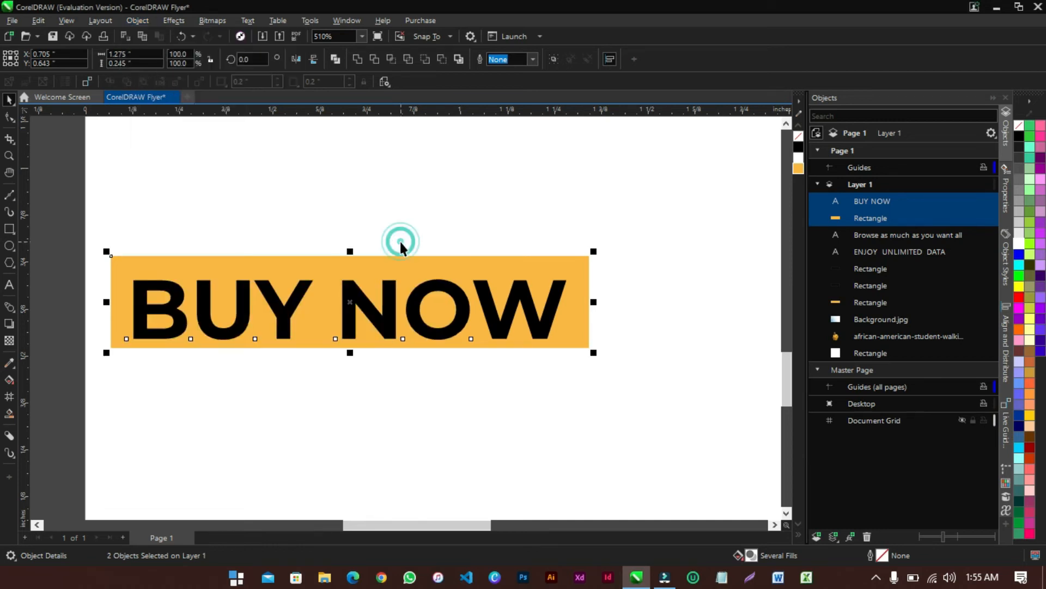
# Centre the BUY NOW text vertically on the bar and select the bar for corner editing
pyautogui.click(135, 21)
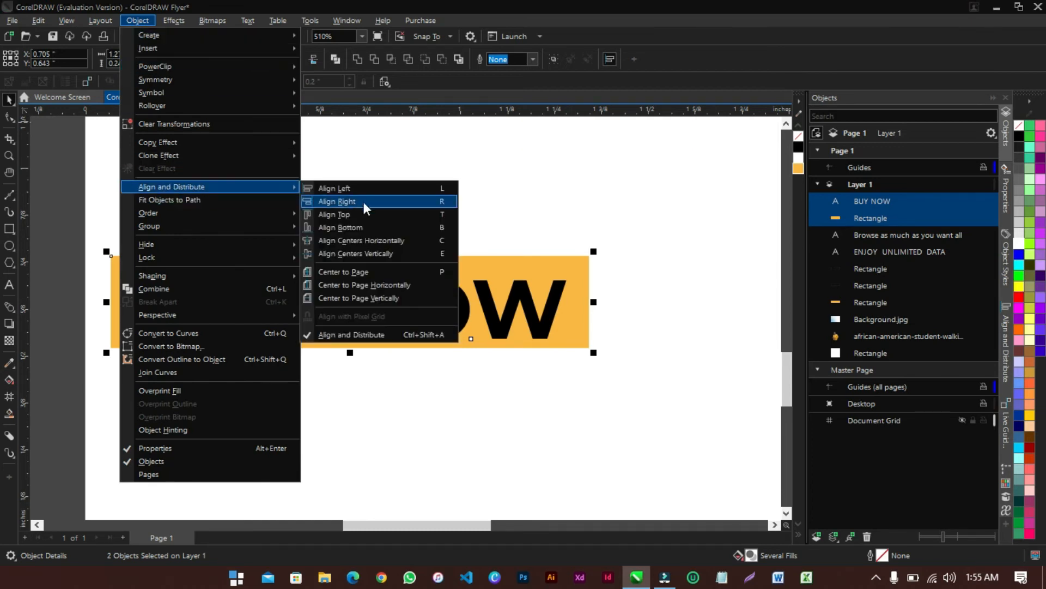
pyautogui.click(378, 253)
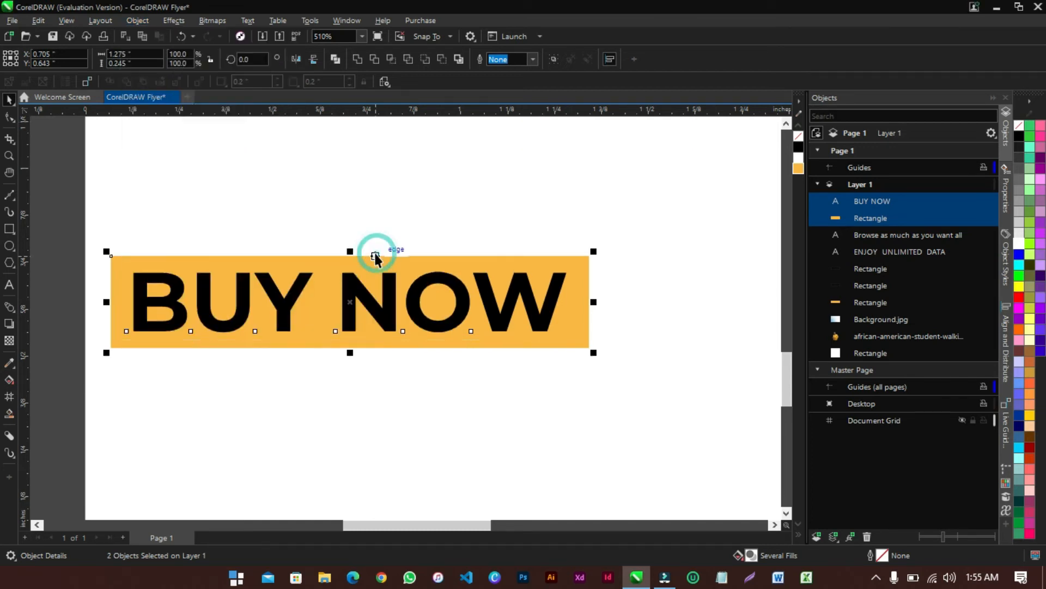
pyautogui.click(347, 371)
pyautogui.click(303, 346)
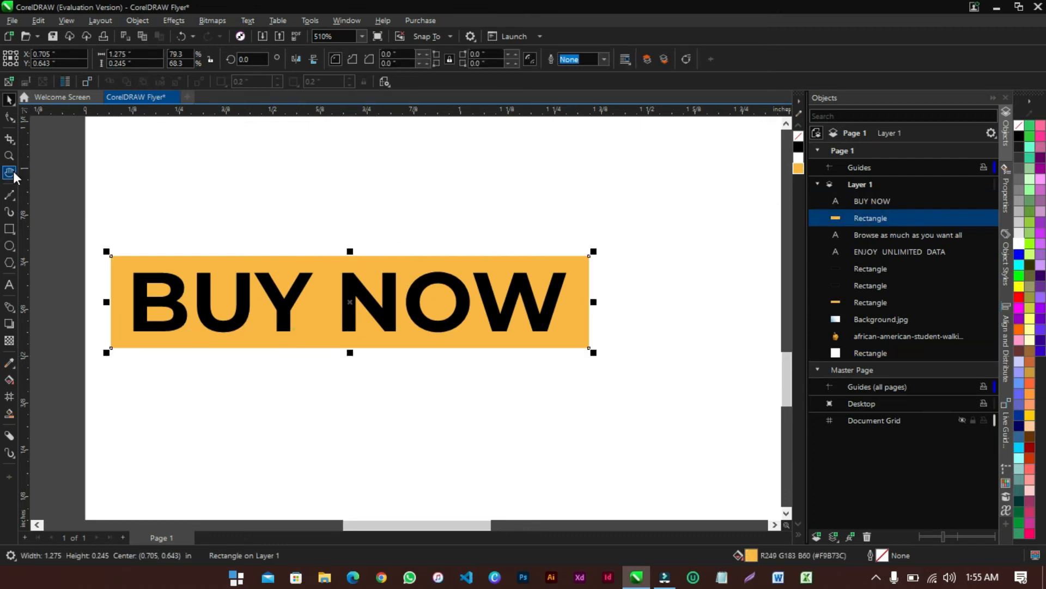
pyautogui.click(9, 117)
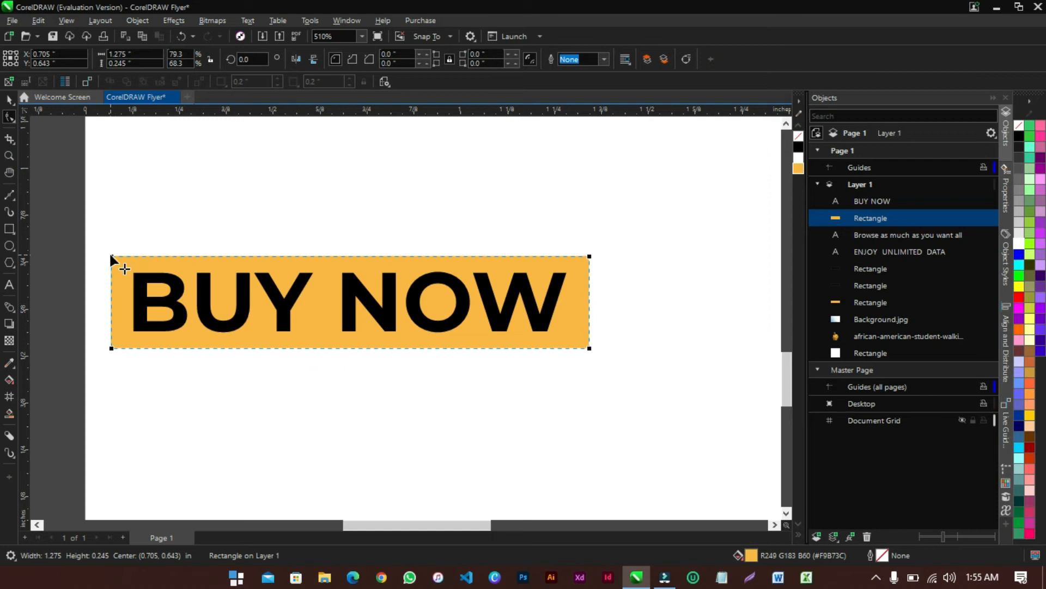
# Round the corners of the BUY NOW bar with the Shape tool
pyautogui.moveTo(111, 257); pyautogui.dragTo(111, 266)
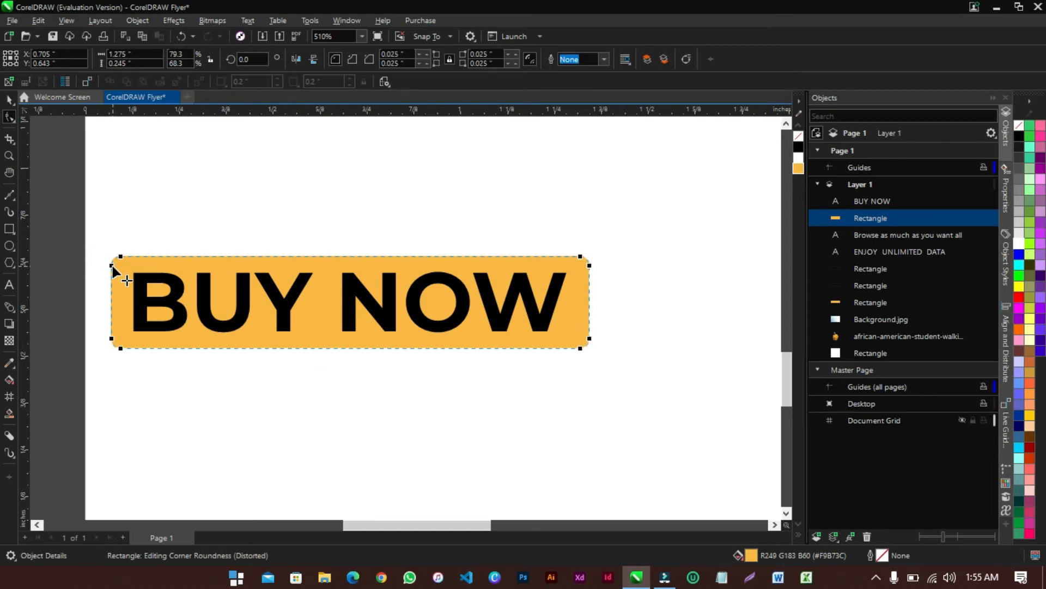
pyautogui.click(9, 99)
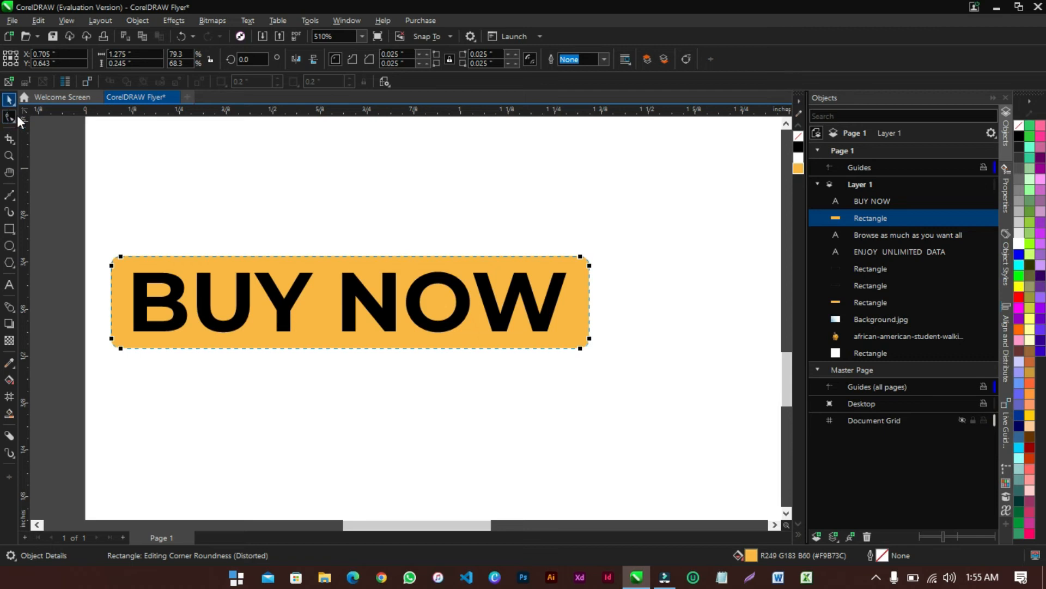
pyautogui.click(44, 177)
pyautogui.scroll(-3, 237, 343)
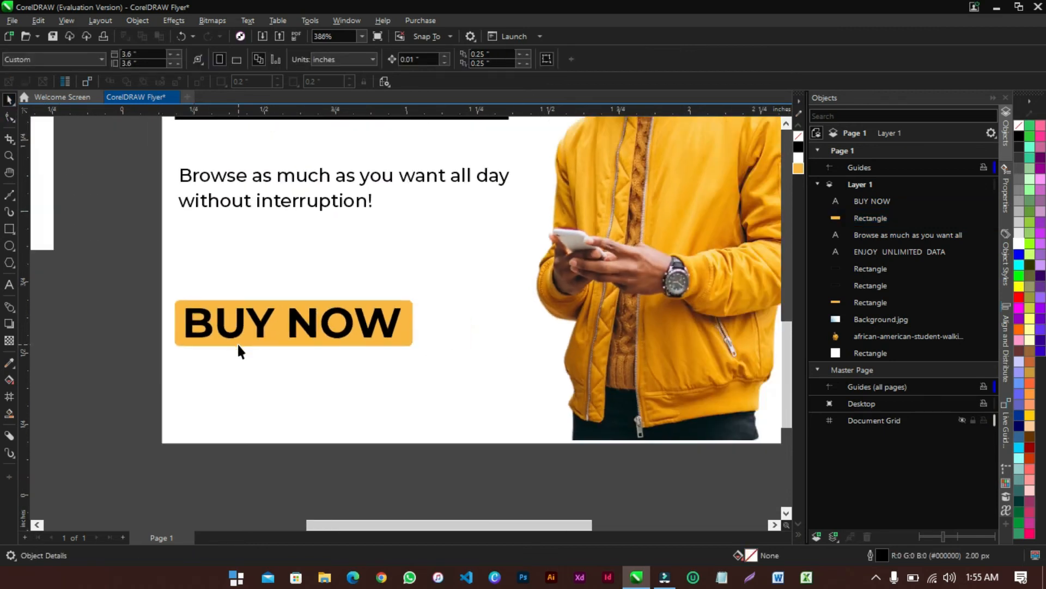
pyautogui.scroll(-1, 237, 342)
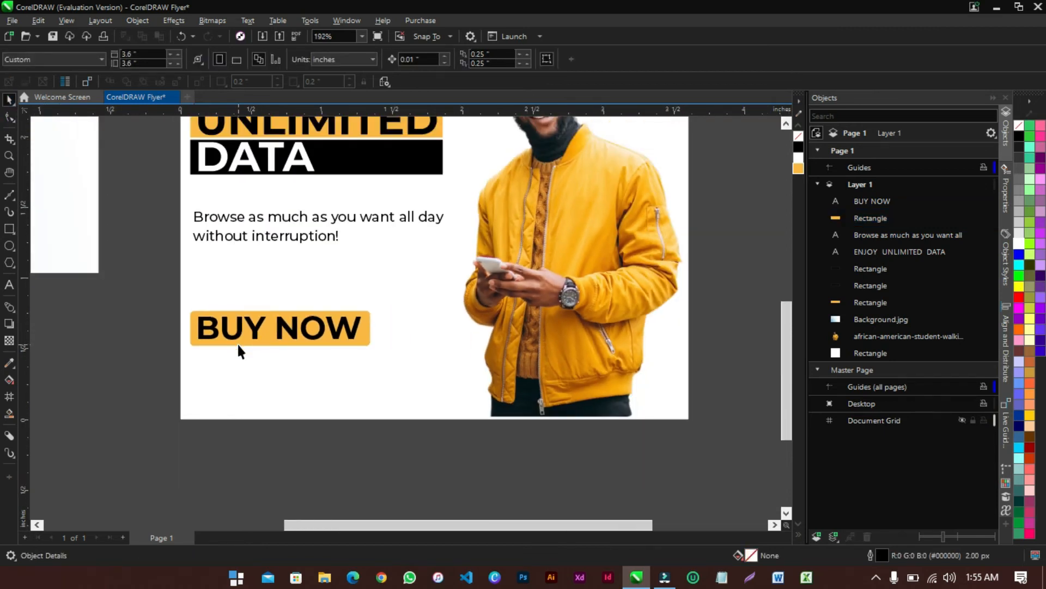
pyautogui.scroll(2, 237, 342)
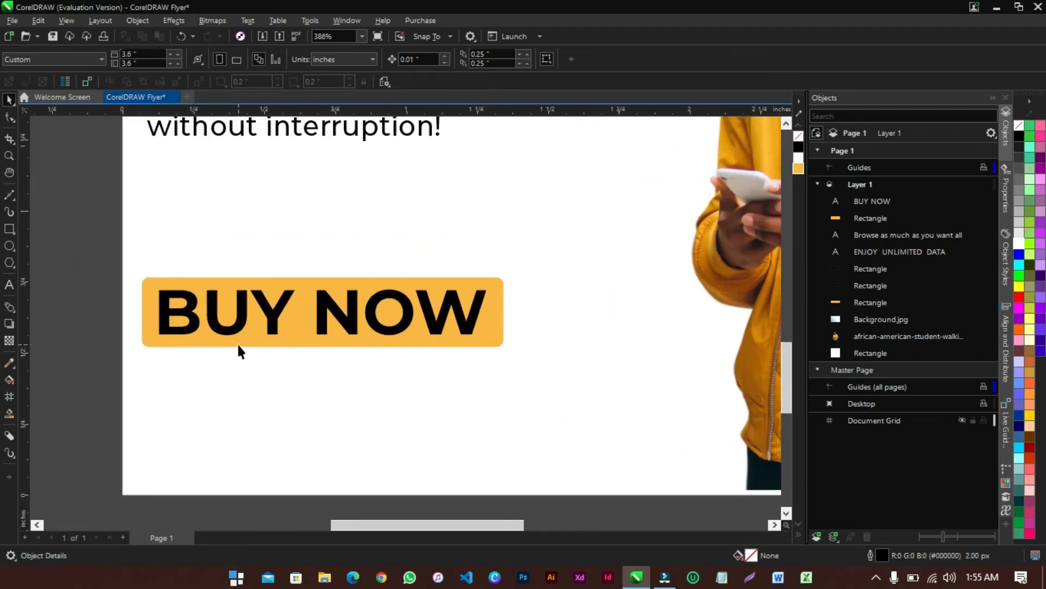
# Make the BUY NOW text orange and fill its bar black
pyautogui.click(271, 323)
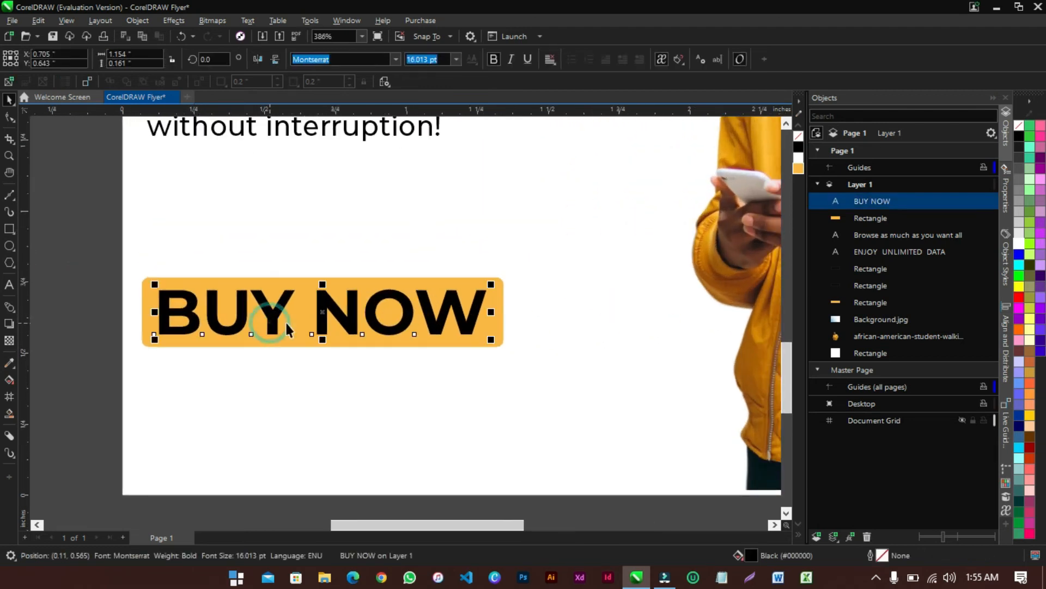
pyautogui.click(802, 170)
pyautogui.click(473, 283)
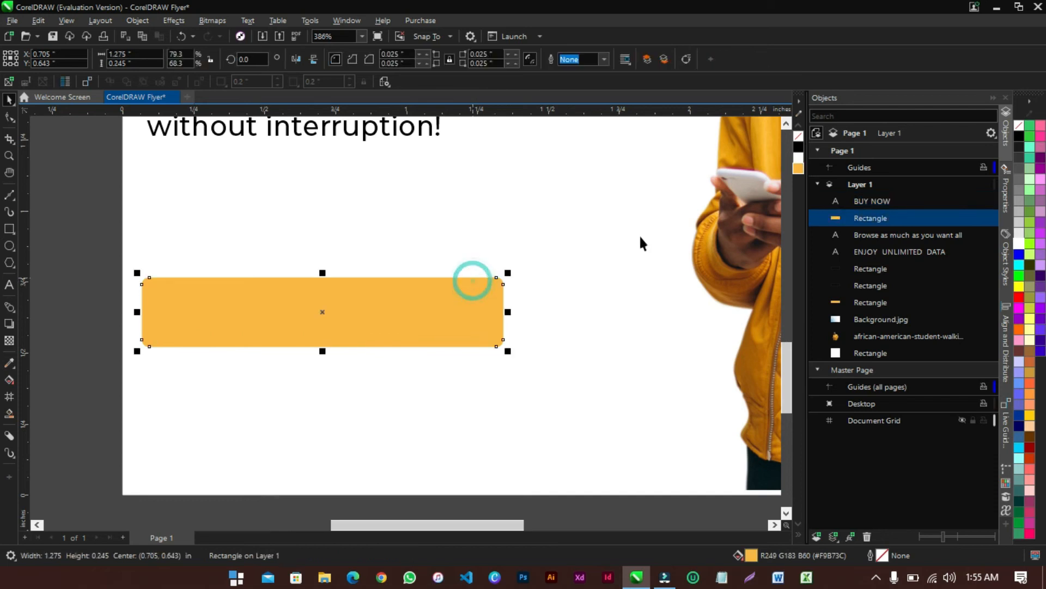
pyautogui.click(799, 147)
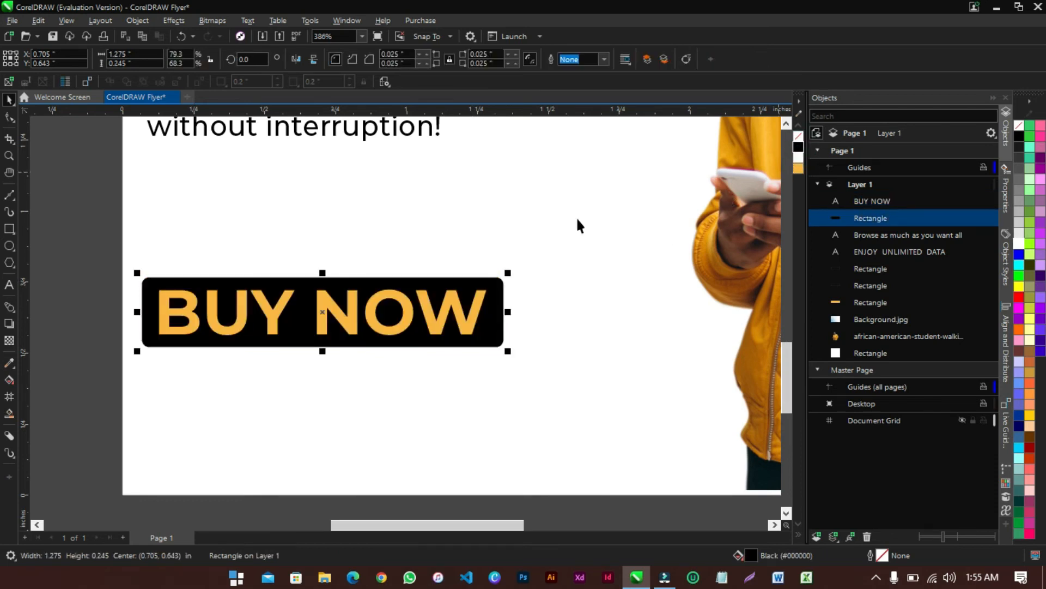
pyautogui.click(106, 351)
# Drop a copy of the BUY NOW text below the button and fill it black
pyautogui.scroll(-5, 268, 347)
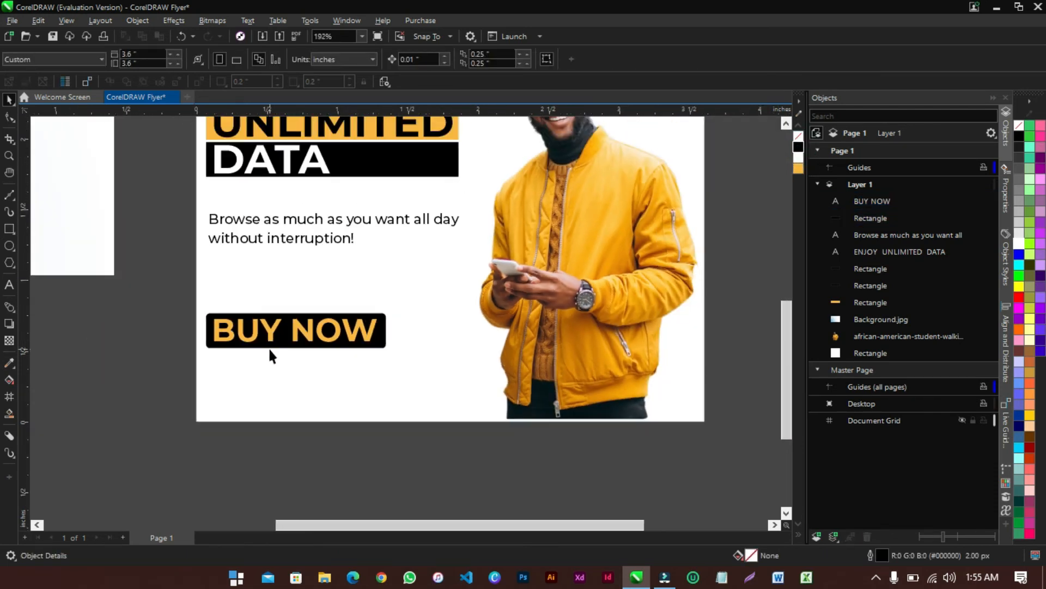
pyautogui.scroll(4, 269, 347)
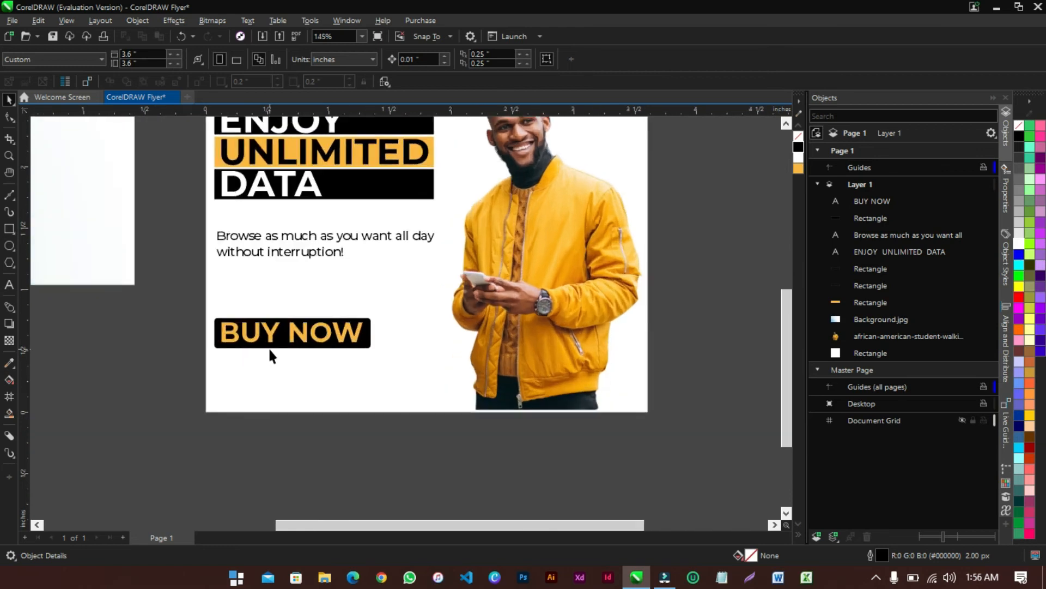
pyautogui.scroll(6, 269, 349)
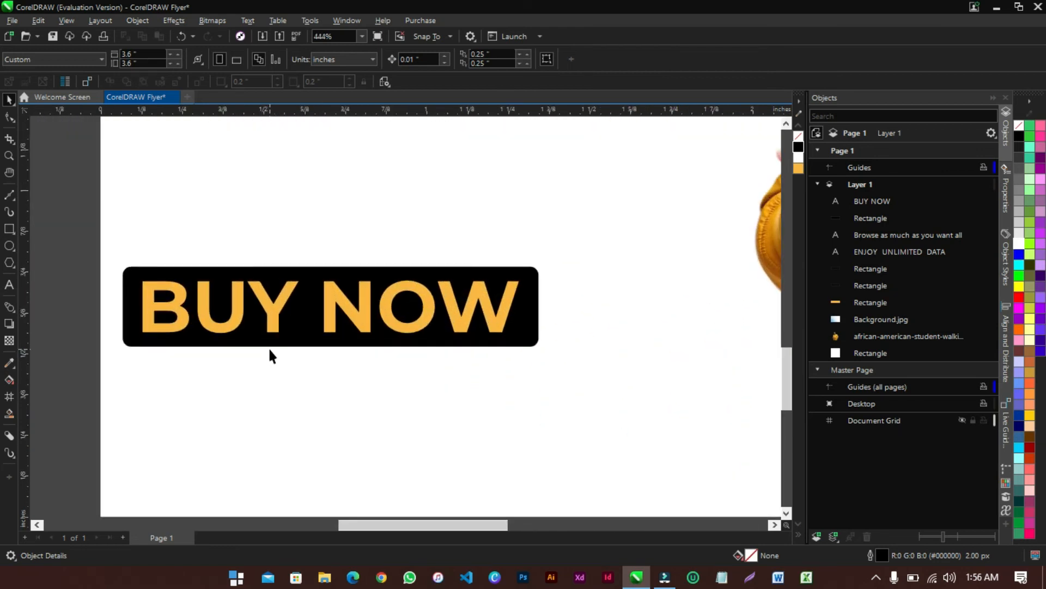
pyautogui.click(349, 316)
pyautogui.moveTo(350, 313); pyautogui.dragTo(354, 388)
pyautogui.rightClick(354, 388)
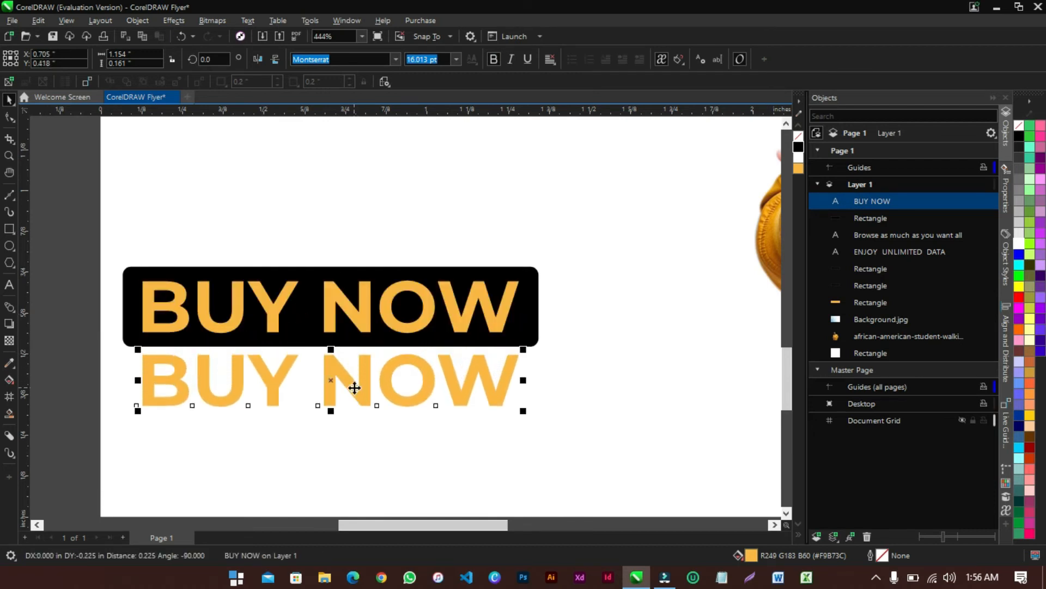
pyautogui.click(798, 146)
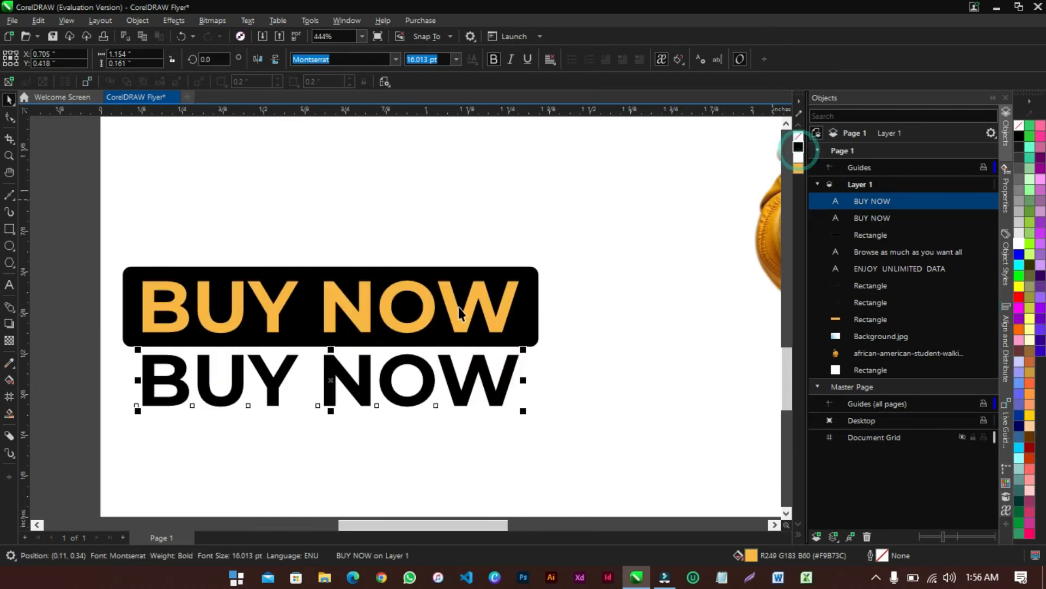
# Change the copy to the phone number, scale it to the button's width, and duplicate it downward
pyautogui.doubleClick(364, 384)
pyautogui.hotkey('ctrl', 'a')
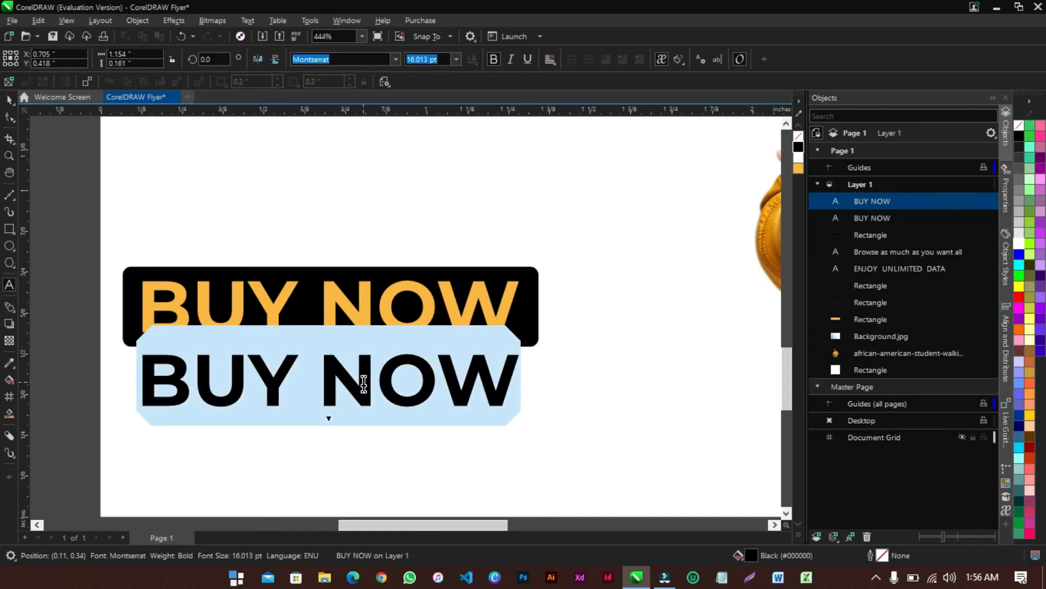
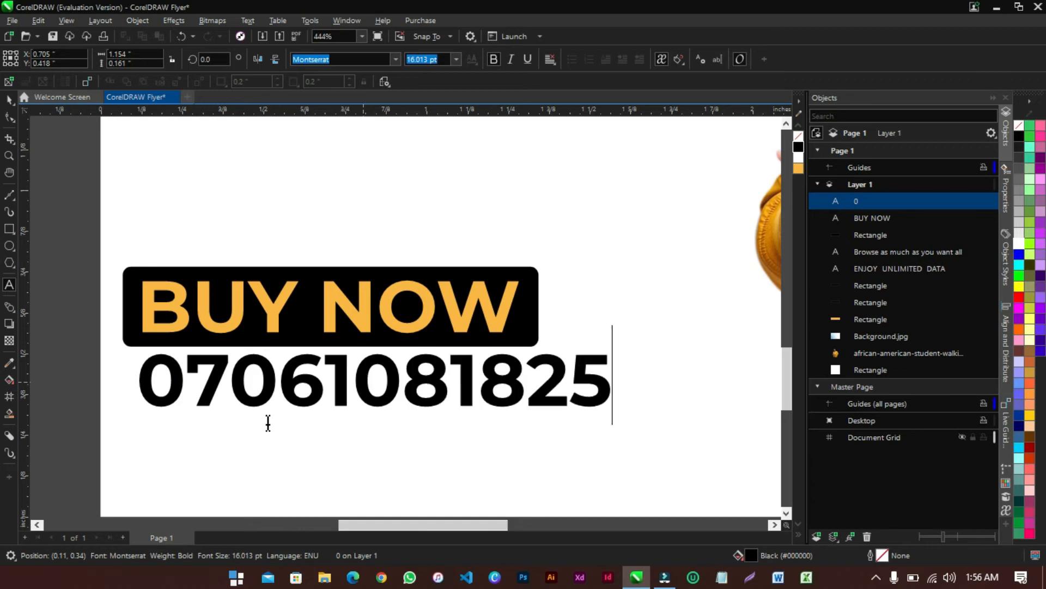
pyautogui.click(10, 101)
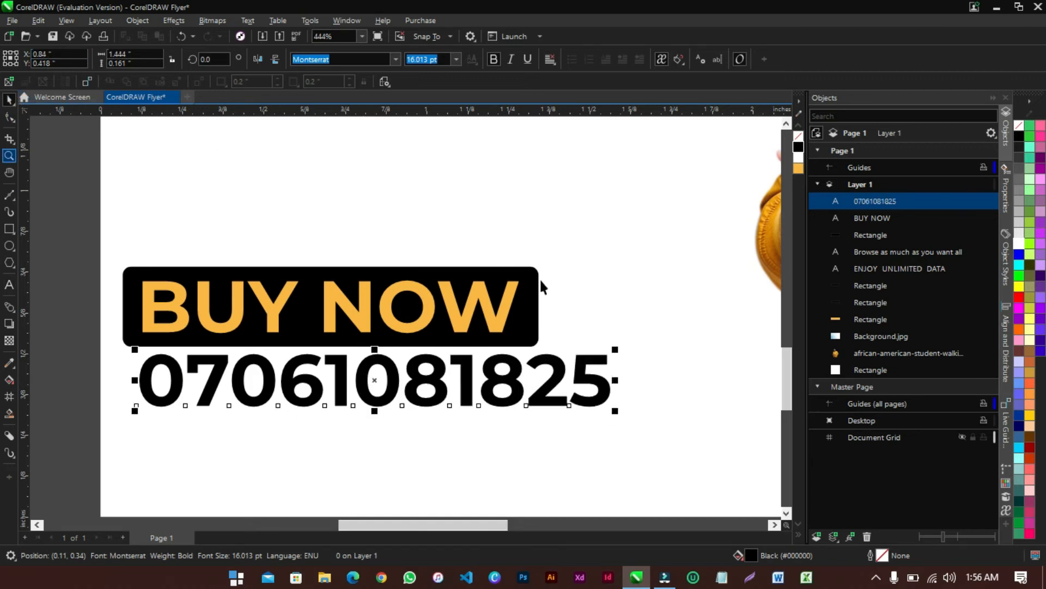
pyautogui.moveTo(615, 410); pyautogui.dragTo(534, 402)
pyautogui.moveTo(381, 360); pyautogui.dragTo(387, 413)
# Drop the duplicate below the phone number and reduce its font size to 6 pt
pyautogui.rightClick(387, 413)
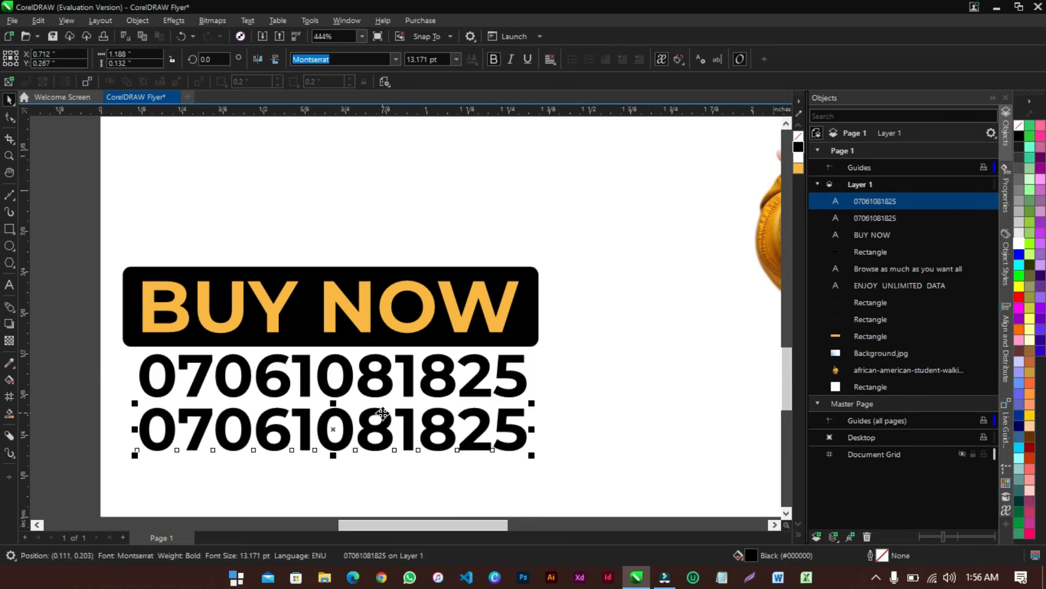
pyautogui.click(455, 59)
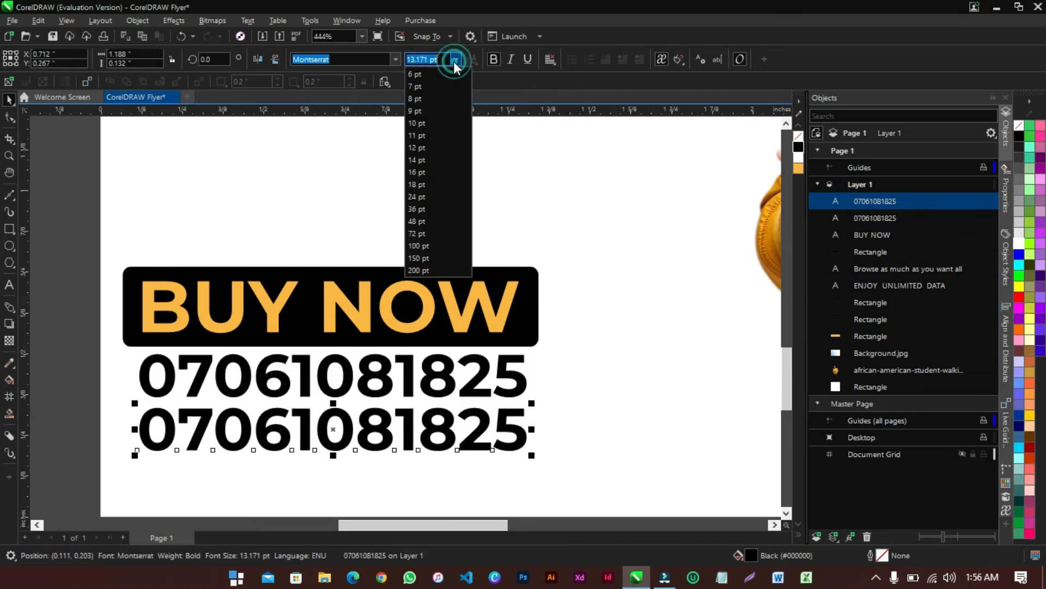
pyautogui.click(429, 87)
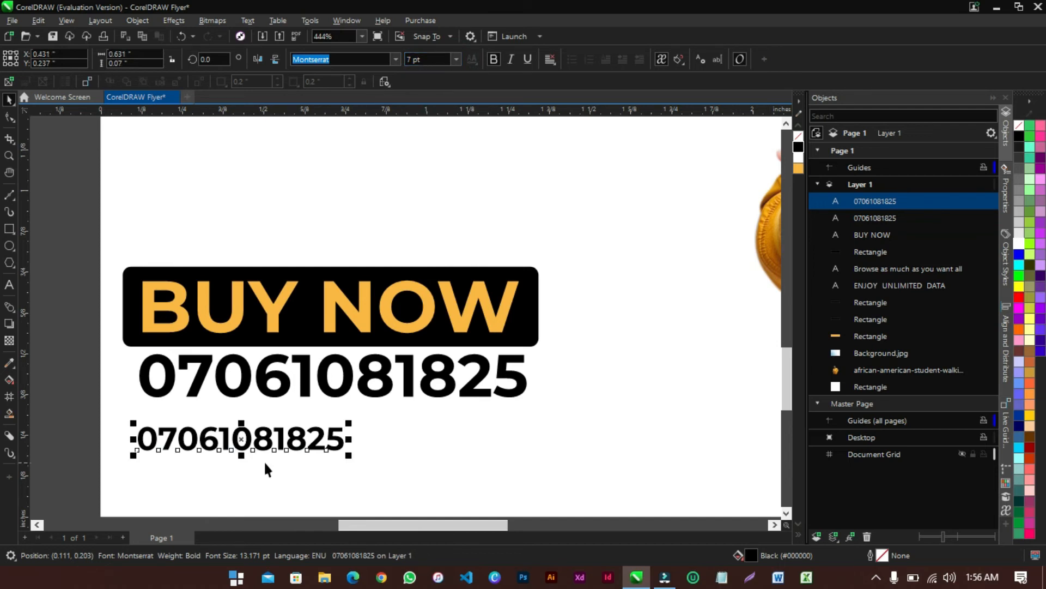
pyautogui.click(456, 59)
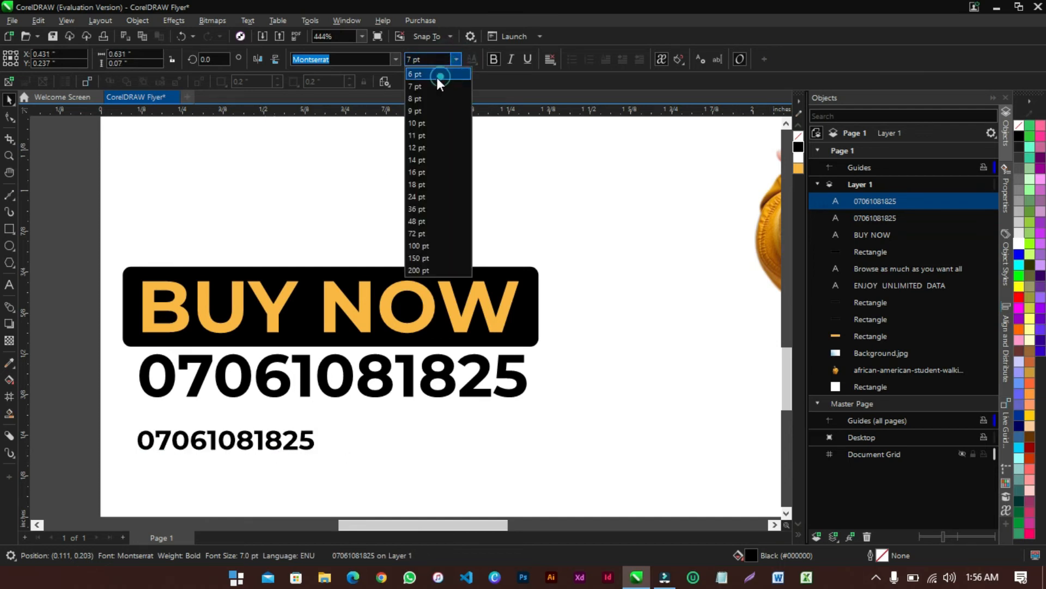
pyautogui.click(436, 78)
pyautogui.doubleClick(293, 444)
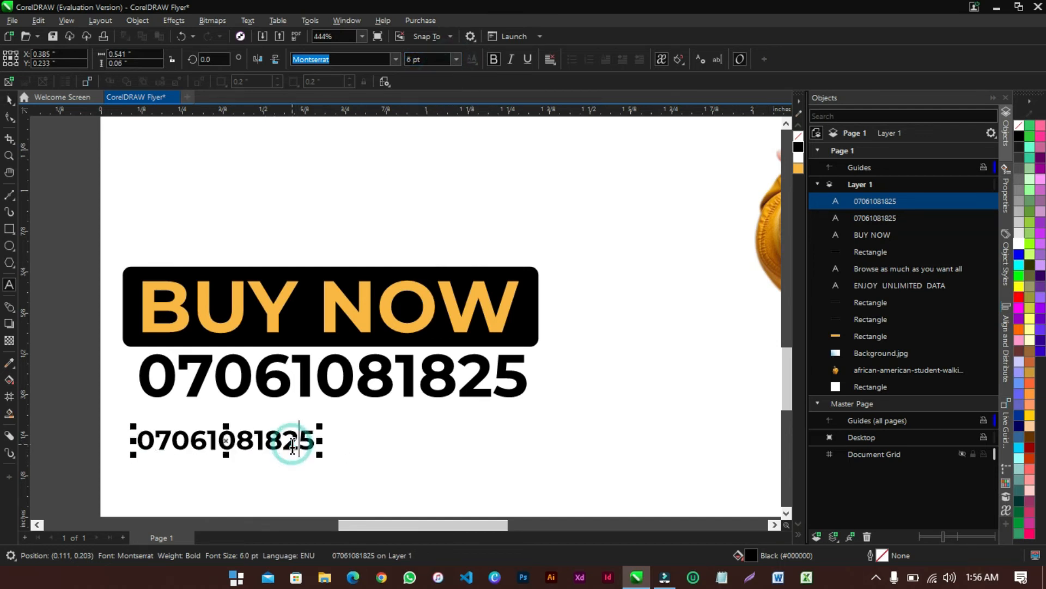
pyautogui.hotkey('ctrl', 'a')
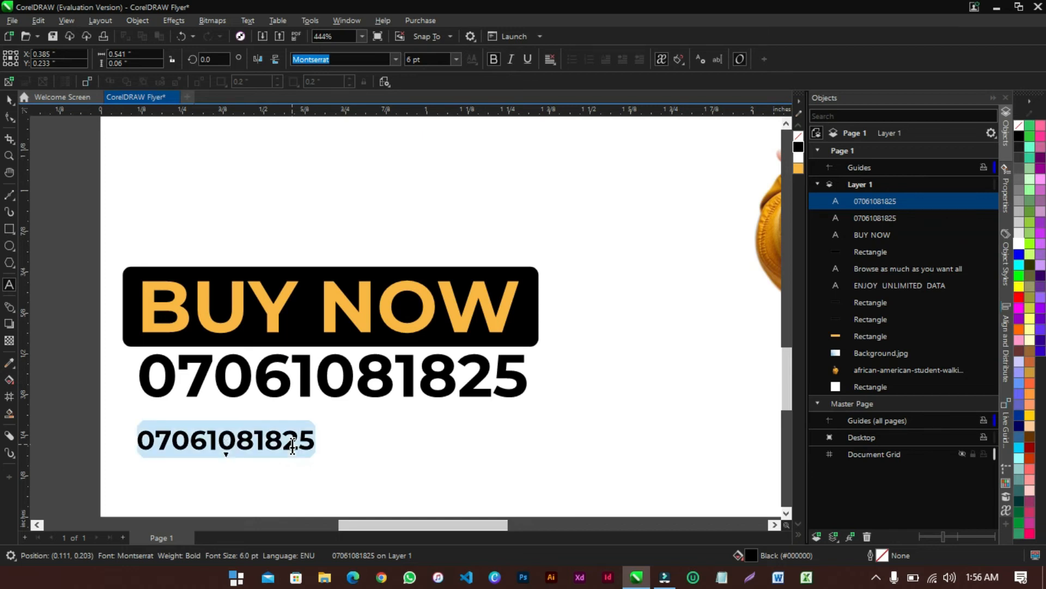
pyautogui.write('www')
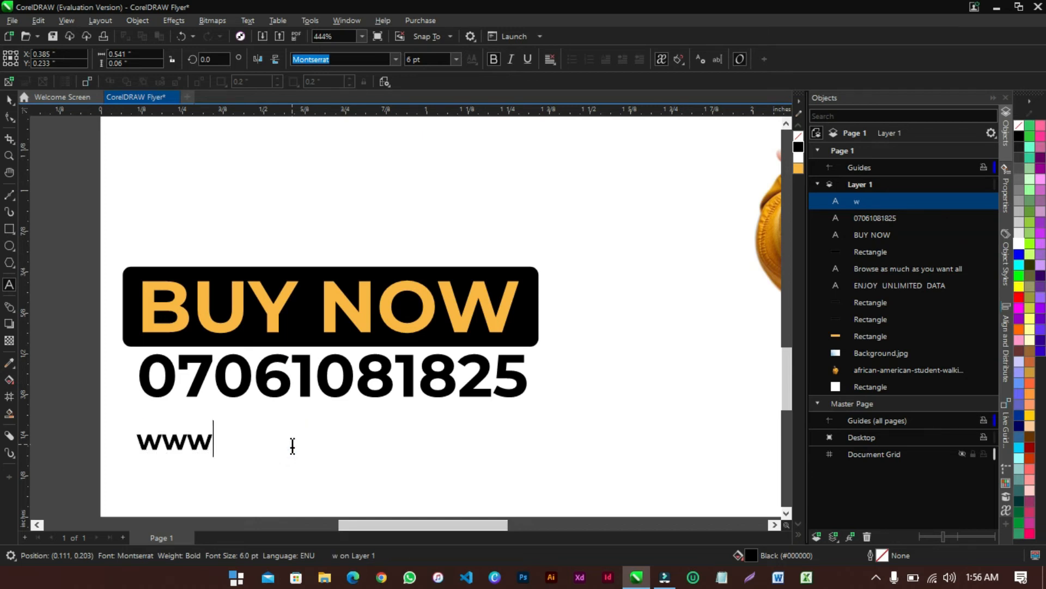
pyautogui.write('.dy')
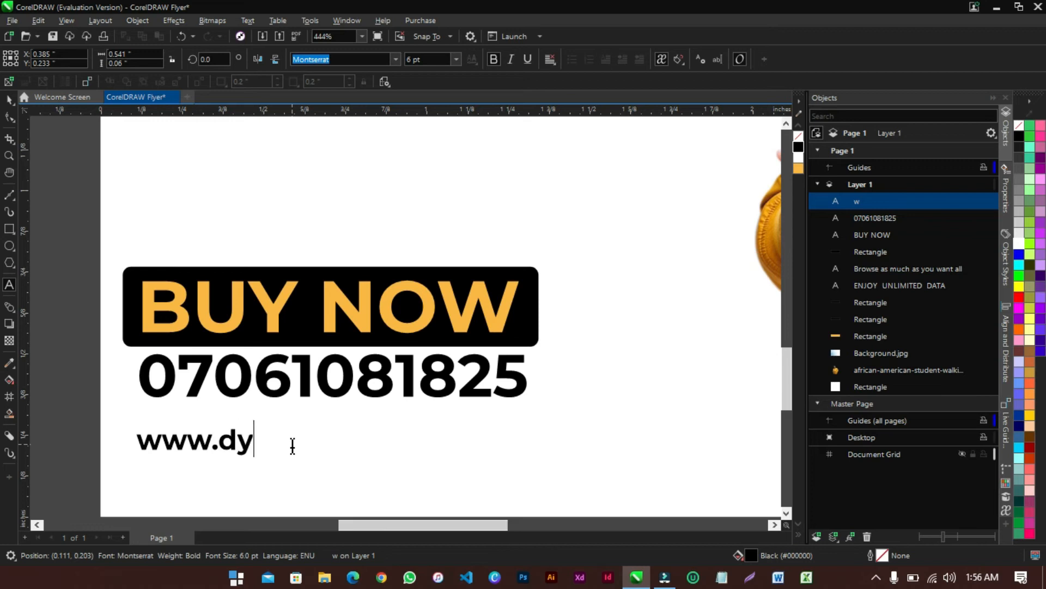
pyautogui.write('natechd')
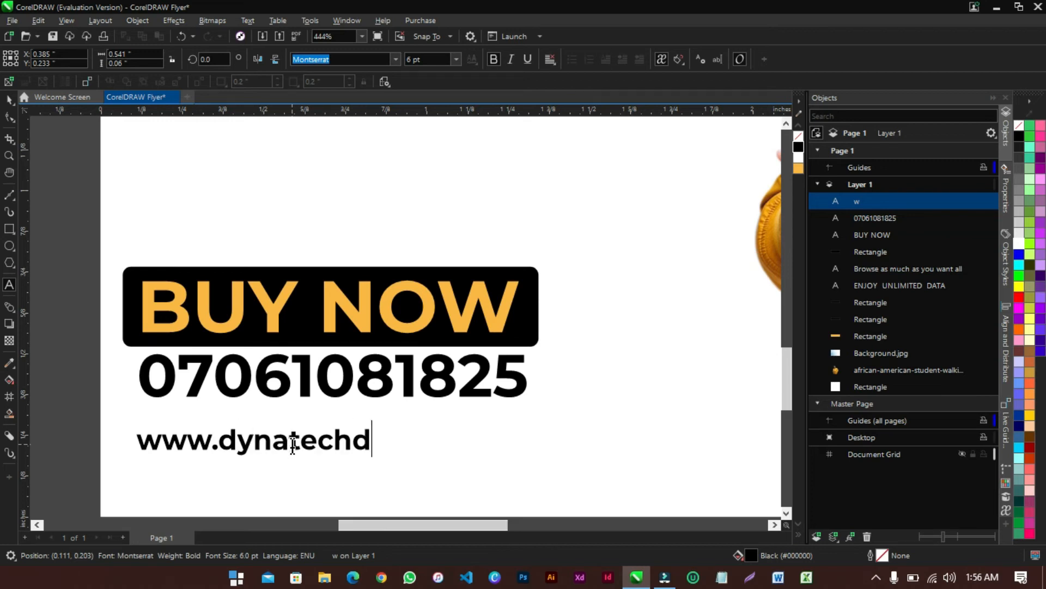
pyautogui.write('igital')
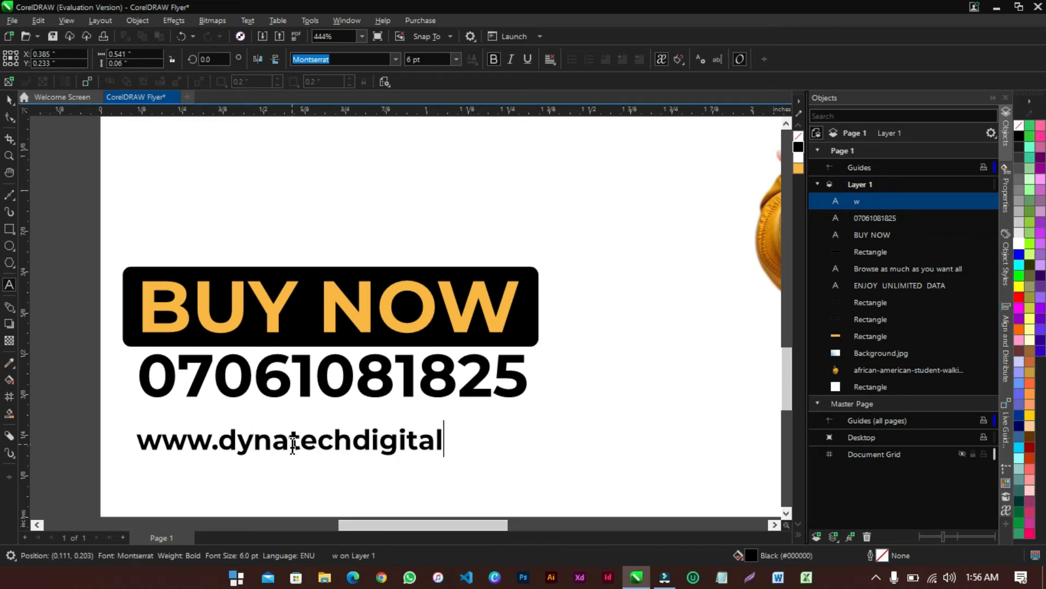
pyautogui.write('.com')
pyautogui.press('Escape')
pyautogui.press('space')
pyautogui.moveTo(376, 450); pyautogui.dragTo(392, 426)
# Select BUY NOW, phone number and website; undo a mistaken vertical align, then align centres horizontally
pyautogui.keyDown('shift'); pyautogui.click(352, 375); pyautogui.keyUp('shift')
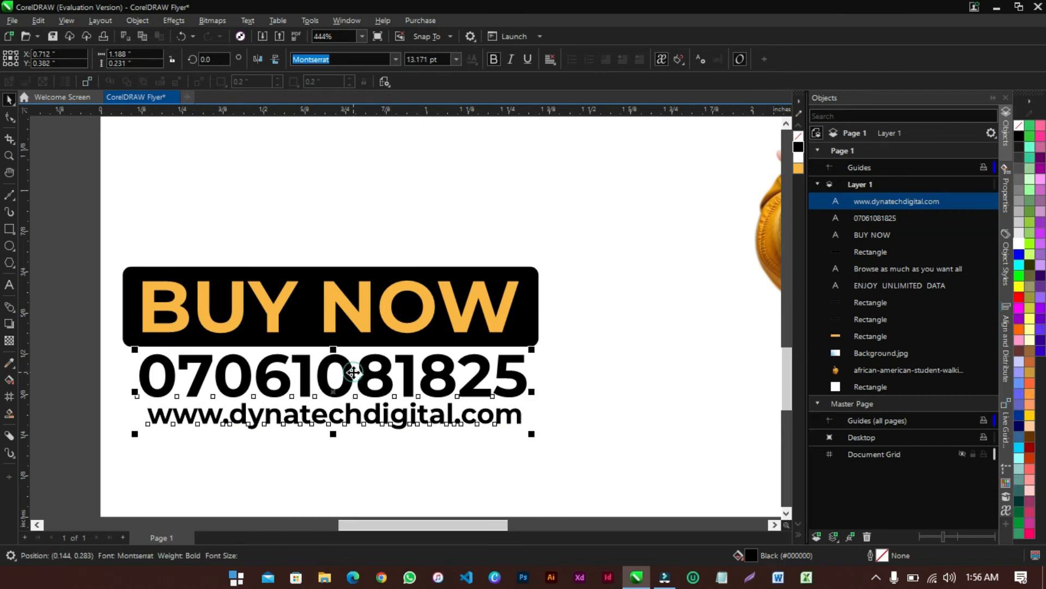
pyautogui.keyDown('shift'); pyautogui.click(370, 330); pyautogui.keyUp('shift')
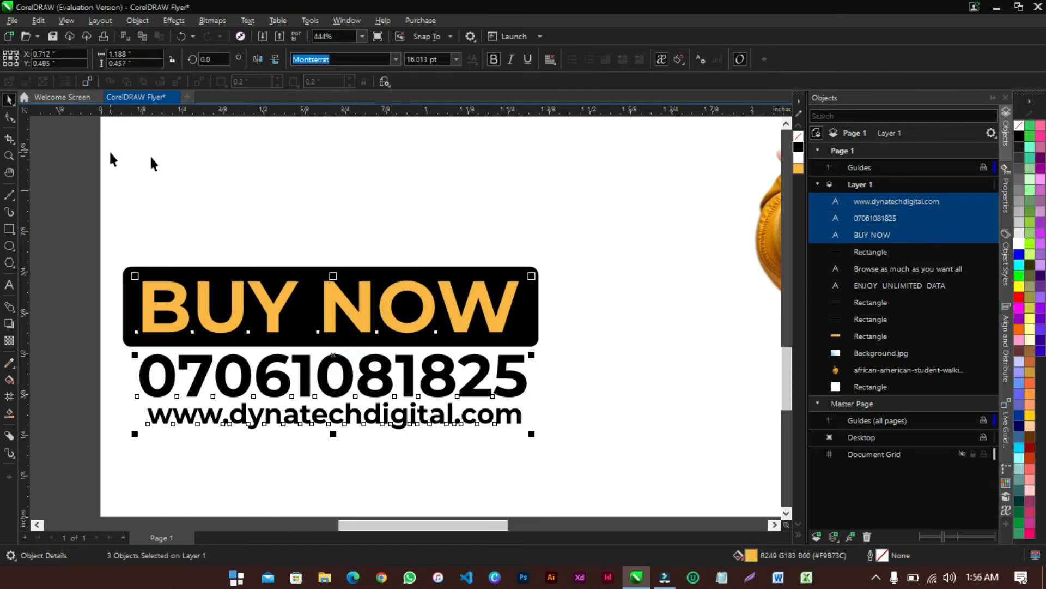
pyautogui.click(130, 21)
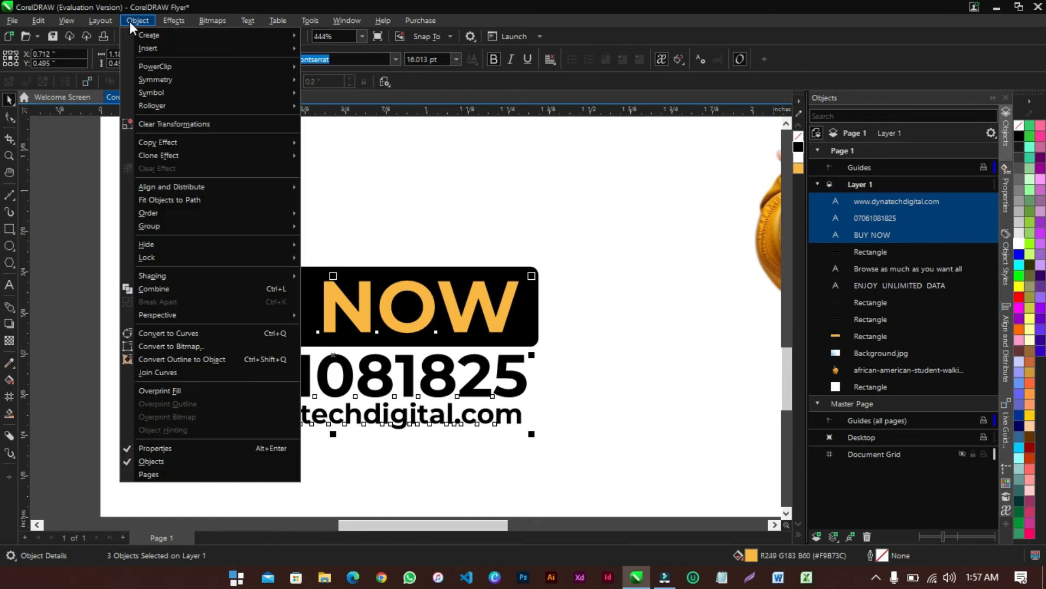
pyautogui.moveTo(169, 185)
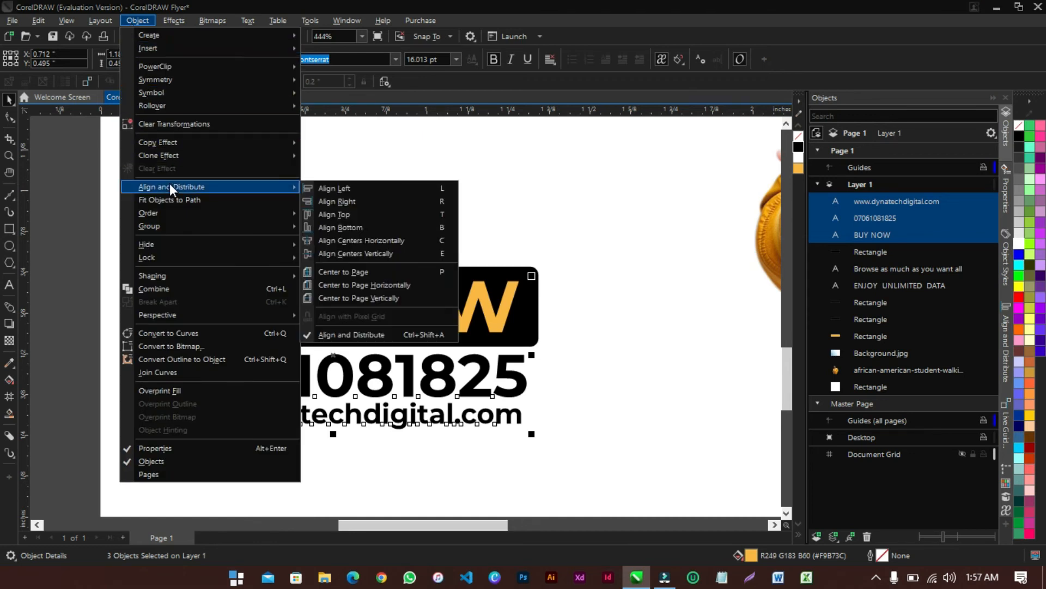
pyautogui.click(361, 251)
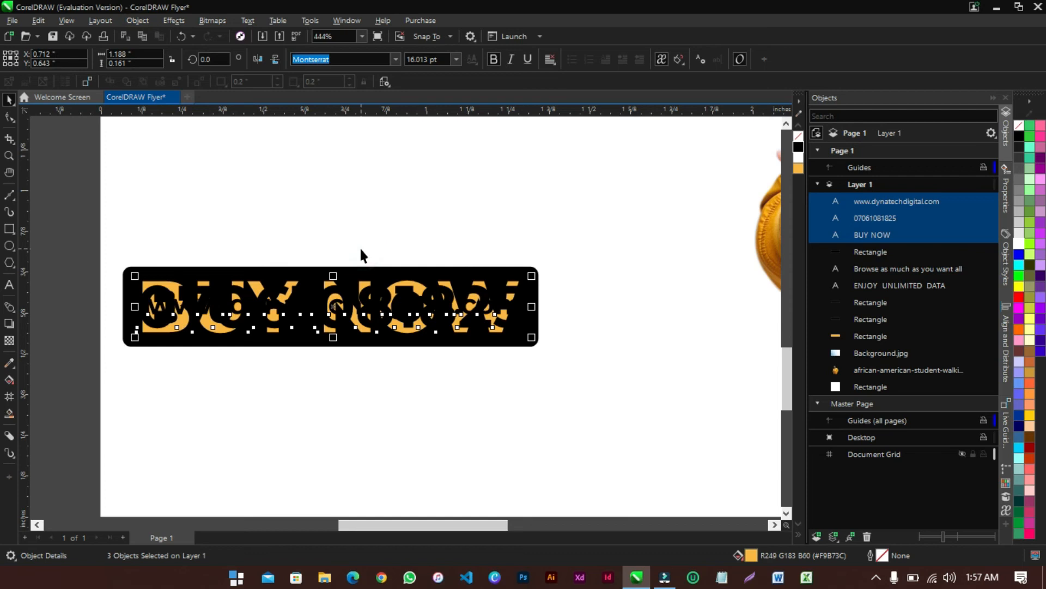
pyautogui.hotkey('ctrl', 'z')
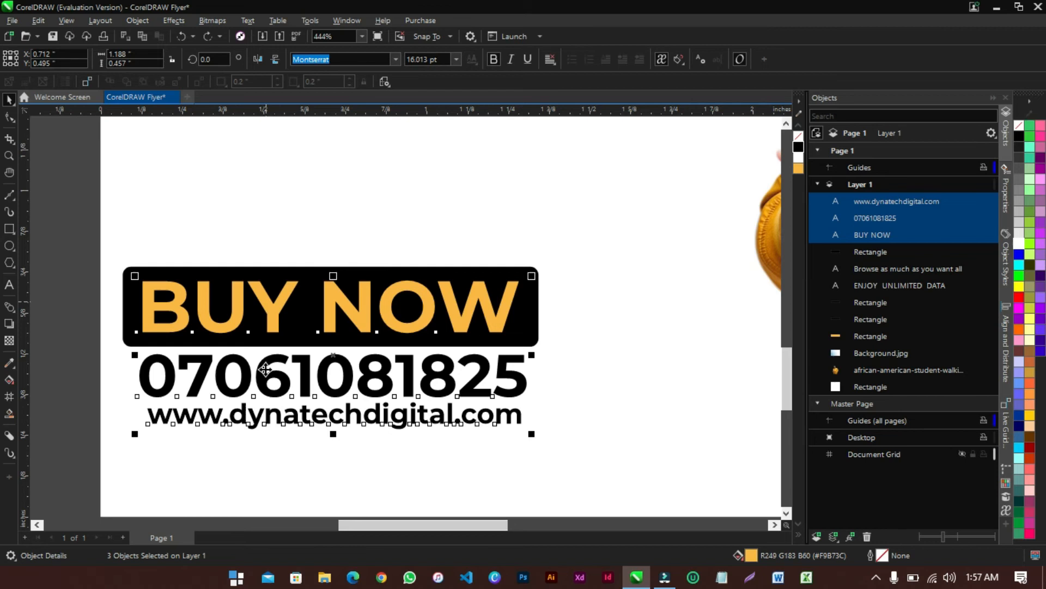
pyautogui.click(139, 21)
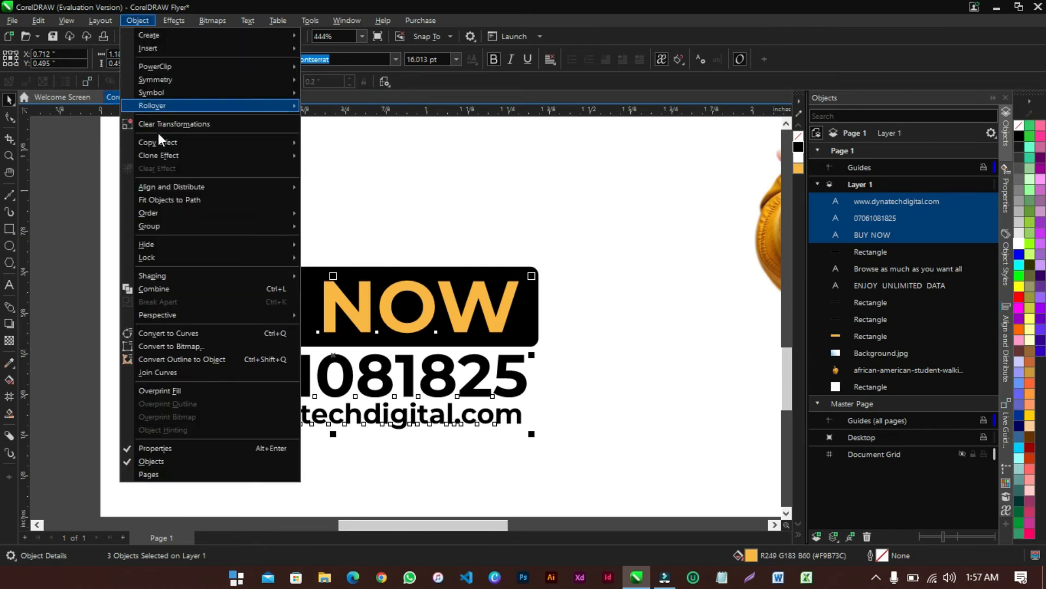
pyautogui.moveTo(173, 186)
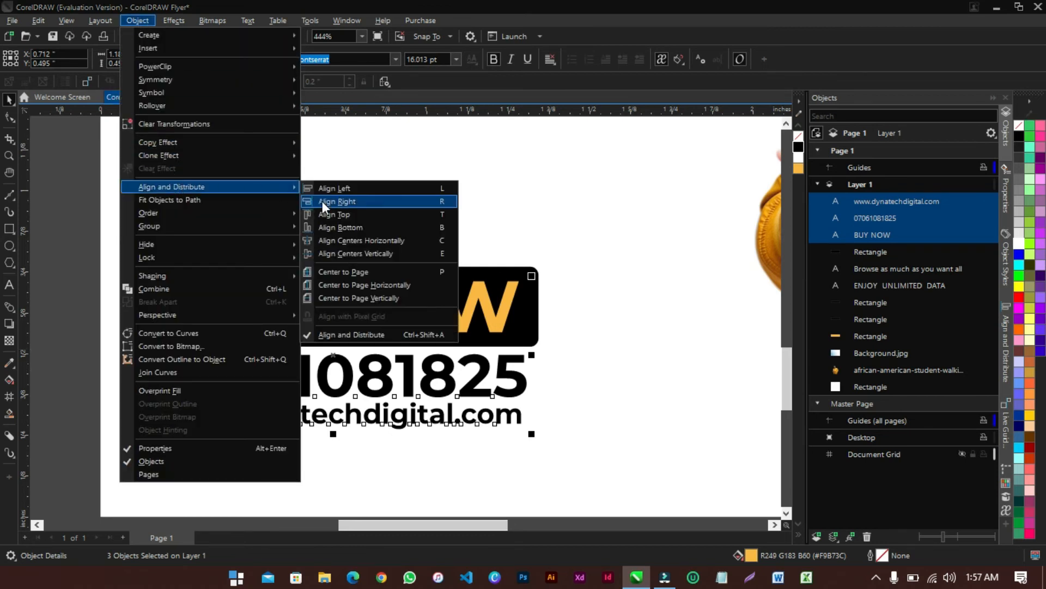
pyautogui.click(360, 241)
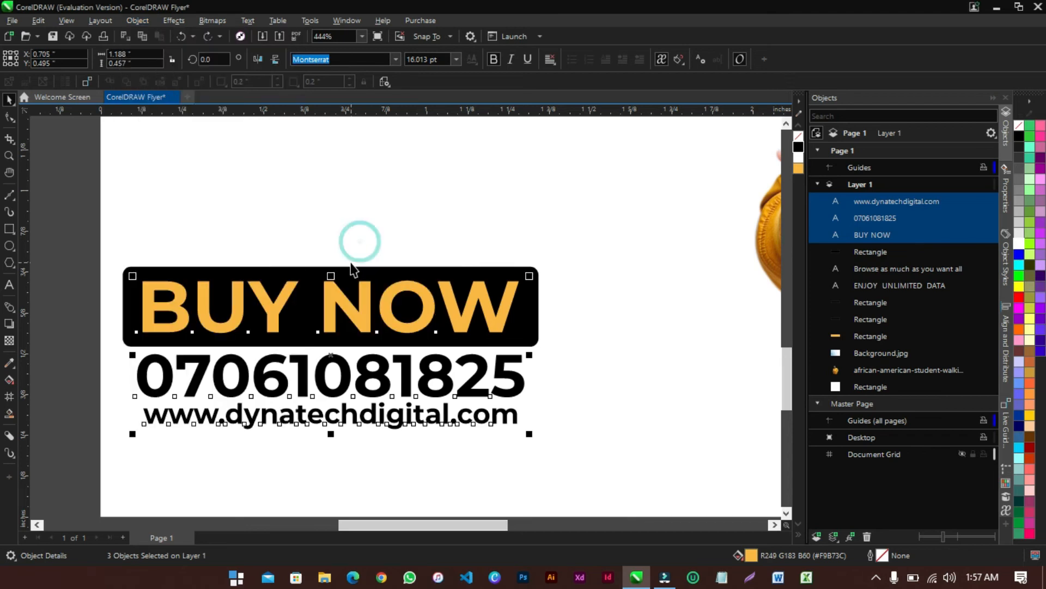
pyautogui.click(60, 365)
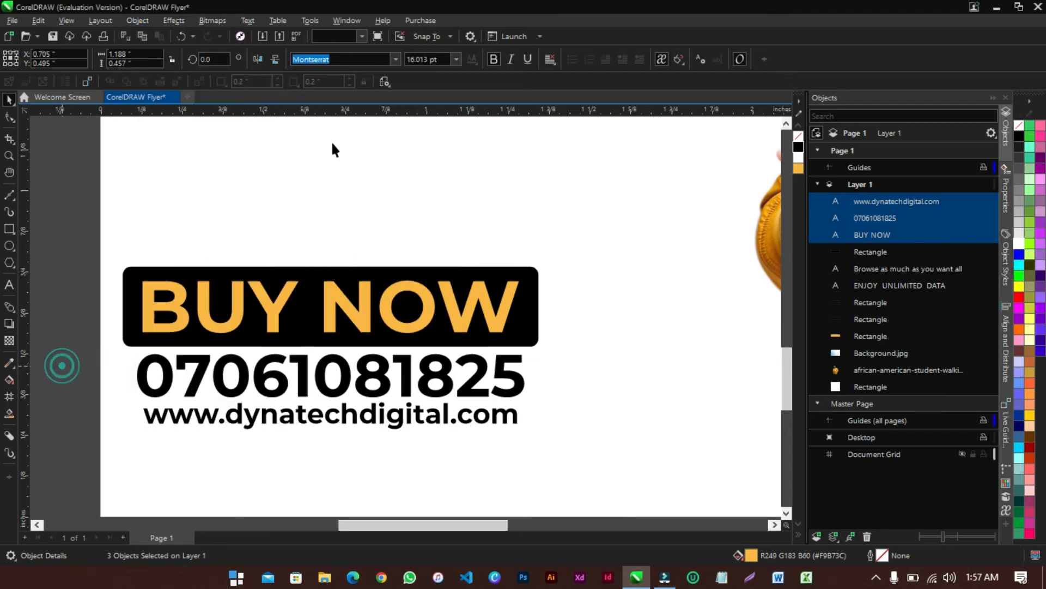
# Zoom to the whole page, then move and enlarge Background.jpg to cover the page
pyautogui.click(362, 36)
pyautogui.click(333, 57)
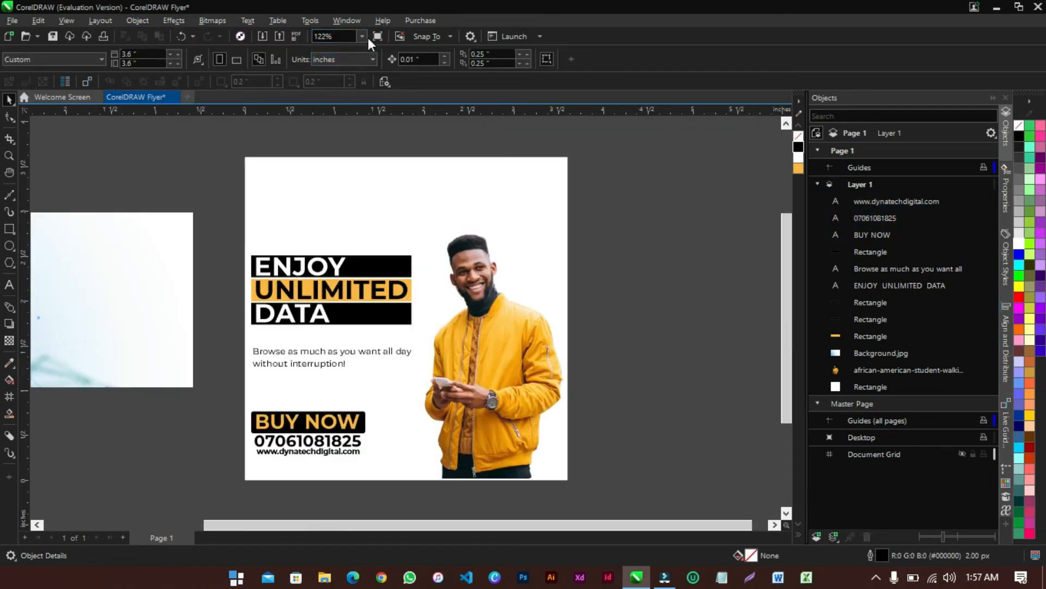
pyautogui.click(134, 261)
pyautogui.moveTo(126, 273); pyautogui.dragTo(486, 281)
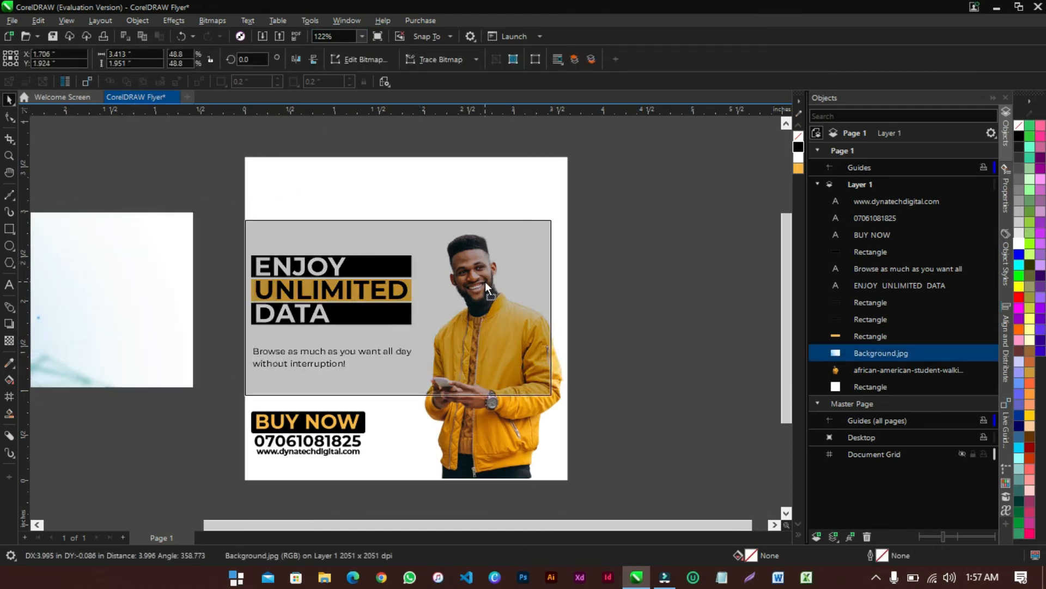
pyautogui.moveTo(549, 219); pyautogui.dragTo(703, 149)
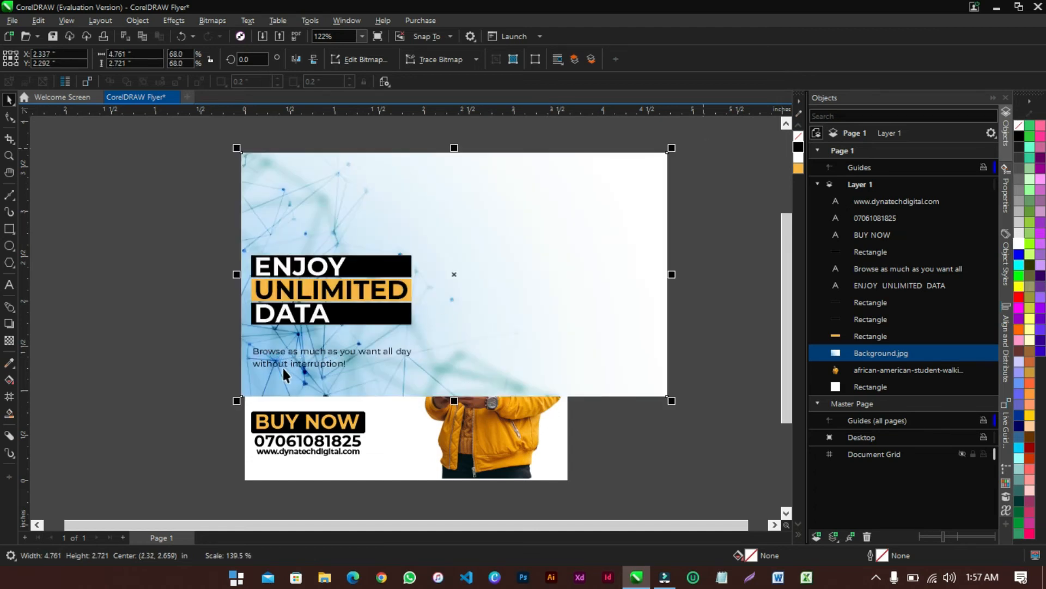
pyautogui.moveTo(237, 400); pyautogui.dragTo(55, 485)
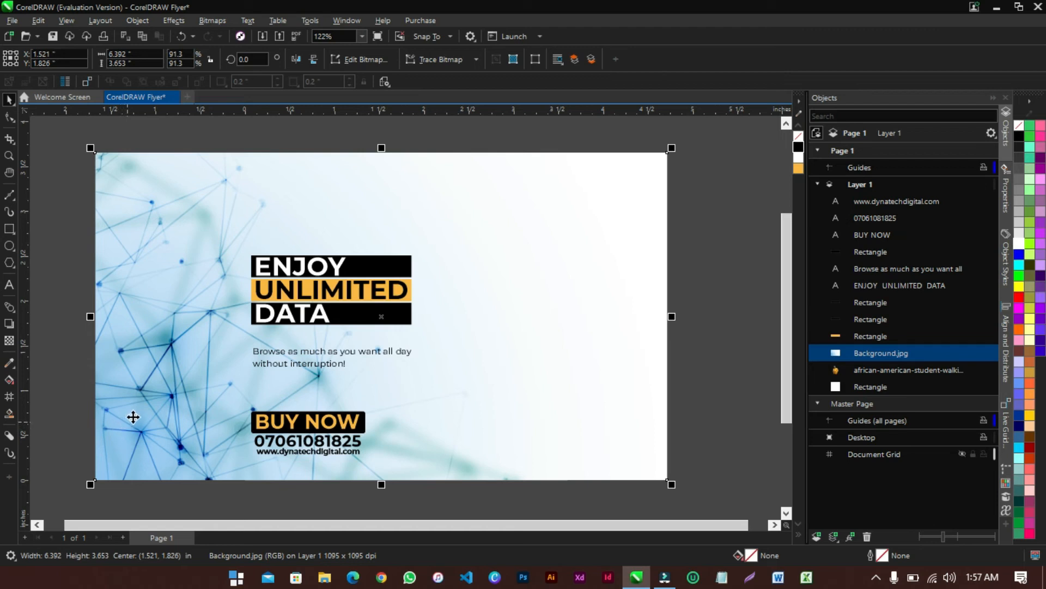
# Send Background.jpg to the back of the page behind all flyer content
pyautogui.click(163, 333)
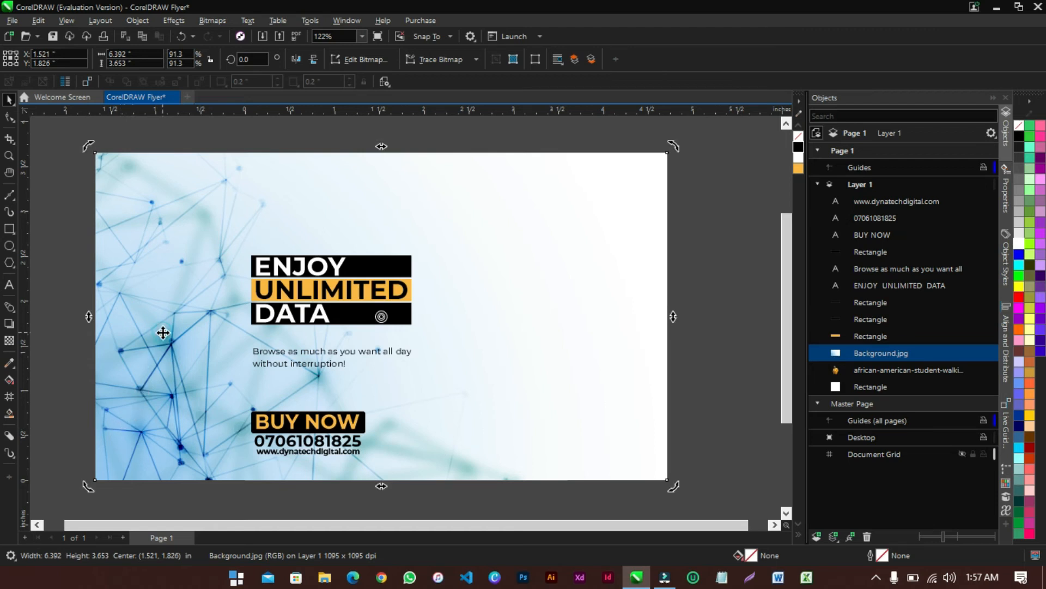
pyautogui.click(140, 21)
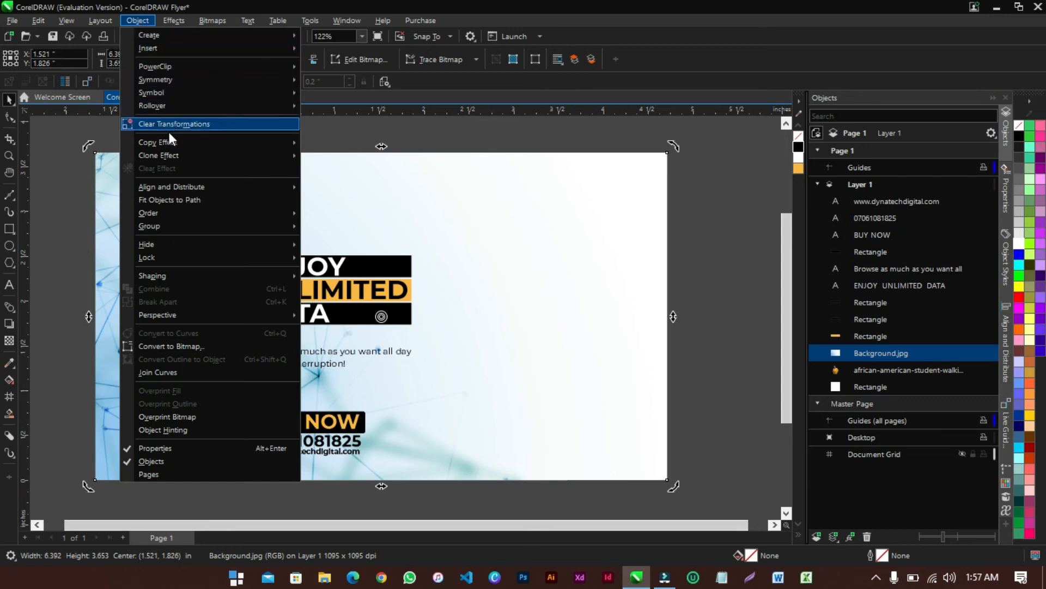
pyautogui.moveTo(168, 214)
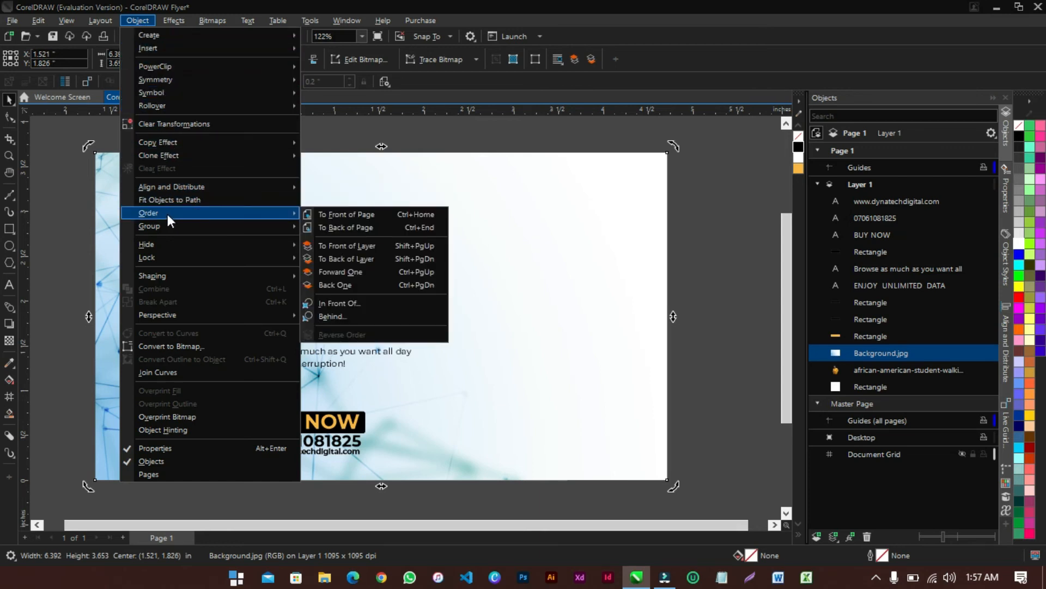
pyautogui.click(347, 215)
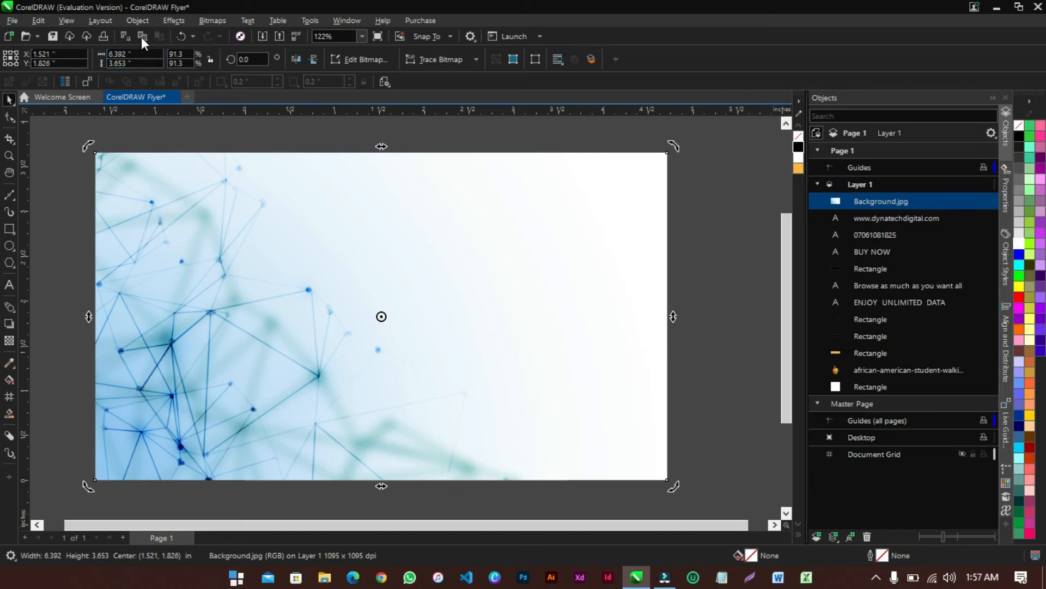
pyautogui.click(138, 21)
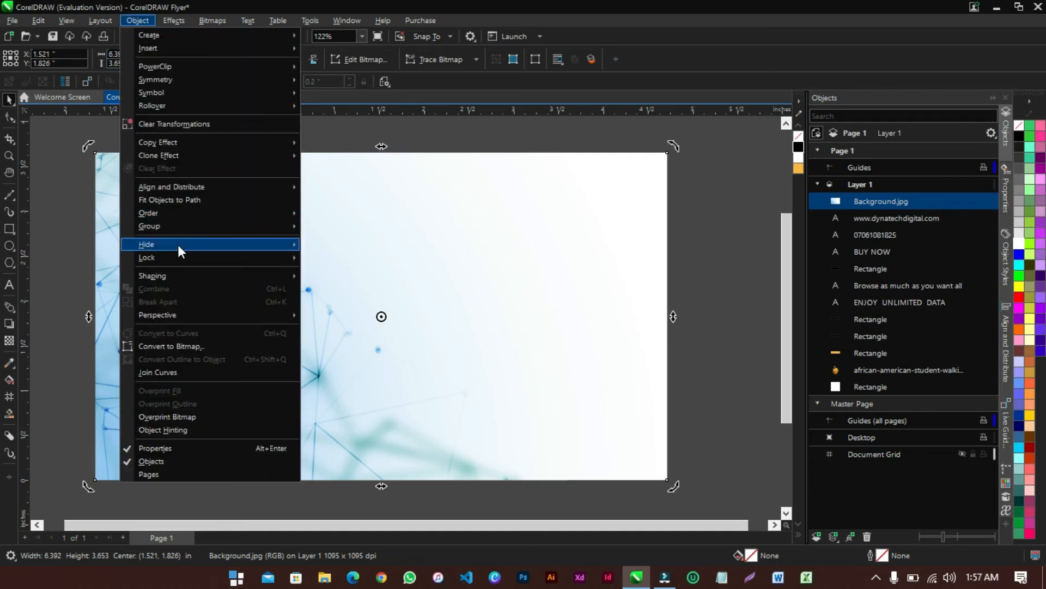
pyautogui.moveTo(176, 212)
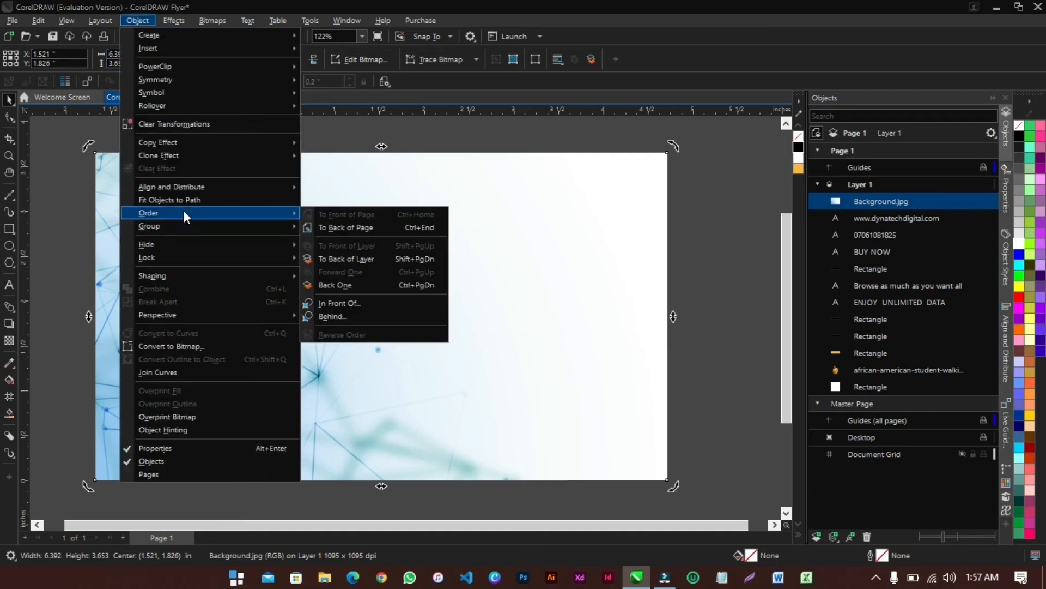
pyautogui.click(352, 229)
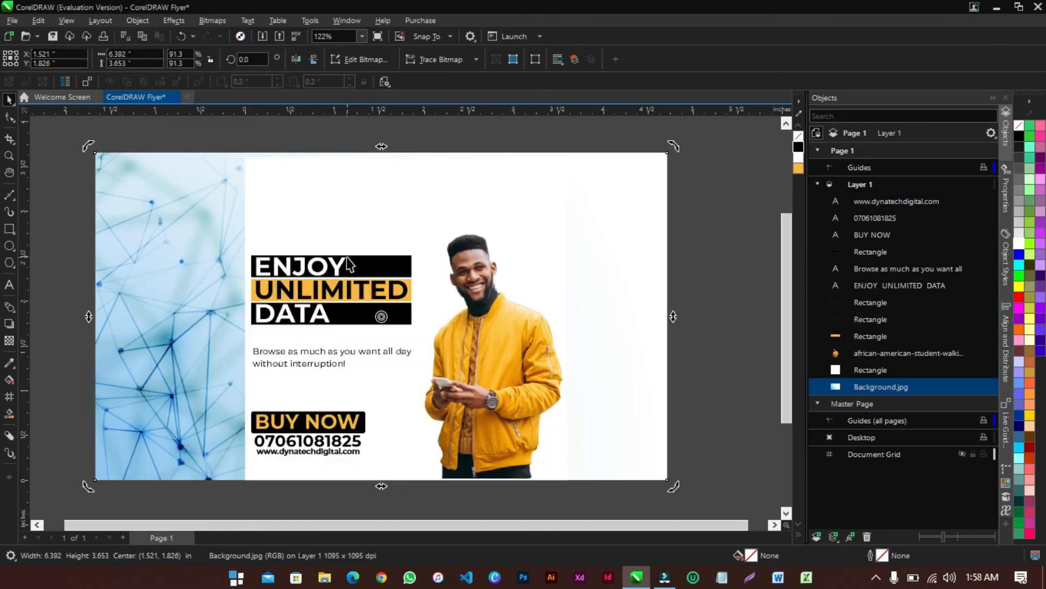
pyautogui.rightClick(145, 315)
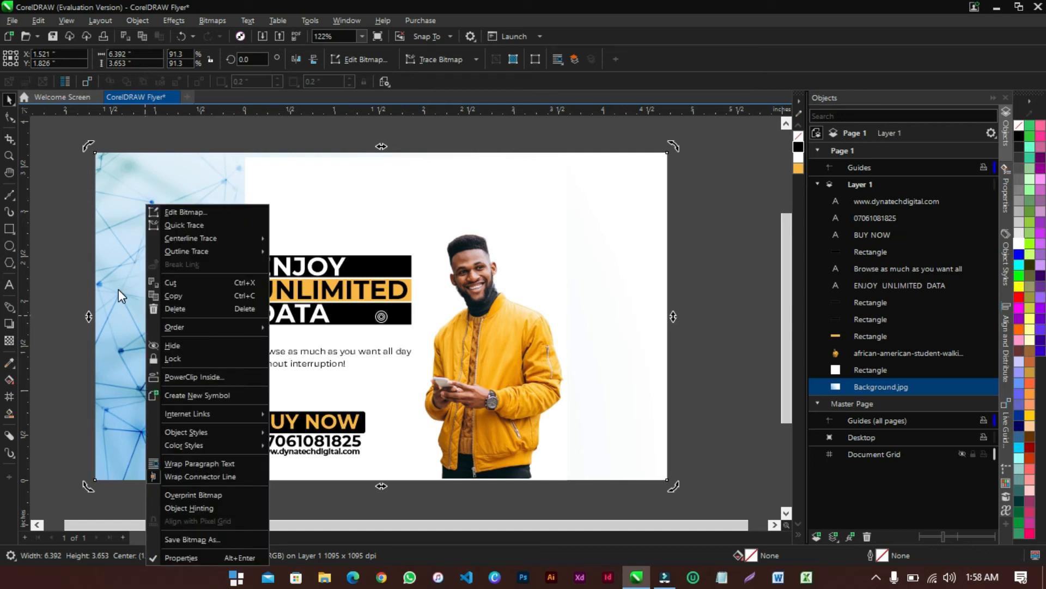
pyautogui.click(211, 376)
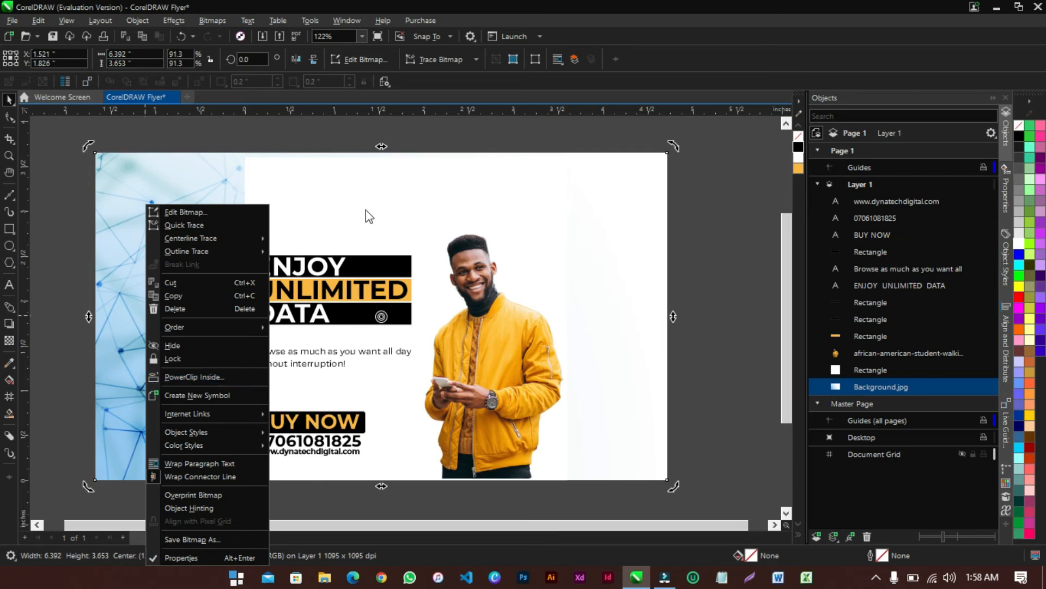
pyautogui.click(216, 376)
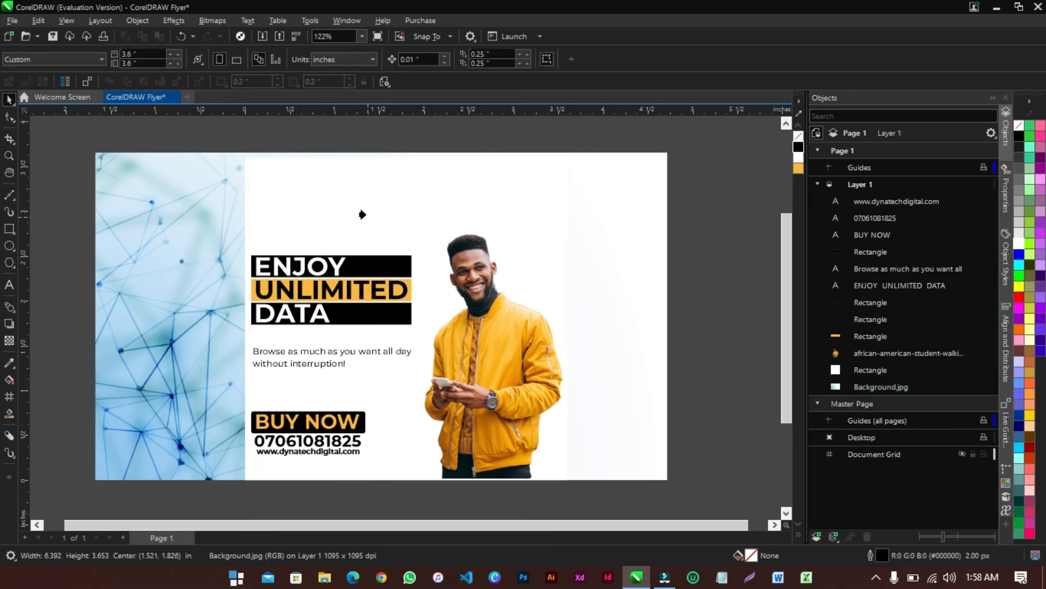
pyautogui.click(398, 195)
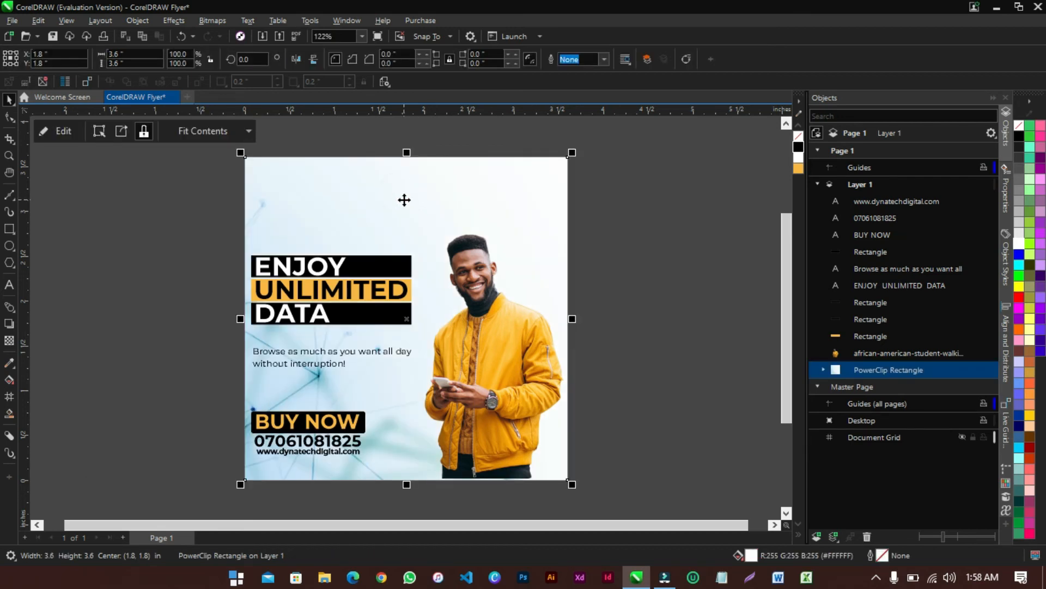
pyautogui.hotkey('ctrl', 'z')
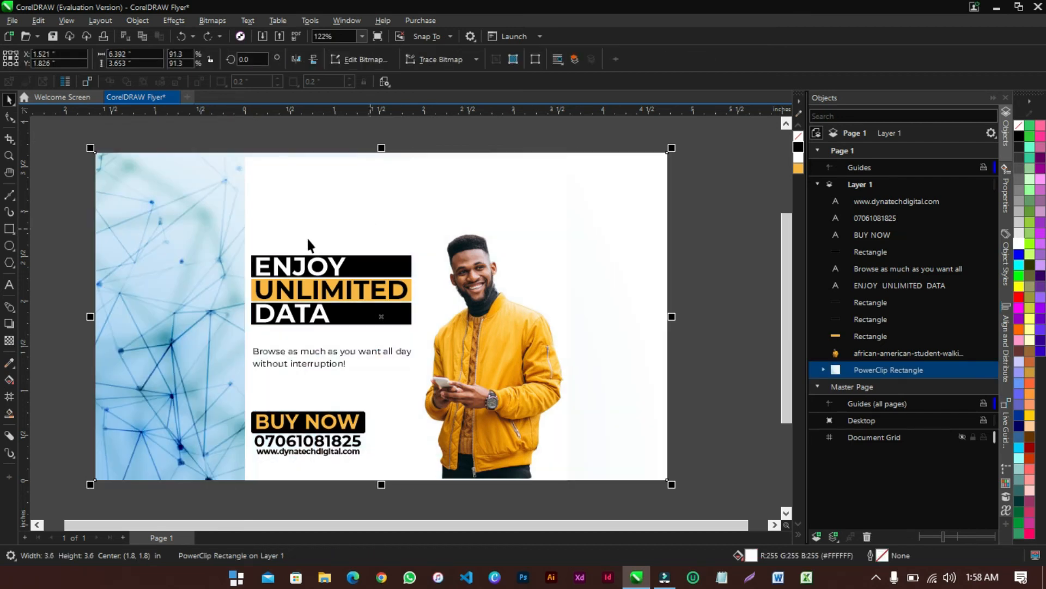
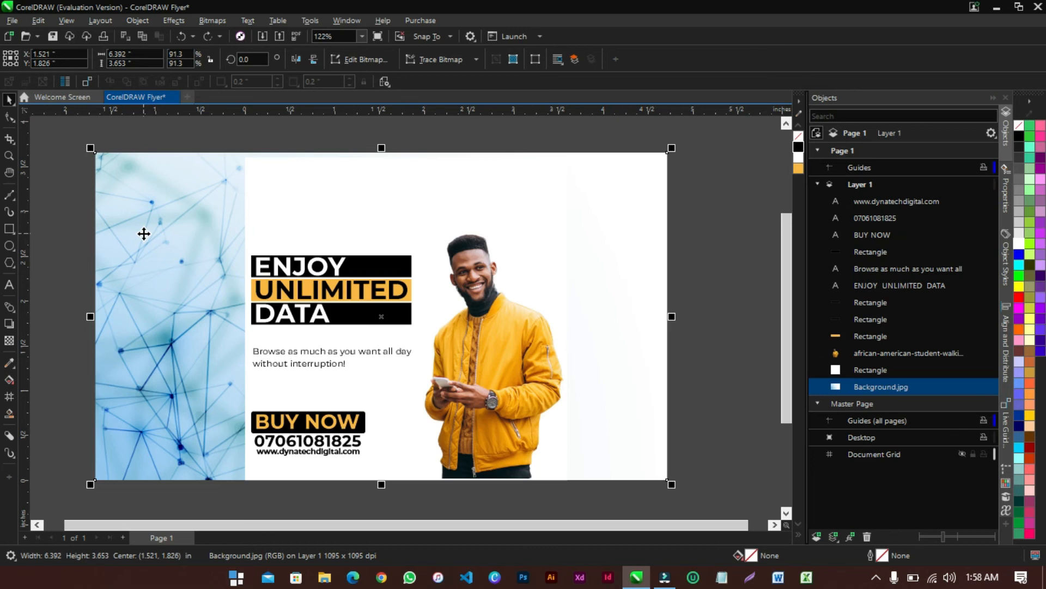
# PowerClip Background.jpg inside the 3.6-inch white square rectangle
pyautogui.rightClick(143, 234)
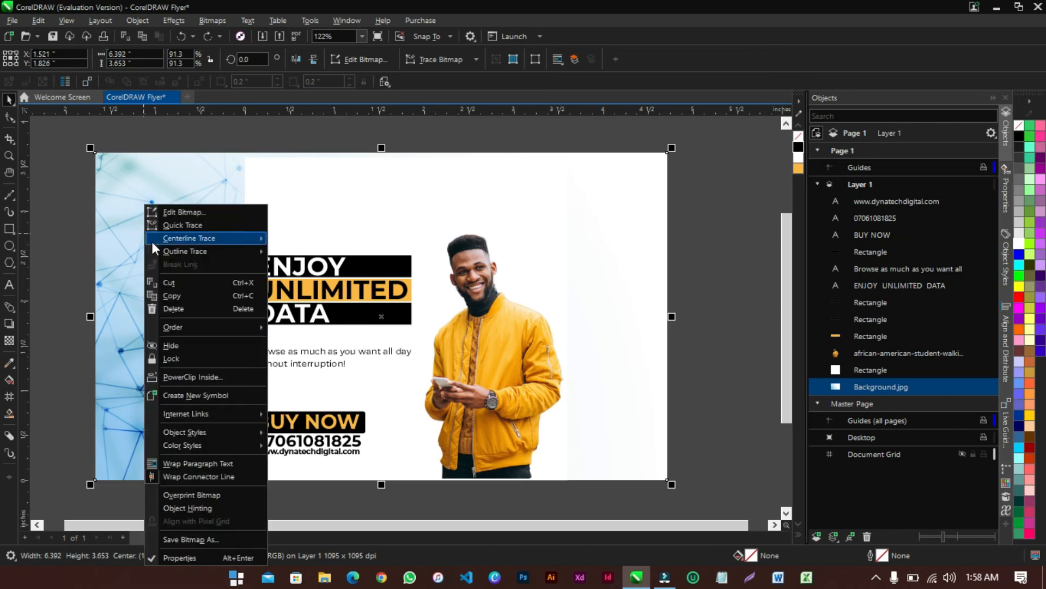
pyautogui.click(181, 377)
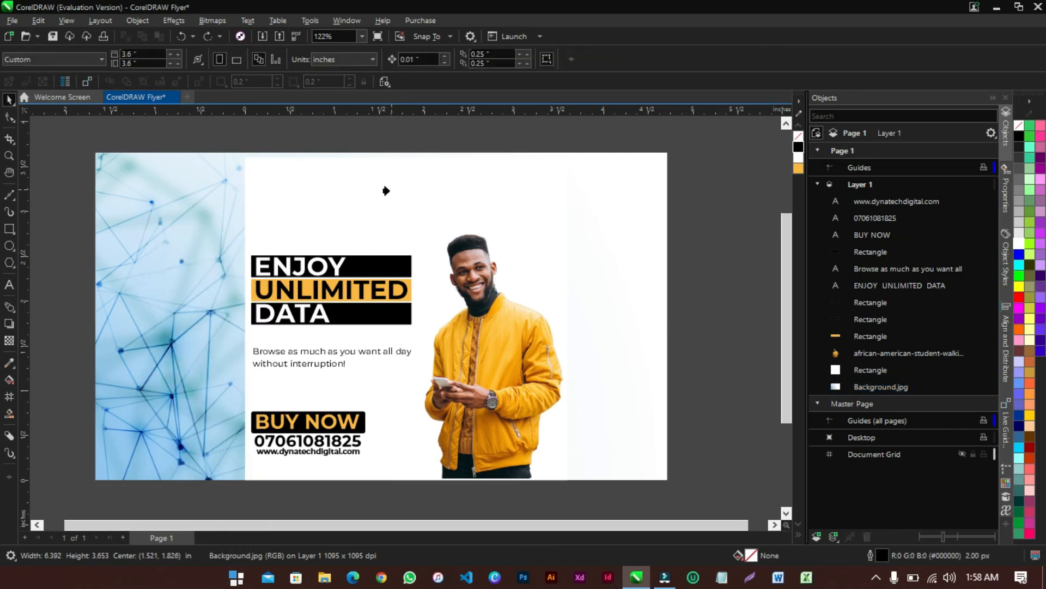
pyautogui.click(333, 183)
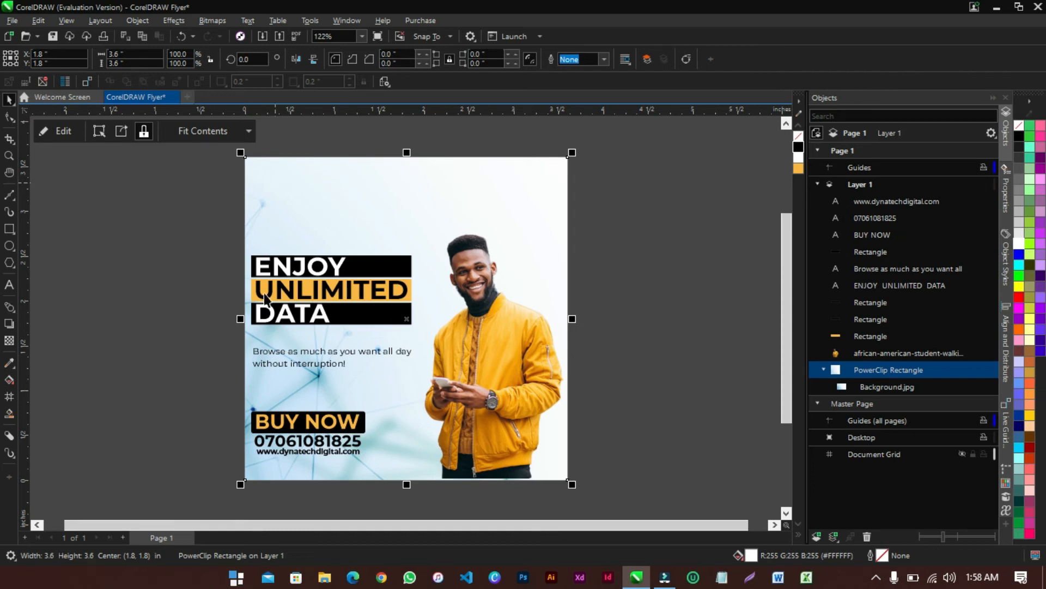
# Enter the PowerClip's contents and draw a tall rectangle over the flyer's right side
pyautogui.rightClick(376, 175)
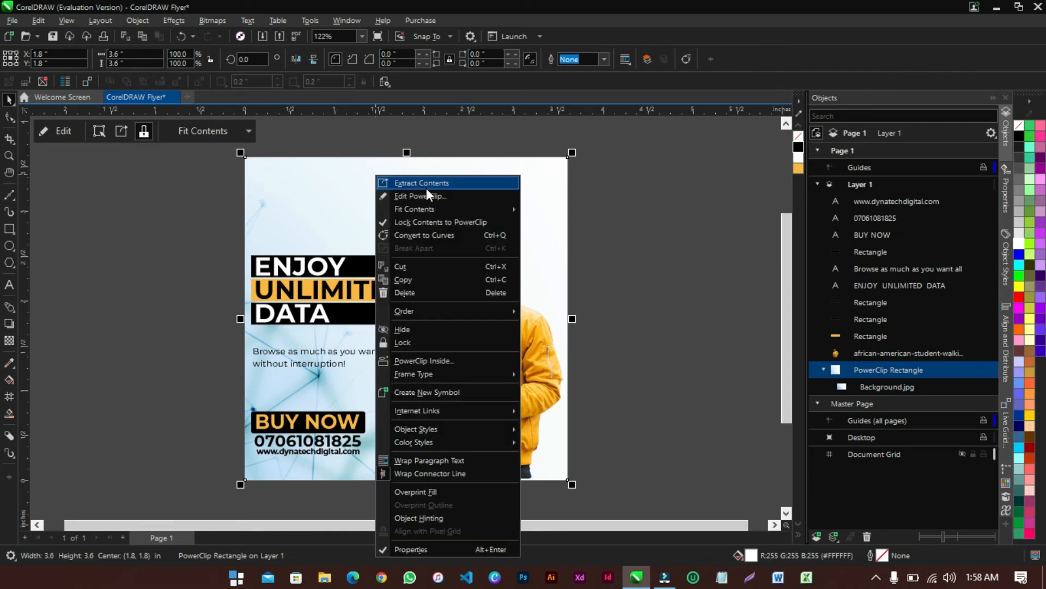
pyautogui.click(318, 197)
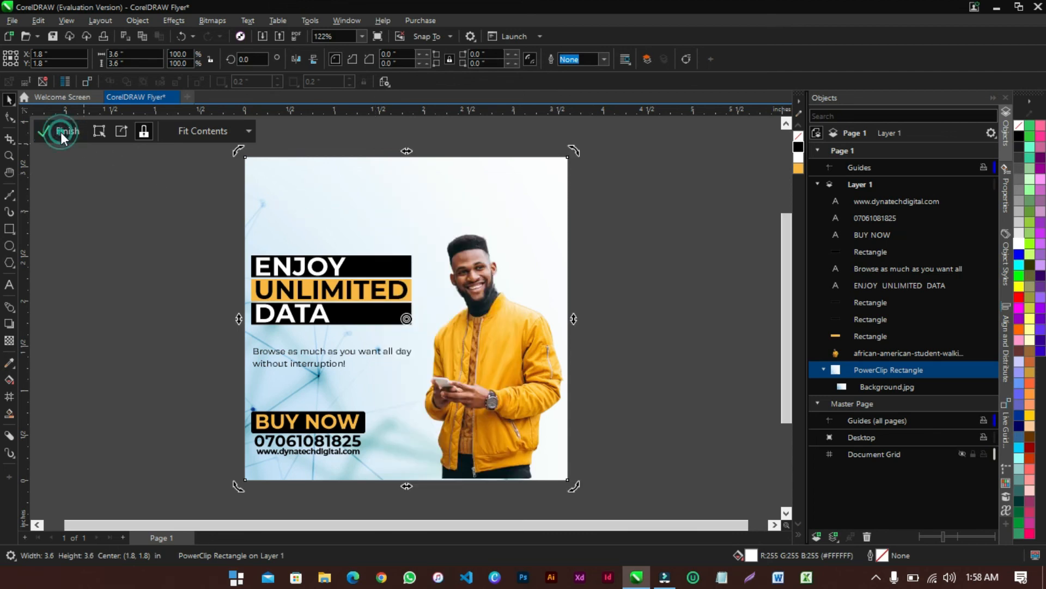
pyautogui.click(60, 132)
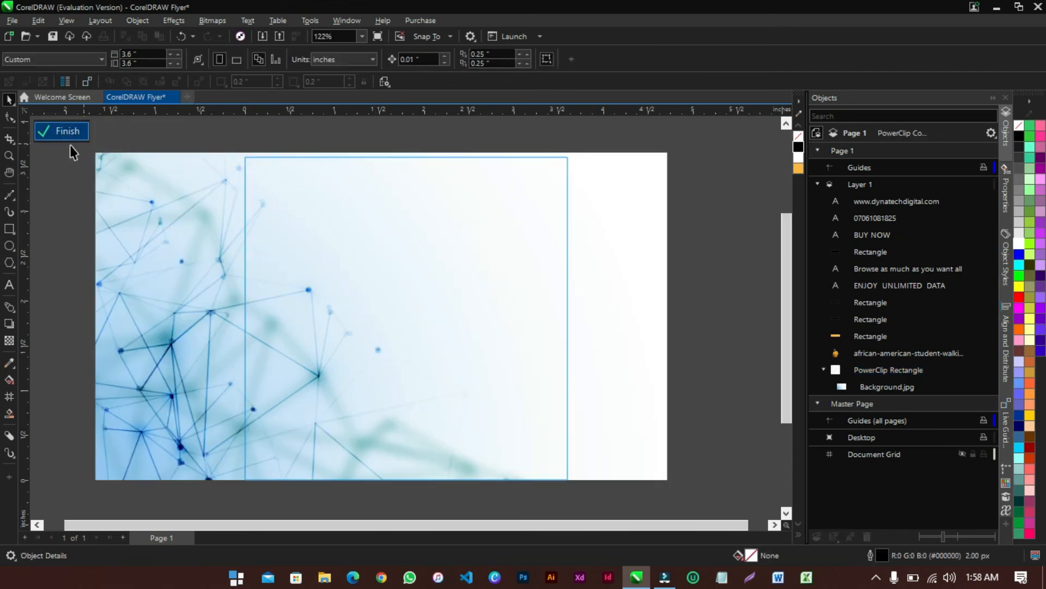
pyautogui.click(8, 230)
pyautogui.click(461, 497)
pyautogui.moveTo(460, 497); pyautogui.dragTo(676, 145)
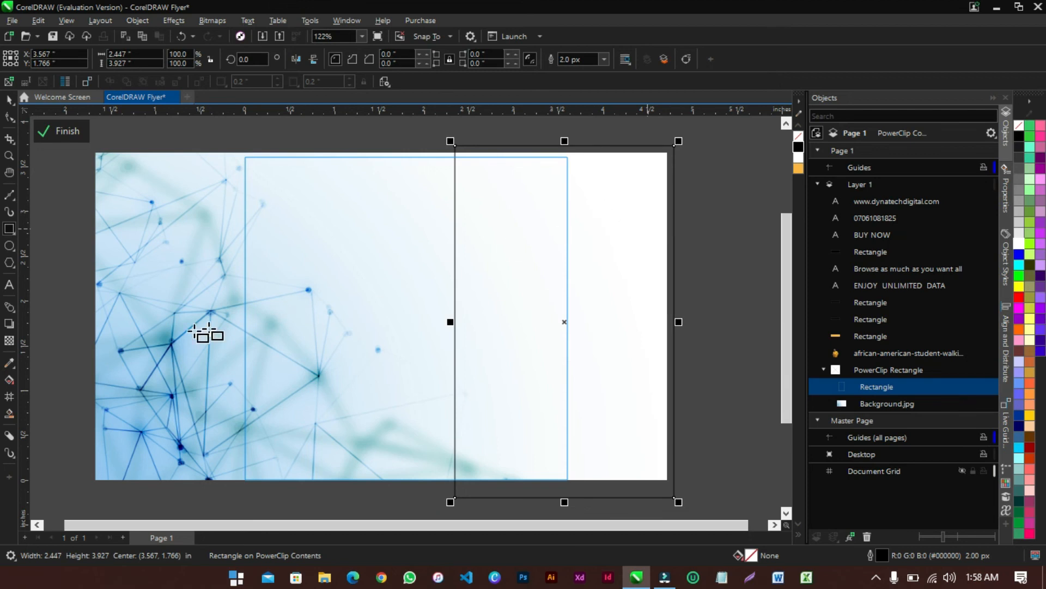
# Fill the rectangle with the network lines' blue #4A9EB8, remove its outline, and finish editing
pyautogui.click(10, 362)
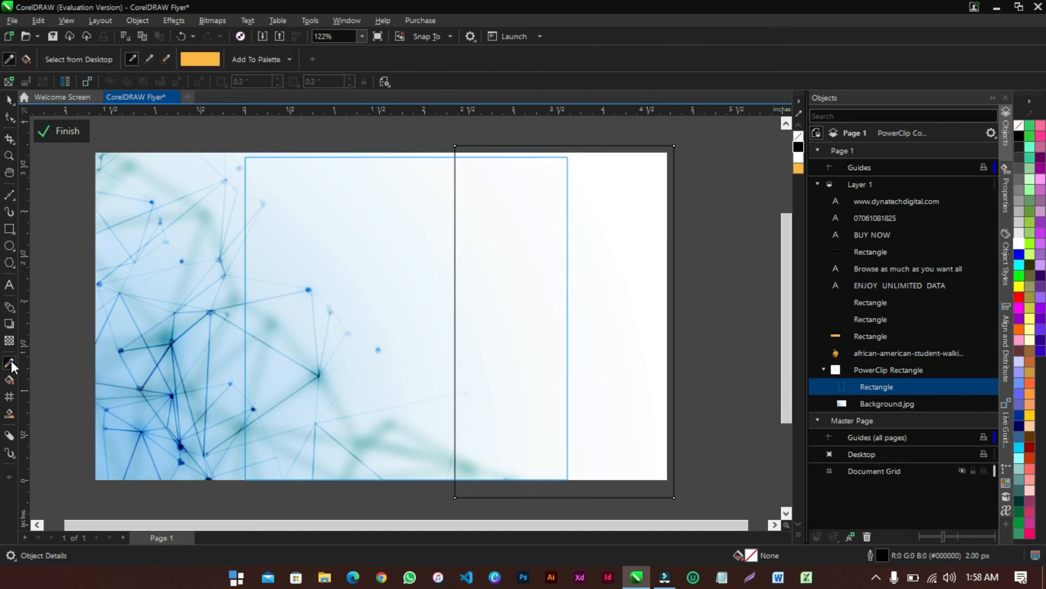
pyautogui.click(165, 333)
pyautogui.click(510, 271)
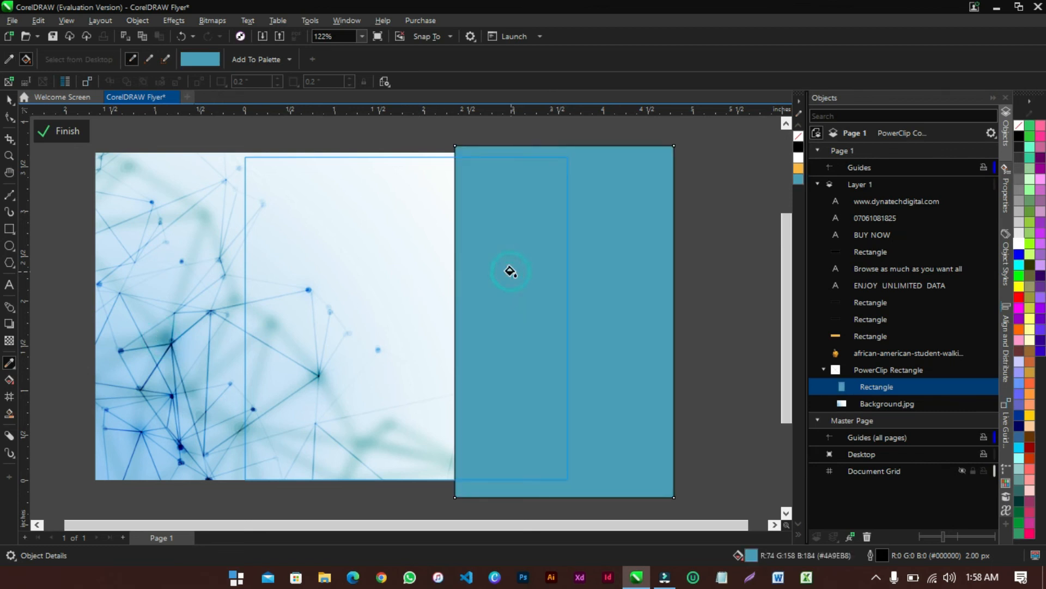
pyautogui.click(11, 100)
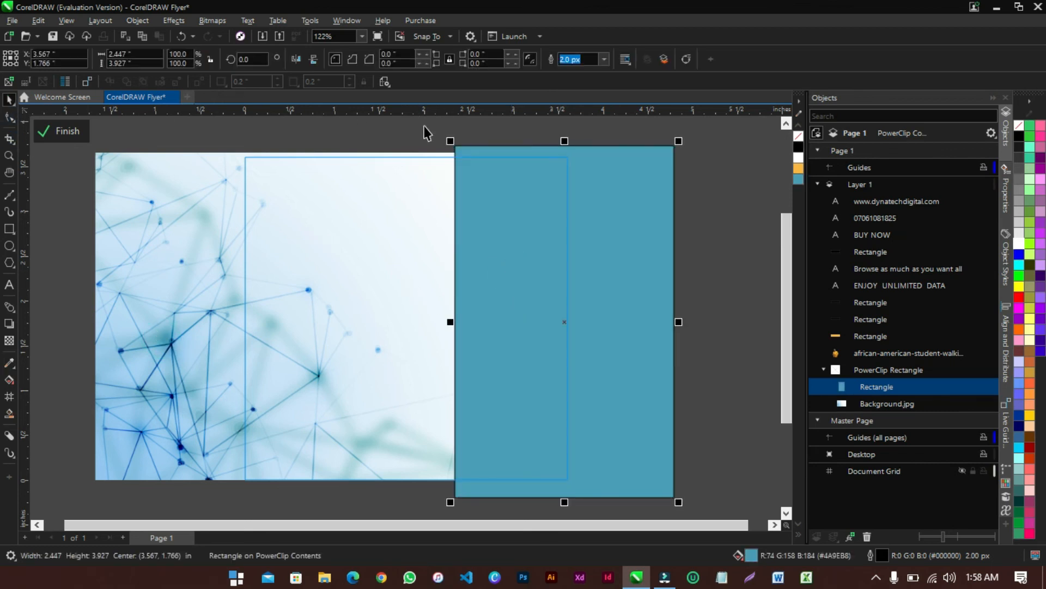
pyautogui.click(604, 60)
pyautogui.click(590, 69)
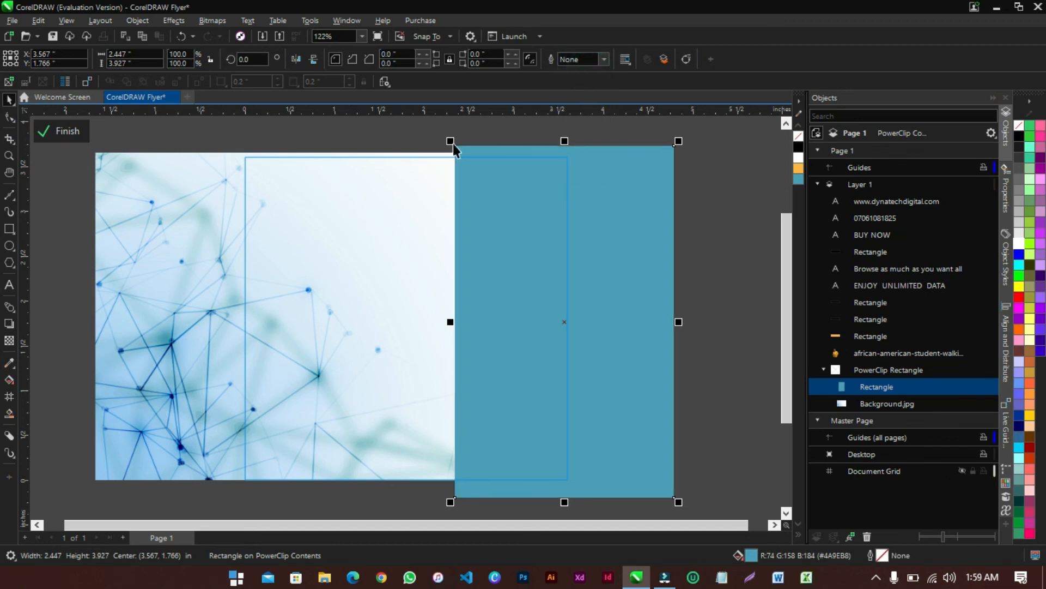
pyautogui.click(77, 133)
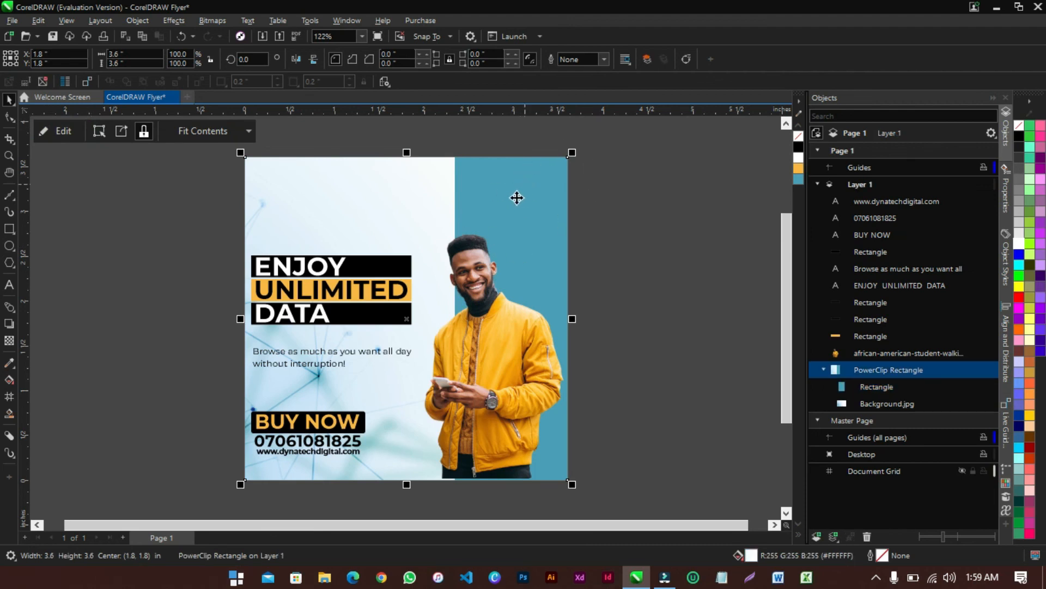
# Give the blue panel inside the PowerClip a diagonal linear transparency fading toward the upper left
pyautogui.click(528, 227)
pyautogui.click(529, 228)
pyautogui.doubleClick(529, 182)
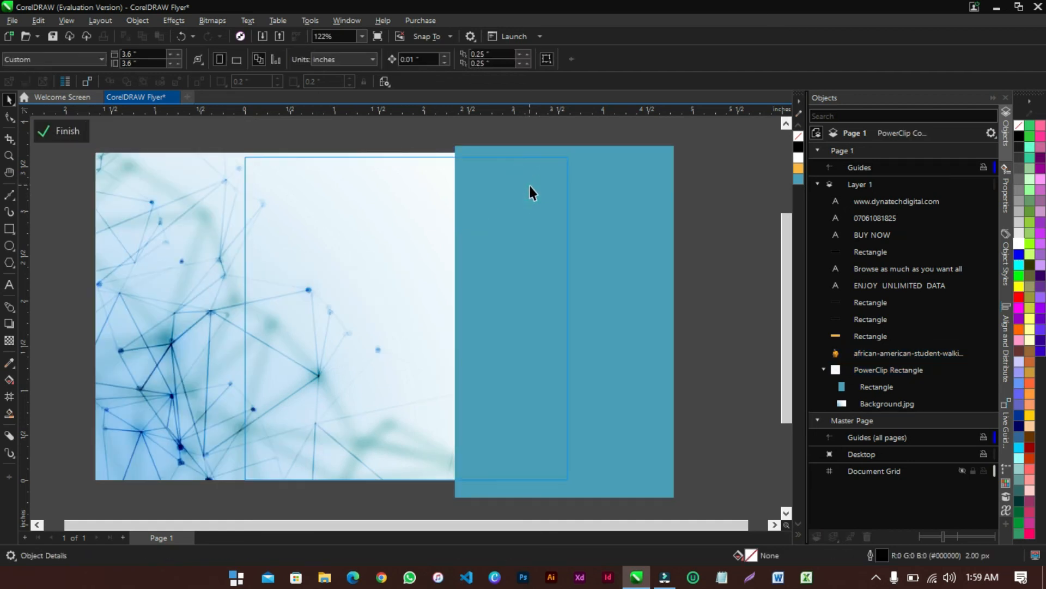
pyautogui.click(625, 173)
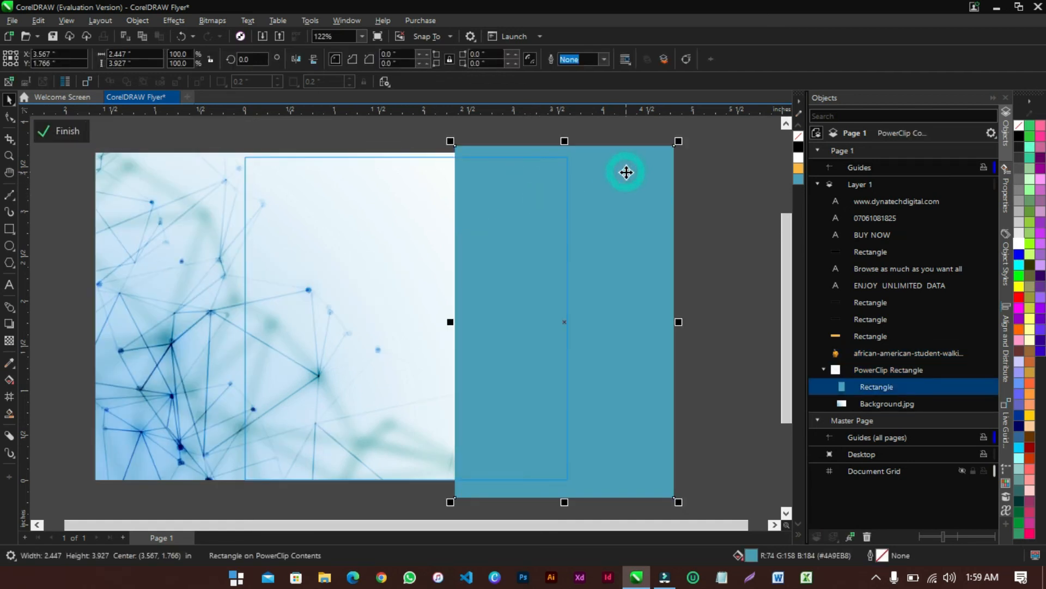
pyautogui.click(9, 342)
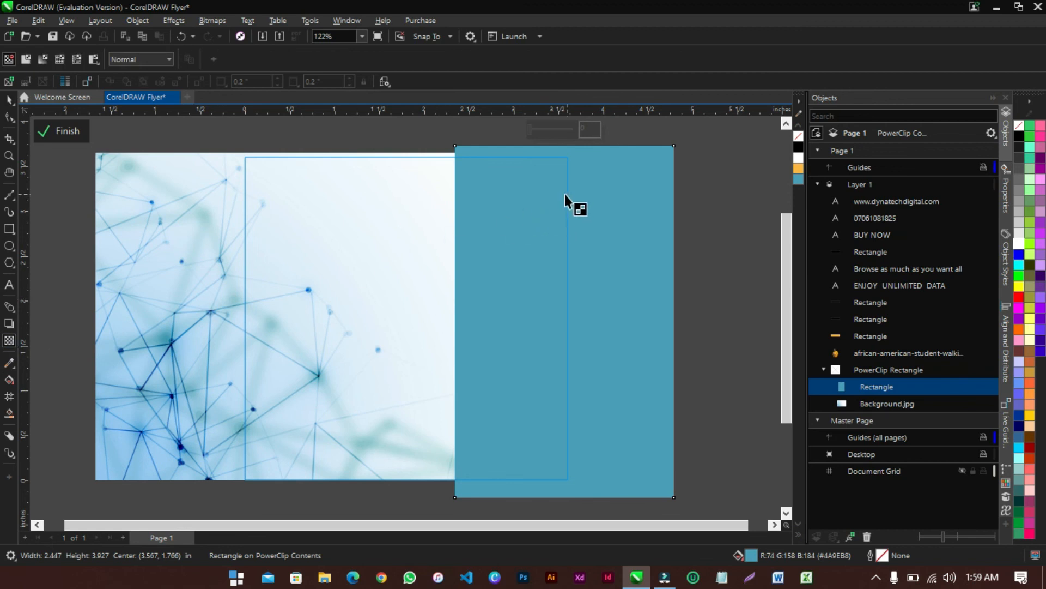
pyautogui.moveTo(468, 293); pyautogui.dragTo(487, 205)
pyautogui.moveTo(467, 293); pyautogui.dragTo(567, 341)
pyautogui.moveTo(489, 203); pyautogui.dragTo(482, 248)
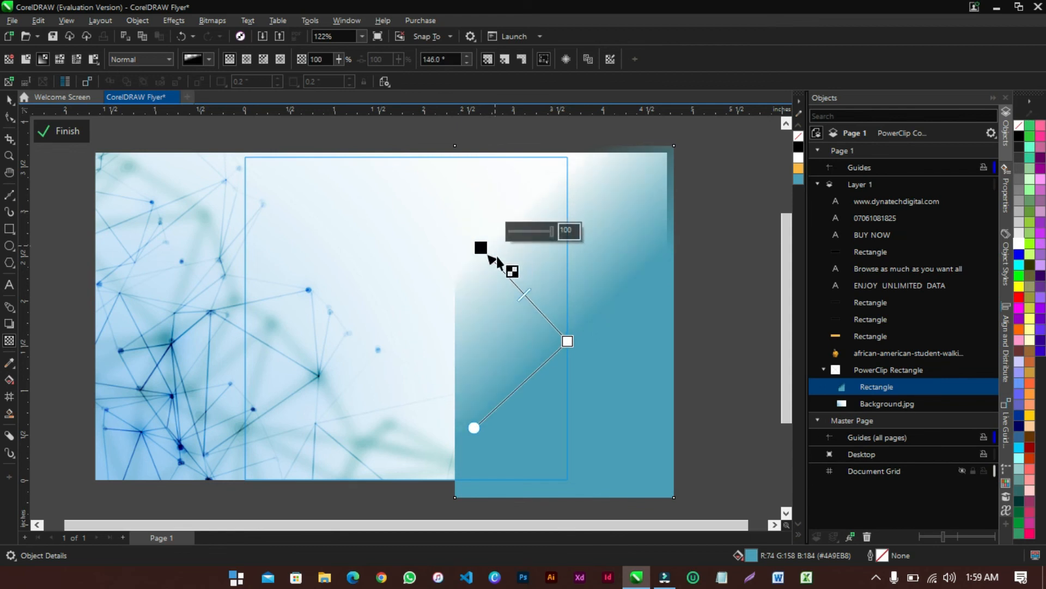
pyautogui.click(63, 132)
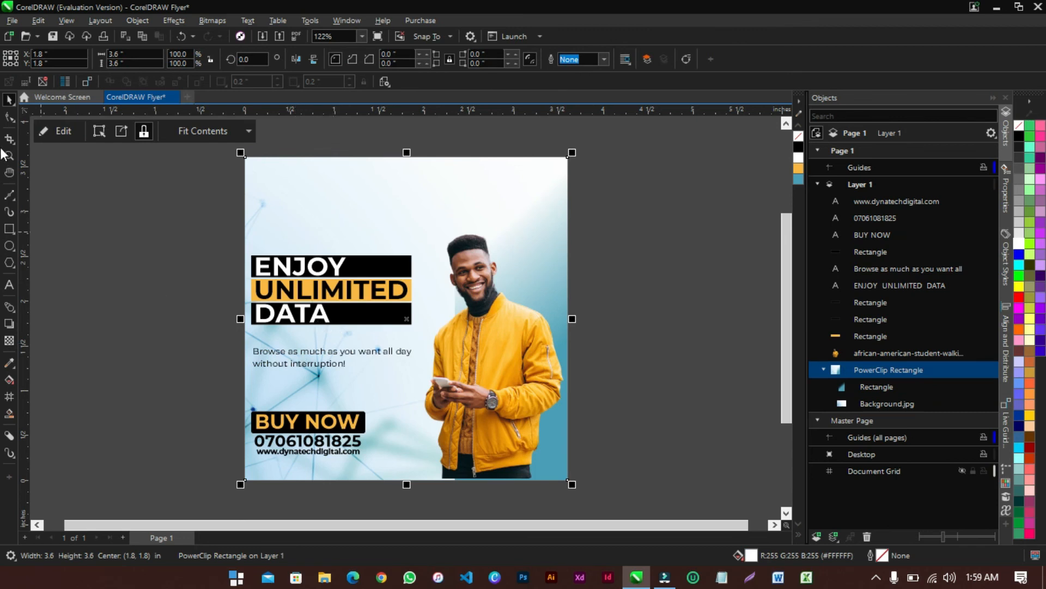
pyautogui.click(126, 224)
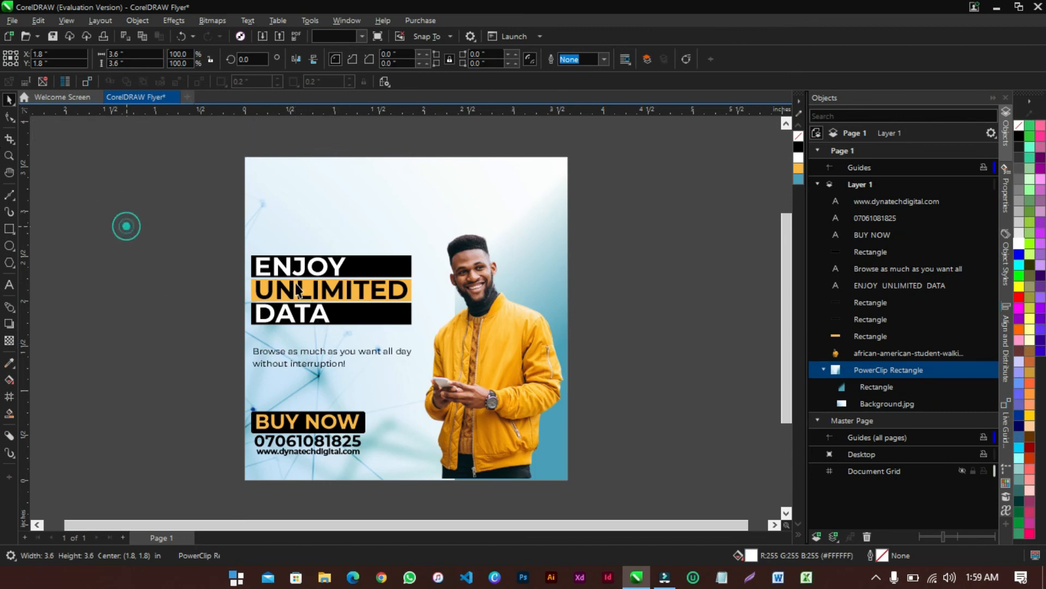
# Copy the headline upward, make it black, retype it as DATA, and shrink it to 16.504 pt
pyautogui.click(329, 268)
pyautogui.moveTo(329, 269); pyautogui.dragTo(449, 190)
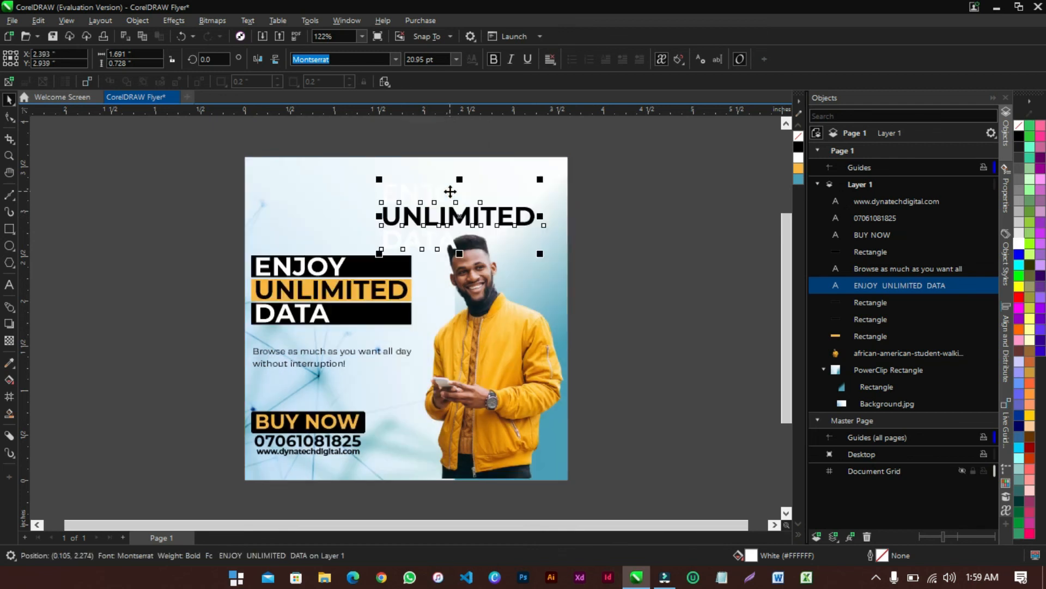
pyautogui.click(799, 147)
pyautogui.doubleClick(469, 217)
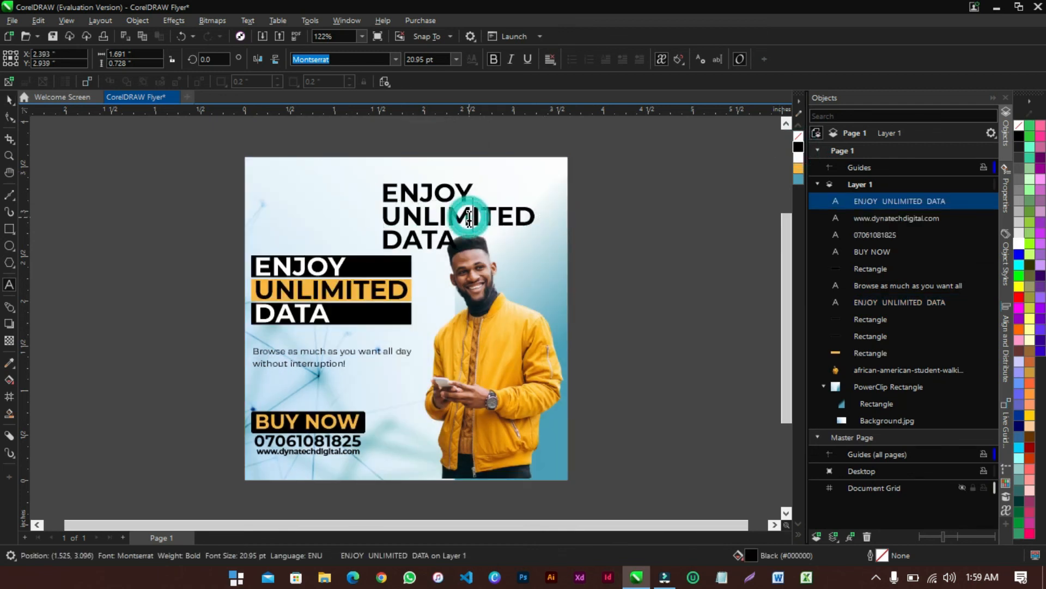
pyautogui.hotkey('ctrl', 'a')
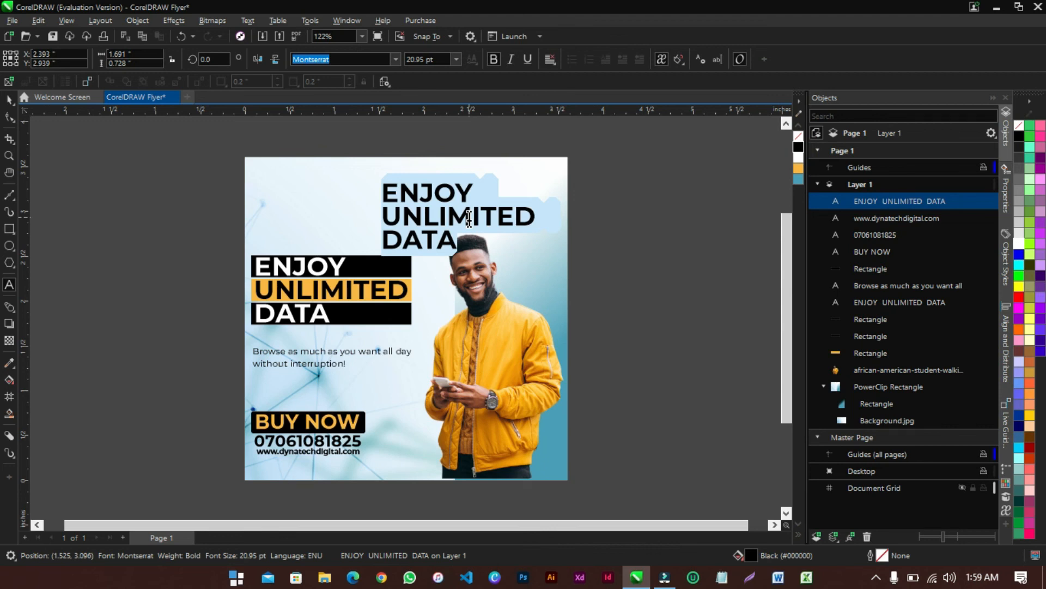
pyautogui.write('DATA')
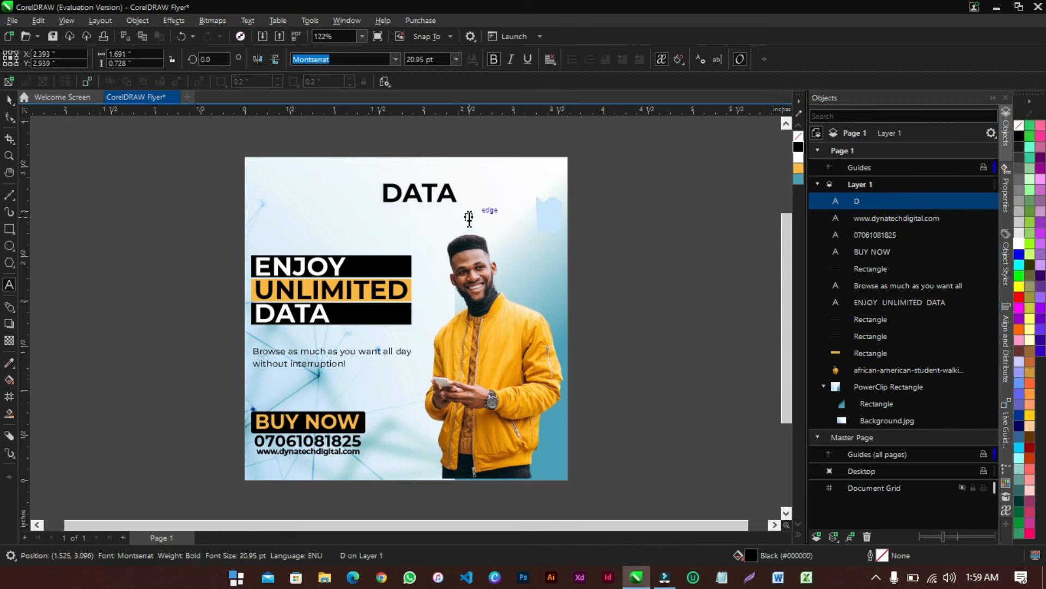
pyautogui.click(10, 100)
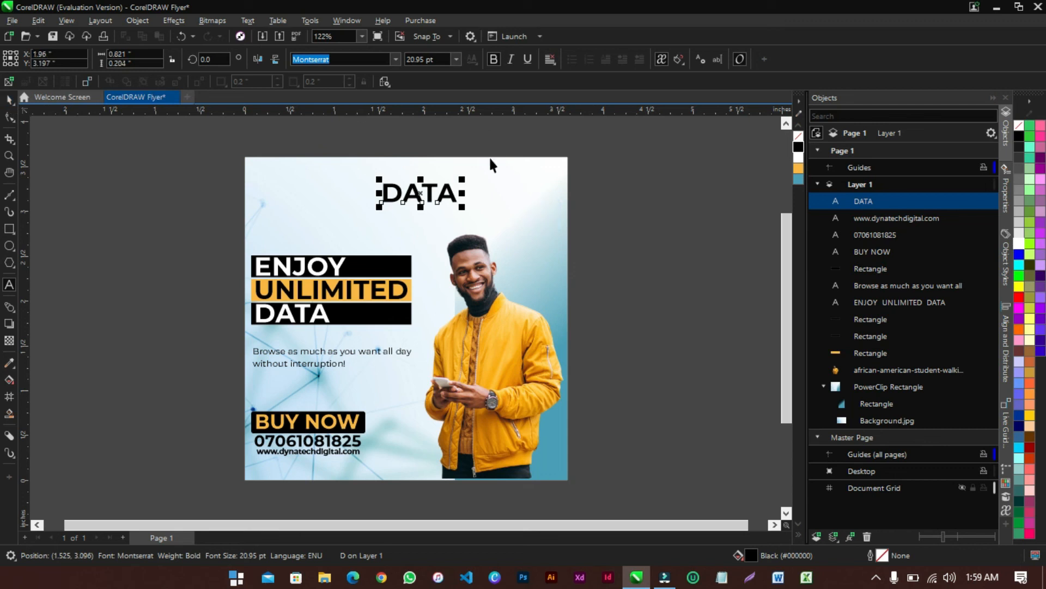
pyautogui.moveTo(466, 212); pyautogui.dragTo(505, 181)
# Duplicate the DATA word just below and select its text for editing
pyautogui.scroll(5, 553, 162)
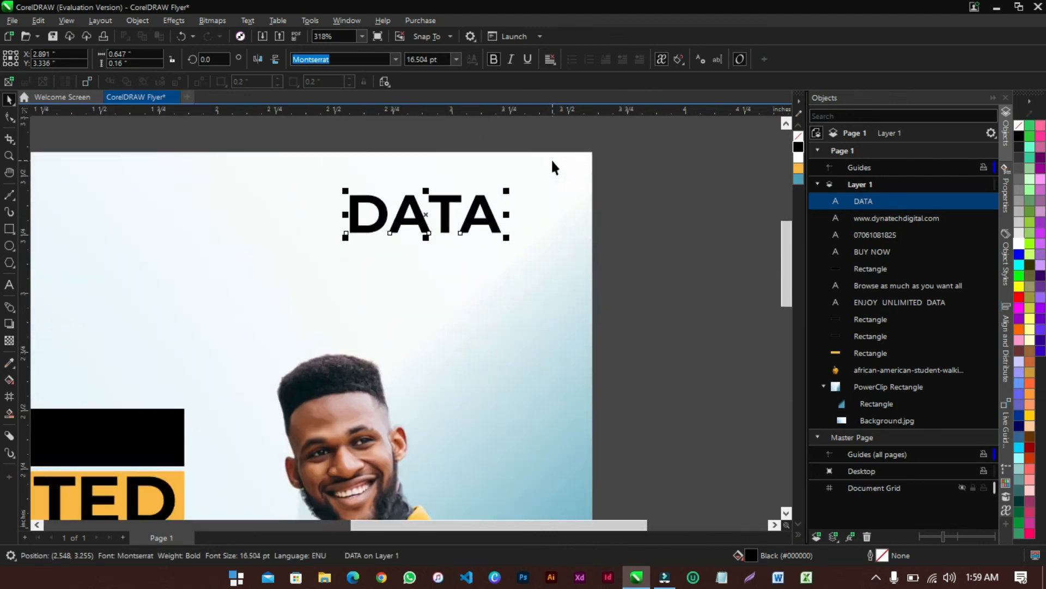
pyautogui.moveTo(413, 226); pyautogui.dragTo(408, 290)
pyautogui.rightClick(408, 290)
pyautogui.doubleClick(408, 291)
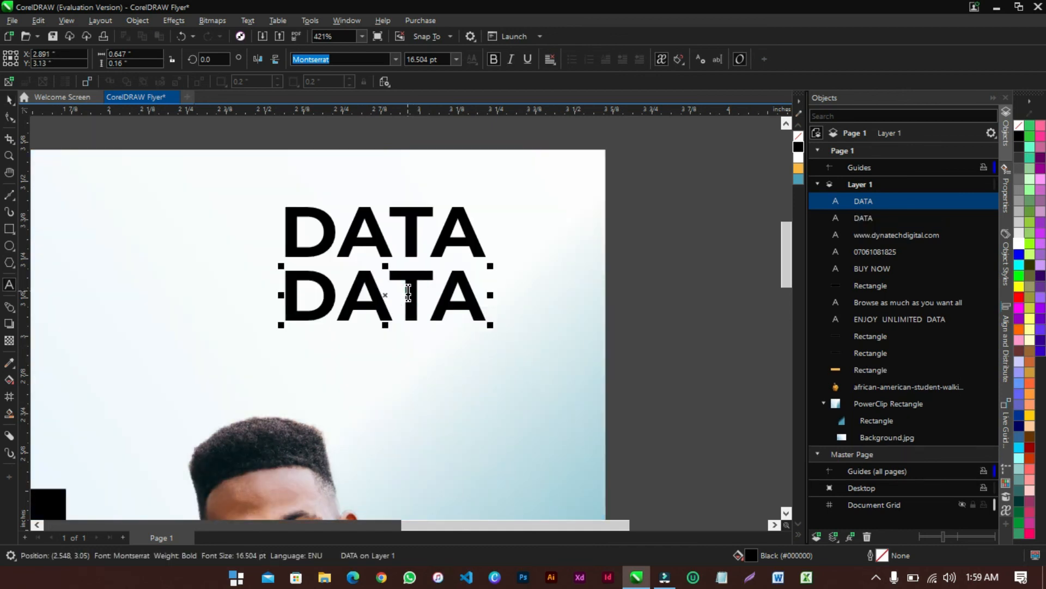
pyautogui.doubleClick(408, 291)
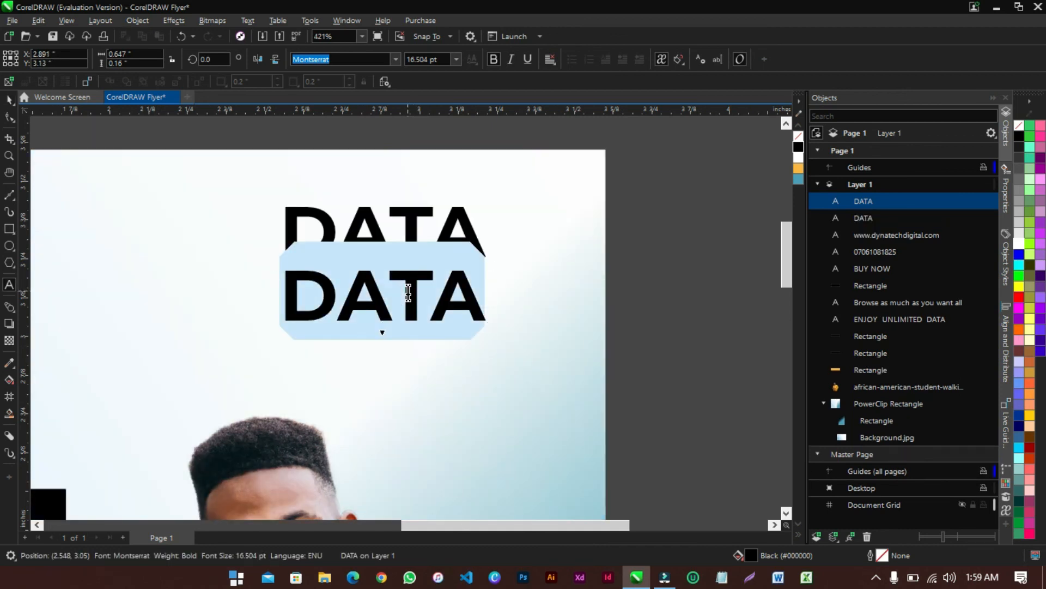
# Retype the duplicate as NOWNOW, shrink it under DATA, and try orange and blue fills
pyautogui.write('NOWNOW')
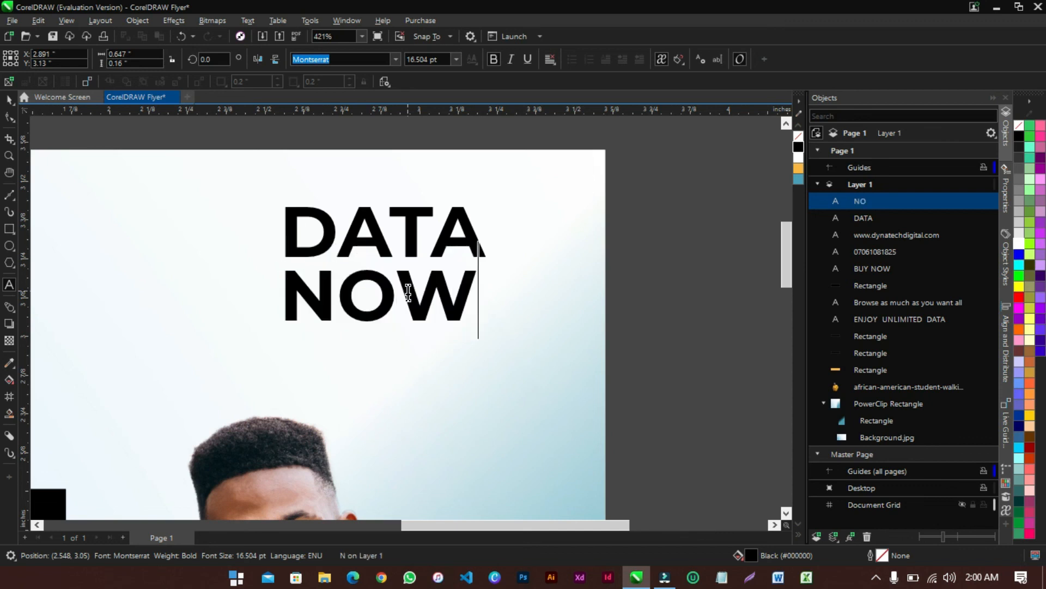
pyautogui.click(9, 99)
pyautogui.moveTo(678, 326); pyautogui.dragTo(479, 327)
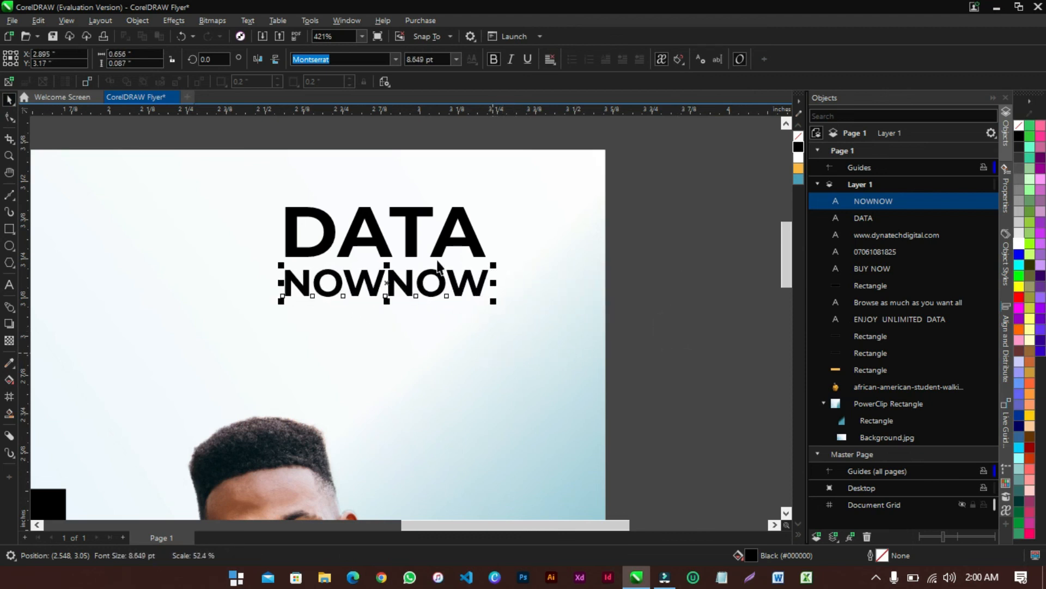
pyautogui.keyDown('shift'); pyautogui.click(415, 244); pyautogui.keyUp('shift')
pyautogui.click(671, 231)
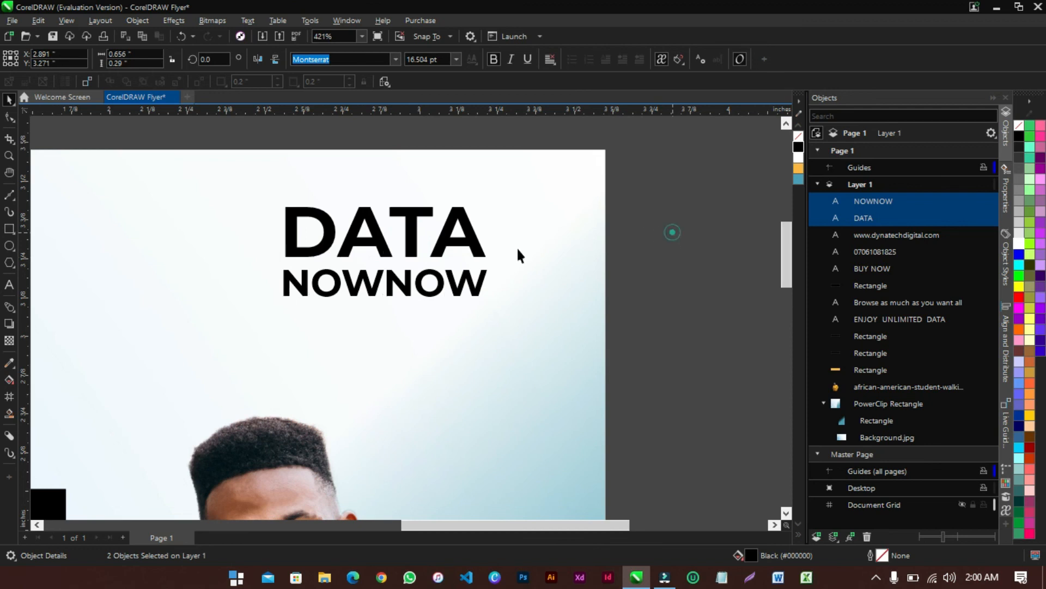
pyautogui.click(418, 287)
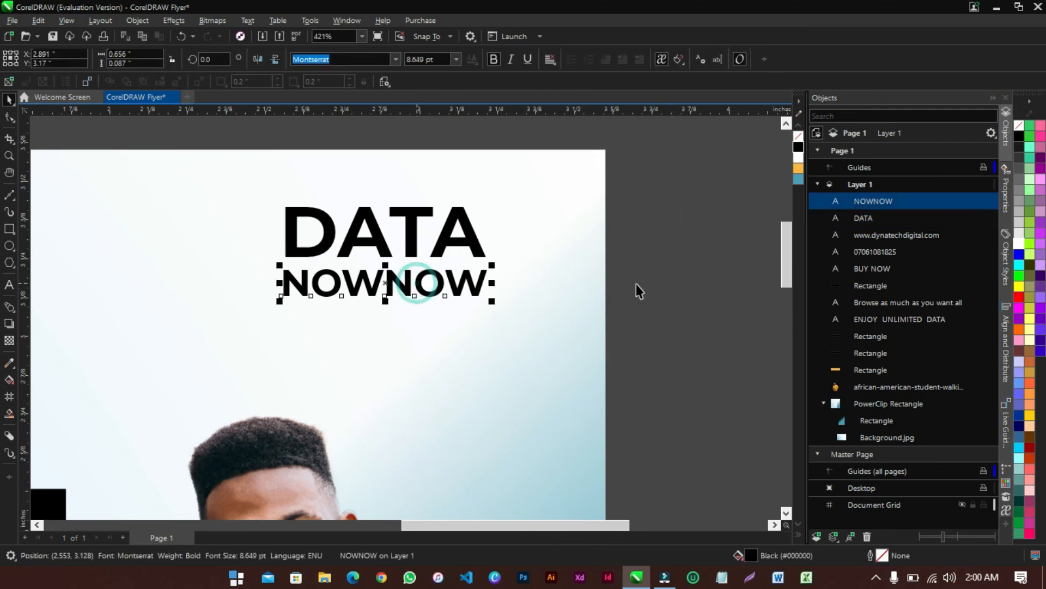
pyautogui.click(797, 168)
pyautogui.click(799, 179)
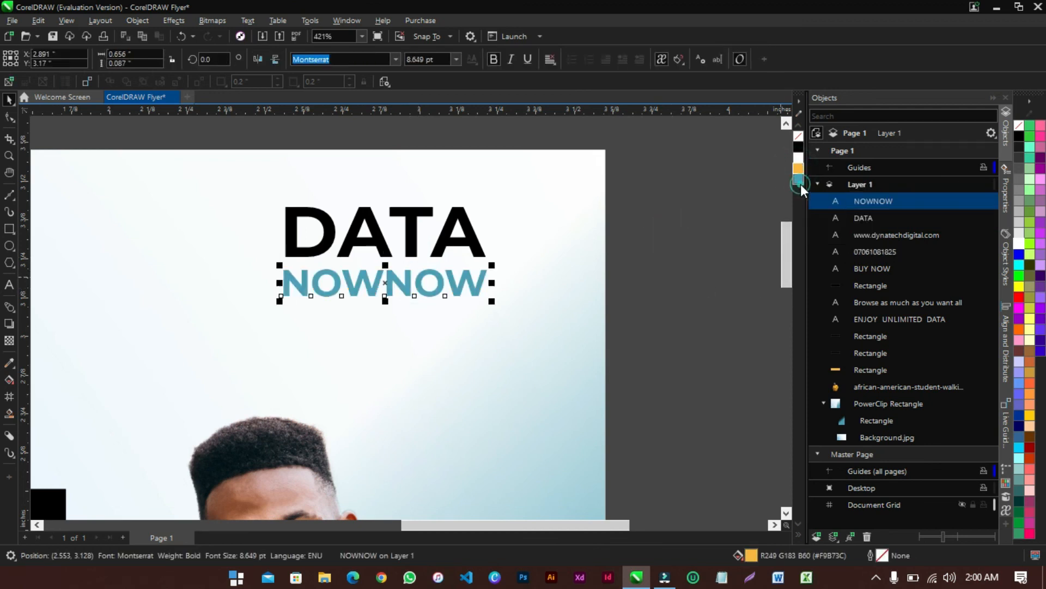
pyautogui.click(416, 242)
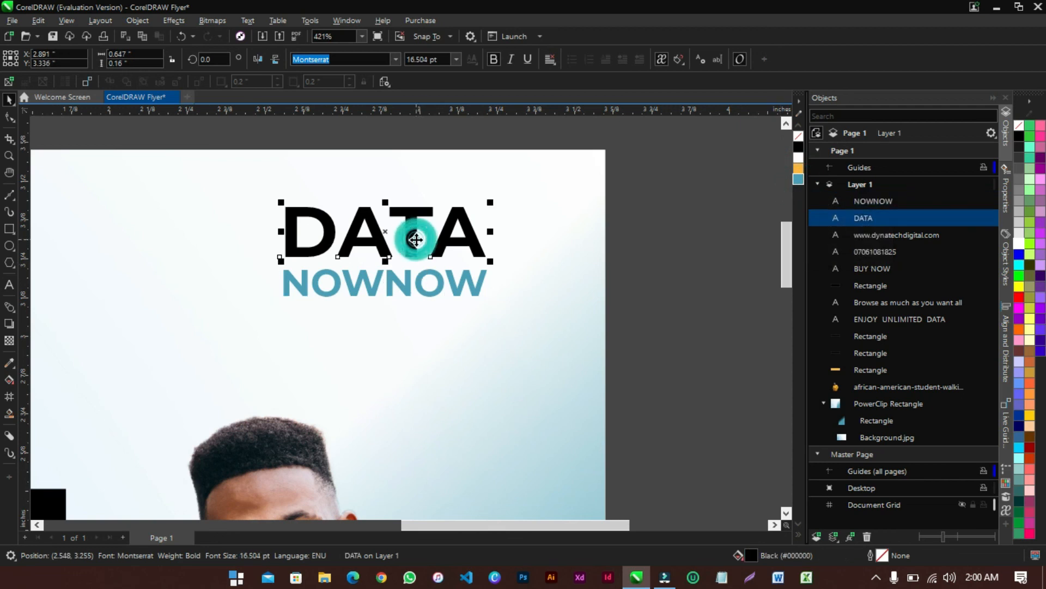
pyautogui.click(644, 259)
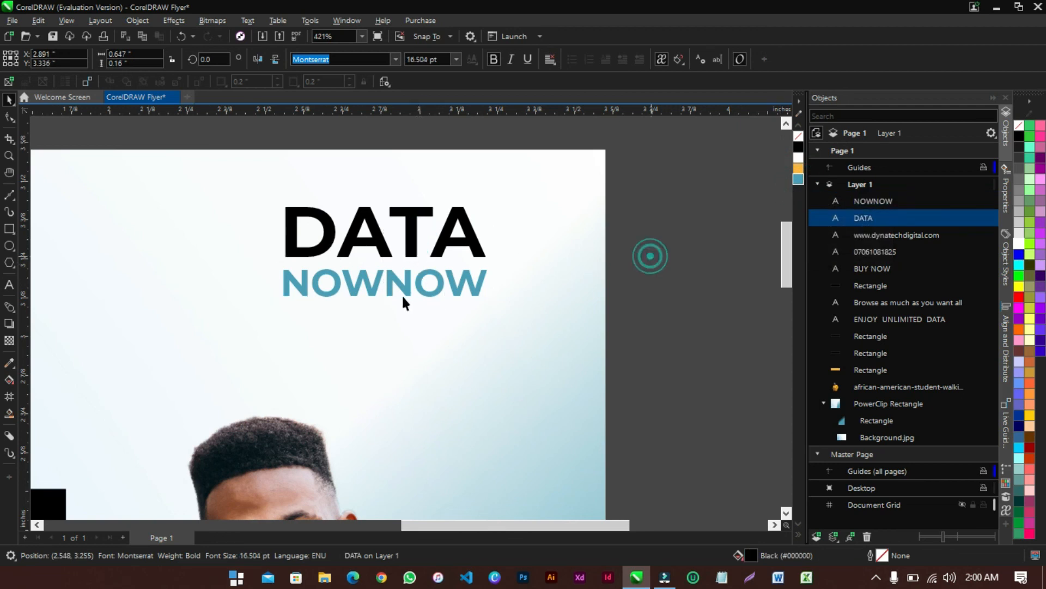
# Letter-space NOWNOW and scale it to about 6.37 pt, positioned under DATA
pyautogui.doubleClick(313, 284)
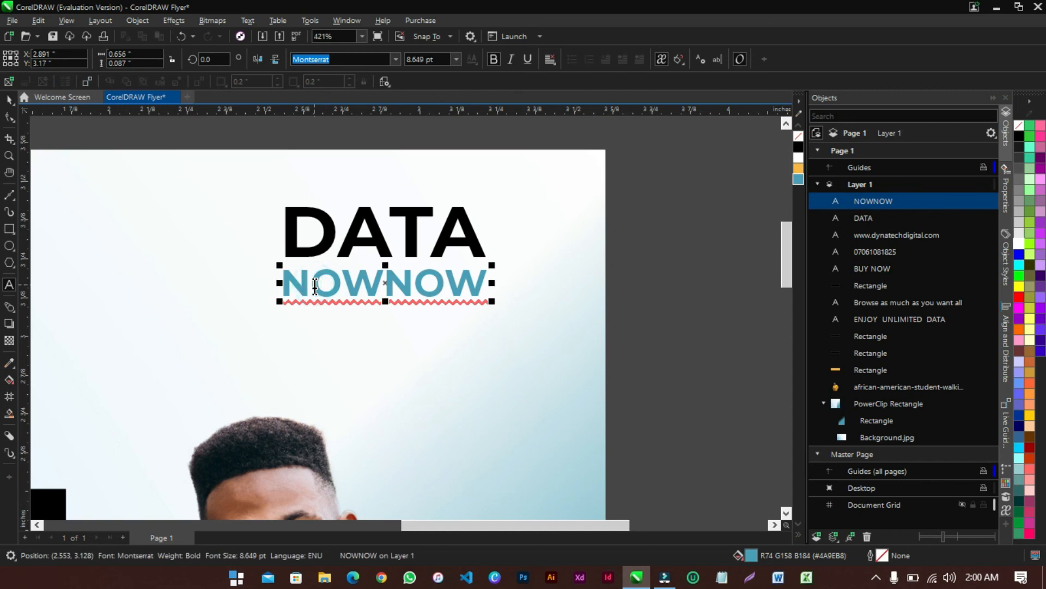
pyautogui.press('space')
pyautogui.press('Right')
pyautogui.press('space')
pyautogui.press('Right')
pyautogui.press('space')
pyautogui.press('Right')
pyautogui.press('space')
pyautogui.press('Right')
pyautogui.press('space')
pyautogui.press('Right')
pyautogui.press('space')
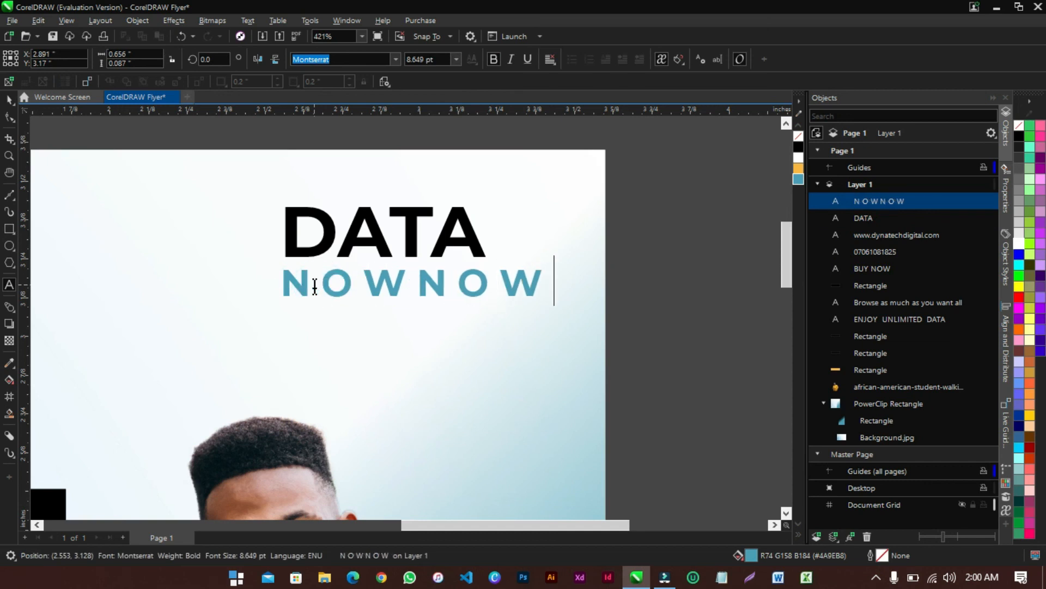
pyautogui.hotkey('ctrl', 'space')
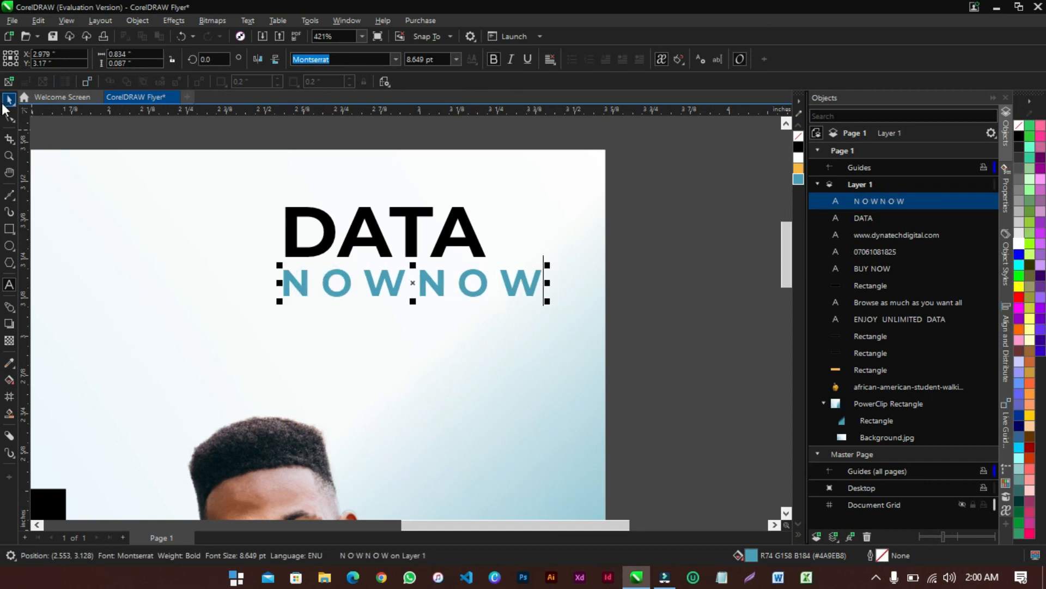
pyautogui.moveTo(545, 302); pyautogui.dragTo(496, 305)
pyautogui.moveTo(411, 283); pyautogui.dragTo(408, 277)
pyautogui.moveTo(495, 292); pyautogui.dragTo(486, 289)
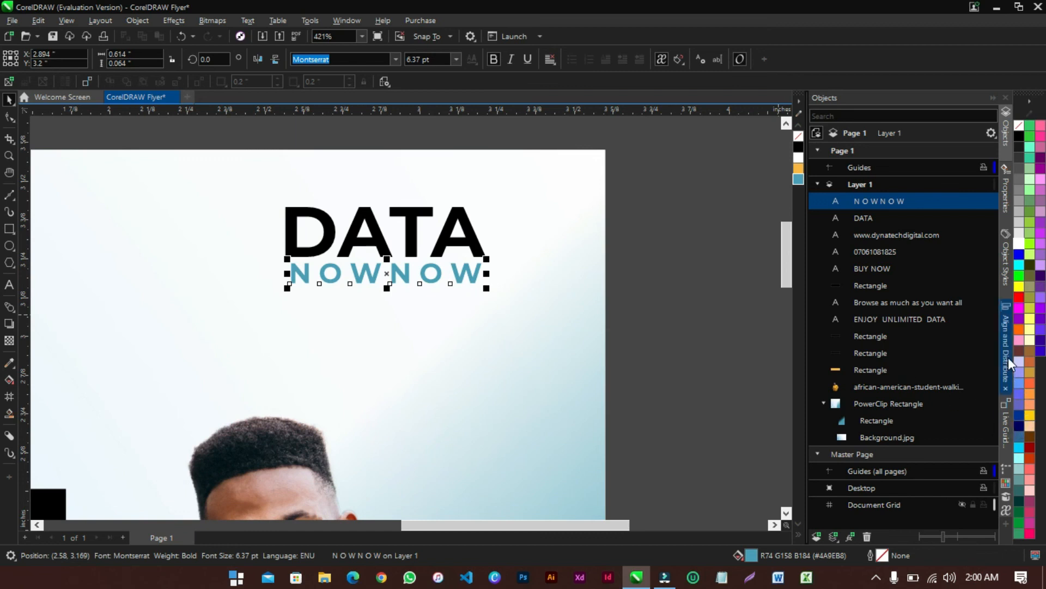
# Colour NOWNOW yellow and zoom to 145% to view the whole flyer
pyautogui.click(1030, 416)
pyautogui.click(727, 306)
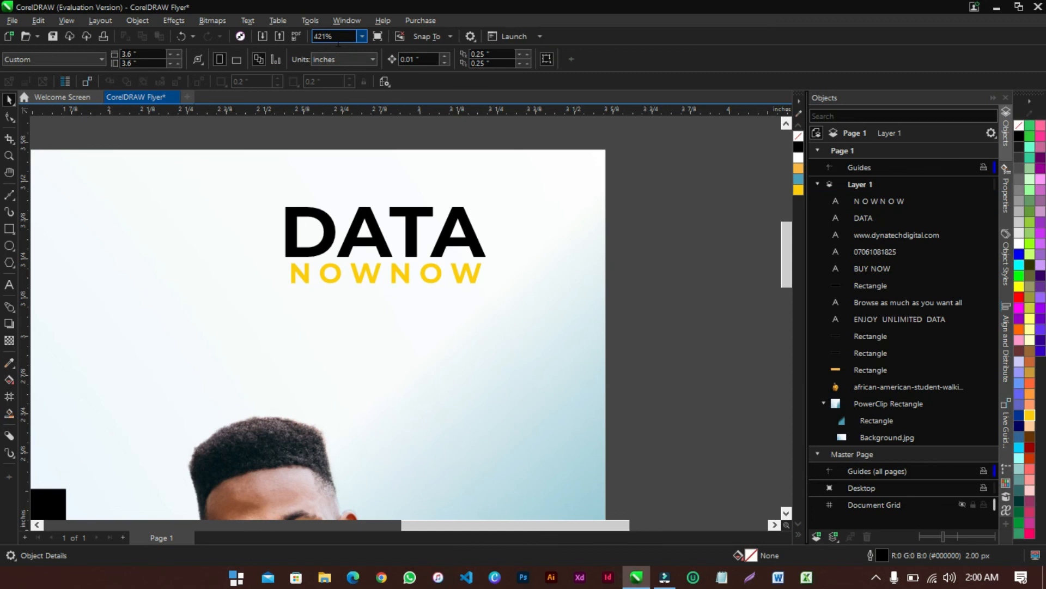
pyautogui.click(362, 36)
pyautogui.click(342, 47)
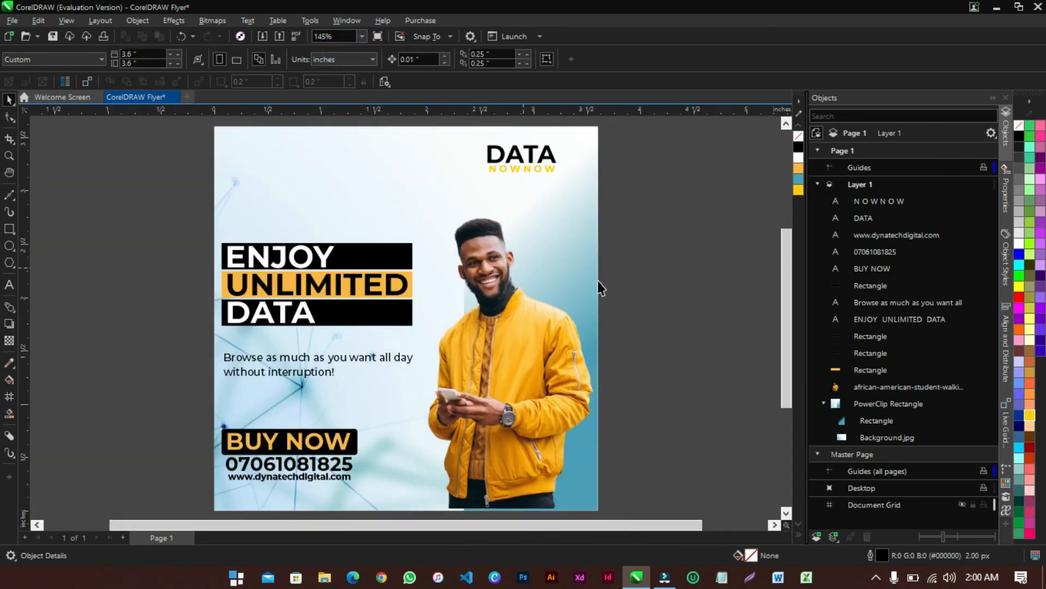
# Save the flyer as CorelDRAW Flyer.cdr on the Desktop, replacing the existing file
pyautogui.click(641, 260)
pyautogui.hotkey('ctrl', 'shift', 's')
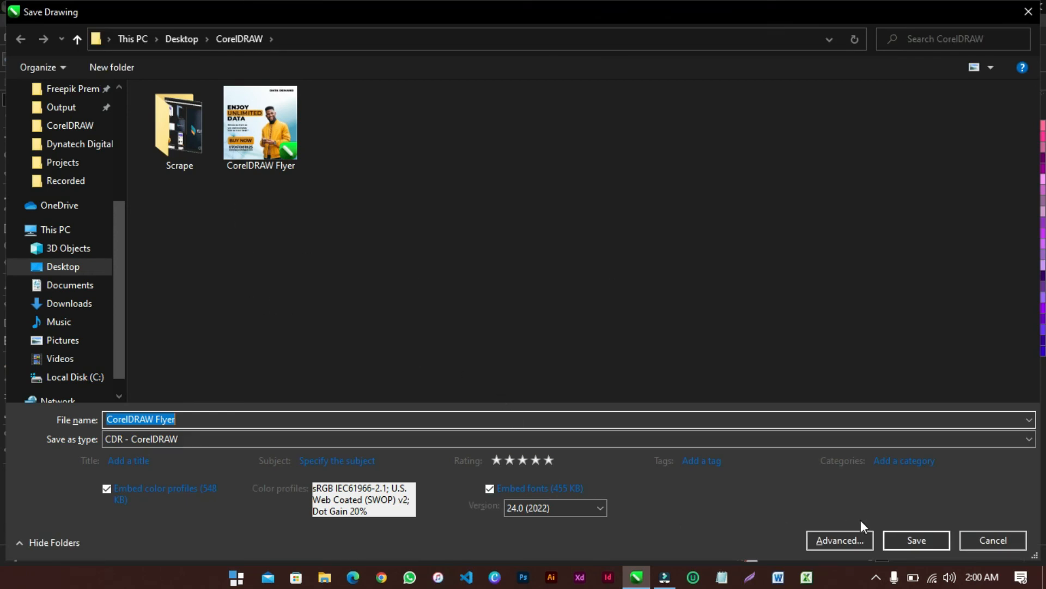
pyautogui.click(919, 535)
pyautogui.click(555, 295)
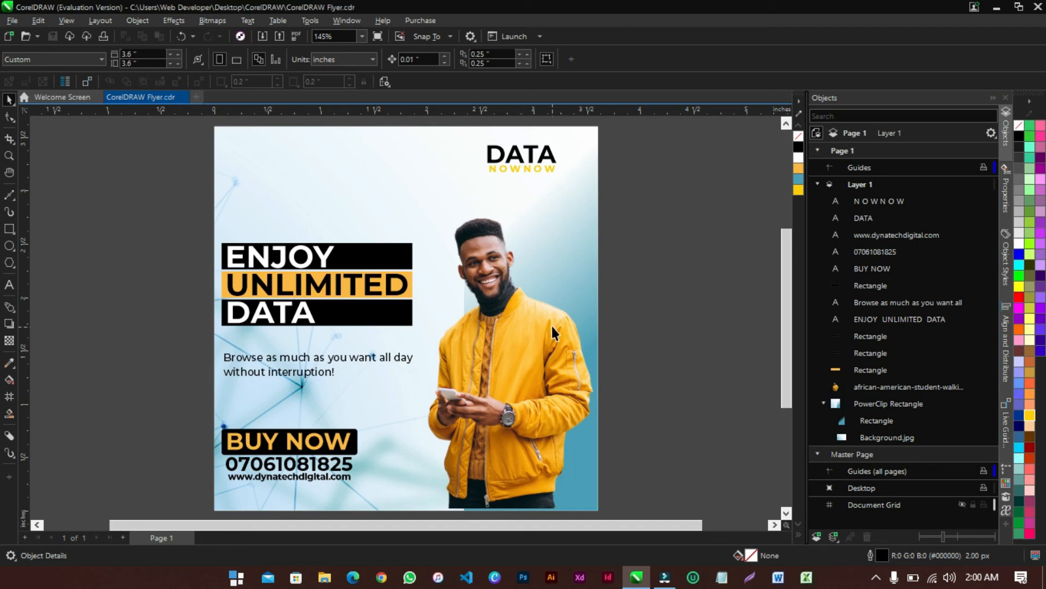
pyautogui.click(509, 333)
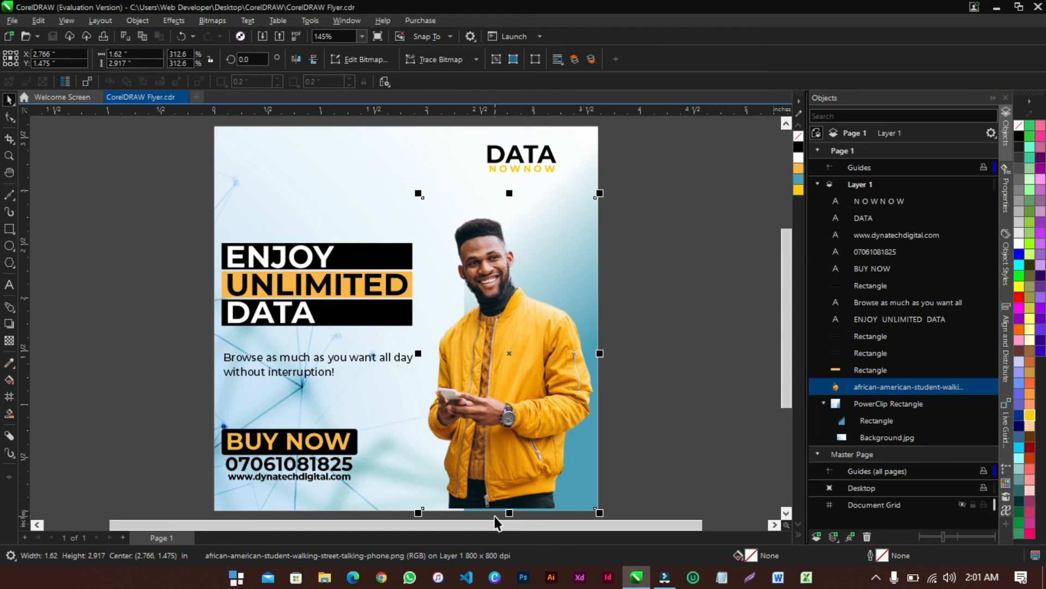
# Nudge the man's photo down and PowerClip it inside the background rectangle
pyautogui.scroll(8, 495, 522)
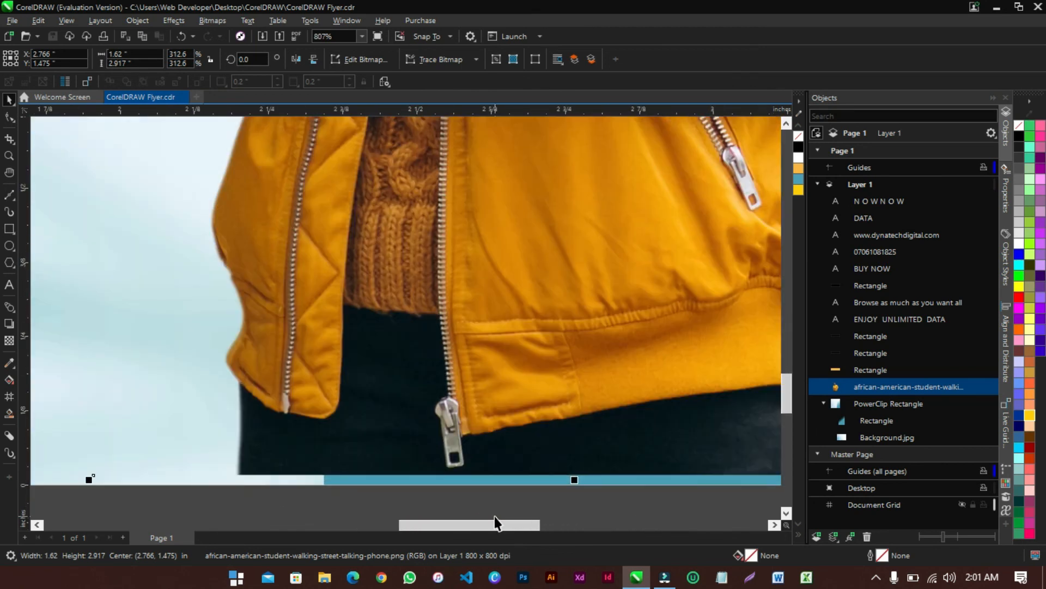
pyautogui.scroll(-3, 495, 516)
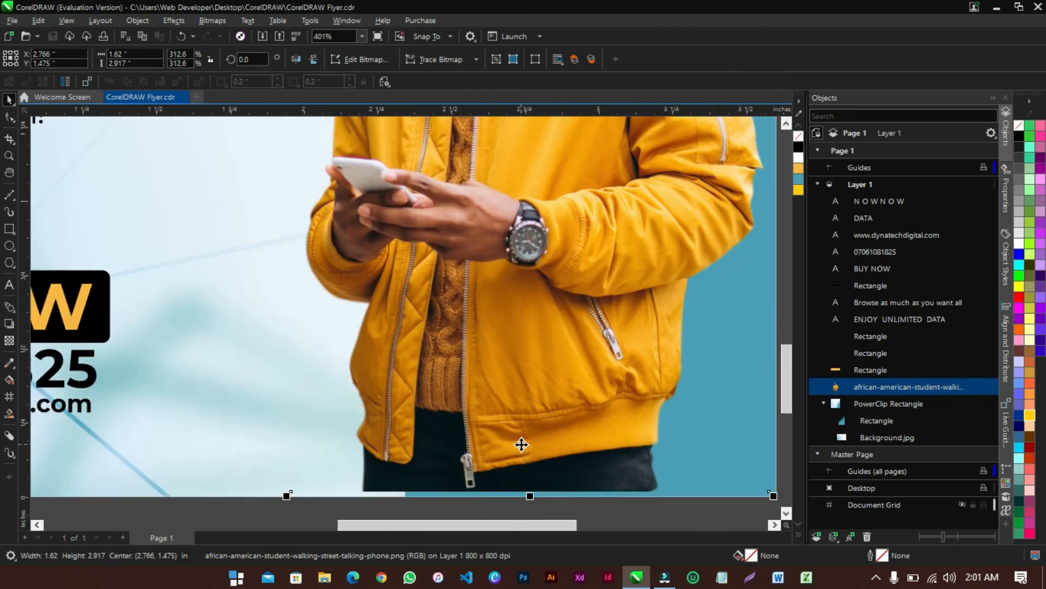
pyautogui.press('Down')
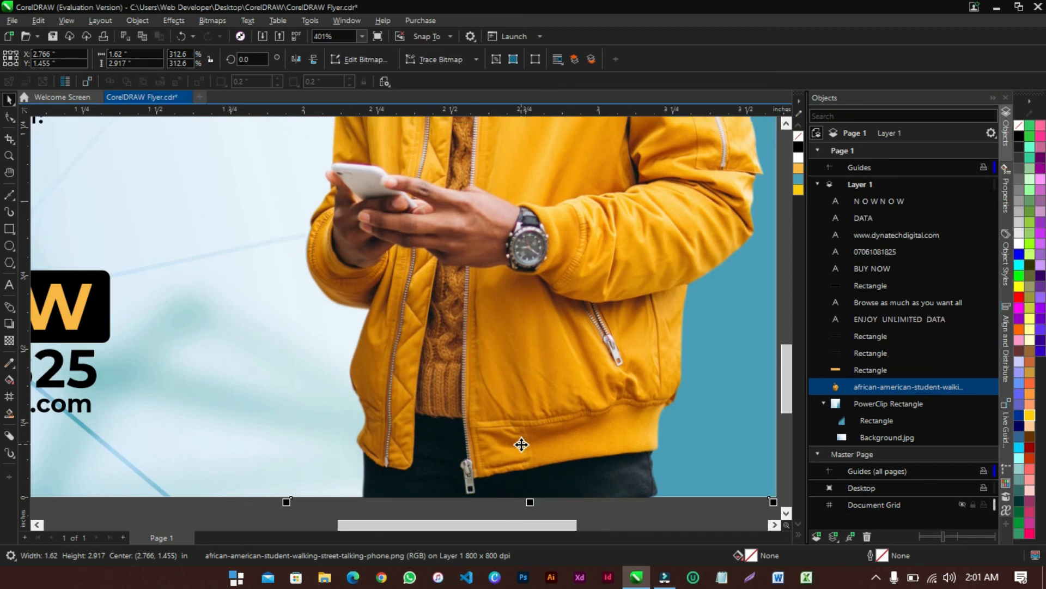
pyautogui.scroll(-5, 521, 444)
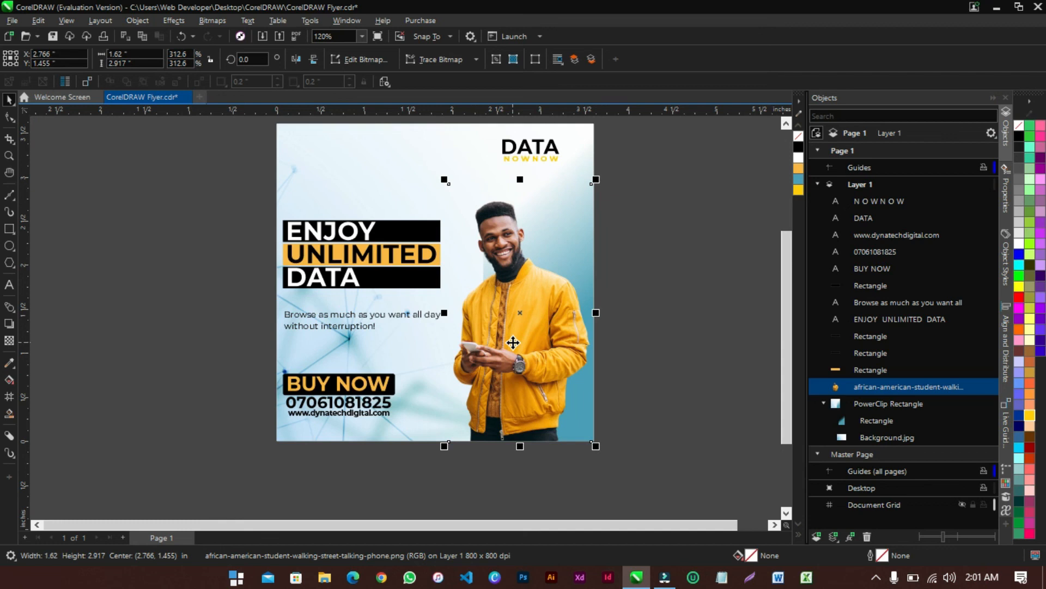
pyautogui.rightClick(536, 288)
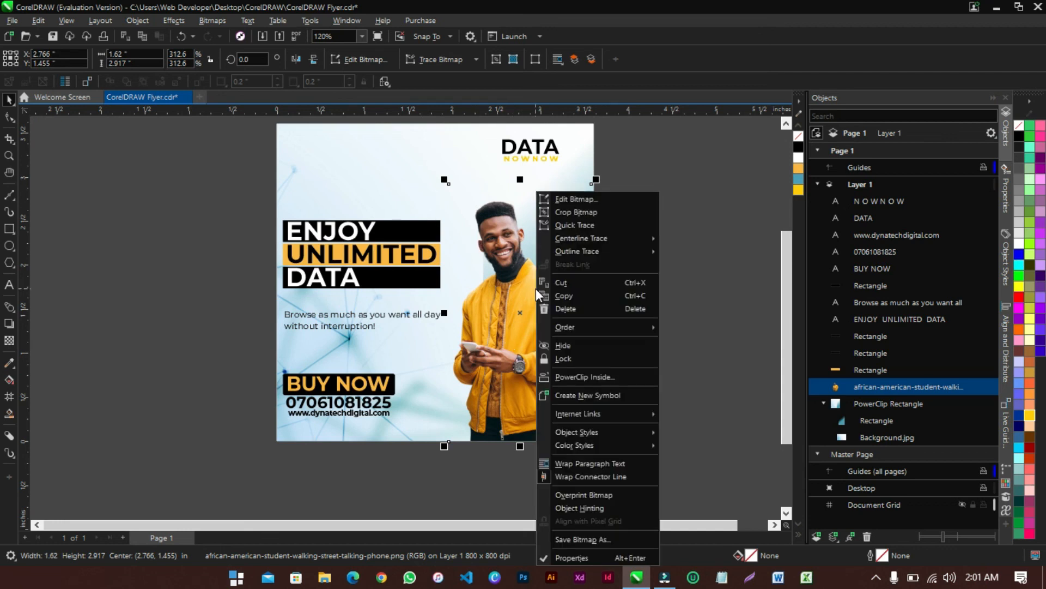
pyautogui.click(597, 375)
pyautogui.click(326, 166)
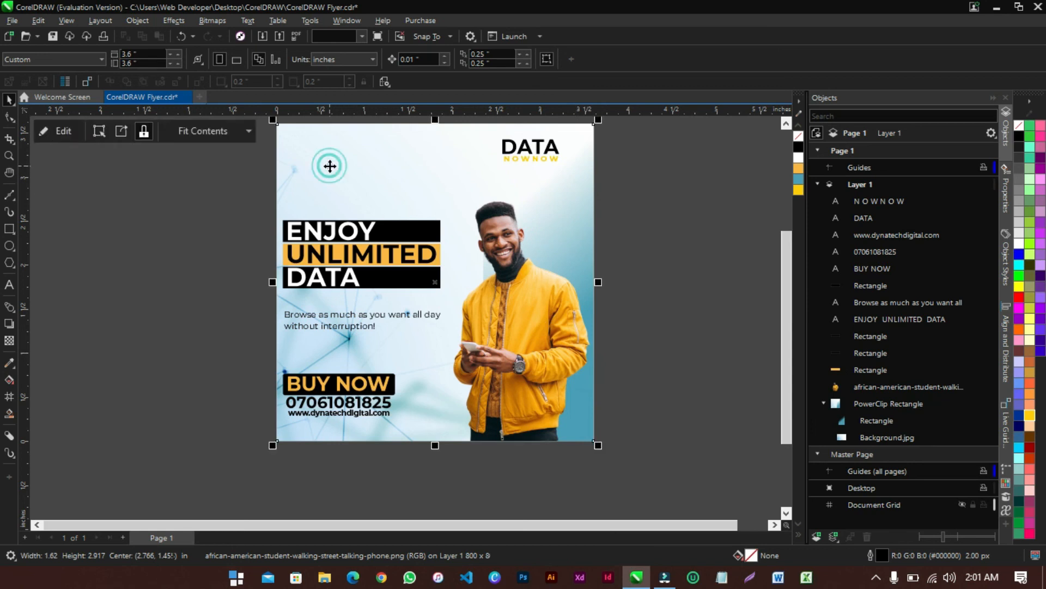
# Reposition the PowerClip frame on the page, zoom To Fit, and save the flyer
pyautogui.click(598, 249)
pyautogui.moveTo(497, 254); pyautogui.dragTo(343, 279)
pyautogui.moveTo(247, 303); pyautogui.dragTo(417, 293)
pyautogui.click(668, 265)
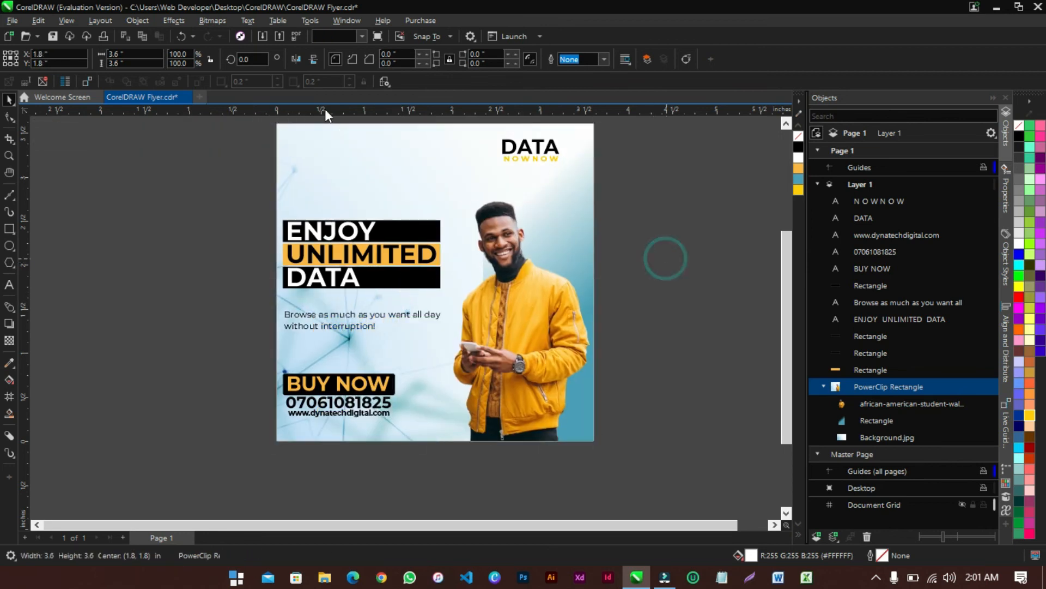
pyautogui.click(362, 35)
pyautogui.click(336, 48)
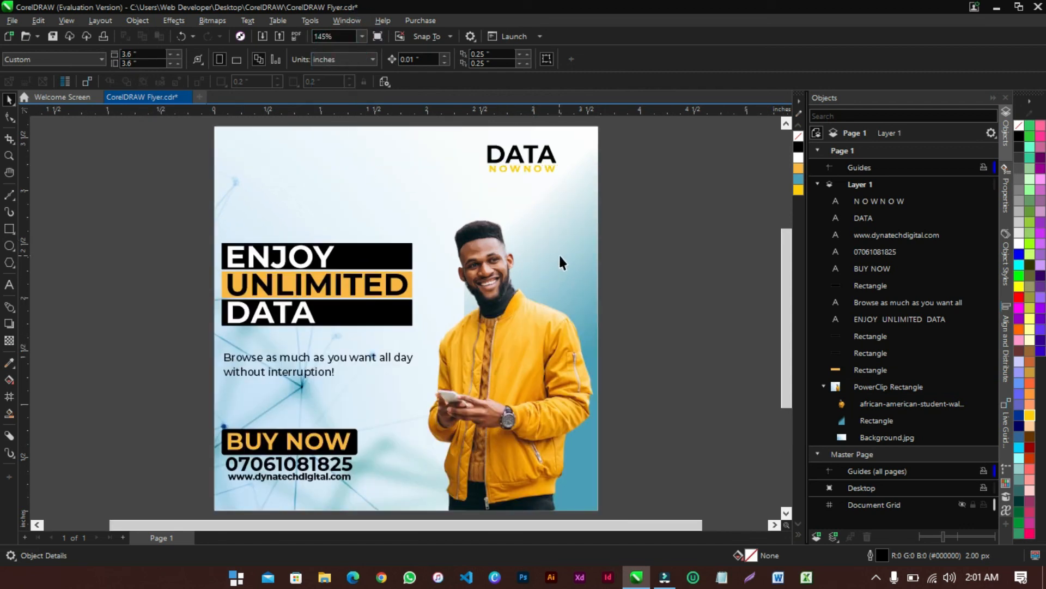
pyautogui.hotkey('ctrl', 's')
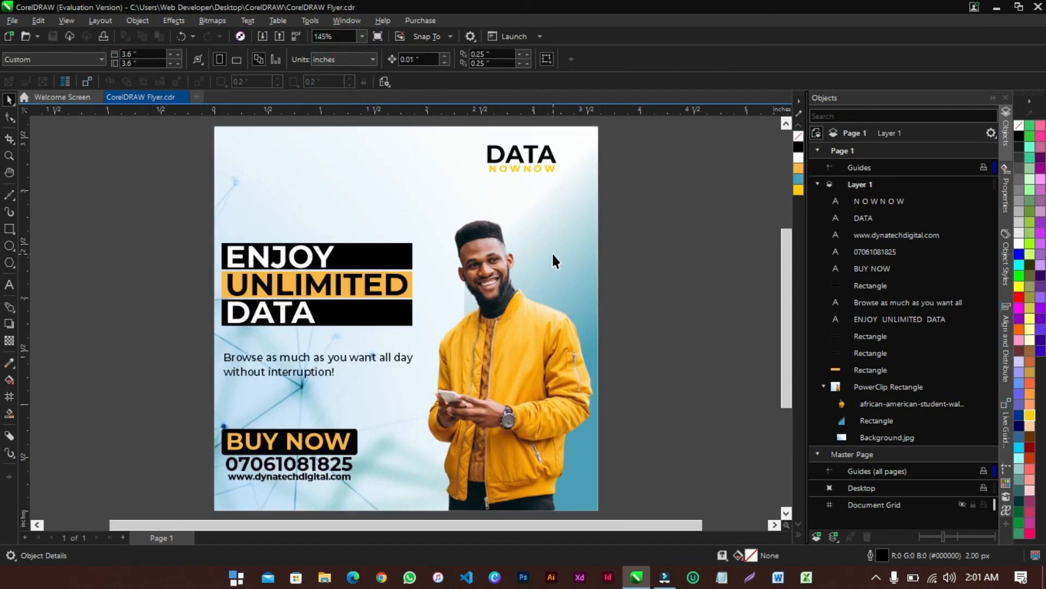